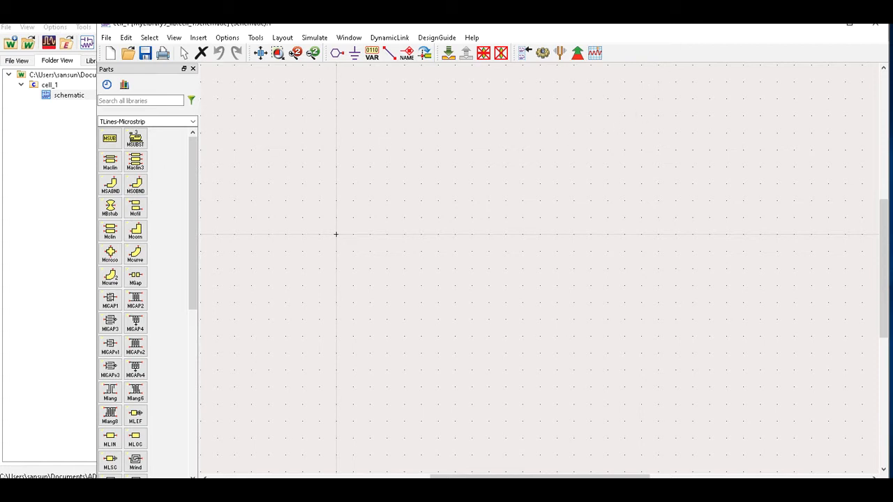
Place MLIN lines TL1–TL6 on the schematic as two rows of three.
key(alt+Tab)
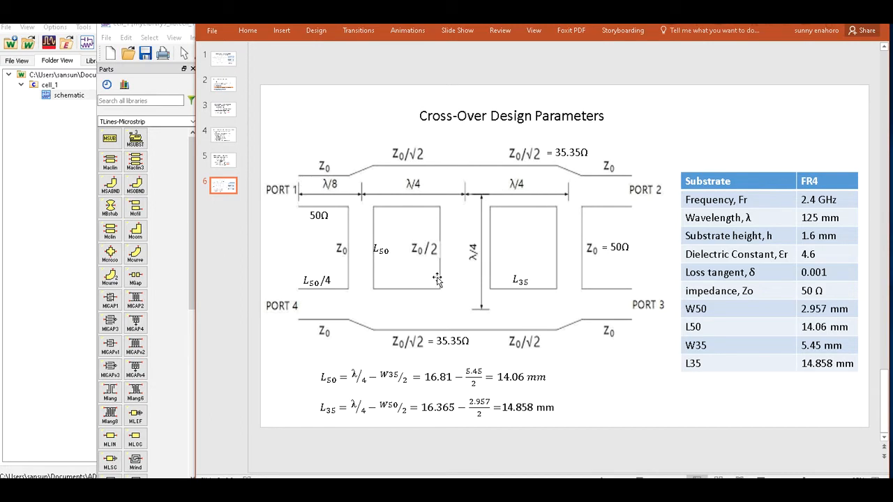
click(179, 266)
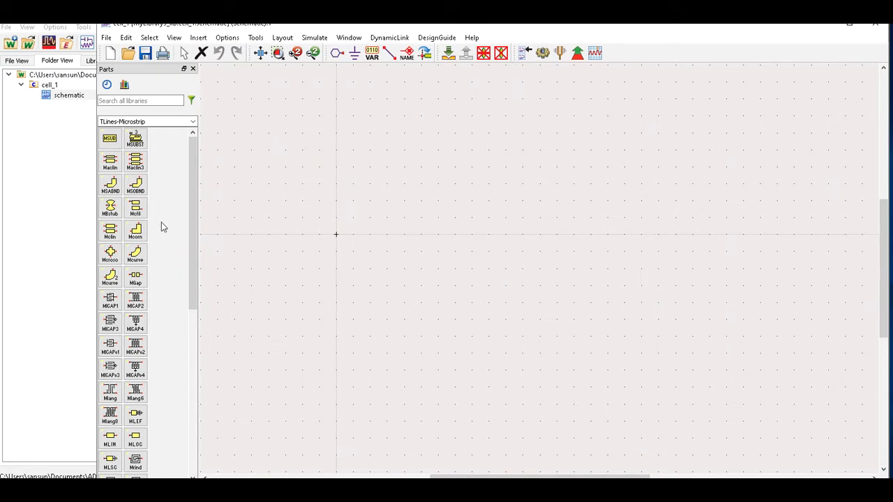
scroll(161, 230, down, 3)
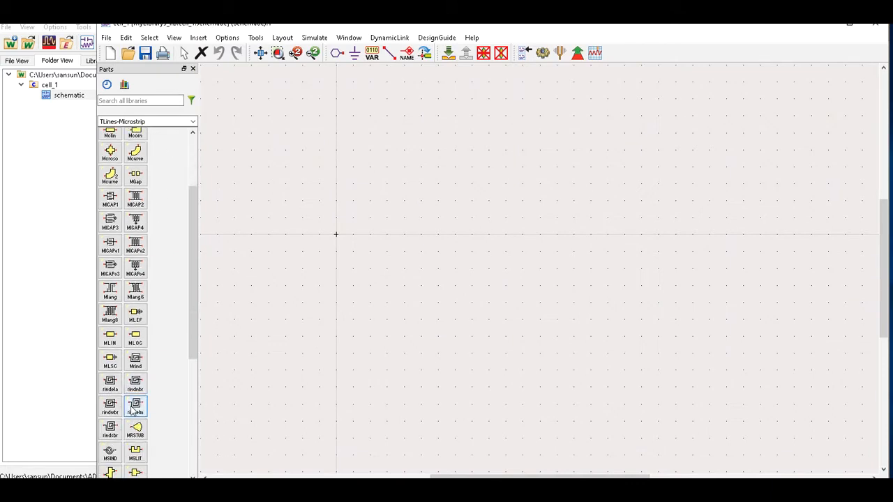
click(112, 340)
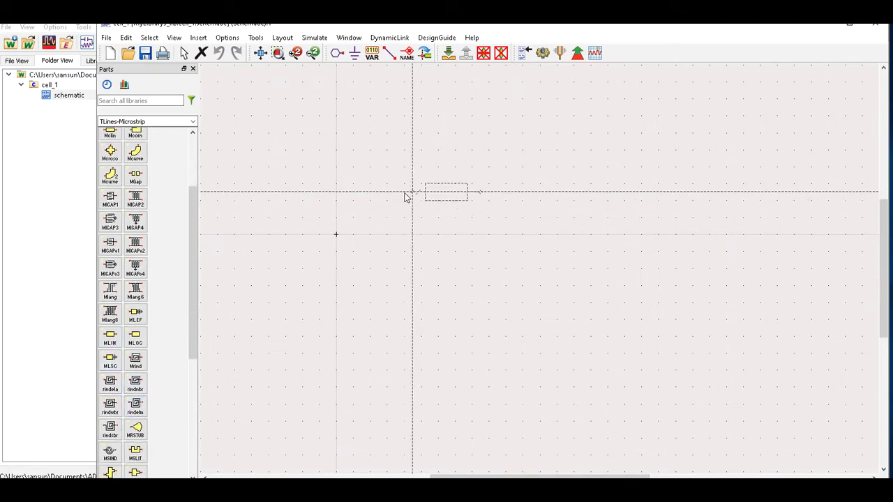
click(336, 186)
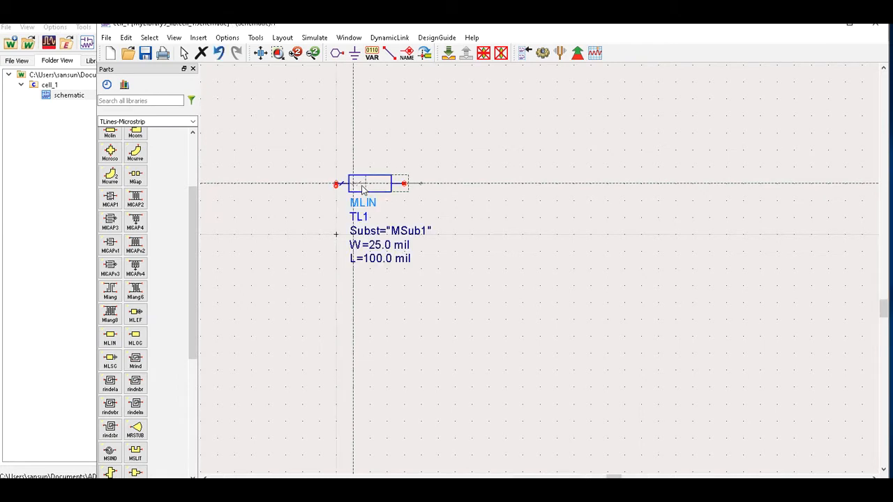
click(532, 187)
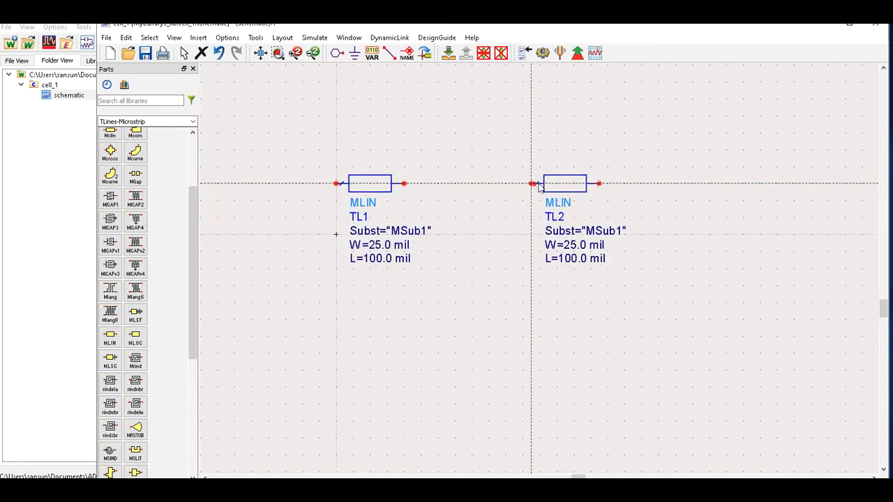
click(723, 188)
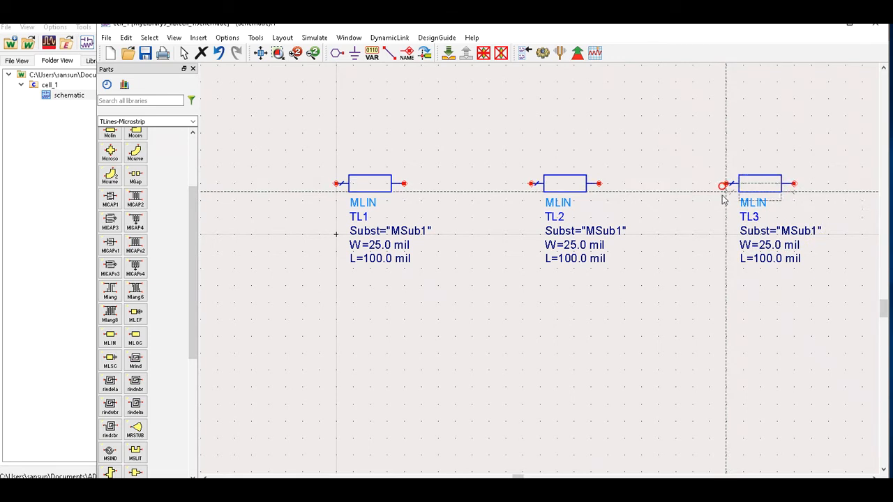
click(340, 378)
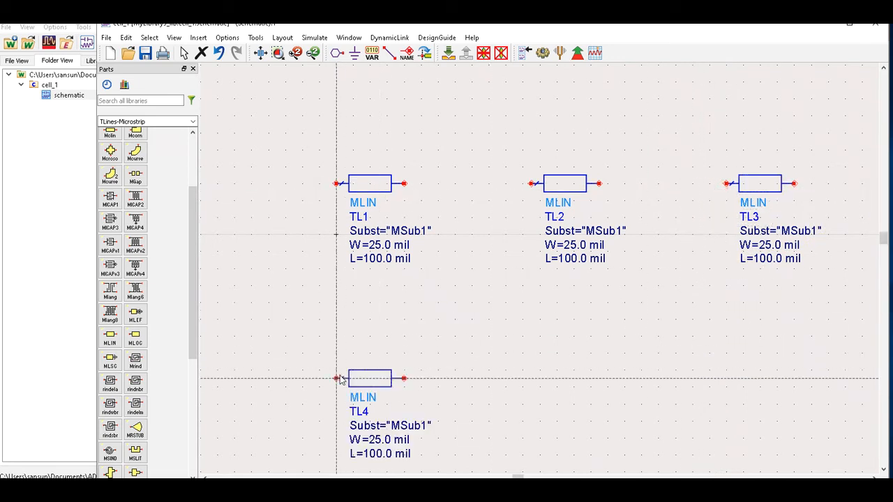
click(534, 391)
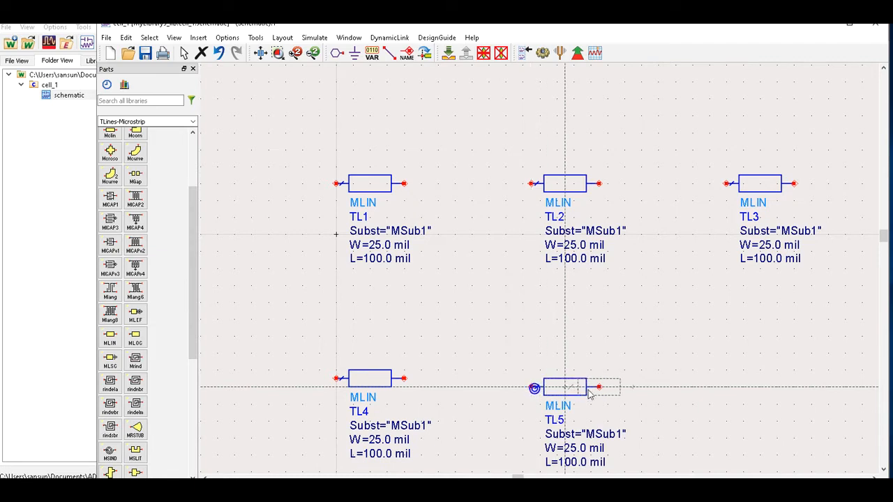
click(727, 392)
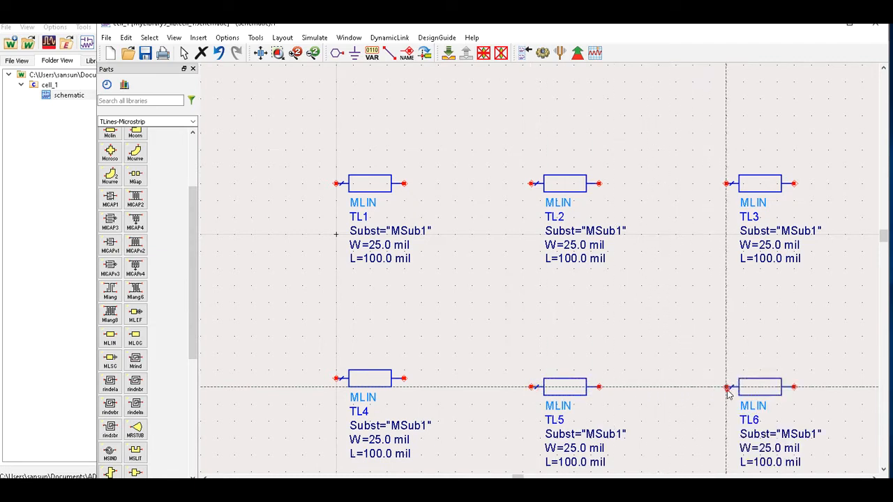
Add TL7–TL10 to the right of the rows, then lower TL4 and TL5 into line.
scroll(727, 389, down, 1)
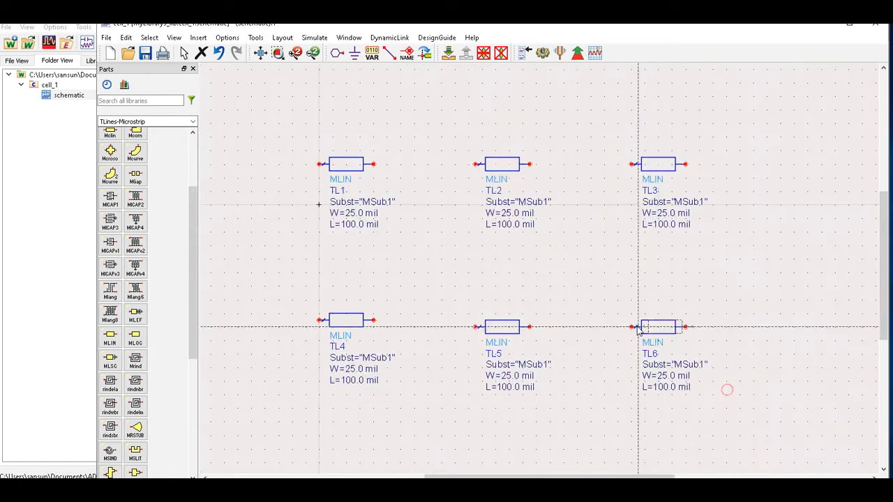
click(793, 169)
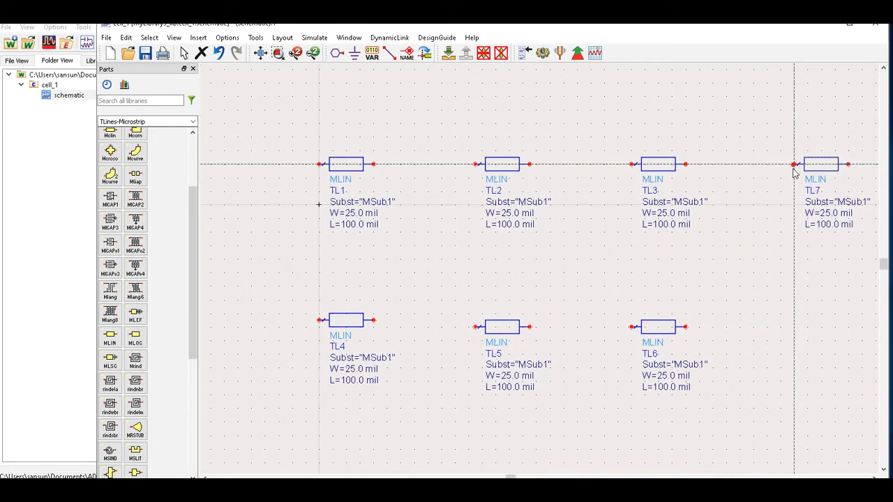
click(792, 333)
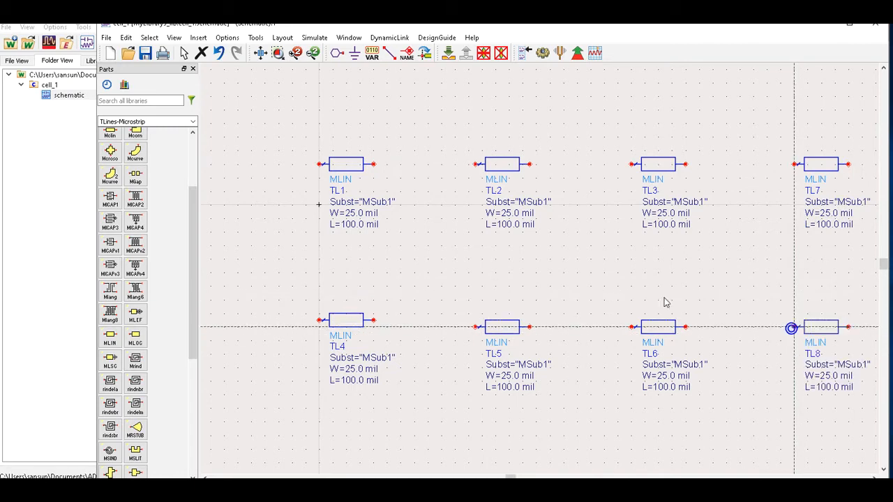
scroll(791, 329, down, 1)
click(713, 184)
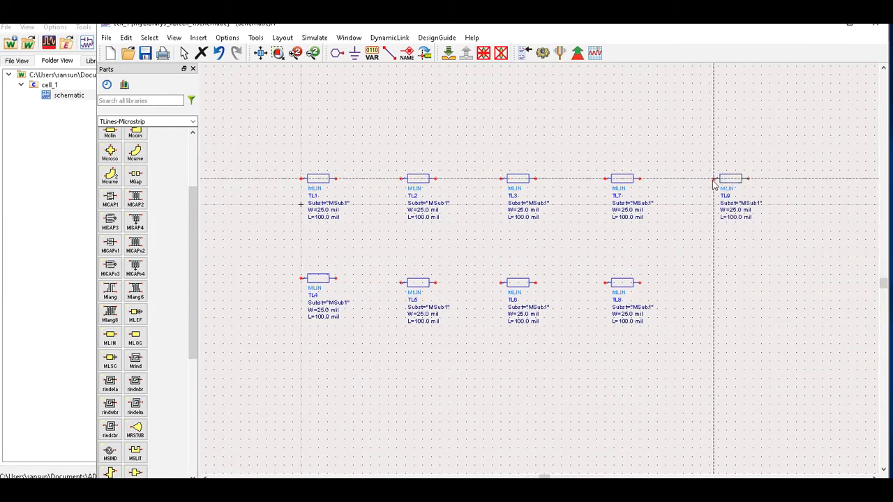
click(714, 285)
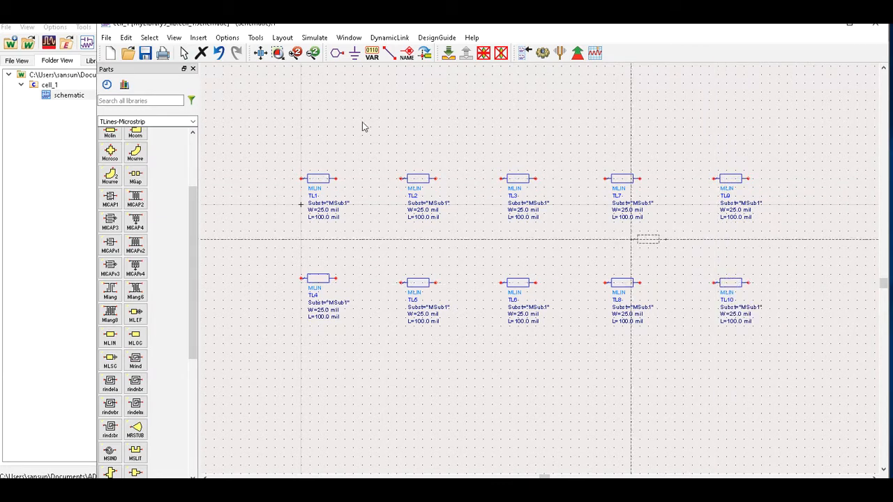
click(184, 56)
drag(320, 278, 319, 290)
drag(407, 284, 405, 293)
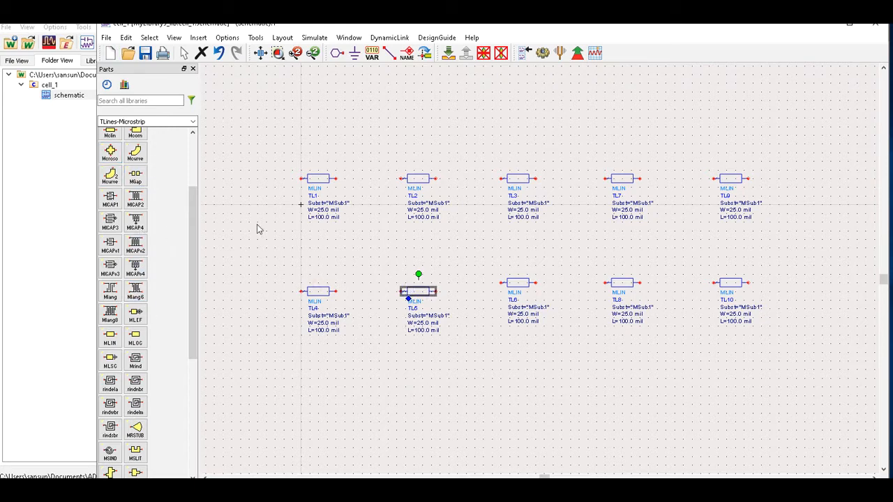
Place three more MLIN lines, TL11–TL13, between the two rows.
click(109, 337)
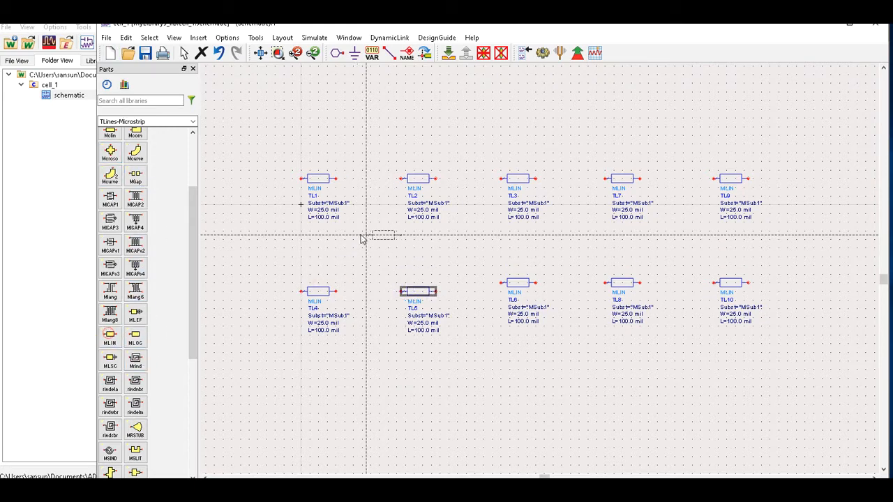
click(350, 246)
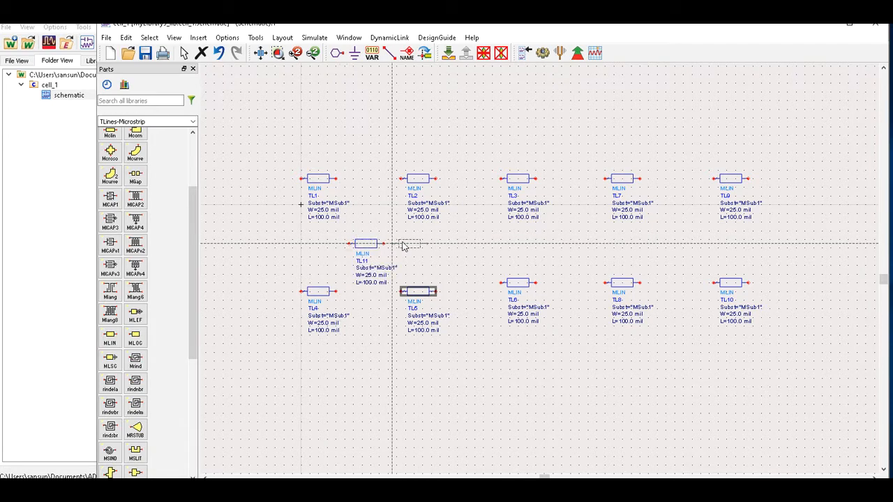
click(455, 244)
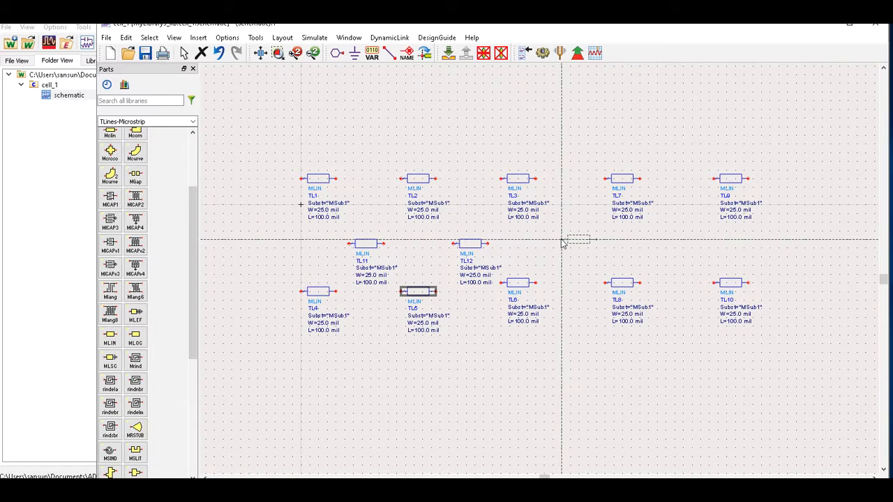
click(562, 243)
click(185, 56)
Rotate TL11, TL12 and TL13 vertical and position them between the rows.
click(365, 246)
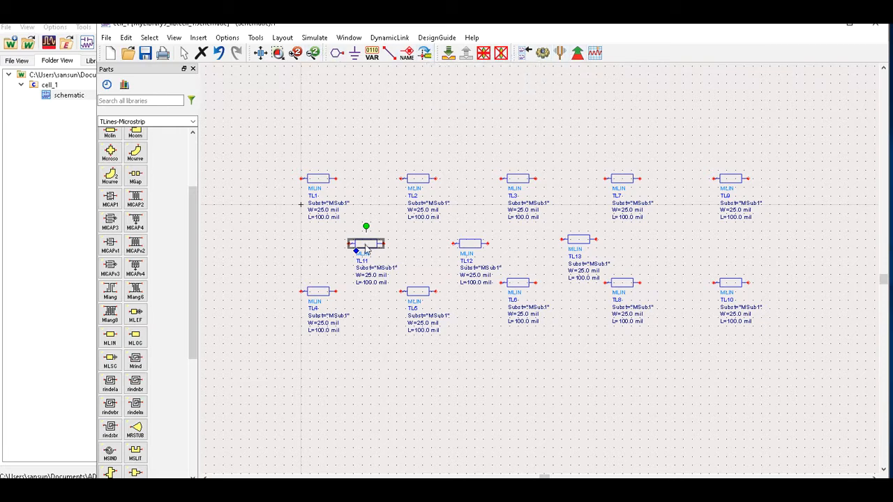
click(424, 53)
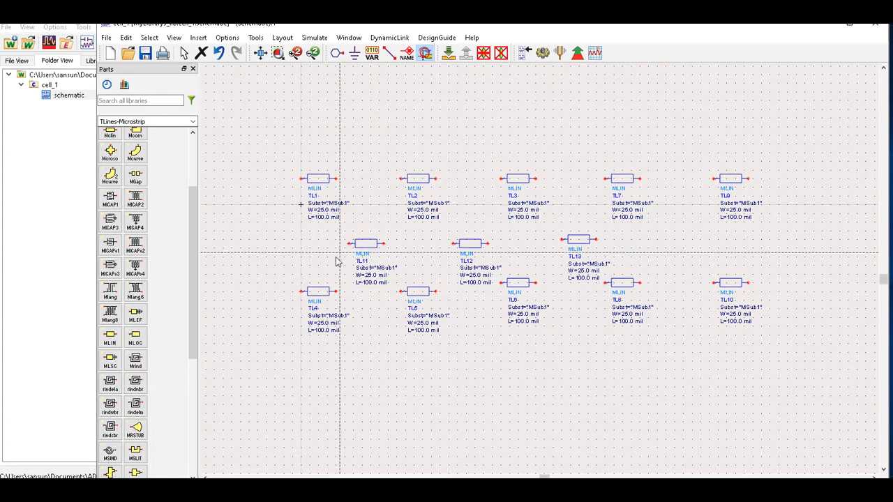
click(363, 246)
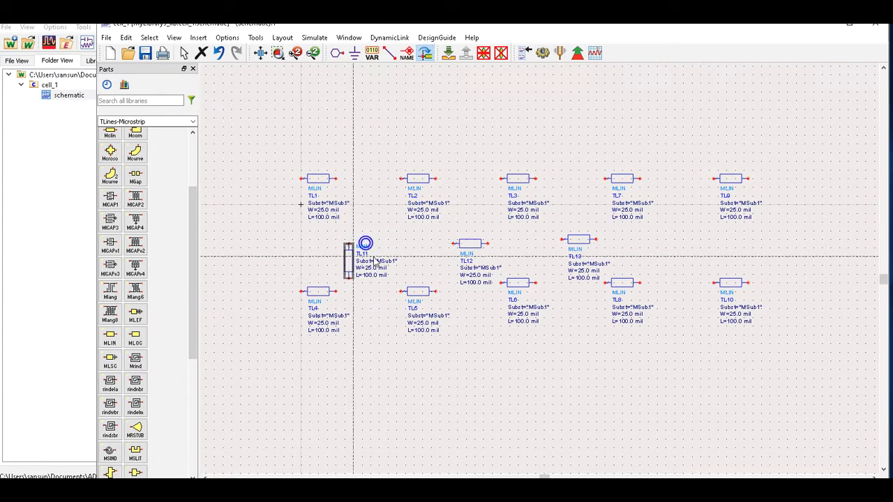
click(484, 245)
click(571, 242)
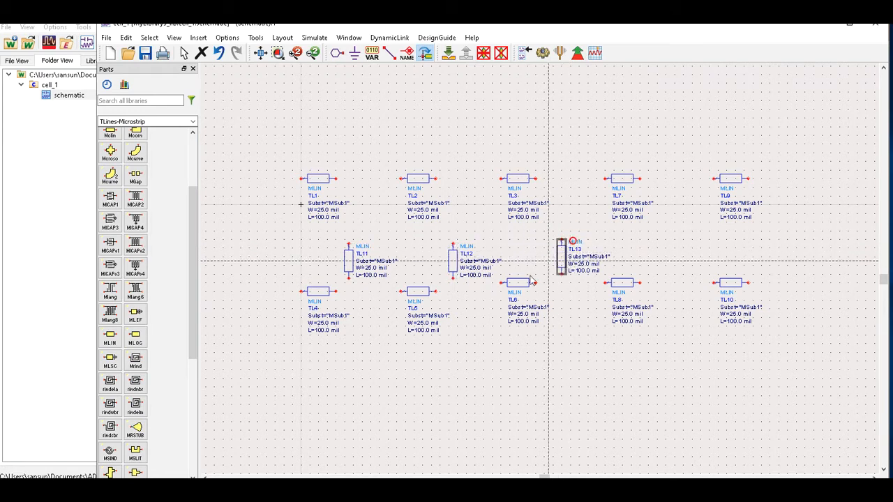
click(184, 53)
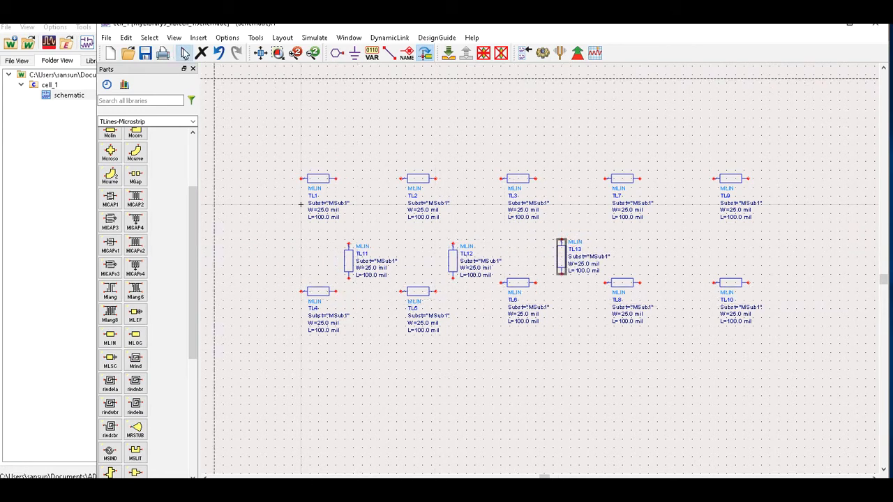
drag(346, 260, 366, 245)
drag(454, 263, 456, 242)
scroll(543, 252, up, 1)
drag(570, 255, 558, 256)
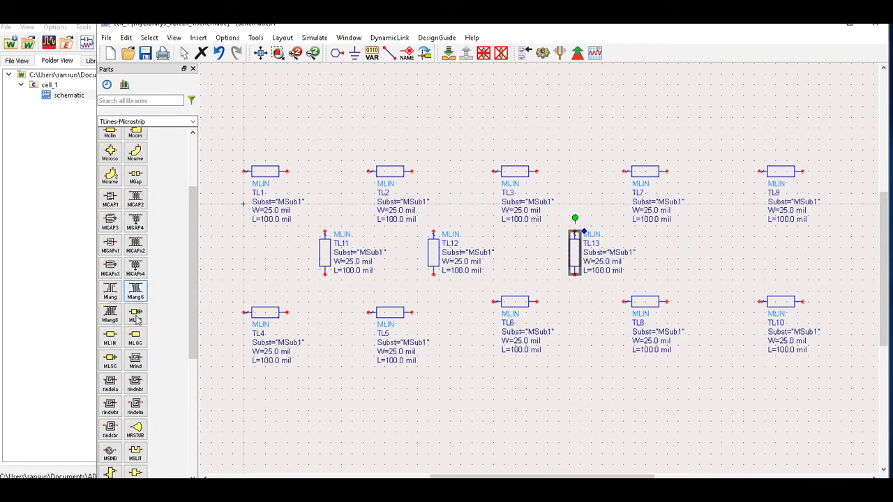
Place and rotate a fourth vertical line TL14 at the right, then delete it.
click(109, 336)
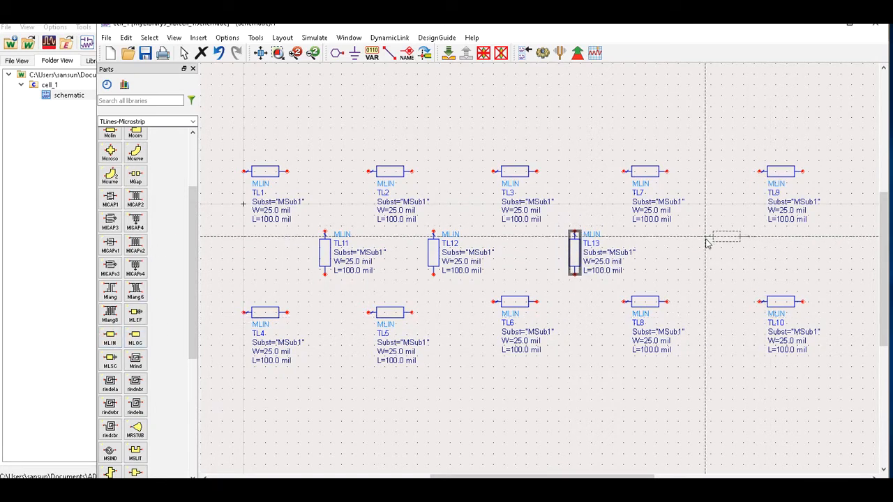
click(706, 243)
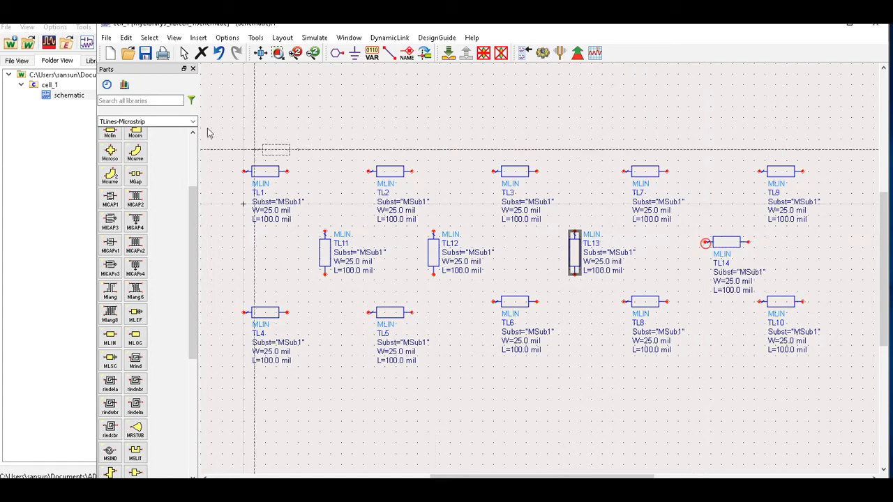
click(184, 55)
click(724, 247)
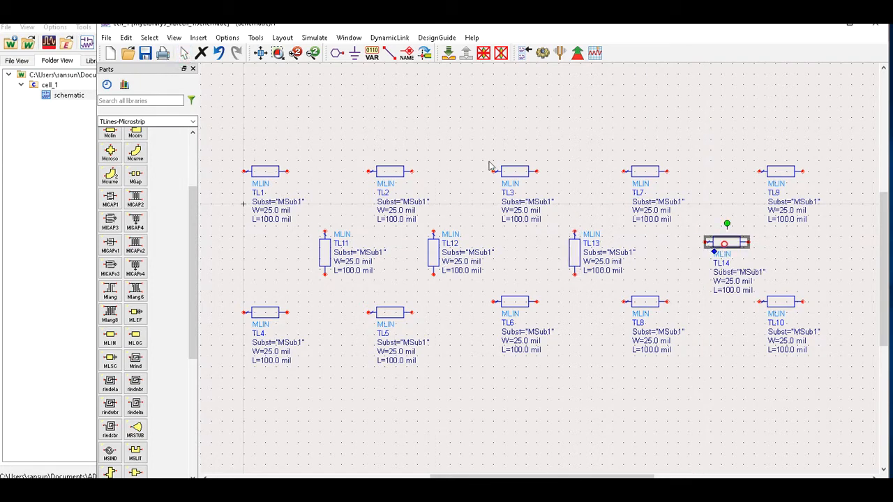
click(424, 55)
drag(701, 259, 722, 251)
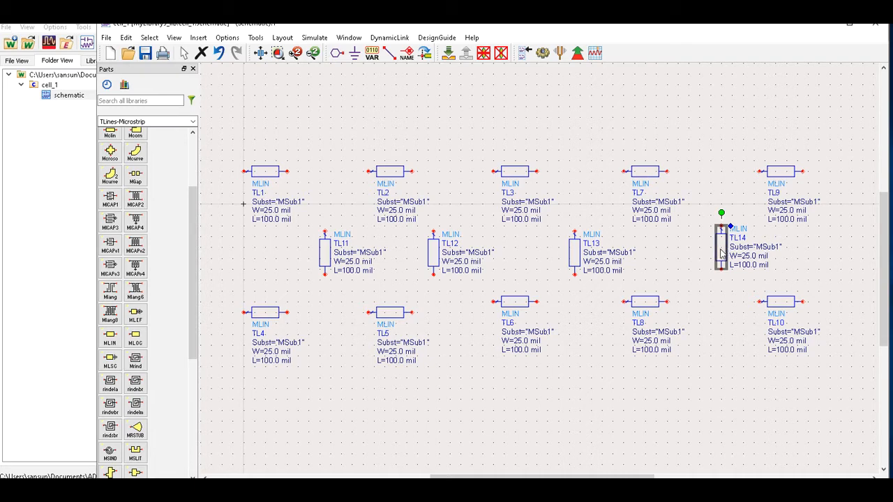
key(Delete)
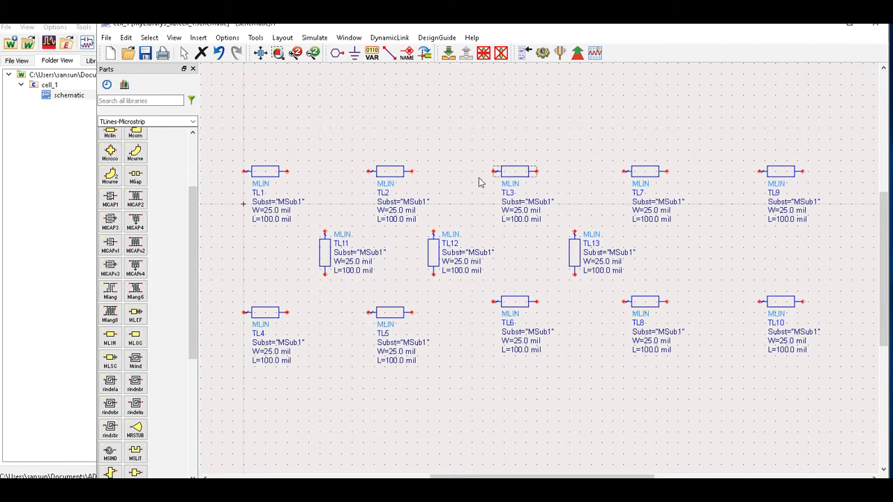
Place six MTEE tee junctions, Tee1–Tee6, between the top and bottom row lines.
scroll(156, 394, down, 1)
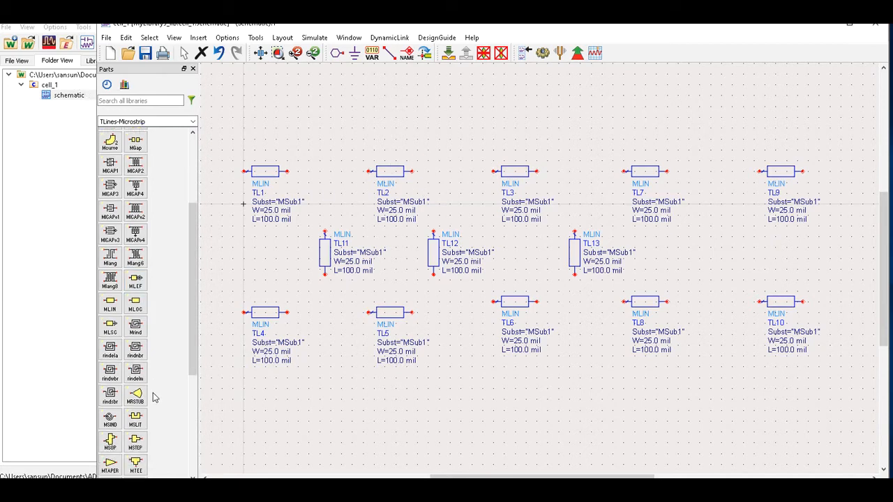
click(134, 464)
click(305, 178)
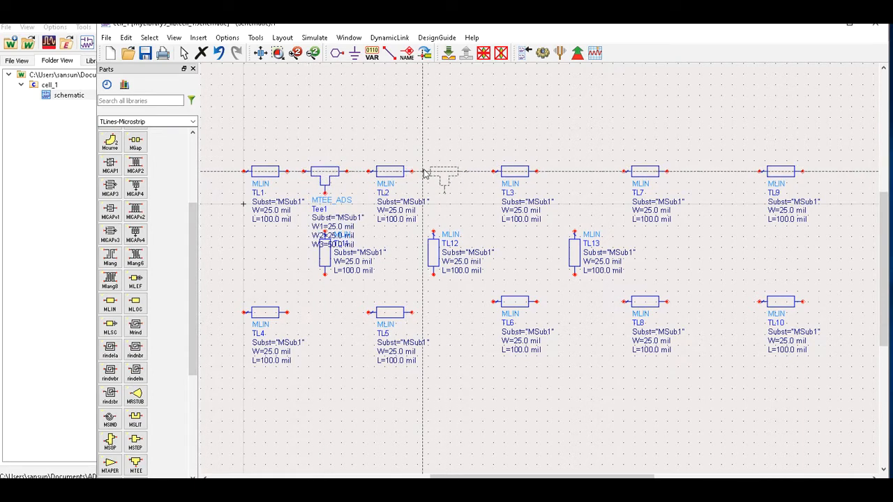
click(423, 173)
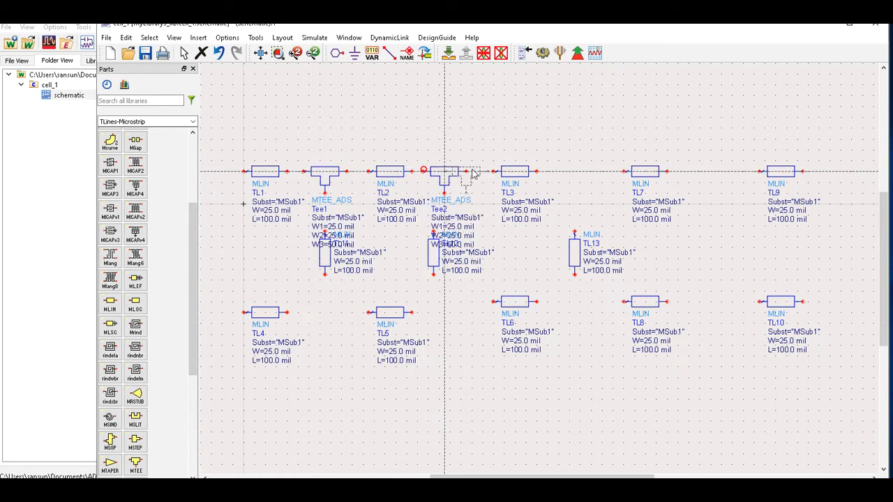
click(558, 173)
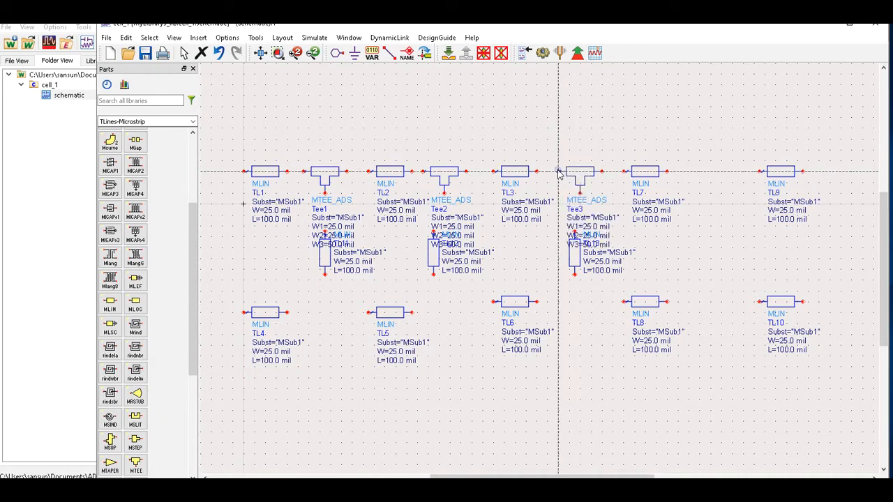
click(558, 307)
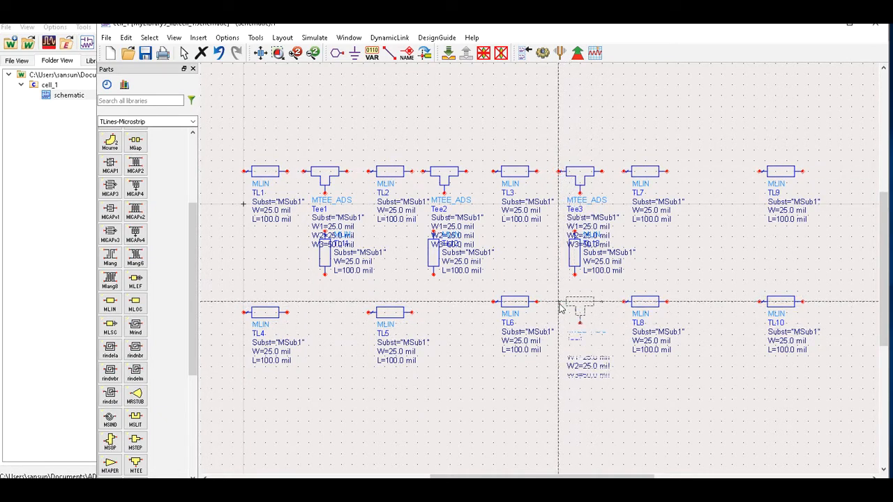
click(439, 311)
click(310, 314)
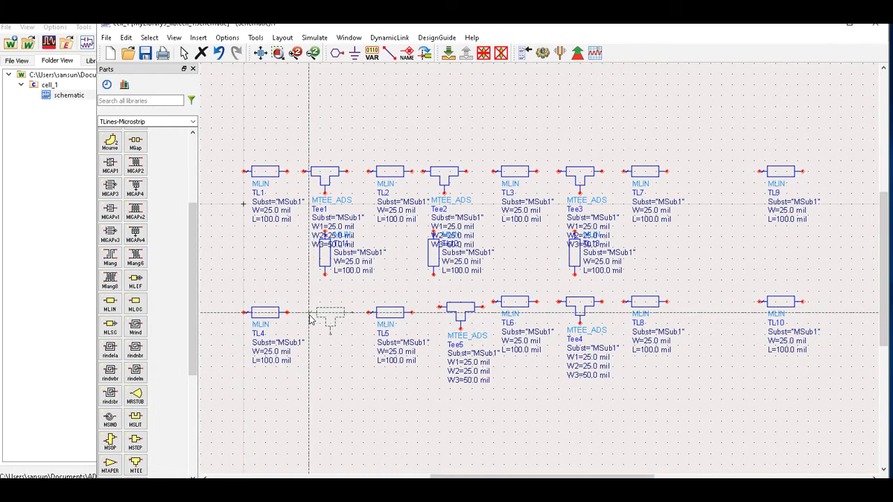
click(184, 53)
Flip Tee6 so its stub faces TL11, undoing the extra rotation.
click(330, 317)
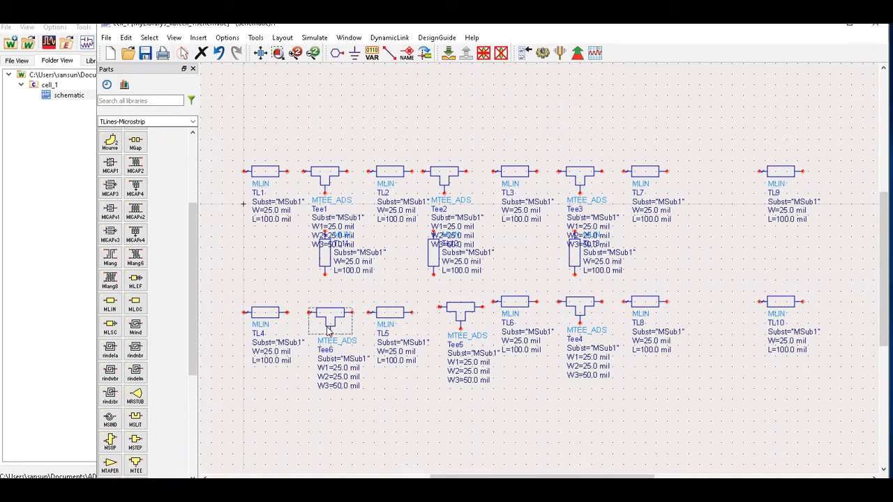
click(331, 317)
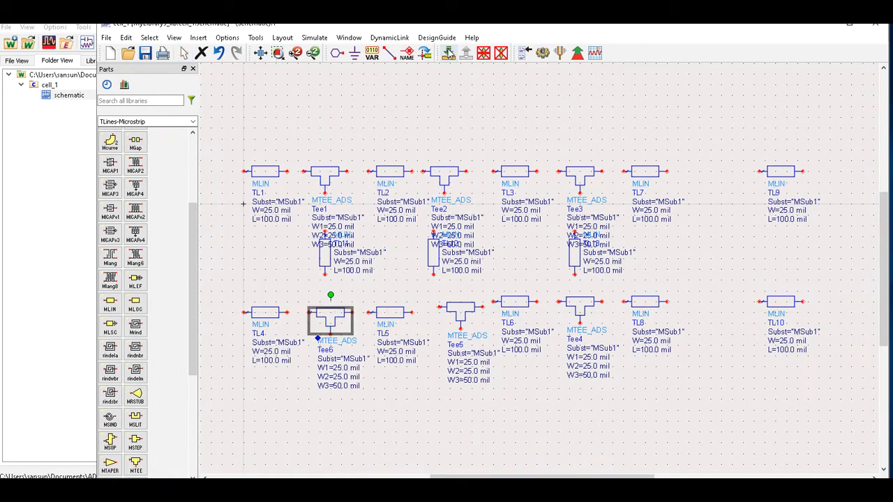
click(424, 52)
click(424, 52)
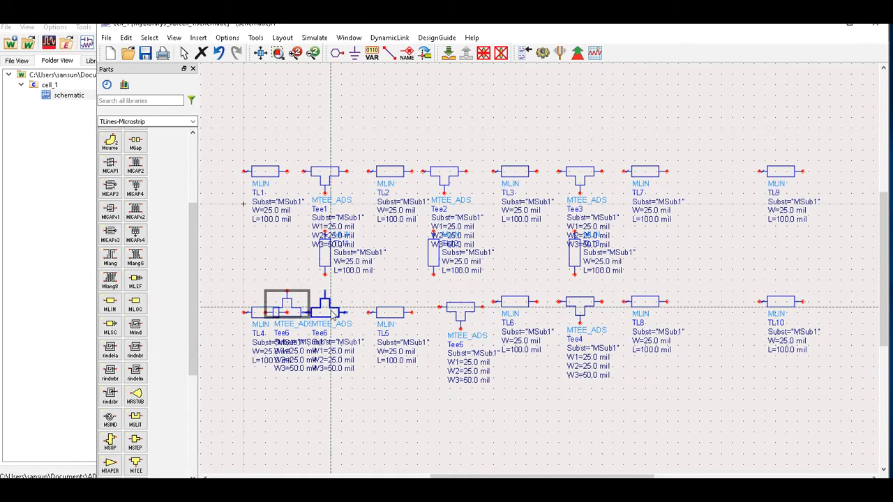
click(333, 315)
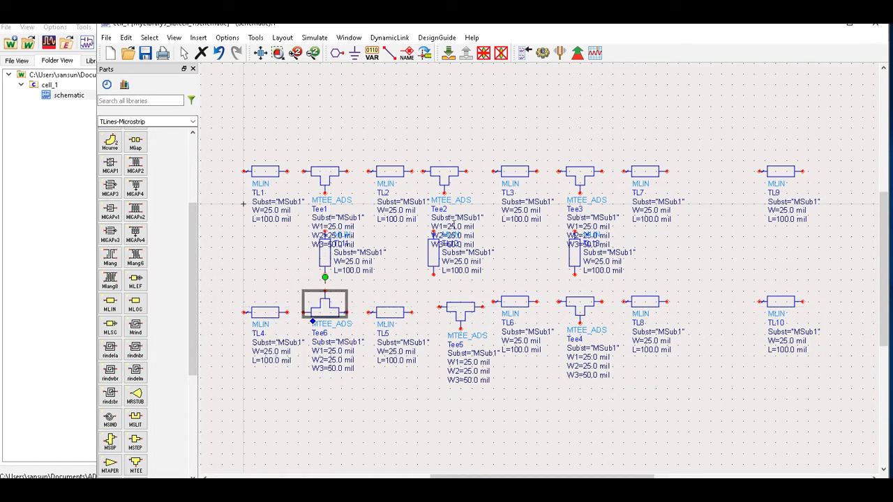
click(424, 52)
double_click(456, 312)
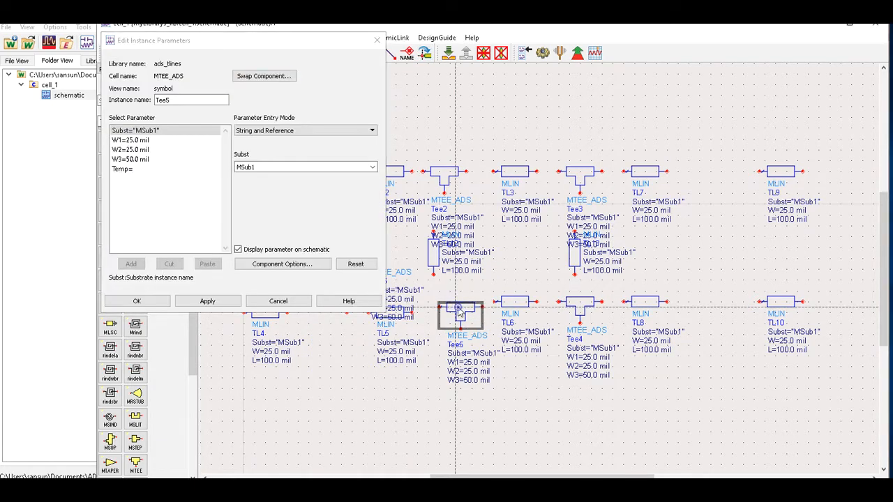
click(378, 39)
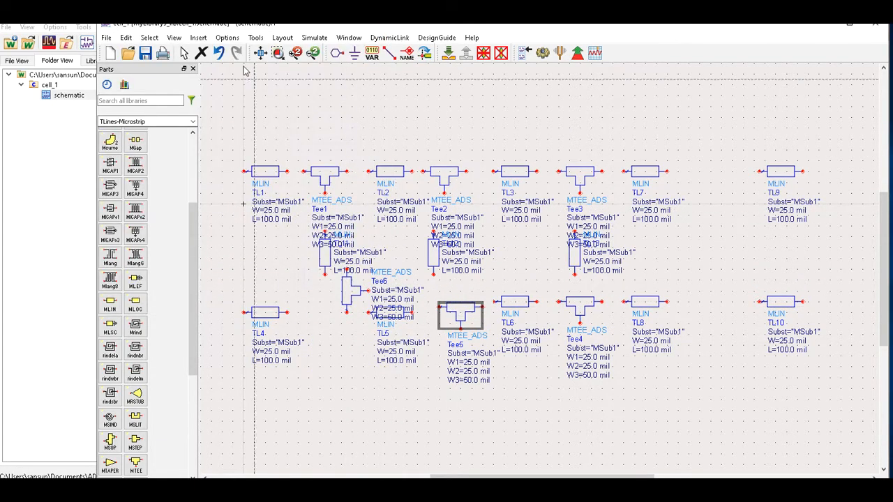
click(219, 53)
click(421, 288)
Rotate Tee5 and Tee4 stub-up and move them beneath TL12 and TL13.
click(424, 53)
click(461, 310)
click(460, 310)
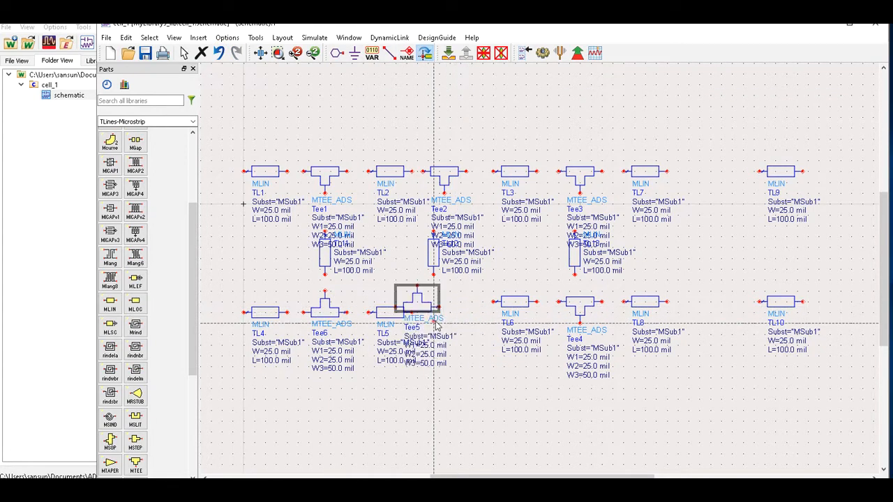
click(560, 312)
click(559, 313)
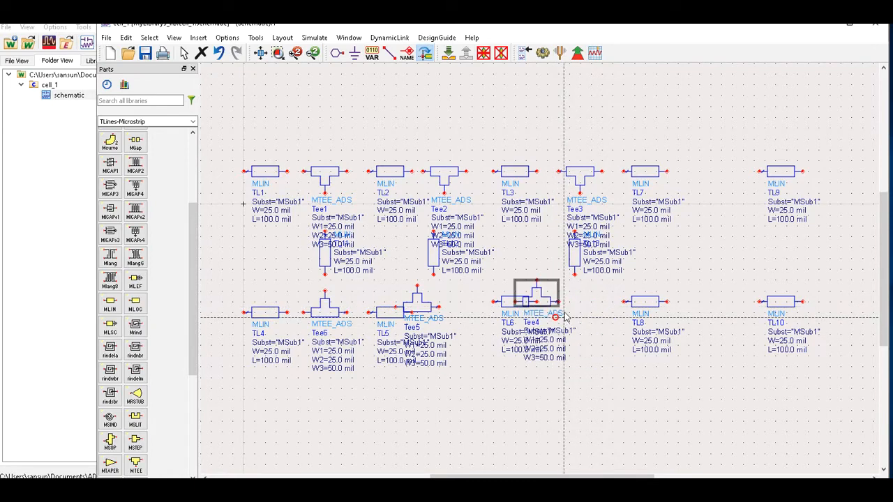
drag(417, 305, 439, 306)
drag(539, 307, 580, 314)
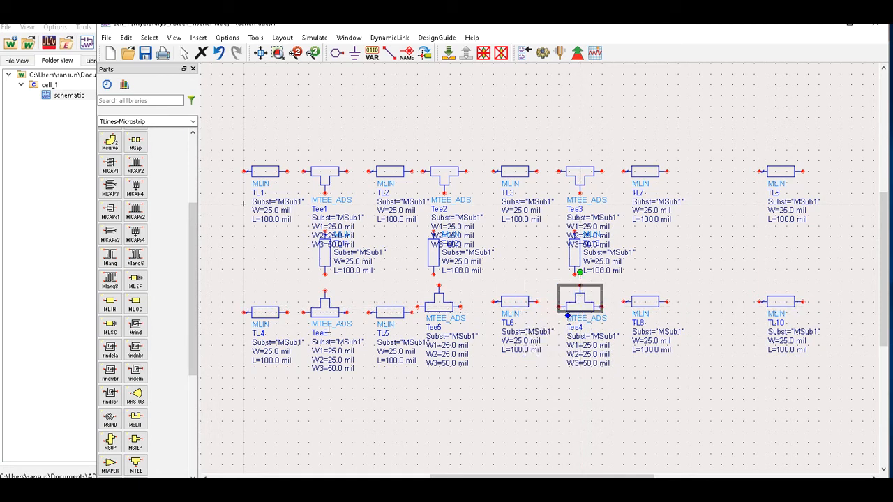
Delete the end lines TL10 and TL9 and fit the whole schematic in view.
click(784, 308)
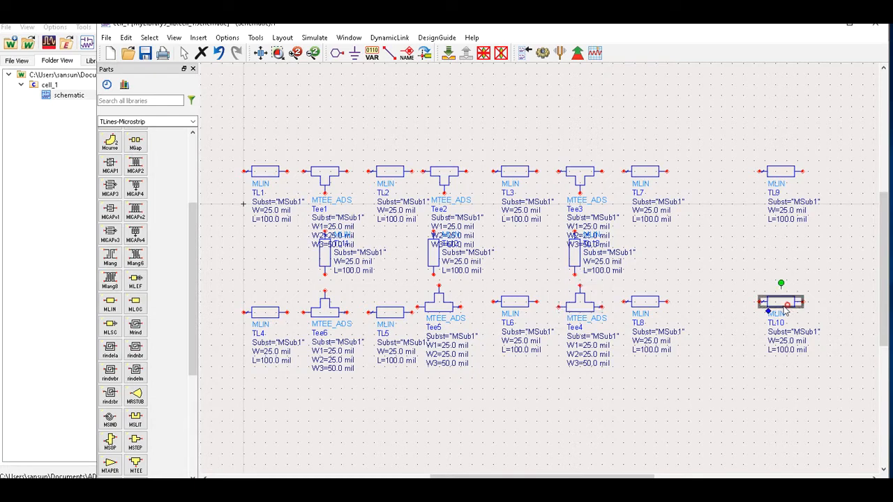
key(Delete)
click(777, 170)
key(Delete)
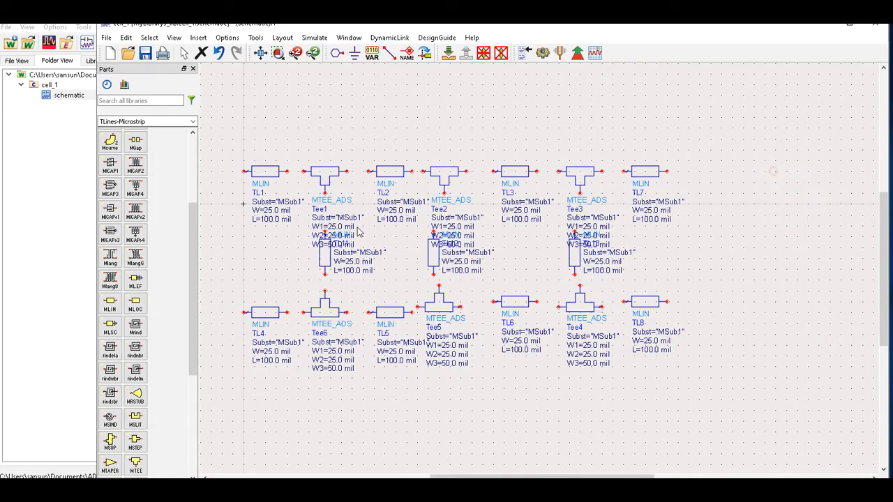
click(264, 53)
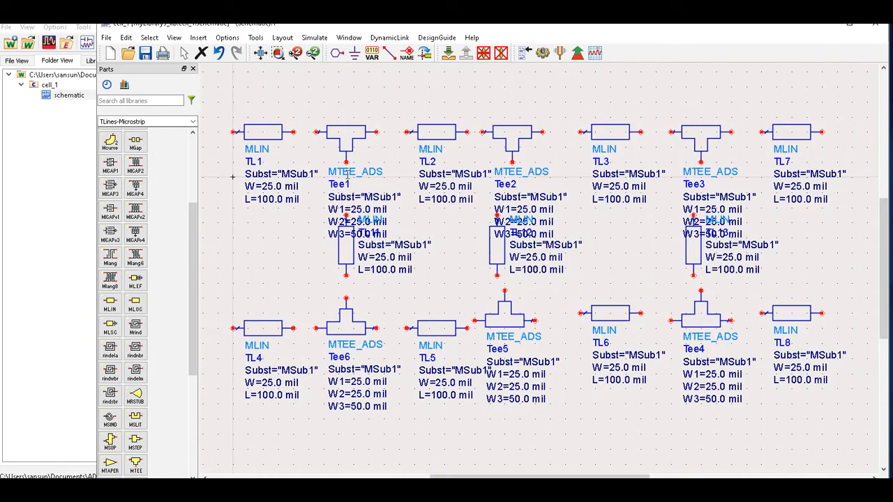
Drag the Tee1, Tee2 and Tee3 labels above their tees and nudge TL11 up under Tee1.
click(342, 139)
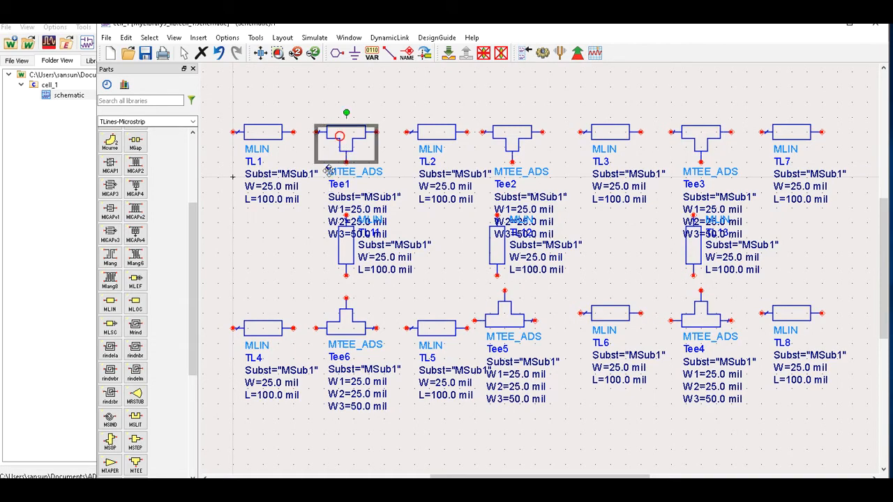
mouse_move(328, 170)
mouse_down()
mouse_move(319, 79)
mouse_move(302, 151)
mouse_move(311, 173)
mouse_up()
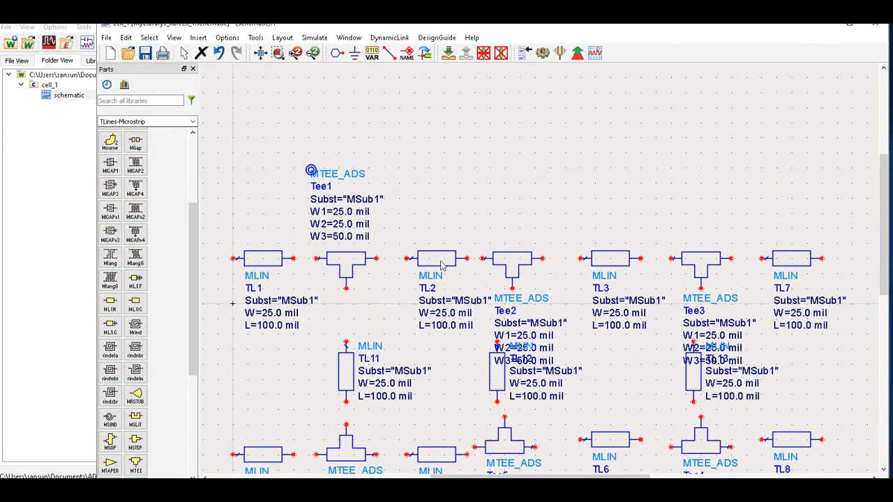
click(506, 272)
drag(492, 295, 478, 173)
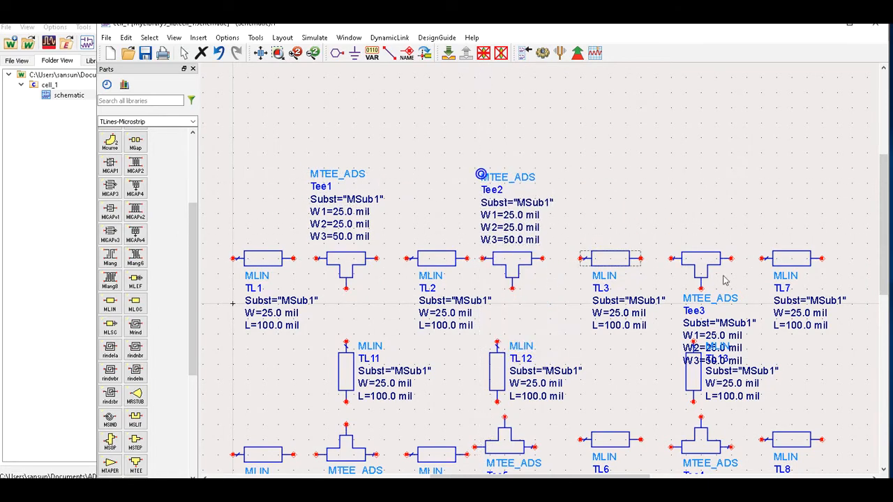
click(700, 265)
drag(682, 294, 666, 175)
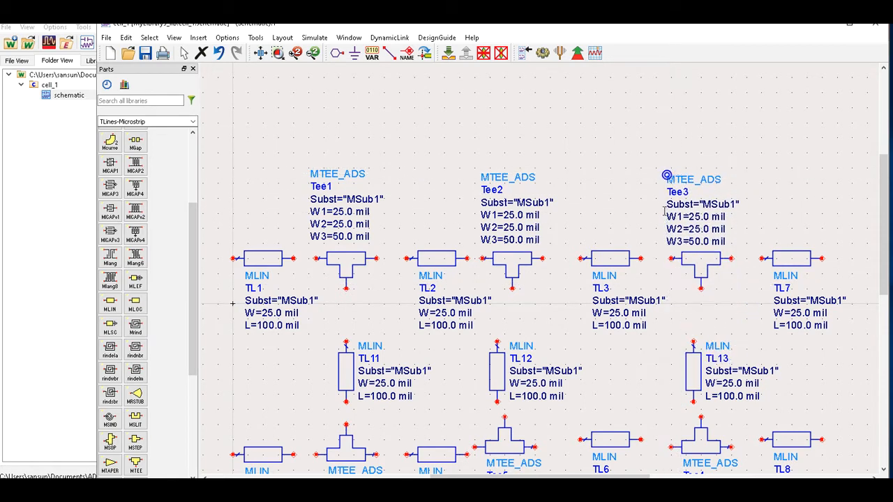
drag(885, 202, 867, 235)
drag(344, 282, 344, 269)
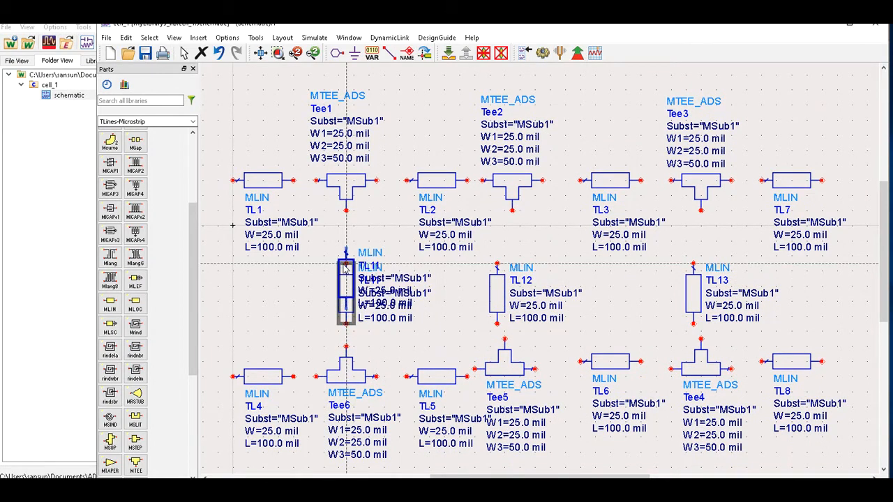
drag(345, 268, 344, 255)
Wire Tee1's bottom pin to TL11 and TL1 to Tee1, starting the top-row connections.
click(388, 53)
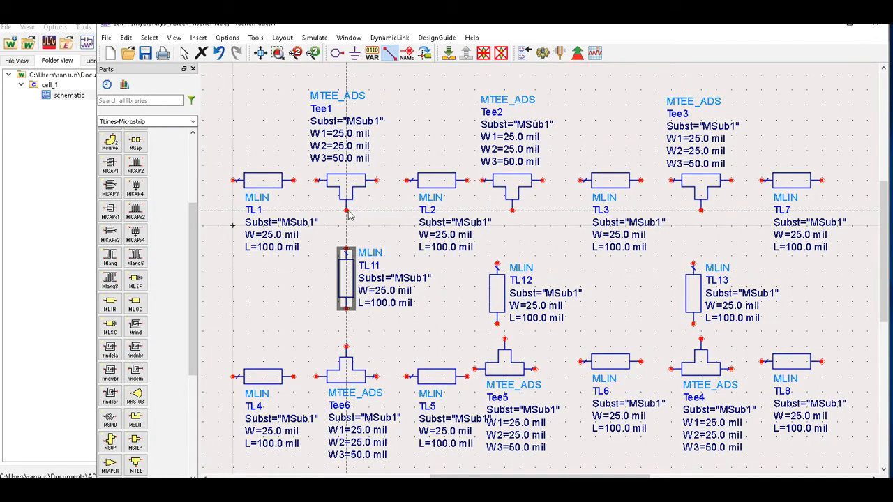
click(346, 209)
click(346, 249)
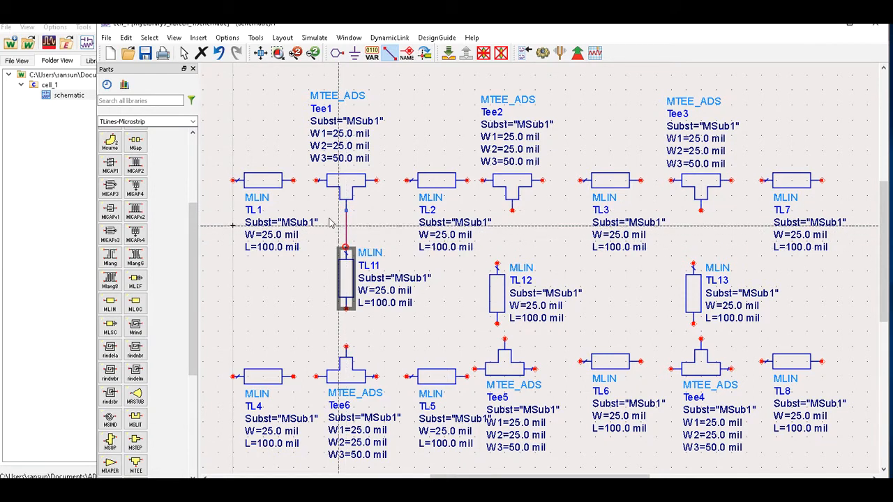
click(293, 180)
click(316, 180)
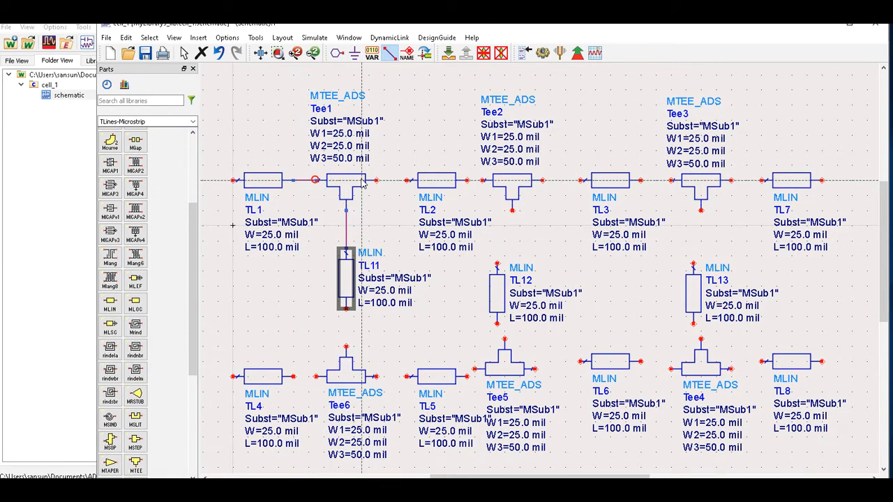
click(377, 181)
click(407, 181)
click(466, 181)
click(482, 181)
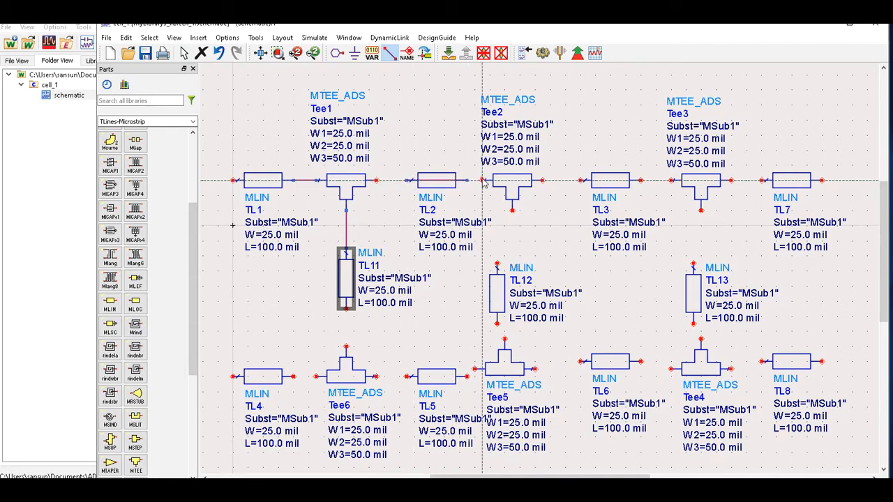
click(544, 181)
click(580, 180)
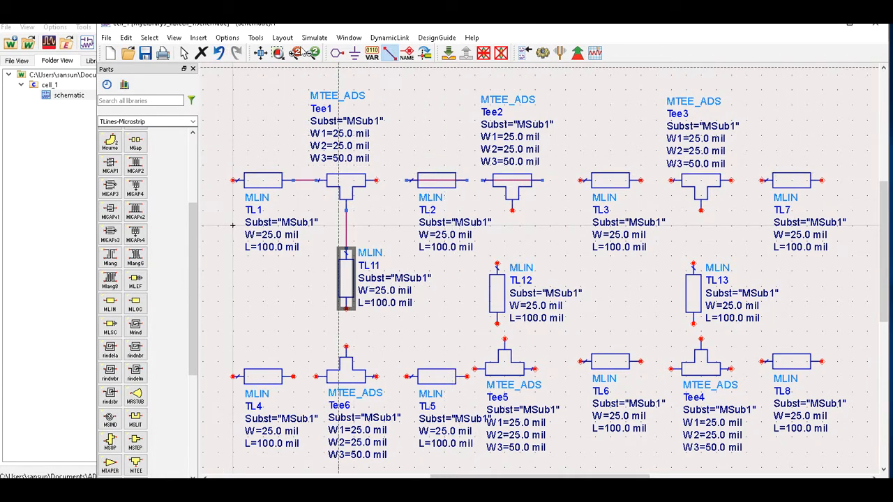
click(185, 53)
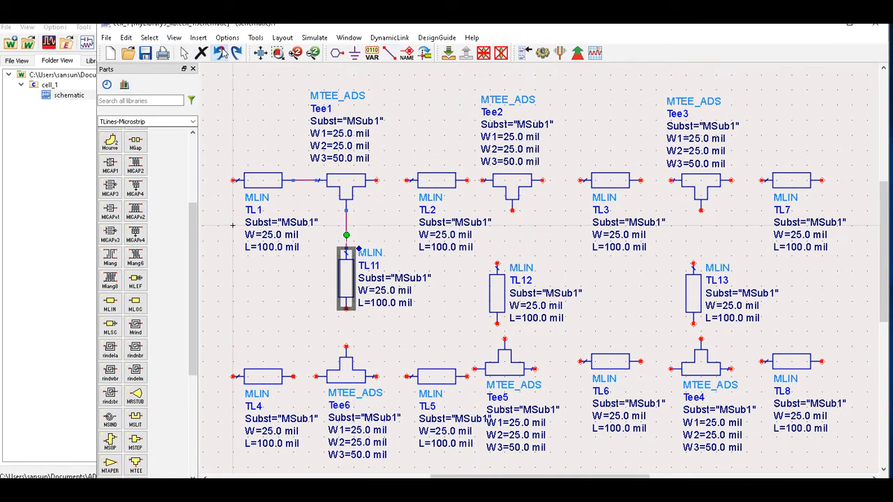
Wire Tee1 through TL2, Tee2, TL3 and Tee3 to TL7 along the top row.
click(388, 53)
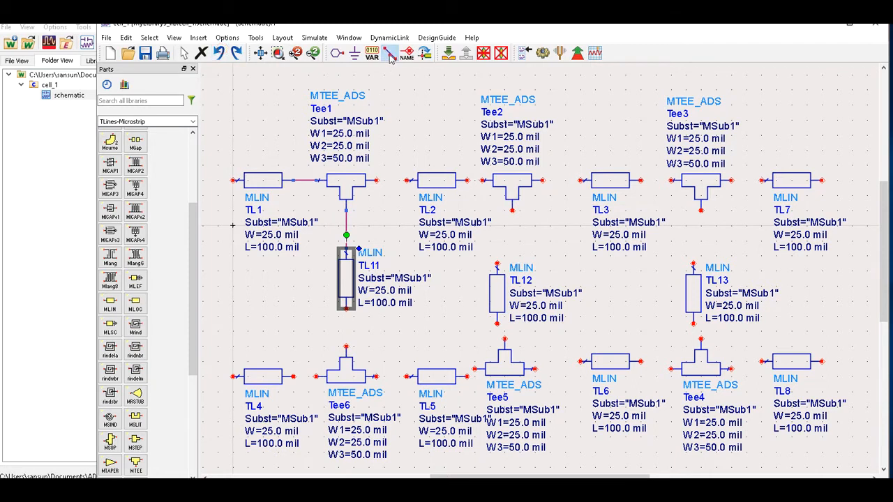
click(376, 180)
click(407, 181)
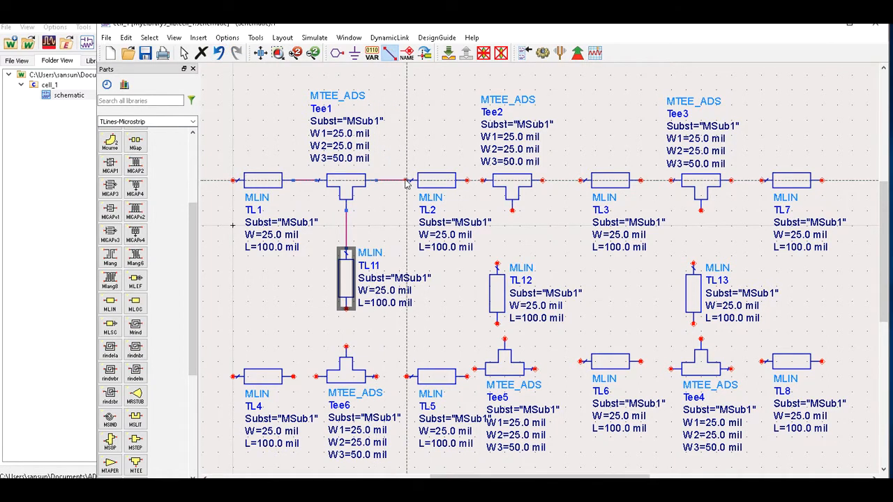
click(467, 181)
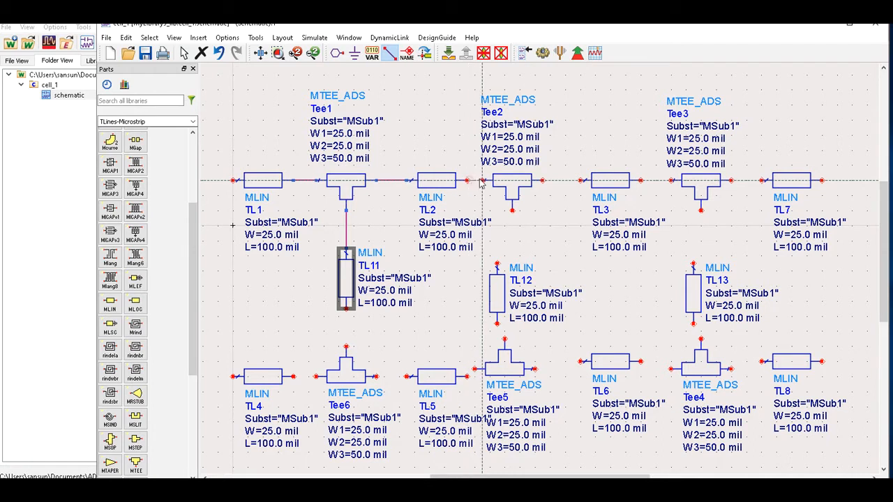
click(480, 181)
click(542, 181)
click(581, 181)
click(640, 180)
click(671, 181)
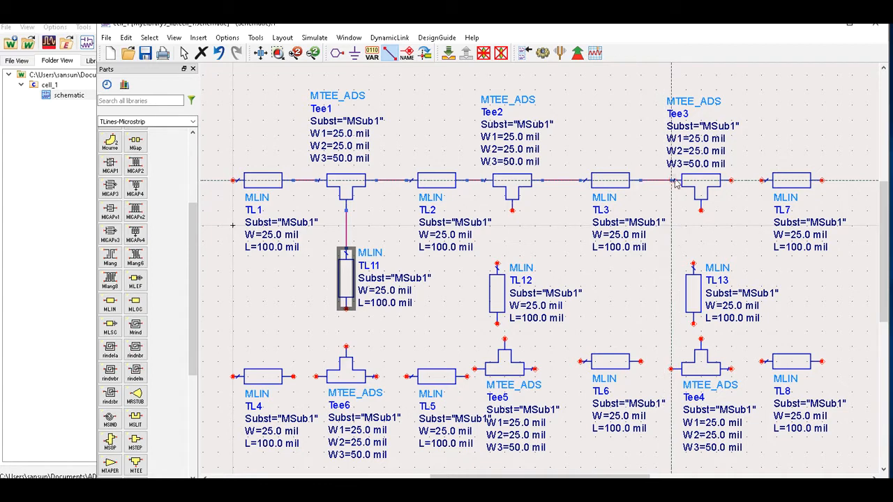
click(731, 182)
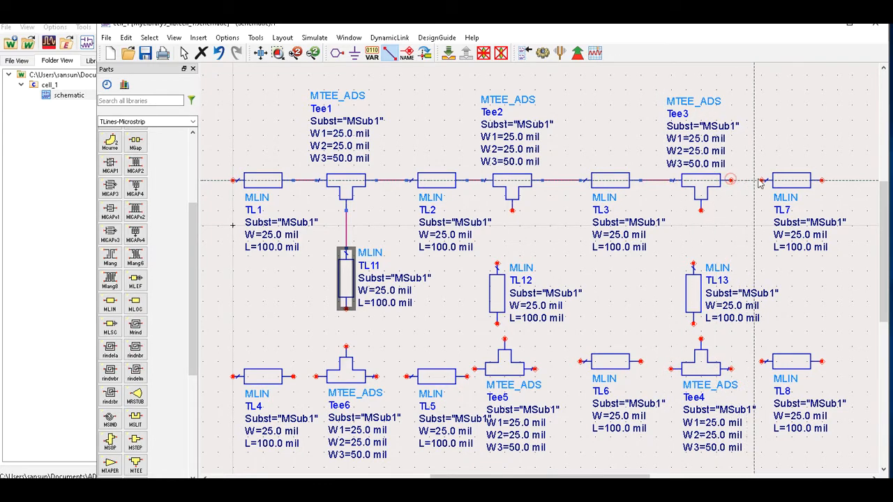
click(761, 181)
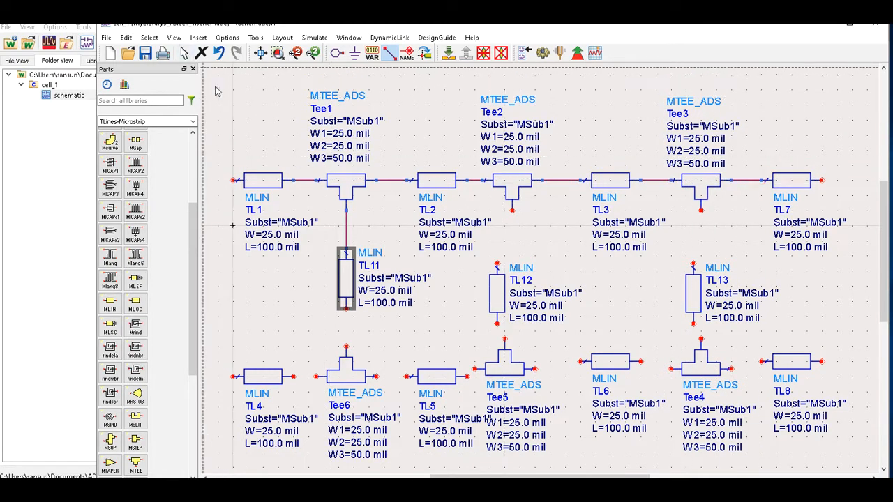
Wire TL11 down to Tee6, then join TL4, Tee6, TL5 and Tee5, TL6, Tee4 on the bottom row.
click(346, 347)
click(346, 308)
click(376, 377)
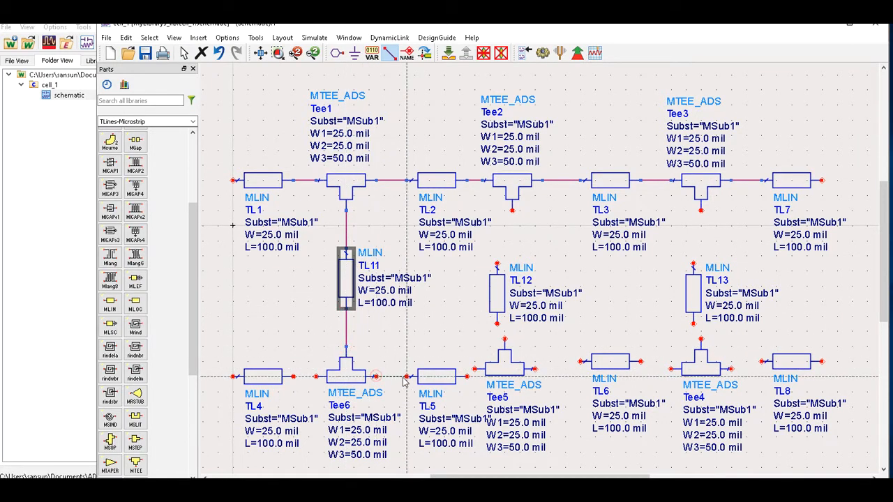
click(407, 376)
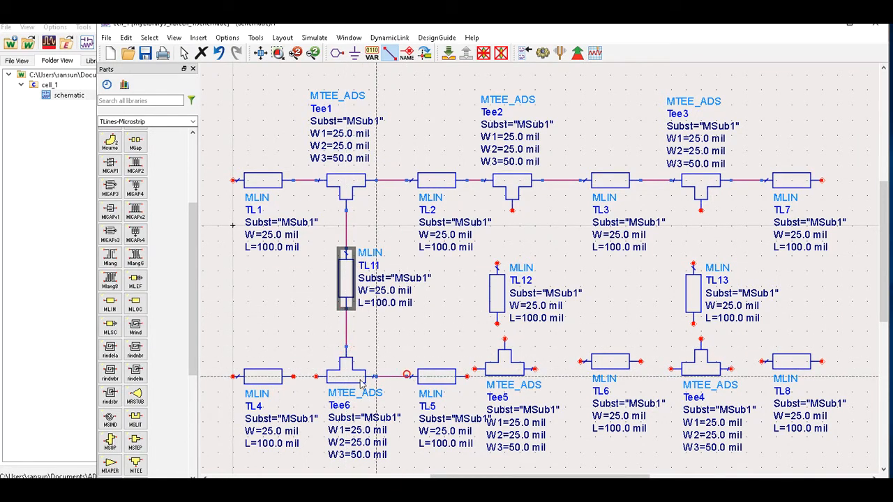
click(293, 376)
click(316, 377)
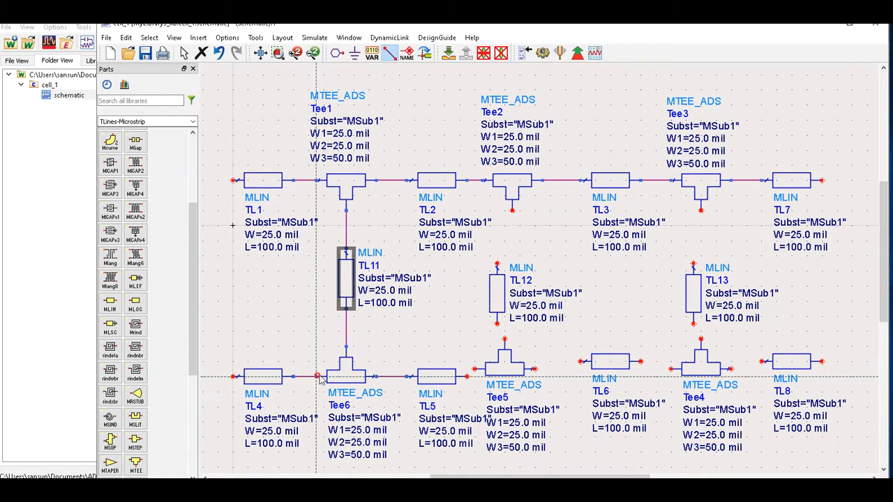
click(534, 369)
click(580, 361)
click(641, 363)
click(670, 368)
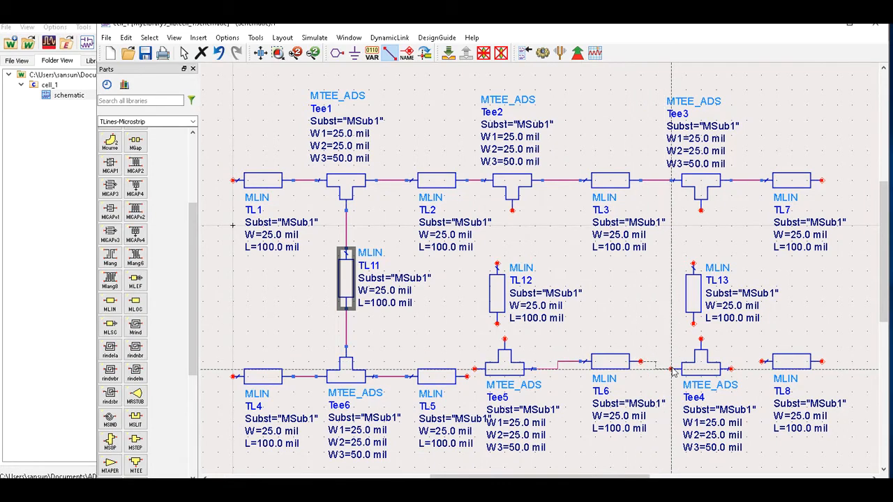
Connect TL12 between Tee2 and Tee5, TL13 between Tee3 and Tee4, plus TL5–Tee5 and Tee4–TL8.
click(496, 265)
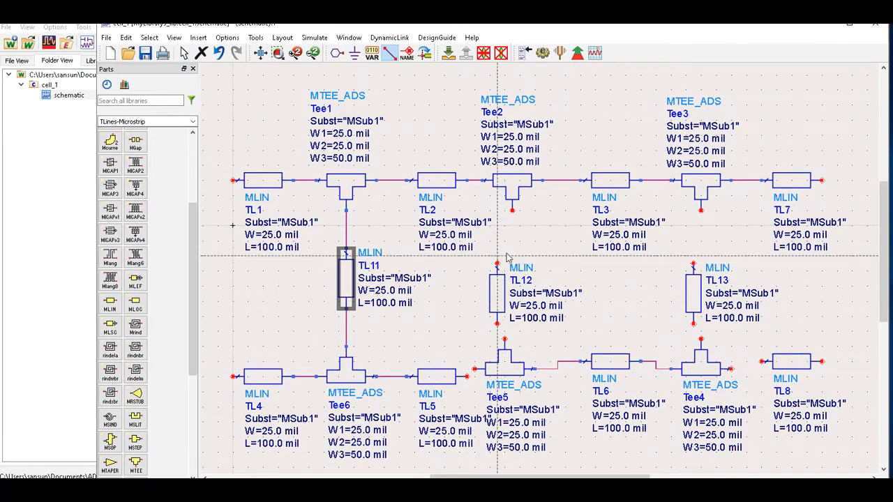
click(512, 209)
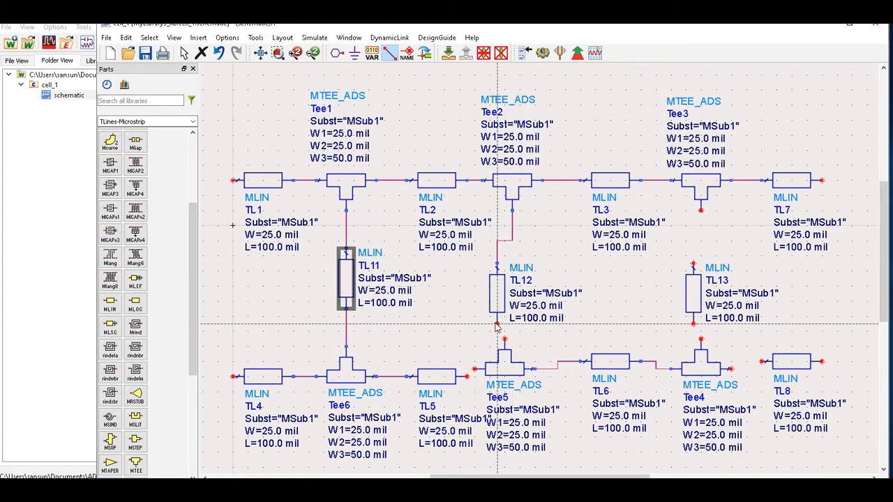
click(496, 324)
click(505, 350)
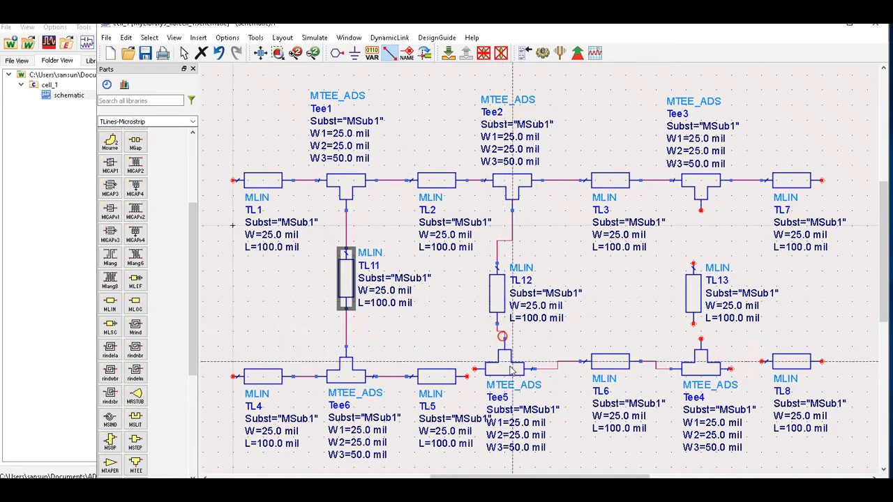
click(475, 369)
click(467, 377)
click(730, 368)
click(760, 361)
click(693, 325)
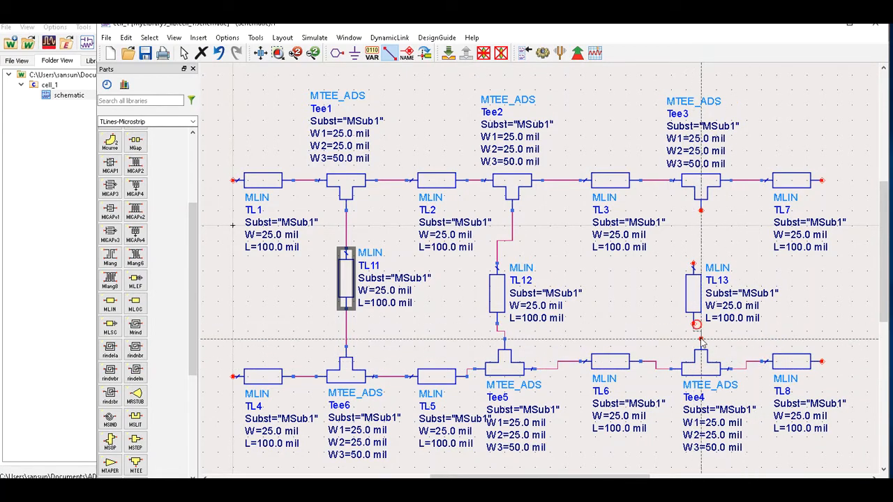
click(701, 339)
click(700, 210)
click(692, 264)
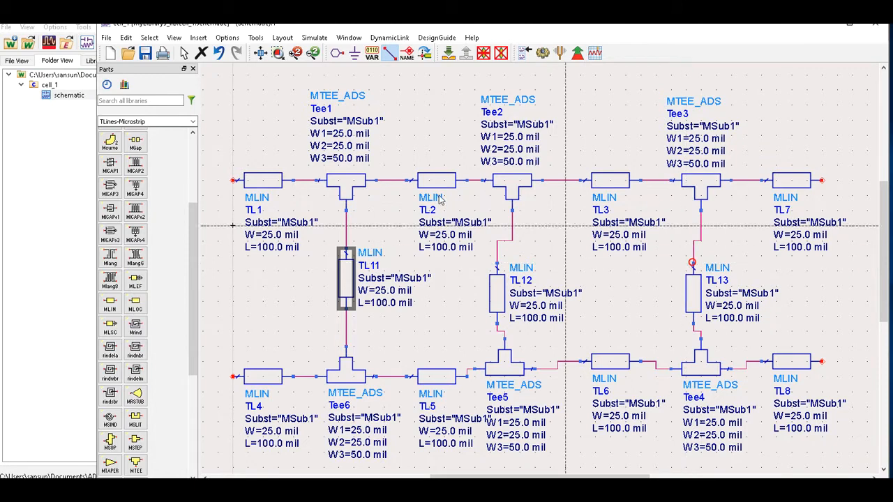
click(183, 53)
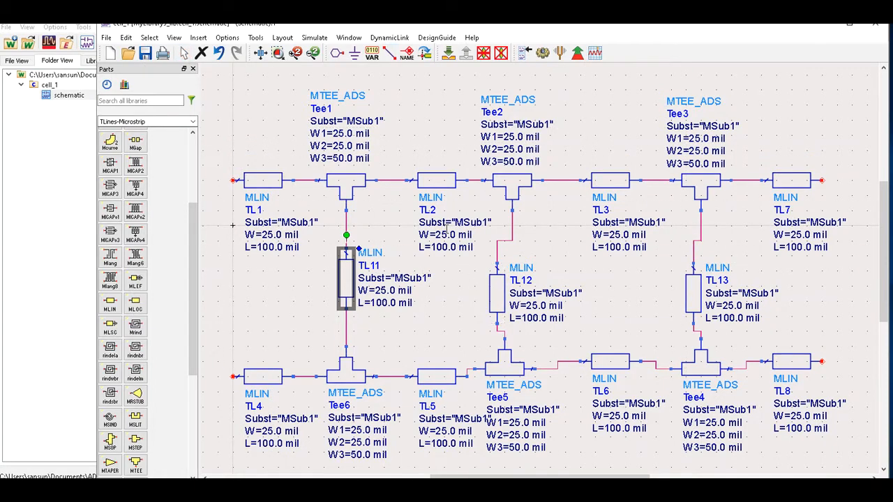
Align Tee5, TL12 and TL2 so the middle branch runs straight under Tee2.
drag(496, 369, 502, 380)
drag(498, 306, 513, 304)
drag(439, 183, 431, 183)
drag(497, 374, 505, 371)
Line up TL6, TL13 and Tee4 so the right branch and bottom row run straight.
drag(604, 363, 604, 377)
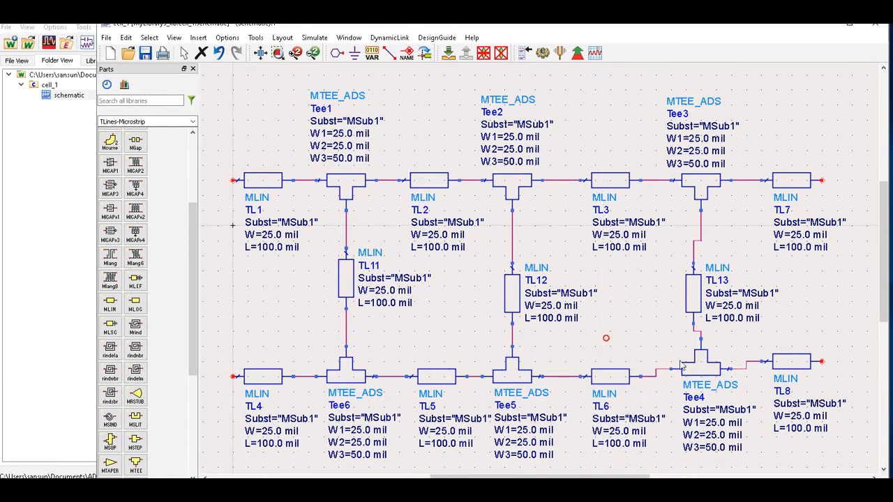
drag(692, 294, 699, 294)
drag(697, 369, 701, 382)
mouse_move(790, 363)
mouse_down()
mouse_move(795, 383)
mouse_move(799, 376)
mouse_up()
click(790, 336)
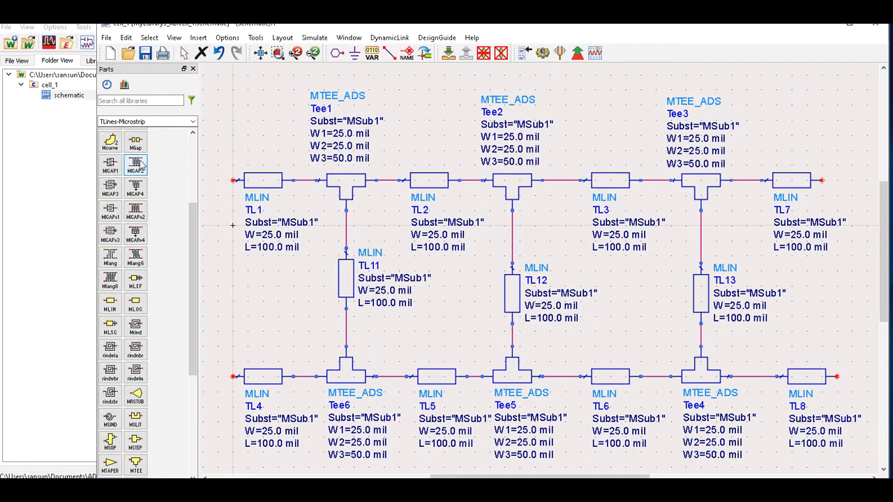
Place port pins P1 on TL1's left end, P2 on TL7's right, P3 on TL8's right, P4 on TL4's left.
click(337, 53)
click(234, 180)
click(820, 182)
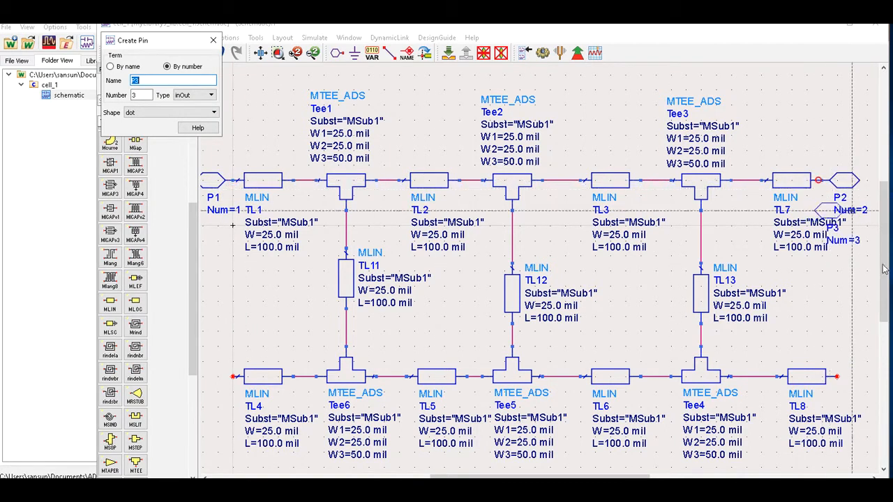
click(836, 377)
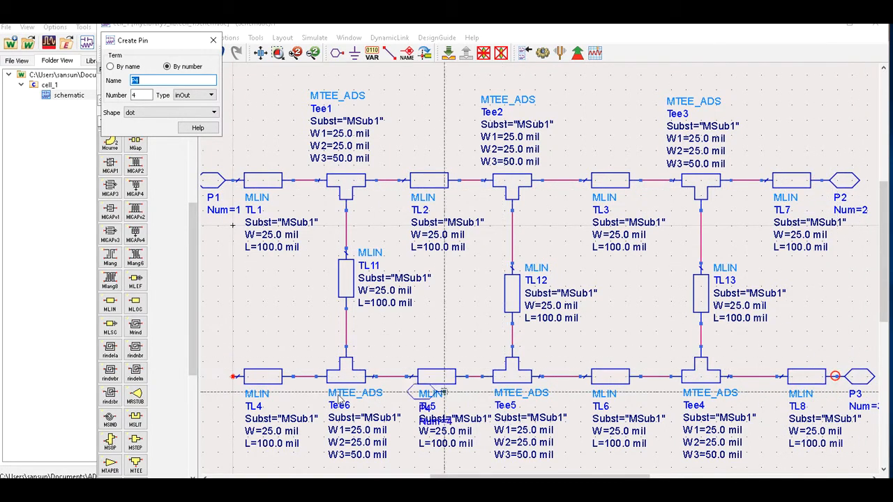
click(232, 376)
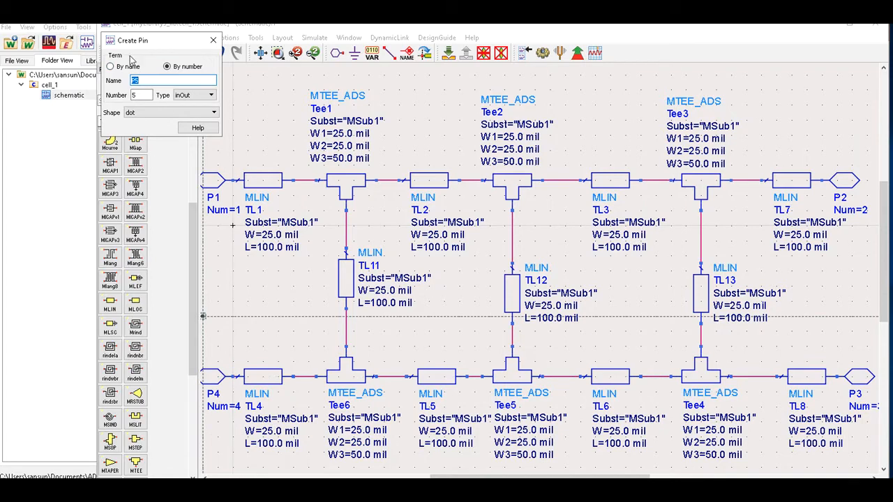
click(213, 39)
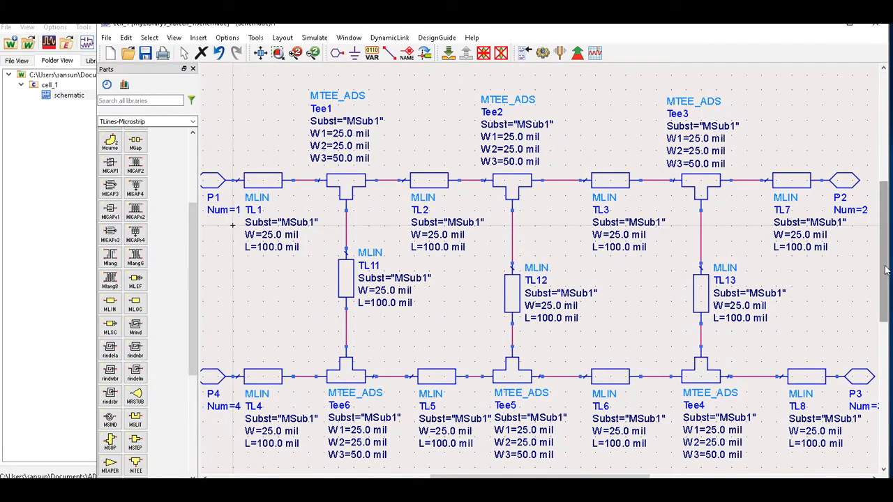
scroll(884, 268, down, 2)
Place a VAR1 variable block at the top-left of the schematic.
scroll(284, 287, down, 1)
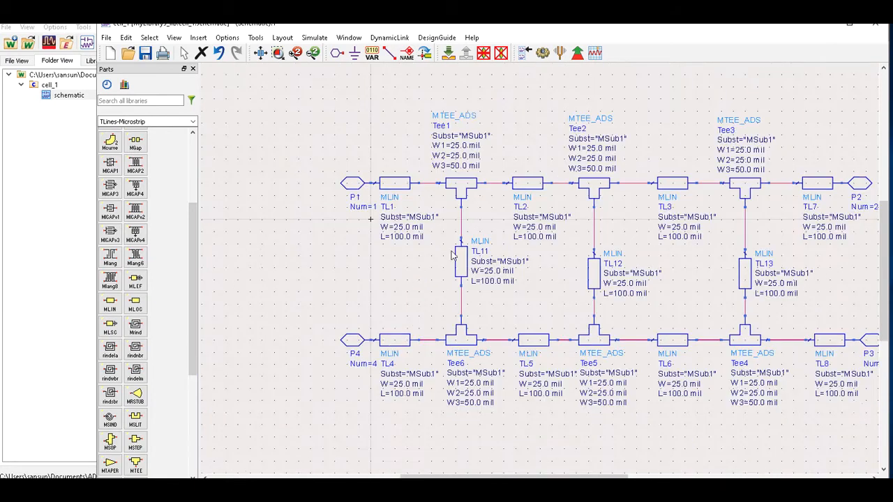
mouse_move(583, 476)
mouse_down()
mouse_move(598, 477)
mouse_move(565, 475)
mouse_up()
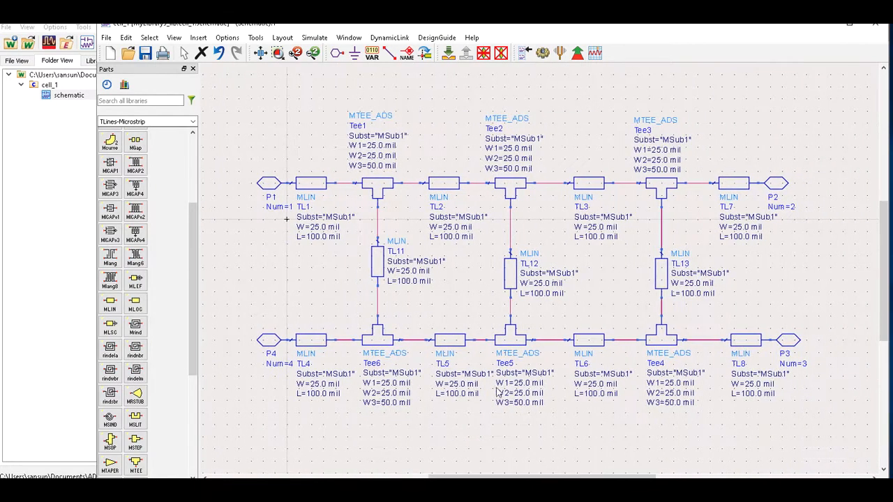
click(372, 52)
click(235, 105)
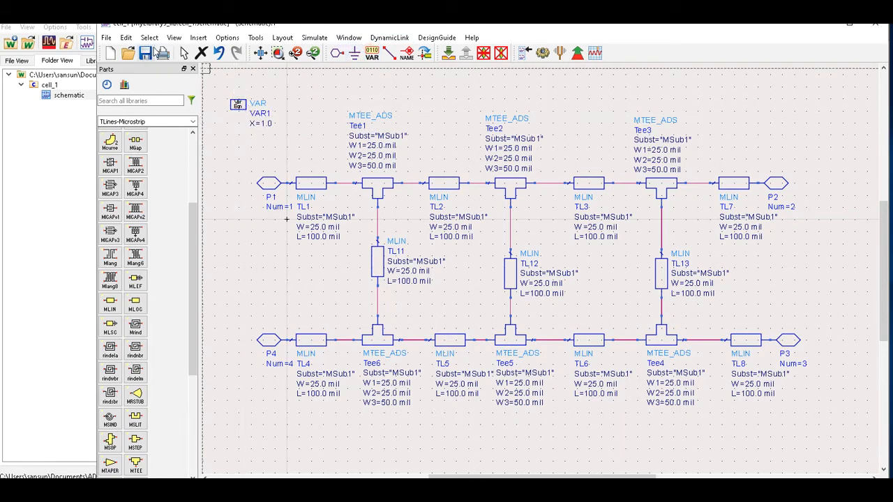
click(183, 53)
In VAR1, add the variables W50=2.957 and W35=5.45.
double_click(244, 112)
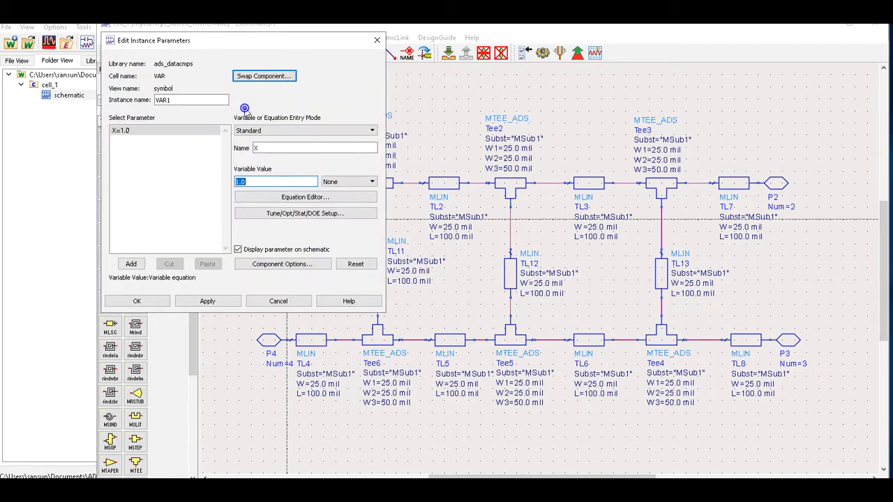
double_click(264, 149)
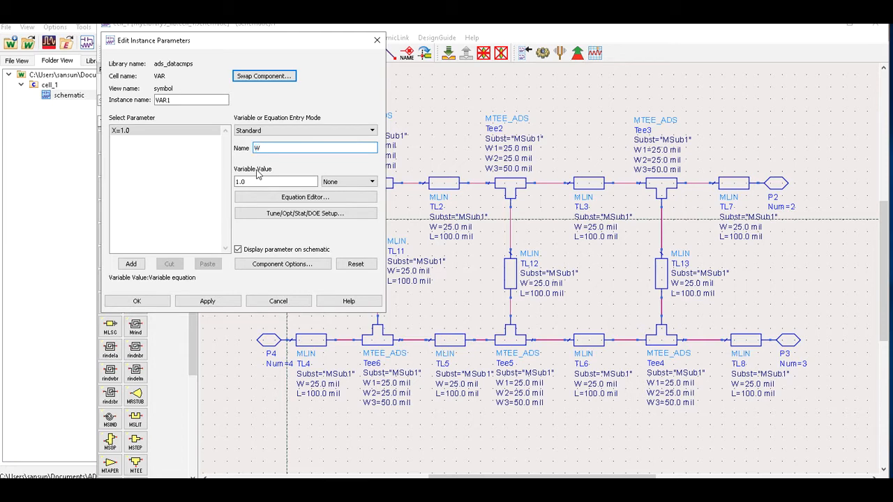
text(W50)
double_click(253, 185)
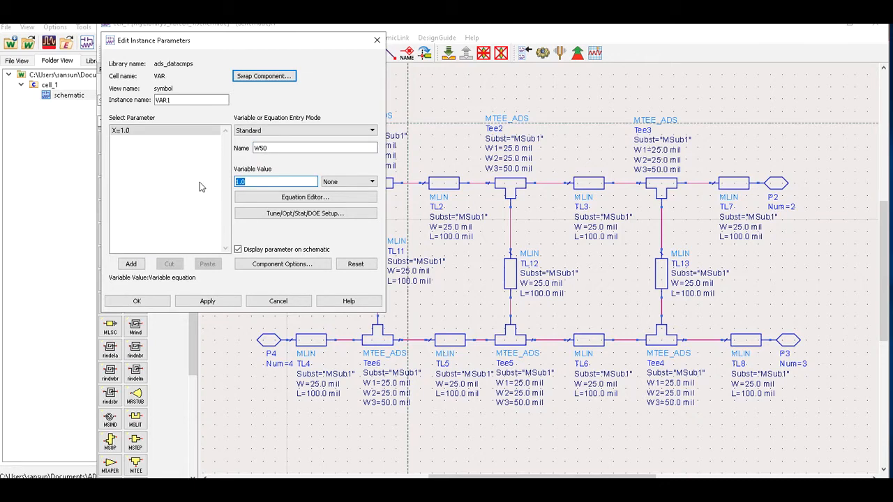
text(2.957)
click(208, 301)
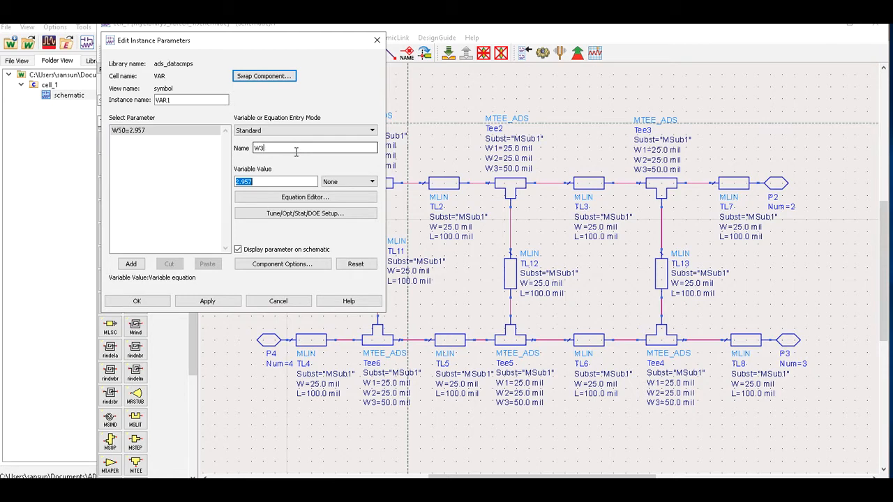
drag(264, 184, 182, 181)
text(4)
key(BackSpace)
text(5.45)
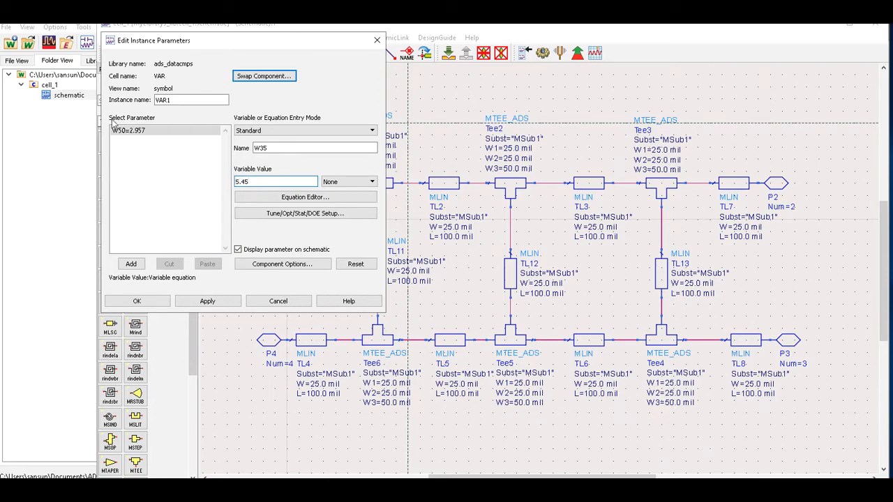
click(132, 265)
Add the length variables L50=14.06 and L35=14.858 to VAR1.
double_click(279, 148)
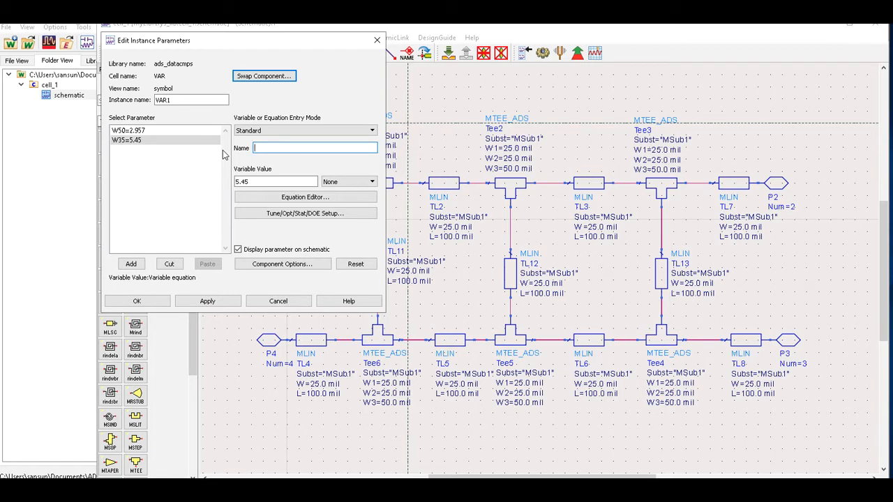
text(L50)
double_click(257, 180)
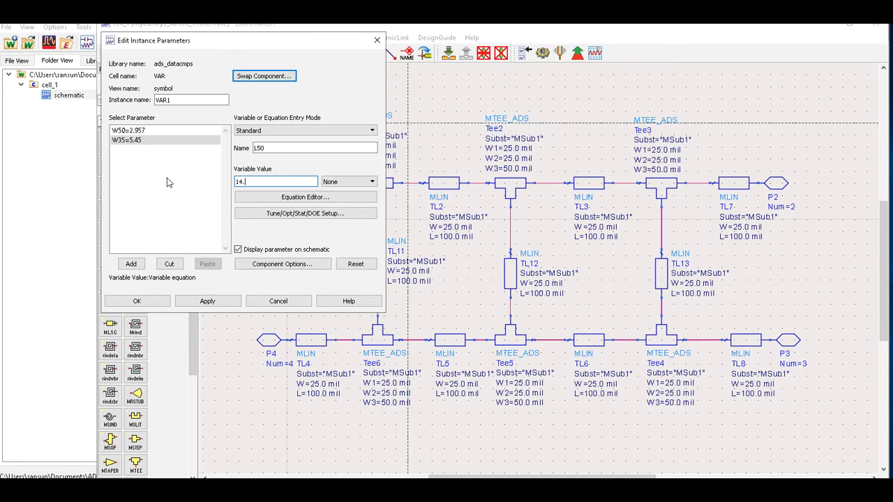
click(131, 264)
double_click(286, 181)
click(276, 148)
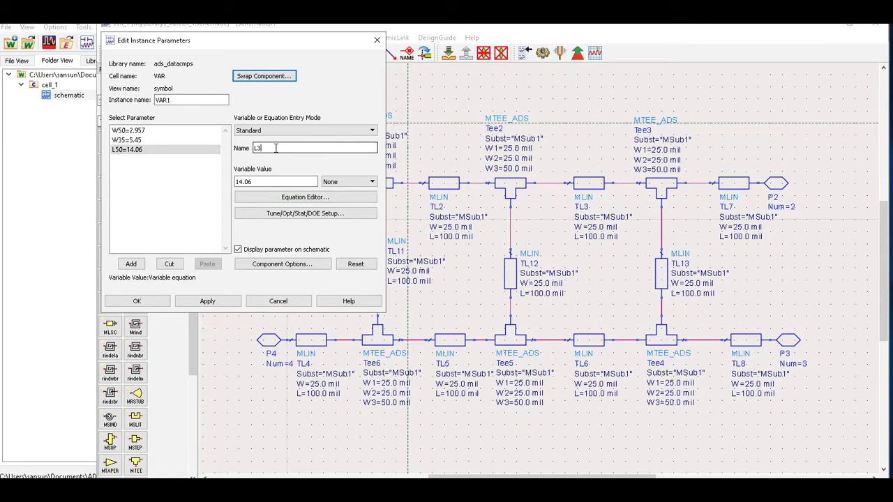
text(35)
double_click(260, 182)
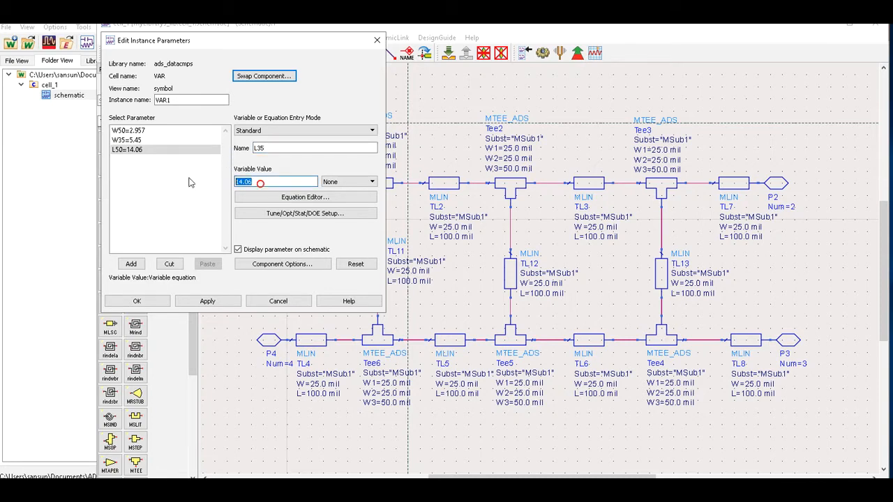
text(14)
click(131, 263)
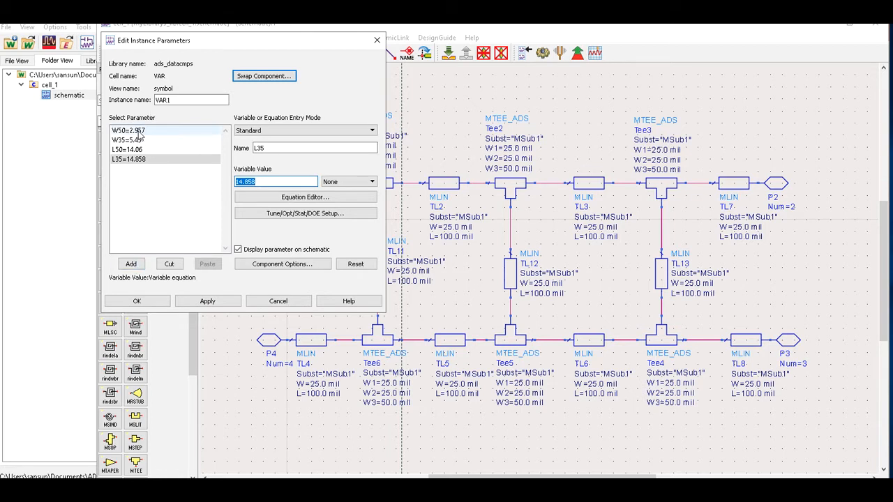
Add the half-length variable L=L50/2 and confirm the VAR1 parameters with OK.
double_click(279, 147)
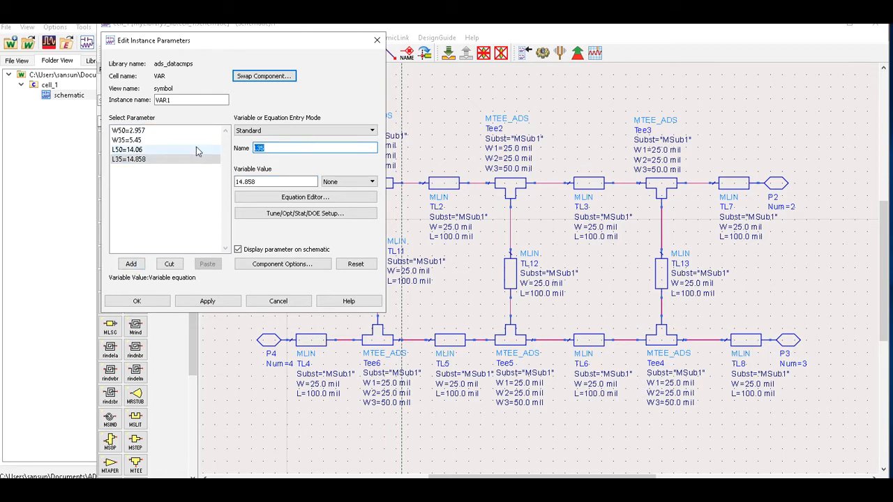
text(L50_2)
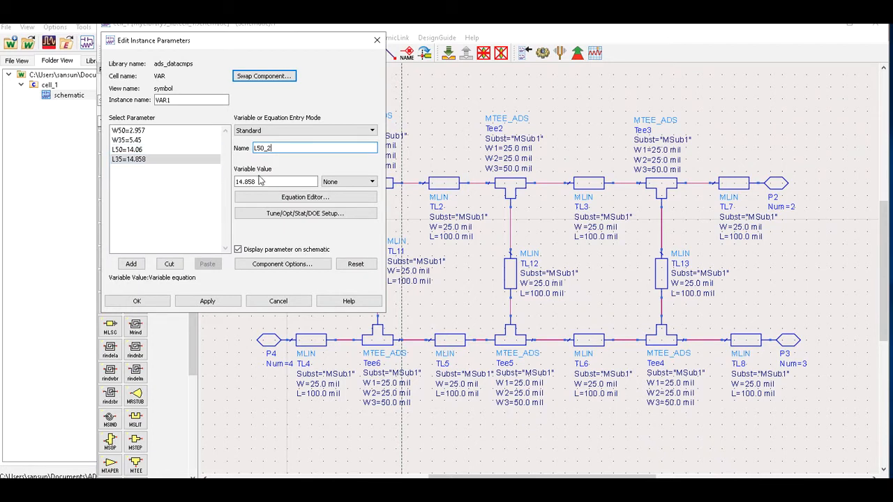
key(Tab)
text(L)
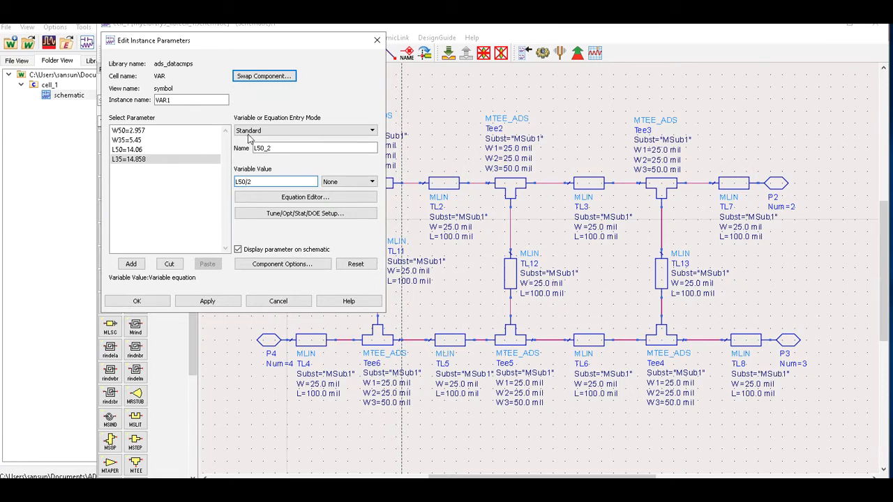
click(131, 263)
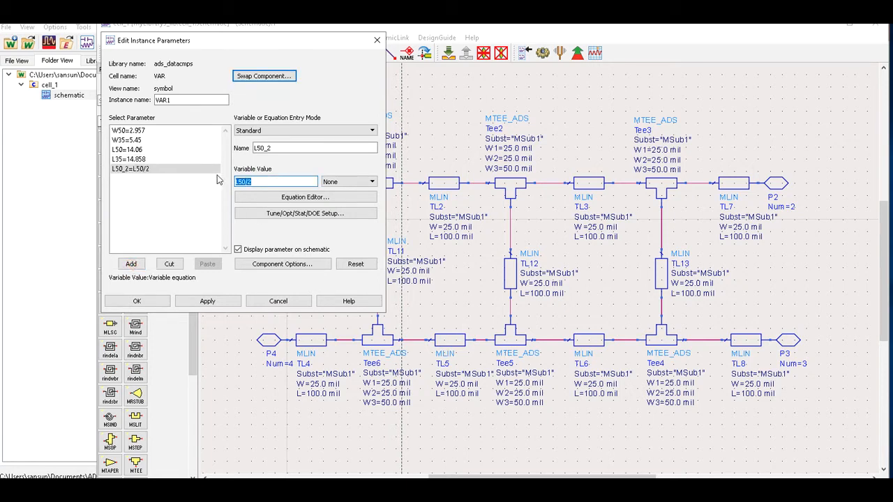
click(285, 149)
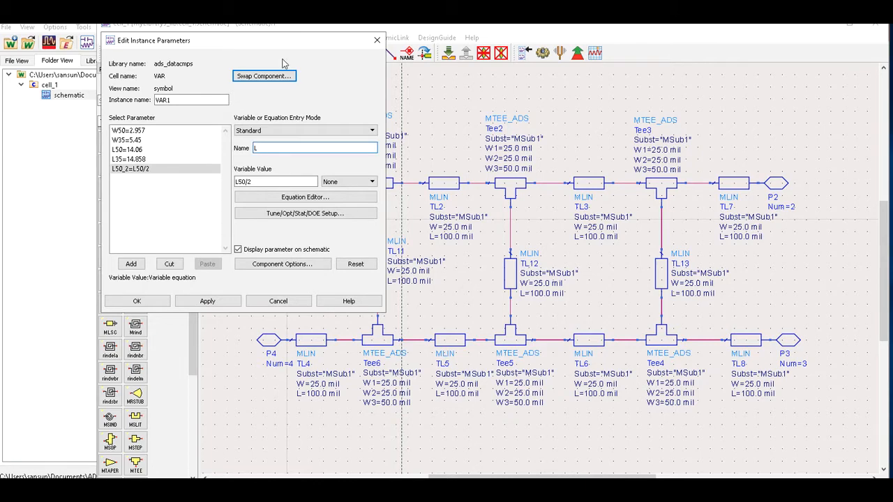
click(186, 203)
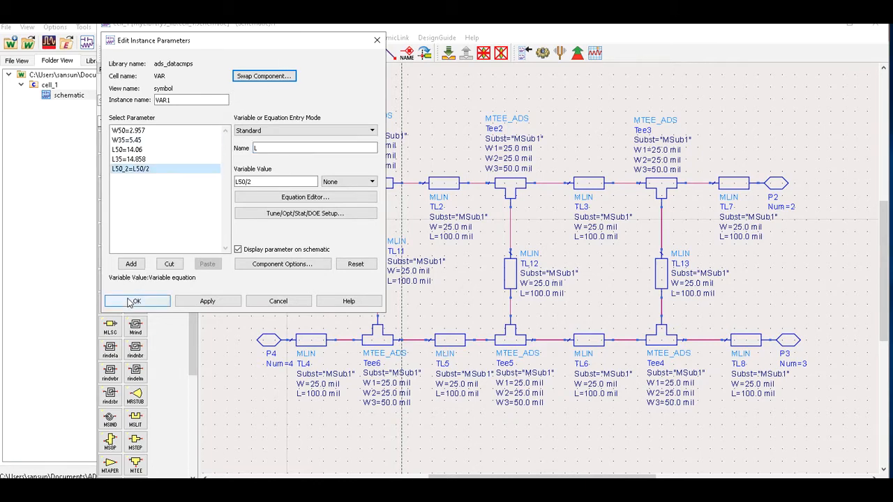
click(136, 301)
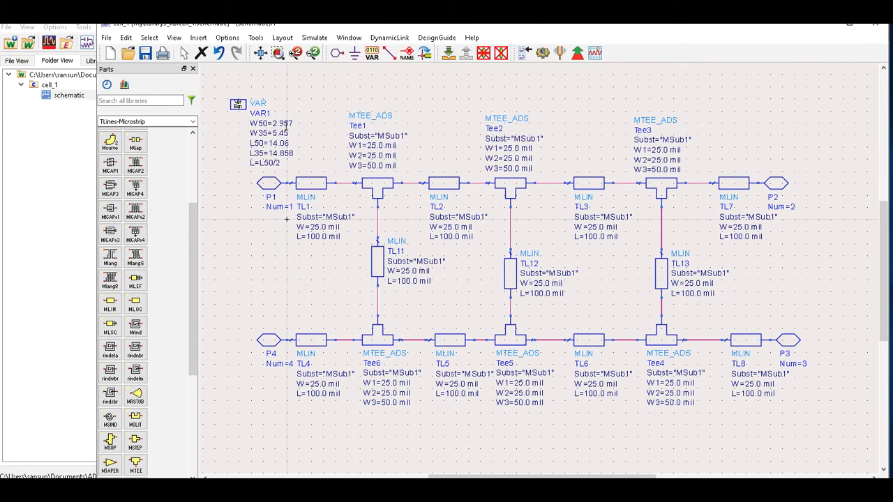
Copy the W50 name from VAR1 and set TL1's width to W50 mm.
double_click(259, 121)
right_click(259, 122)
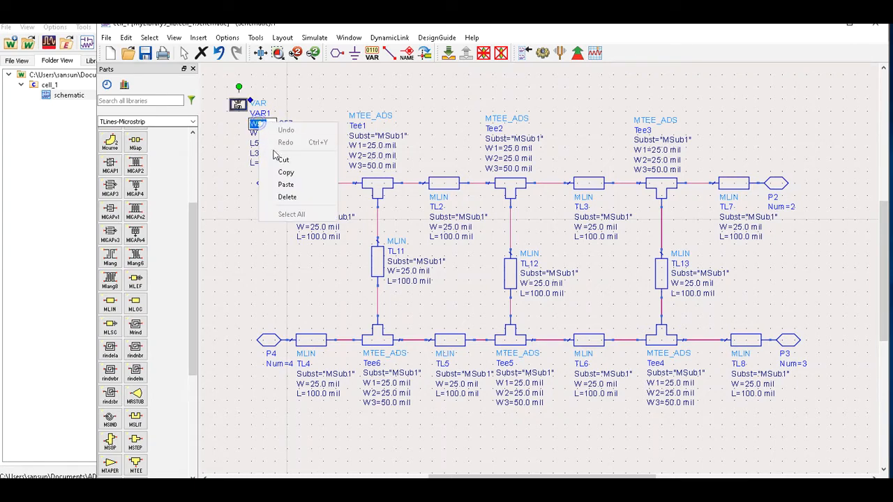
click(285, 173)
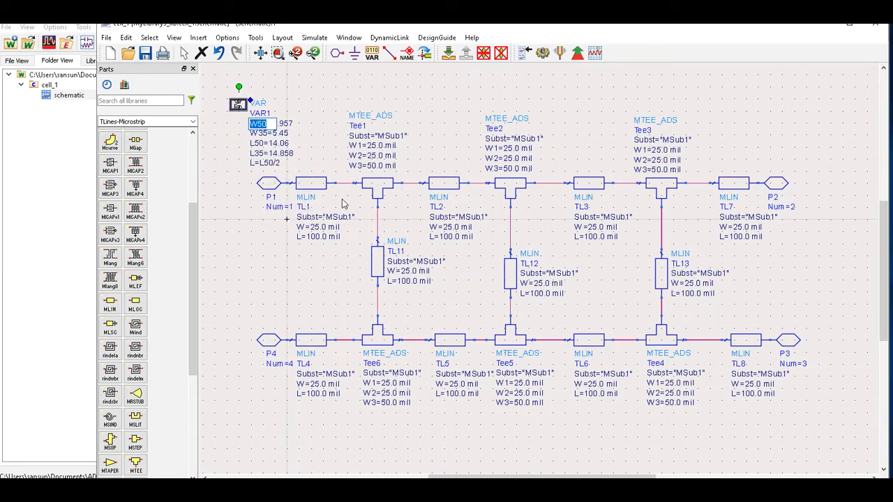
click(323, 230)
double_click(329, 226)
drag(342, 227, 309, 228)
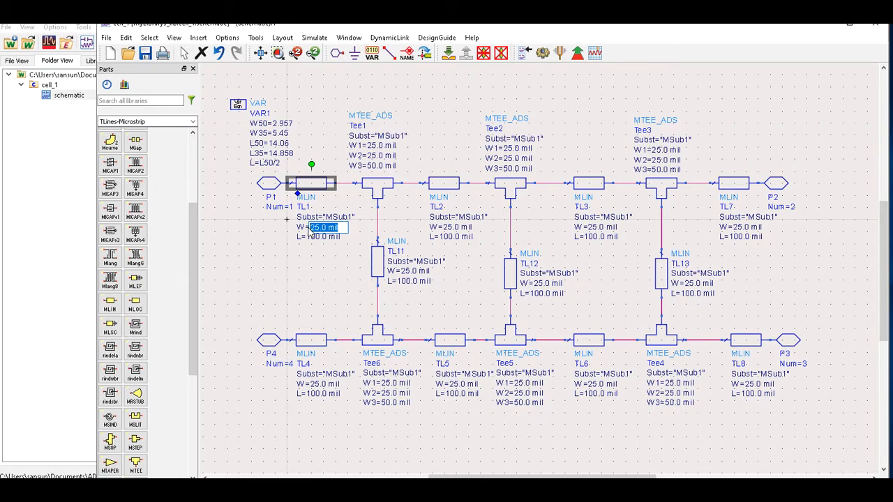
text(W50 mm)
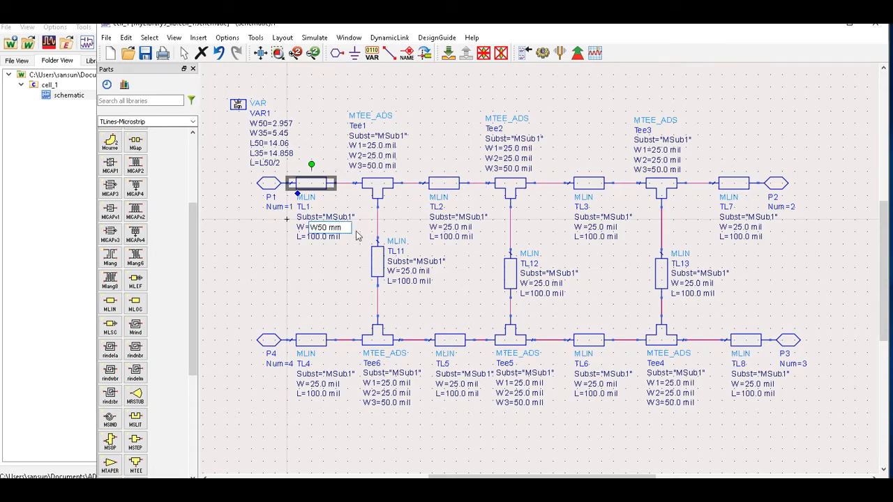
drag(345, 228, 301, 227)
right_click(331, 229)
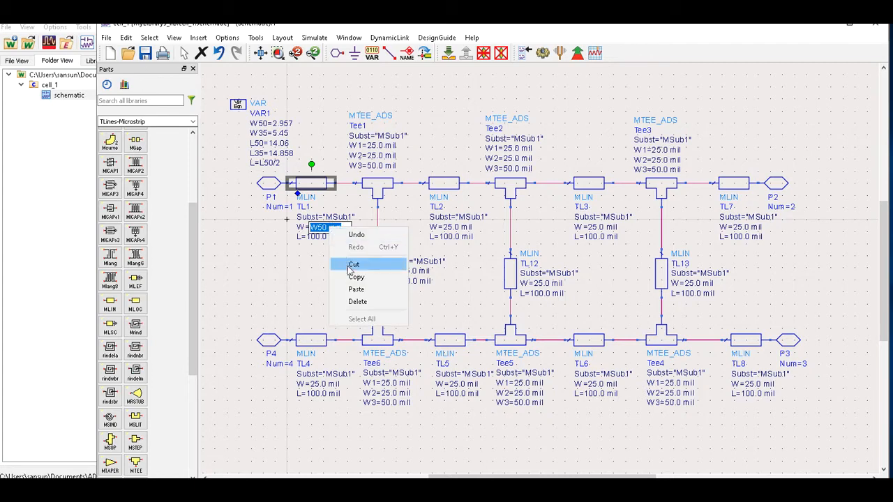
click(356, 277)
click(407, 223)
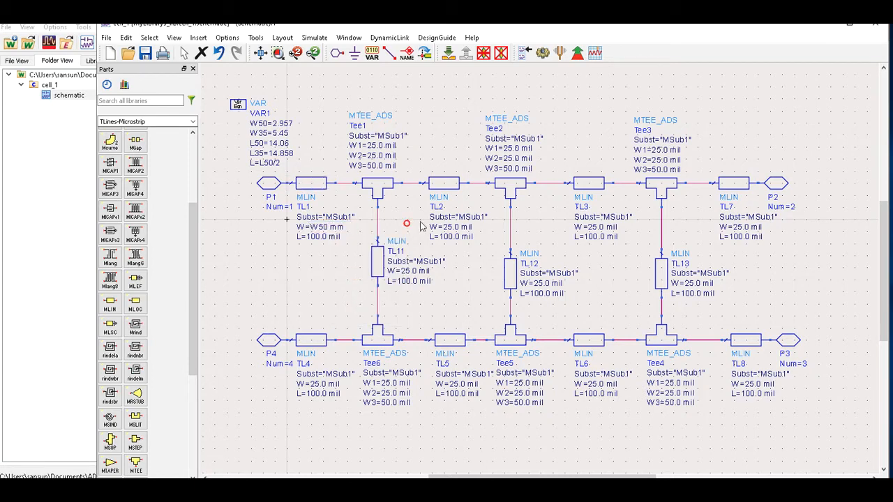
Paste W50 mm as the width of TL11 and TL12.
double_click(413, 272)
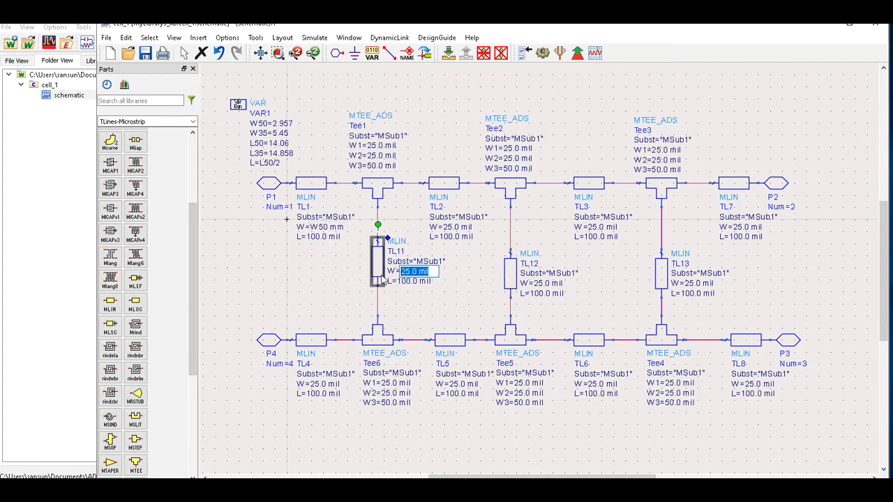
key(ctrl+v)
click(525, 282)
double_click(563, 284)
drag(562, 283, 524, 288)
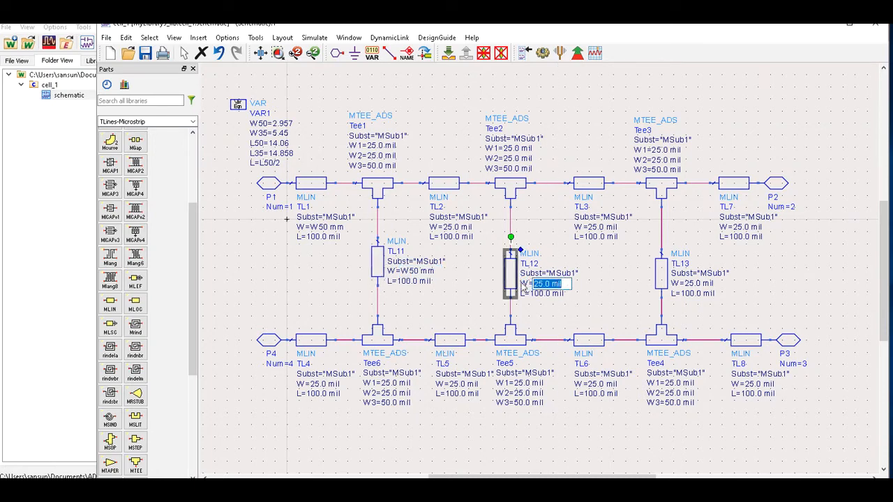
key(ctrl+v)
click(601, 275)
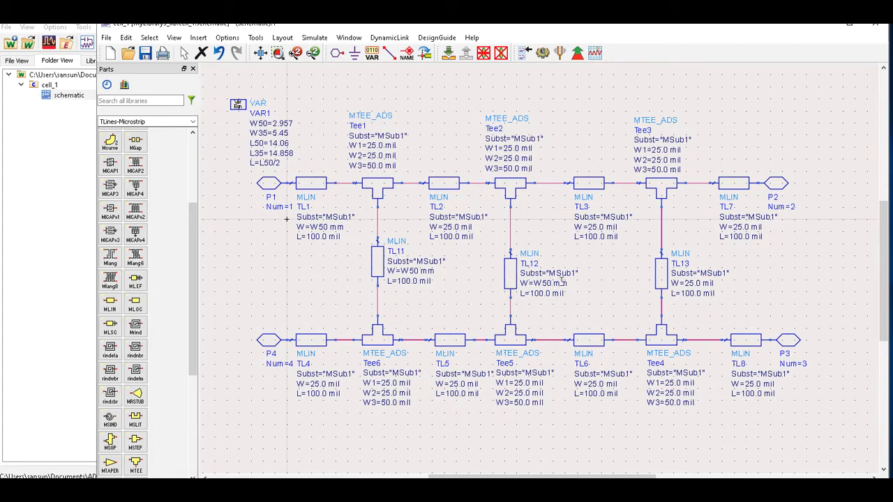
click(693, 286)
Set the widths of TL13 and TL7 to W50 mm.
drag(691, 286, 647, 286)
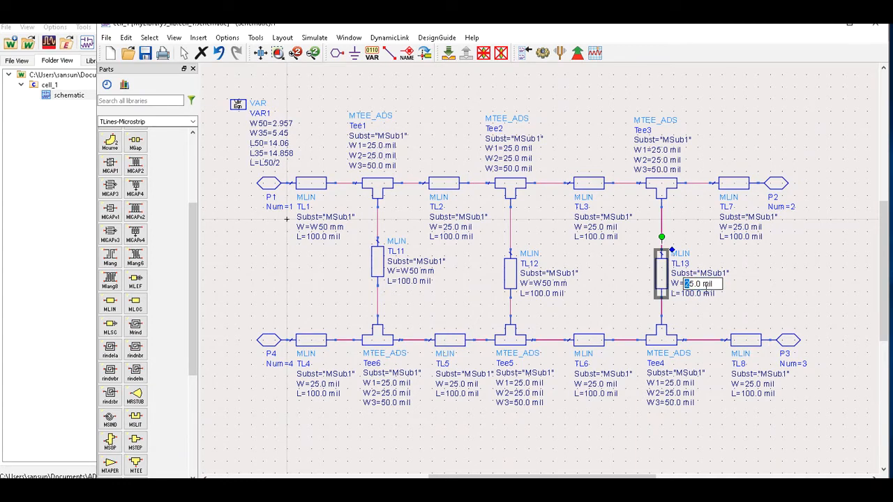
drag(717, 285, 666, 285)
text(W50 mm)
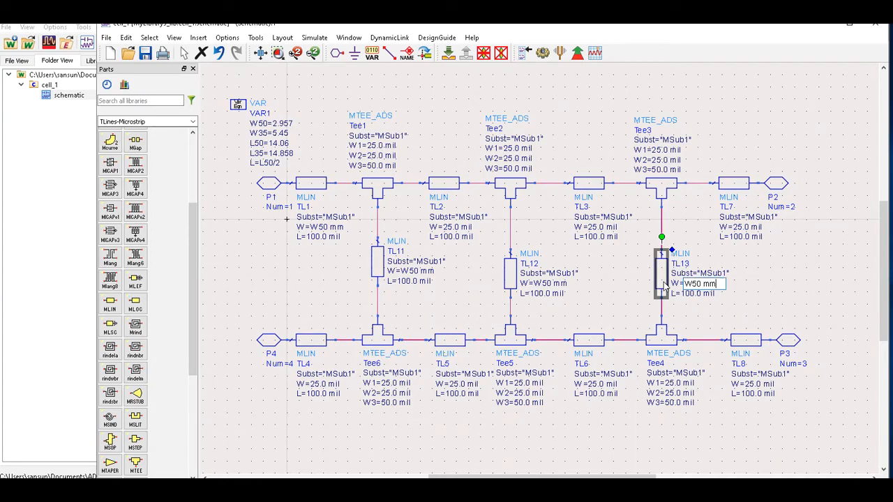
click(760, 269)
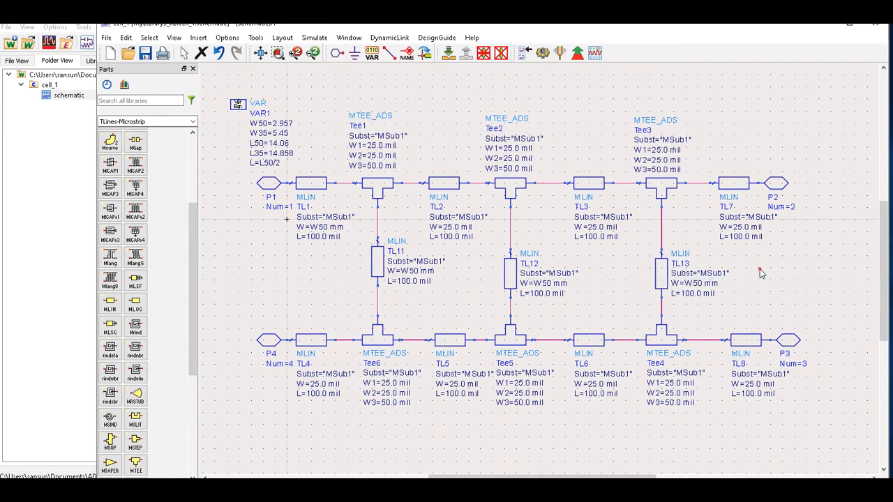
click(750, 233)
click(765, 226)
click(760, 226)
drag(762, 226, 731, 228)
text(W50 mm)
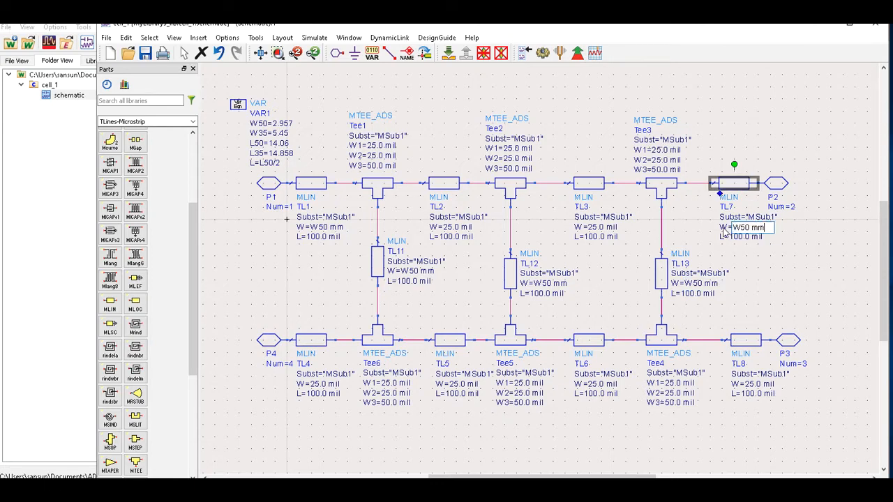
click(791, 259)
Set TL8 and TL4 widths to W50 mm, leaving TL5 at 25.0 mil.
double_click(767, 384)
drag(779, 384, 725, 385)
text(W50 mm)
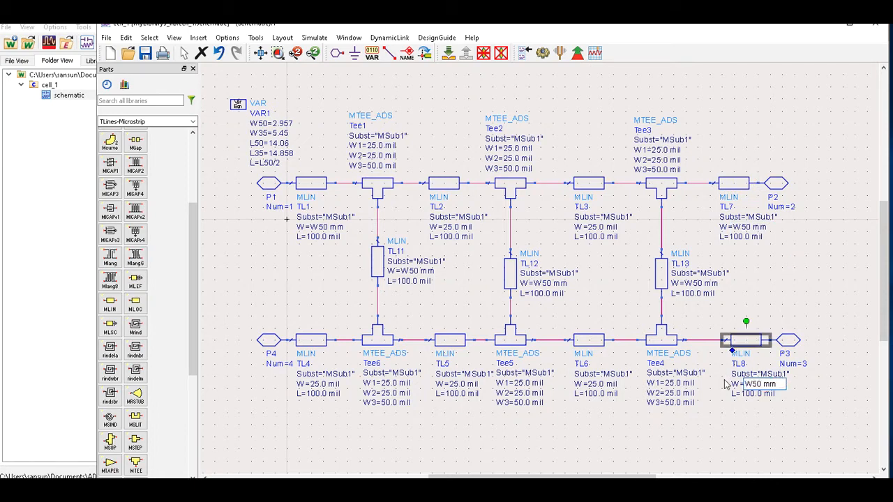
click(768, 413)
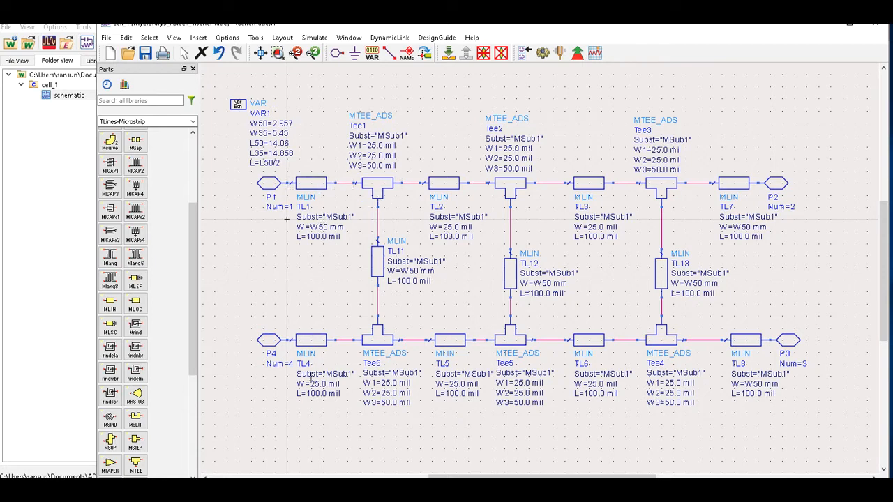
click(325, 383)
click(350, 385)
click(349, 379)
click(327, 385)
click(328, 385)
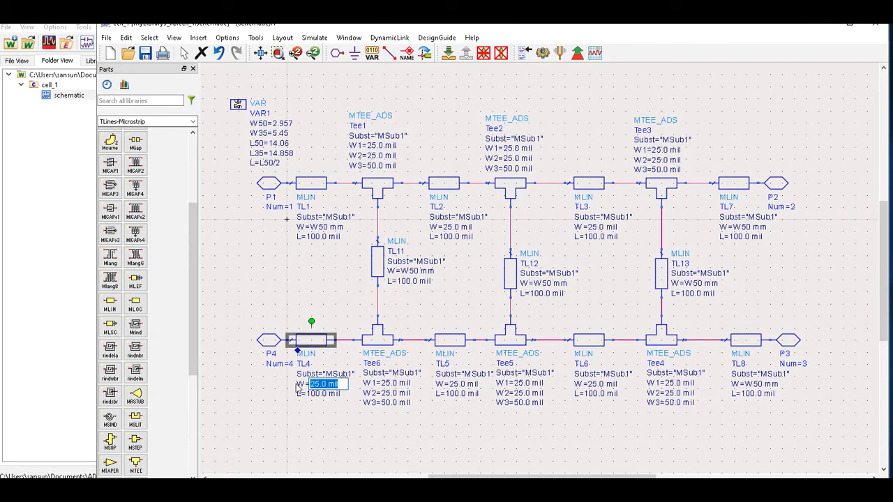
text(W50 mm)
click(388, 429)
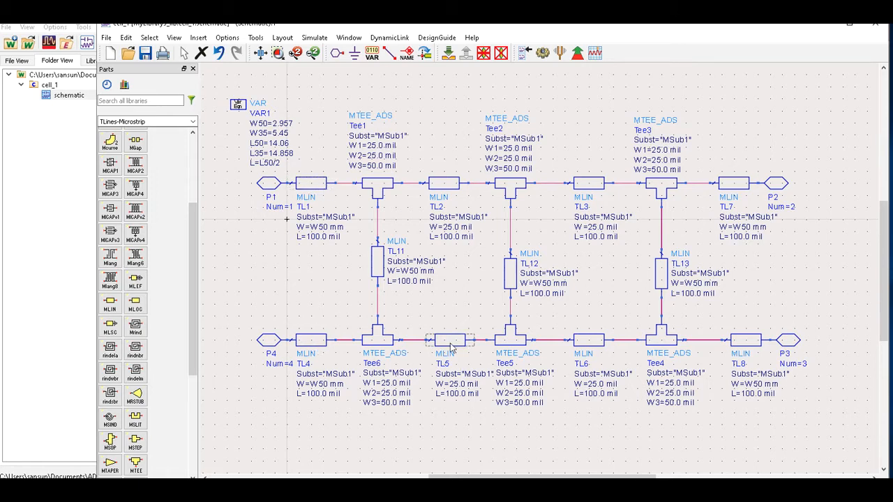
double_click(456, 384)
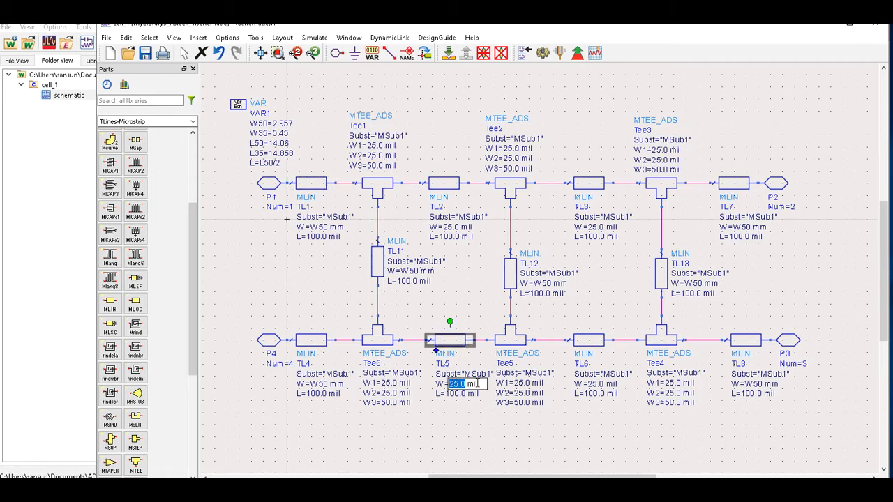
click(299, 177)
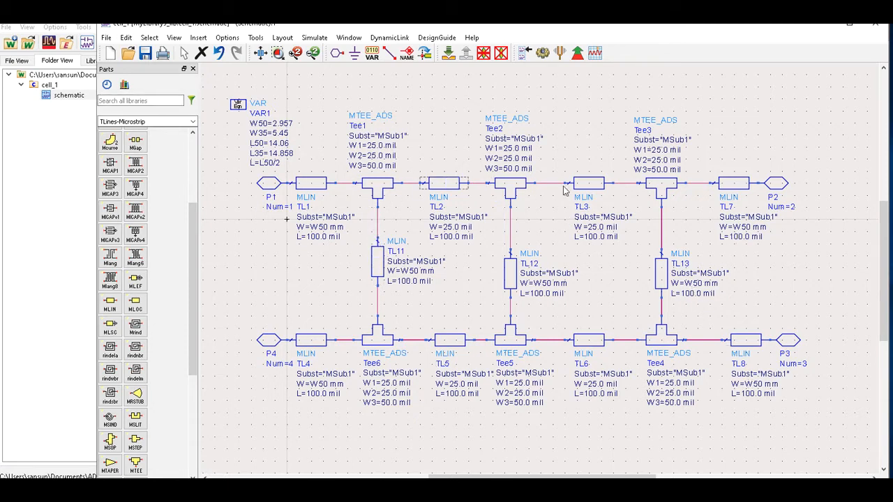
Copy the L35 variable name from the VAR1 block.
double_click(289, 144)
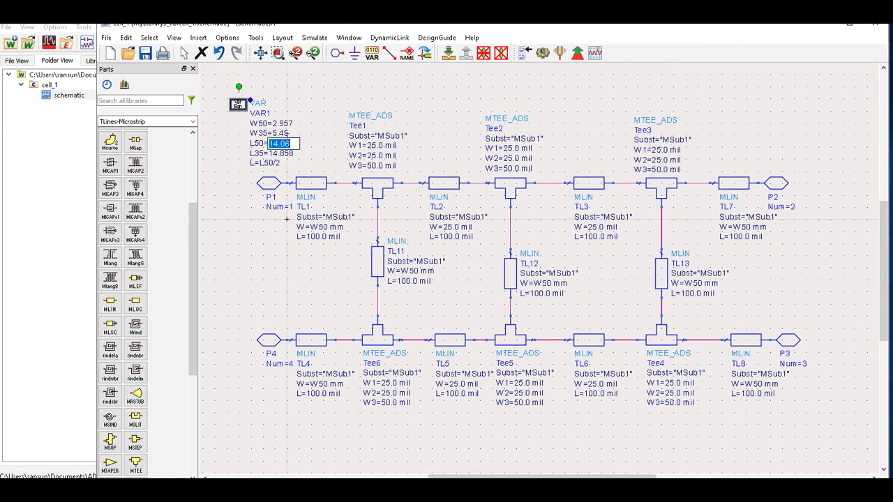
key(Return)
double_click(274, 143)
key(Return)
double_click(258, 153)
right_click(260, 154)
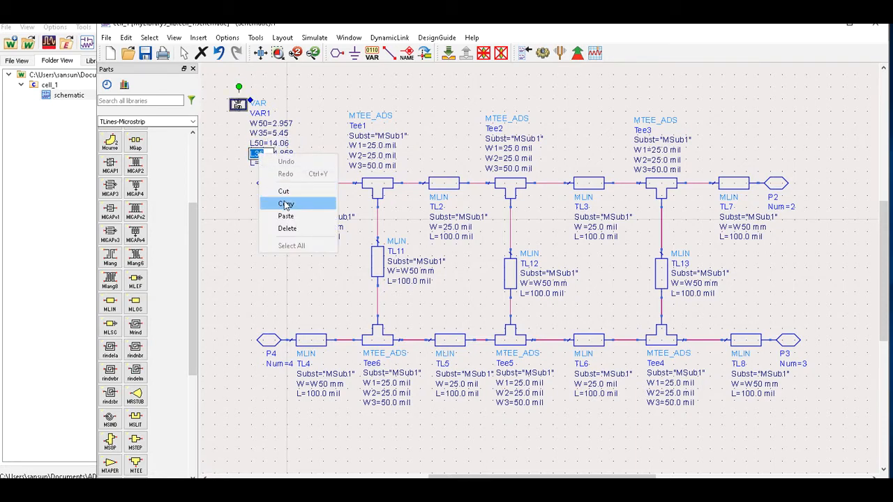
click(285, 203)
key(Escape)
Paste L35 as the width of TL2 and TL3, and set TL6's width to L35 mm.
double_click(454, 228)
key(ctrl+v)
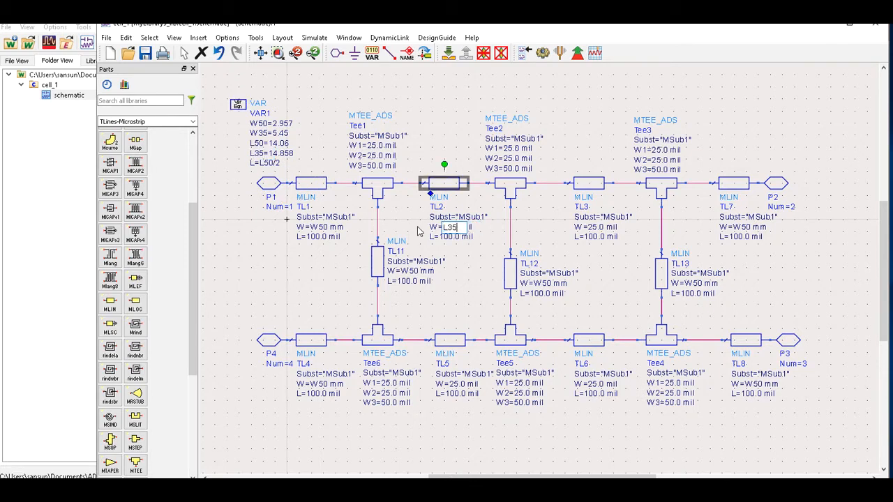
click(566, 220)
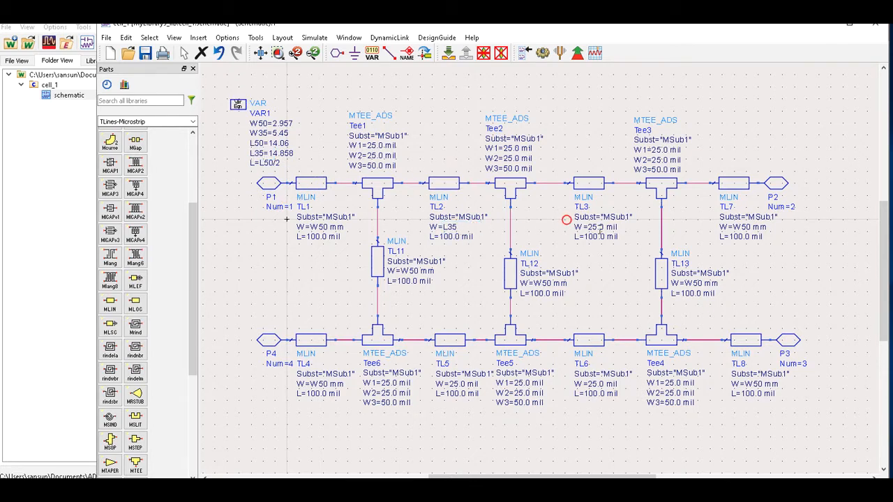
double_click(607, 228)
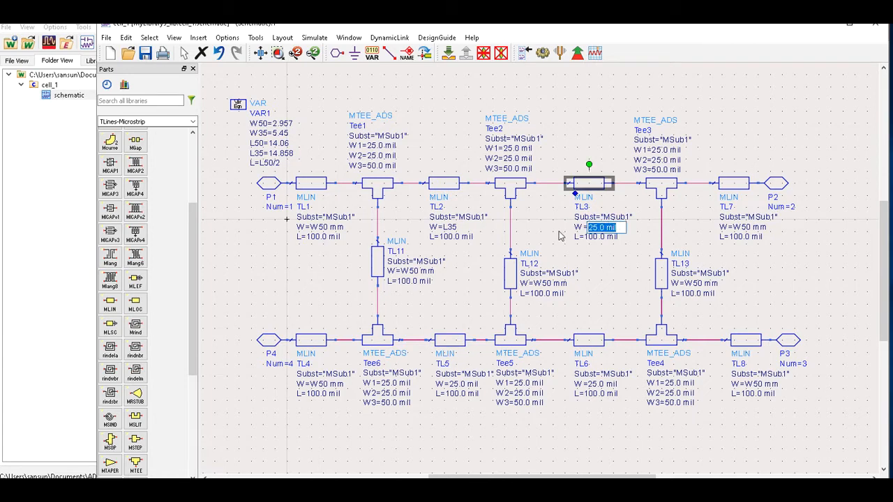
key(ctrl+v)
click(615, 282)
click(599, 376)
click(606, 386)
click(606, 385)
drag(619, 384, 536, 391)
key(ctrl+v)
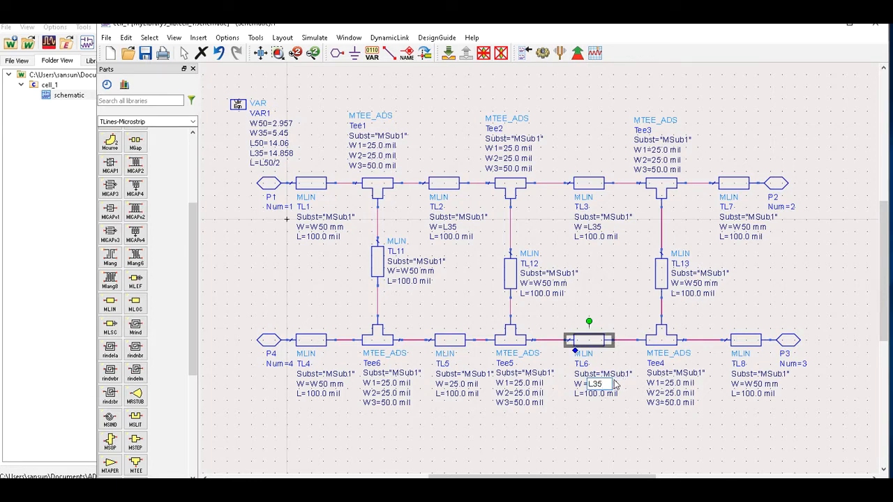
text(mm)
click(591, 226)
Add mm units to TL3 and TL2 widths and set TL5's width to L35 mm.
click(591, 227)
click(607, 227)
text(mm)
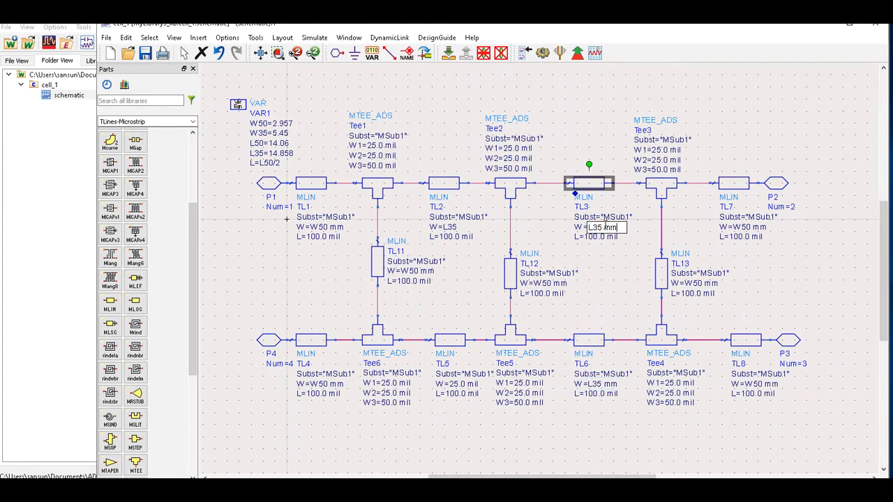
click(576, 263)
click(453, 228)
click(454, 229)
click(465, 228)
text(mm)
click(466, 260)
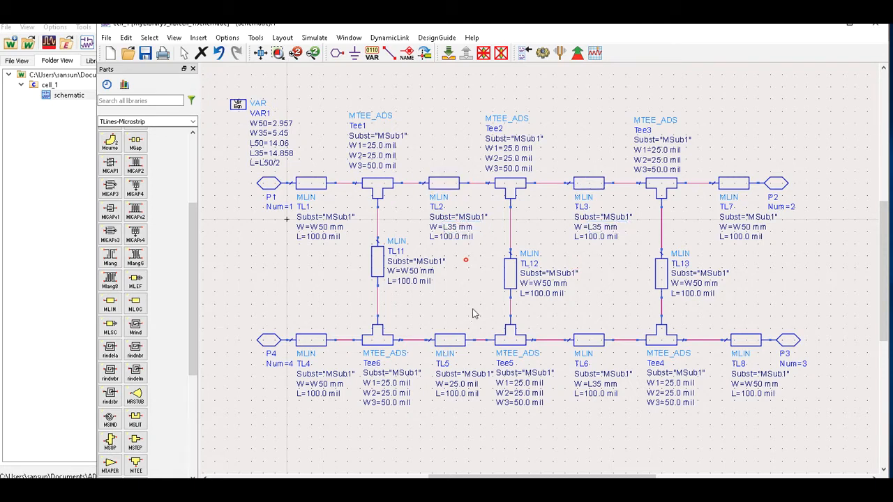
click(463, 383)
click(463, 384)
text(L35 mm)
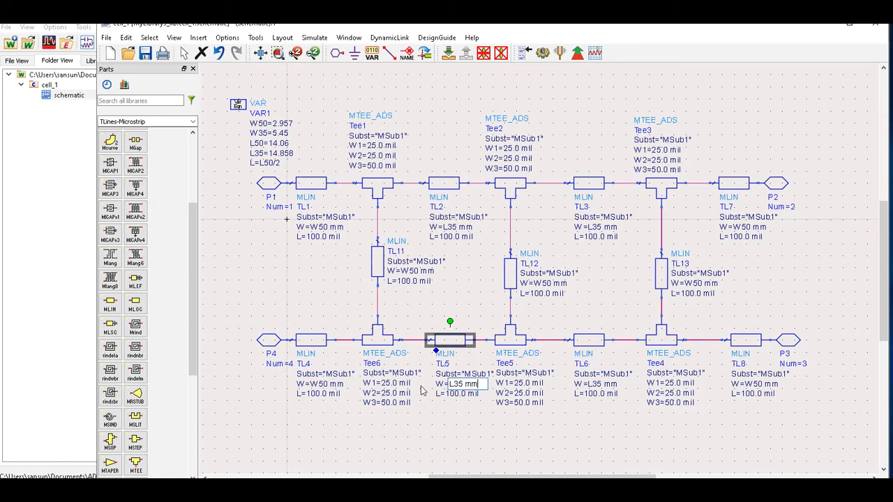
click(483, 435)
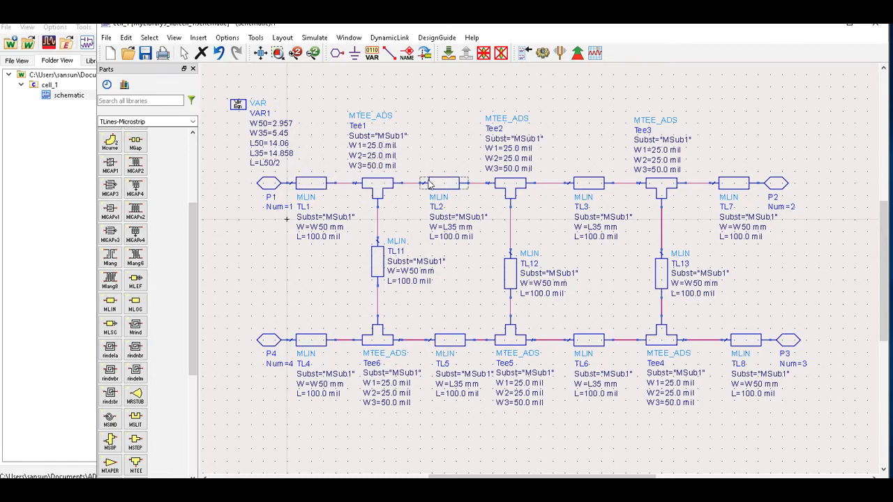
double_click(381, 155)
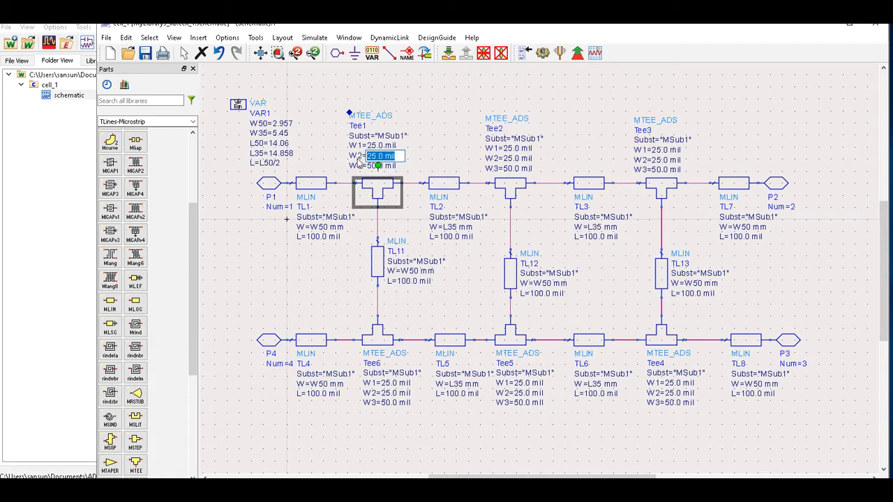
Set Tee1's W2 to L35 mm and Tee2's W2 to L50 mm.
text(L35)
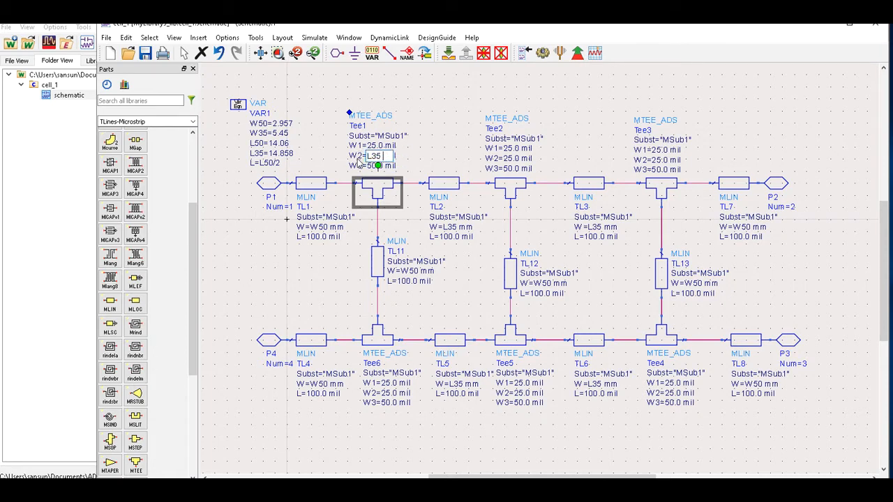
text( mm)
click(579, 138)
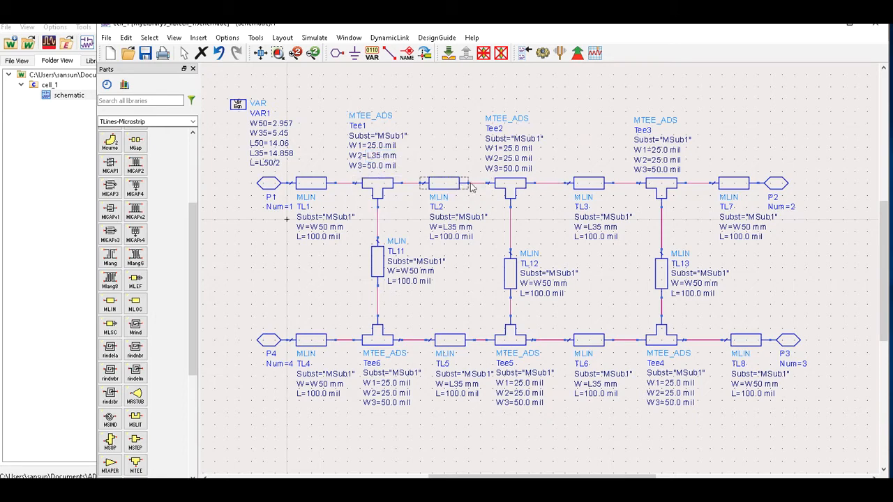
click(517, 160)
text(L35)
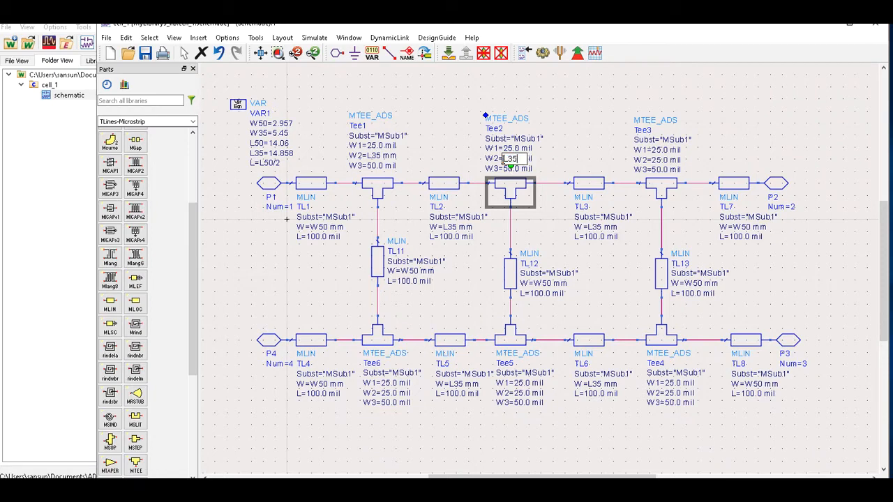
text( mm)
click(562, 154)
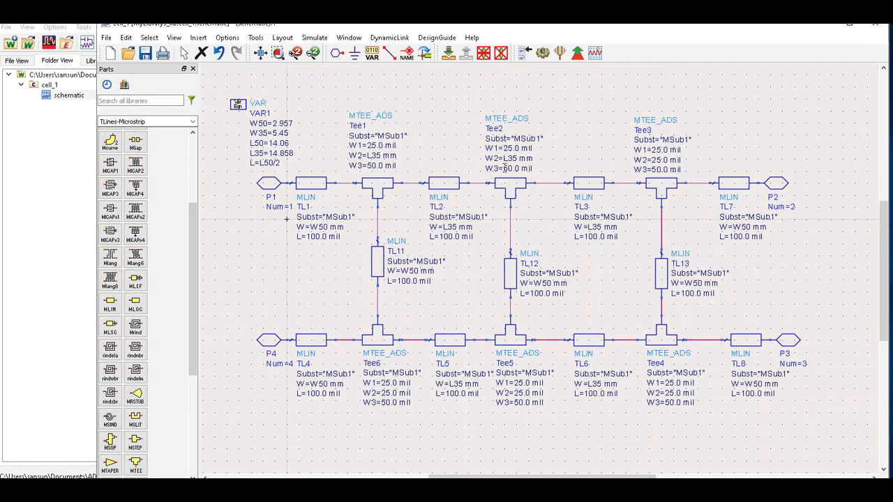
double_click(514, 159)
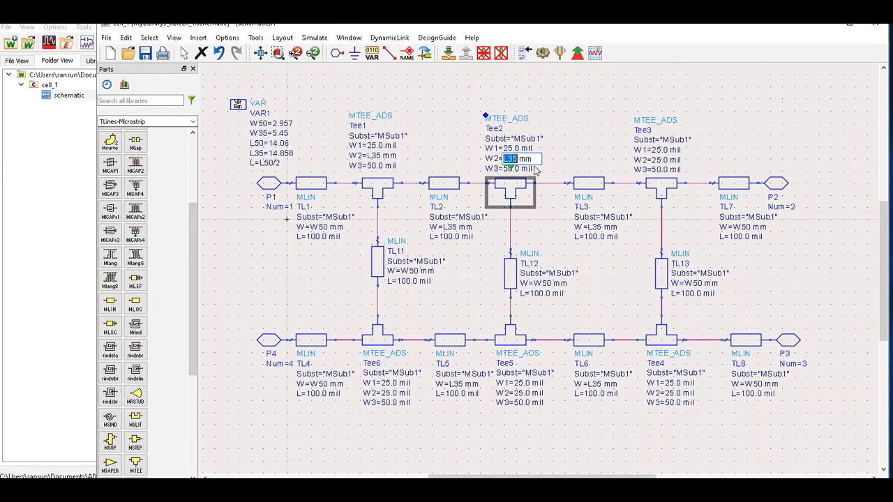
text(L50)
click(583, 151)
Change Tee2's W1 width to L35 mm.
double_click(524, 148)
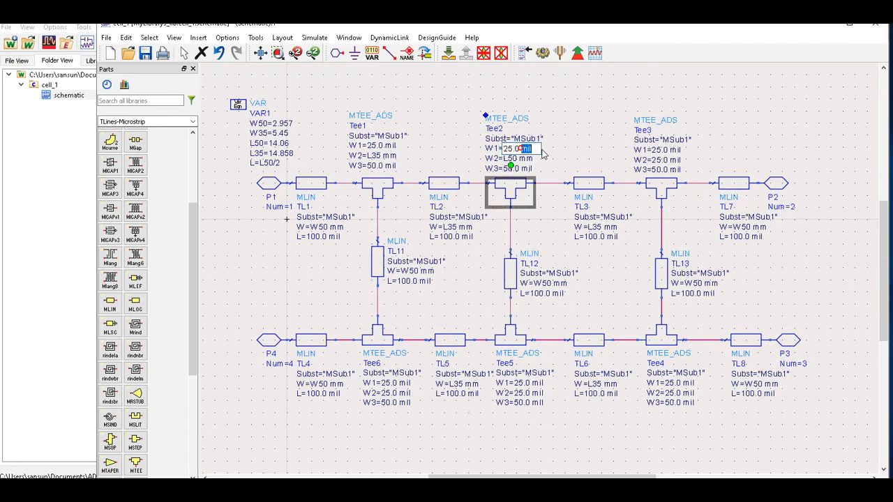
click(535, 148)
drag(535, 148, 489, 150)
text(L35 mm)
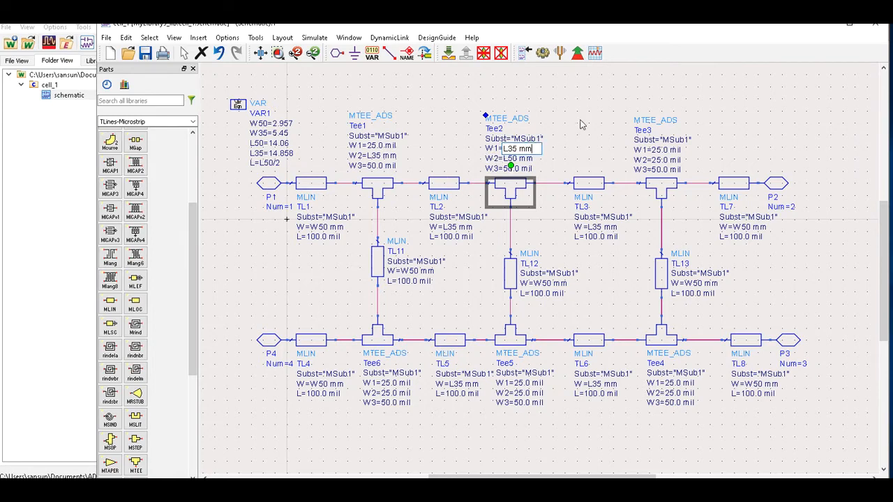
click(581, 122)
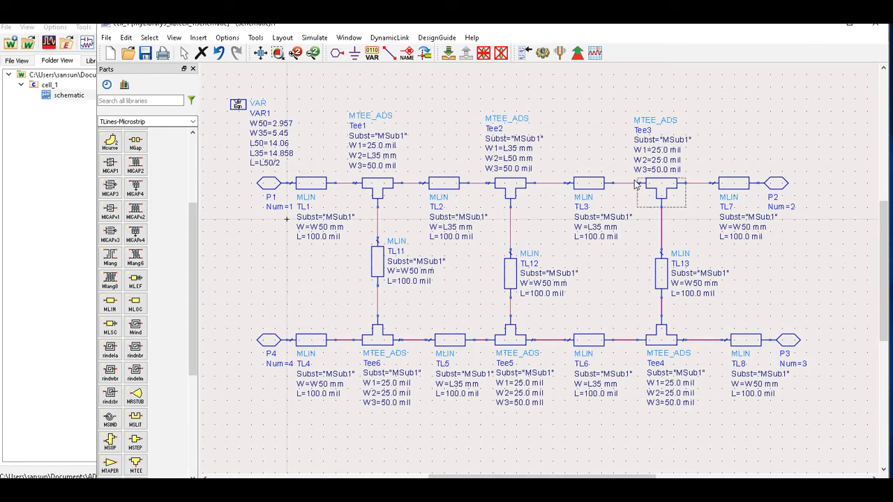
Set Tee3's widths to W1=L35 mm, W2=L50 mm and W3=L50 mm.
double_click(661, 150)
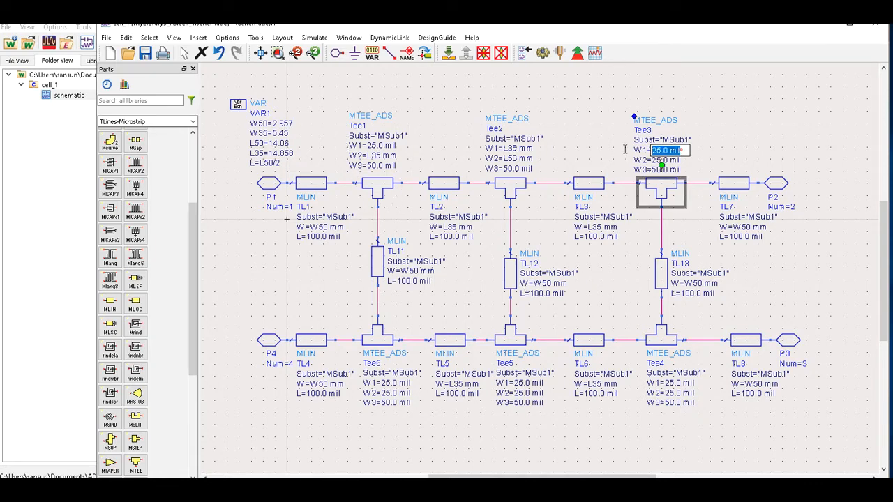
text(L35 mm)
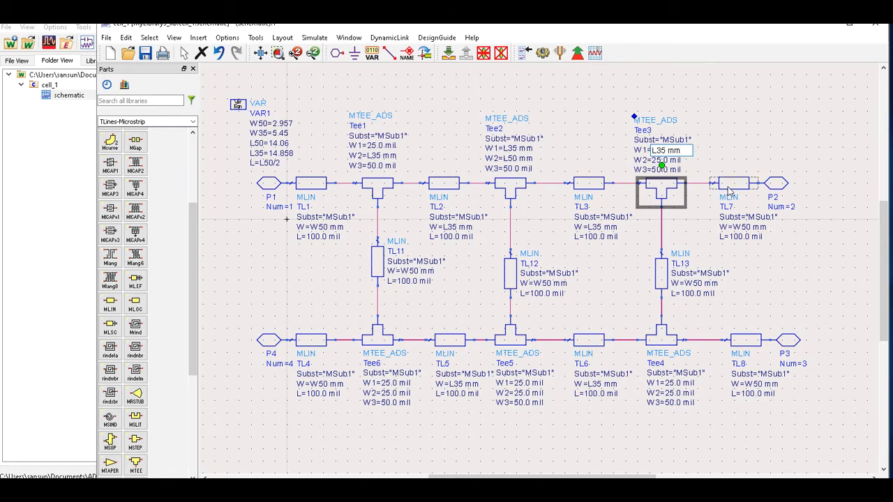
key(Return)
double_click(675, 160)
drag(677, 159, 651, 160)
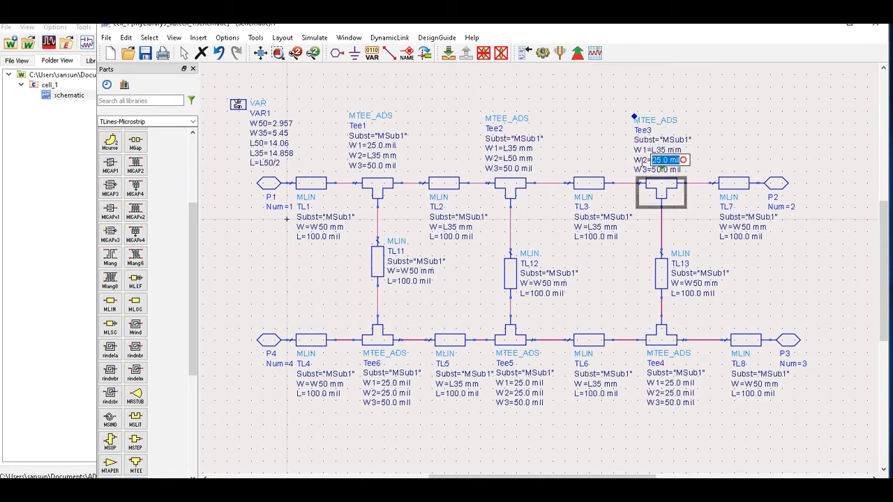
text(L)
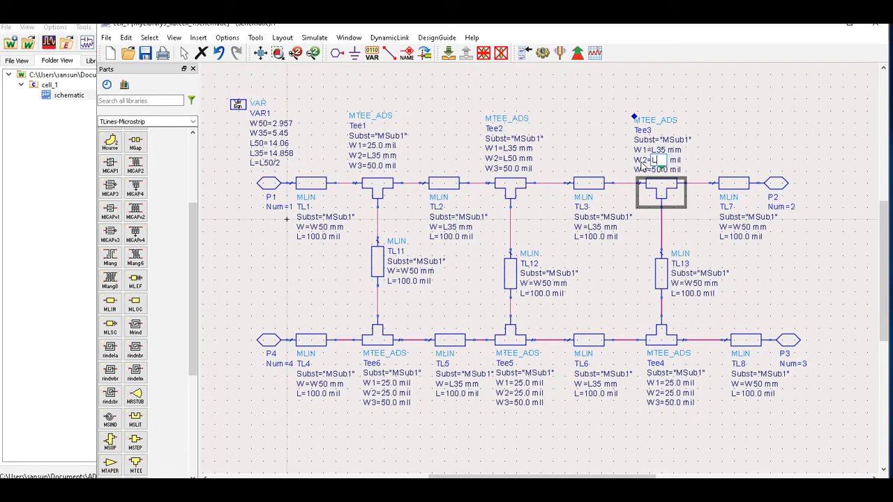
text(50 mm)
click(721, 156)
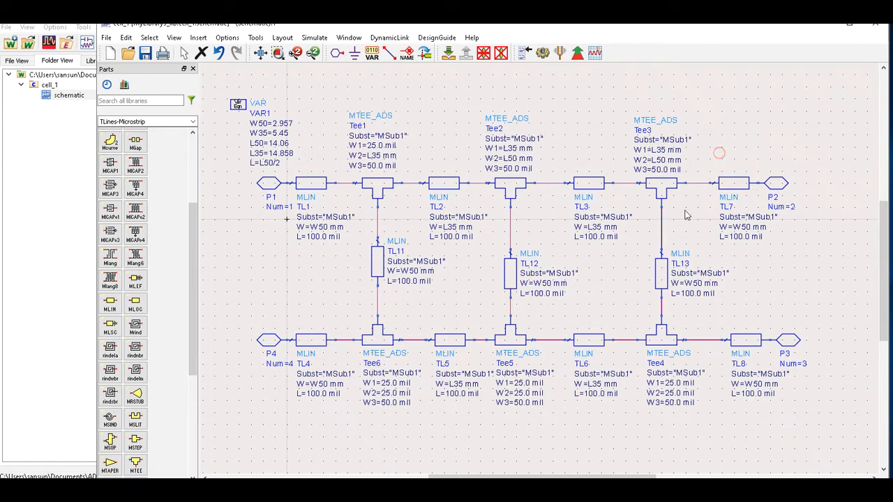
click(676, 171)
drag(686, 170, 652, 170)
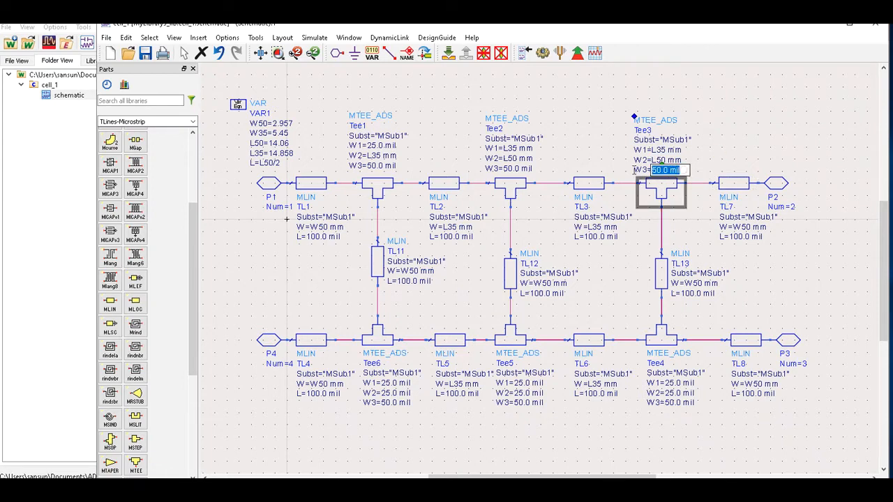
text(L5)
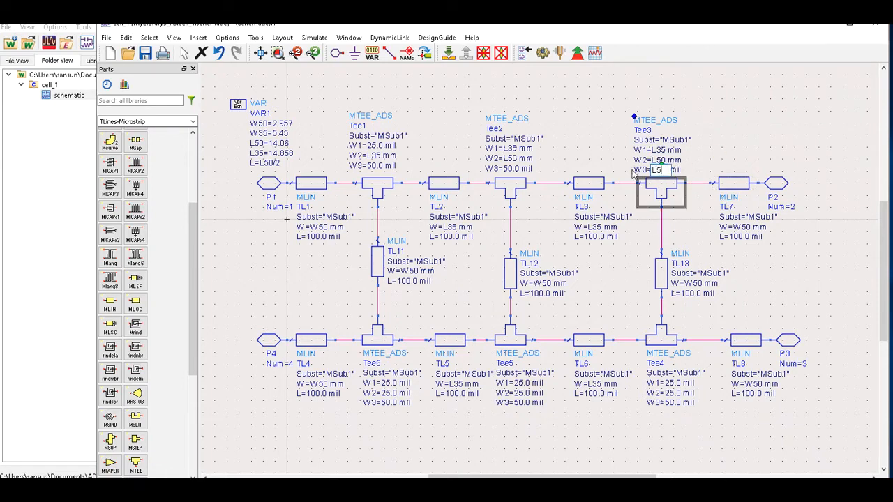
text(0 mm)
click(718, 145)
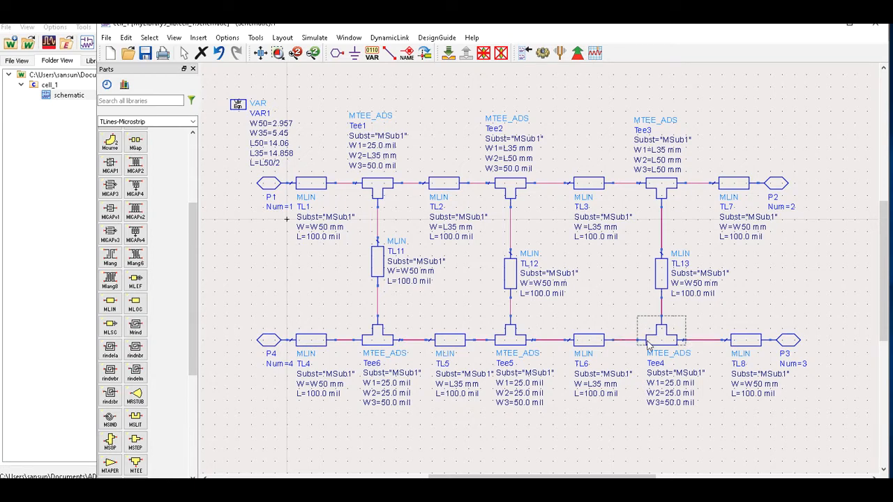
Set Tee4's widths to W1=L50, W2=L35 mm and W3=L50 mm.
click(675, 382)
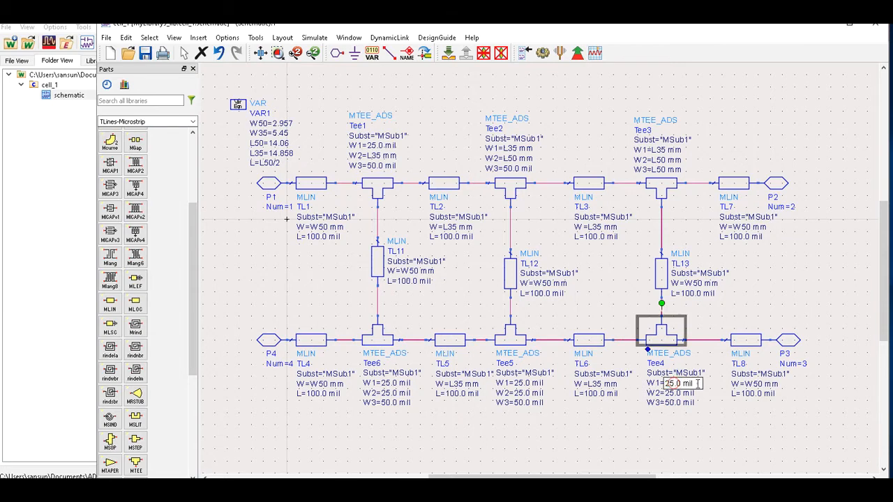
text(L50 m)
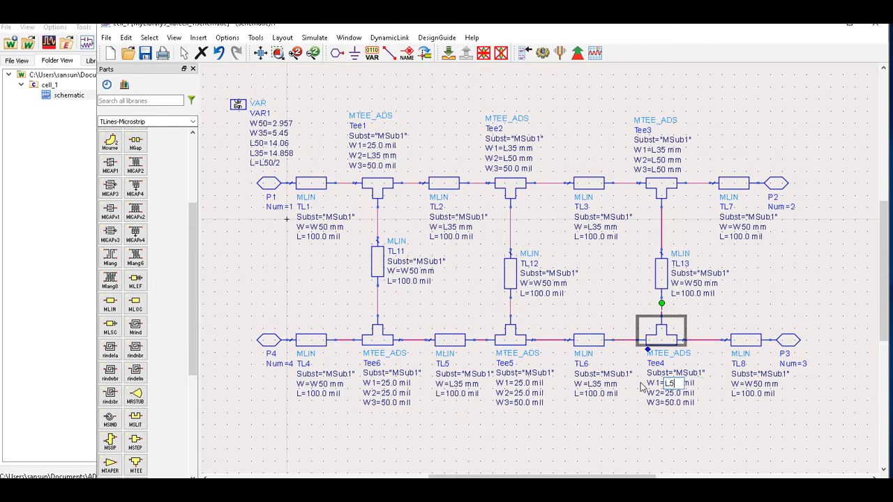
text(il)
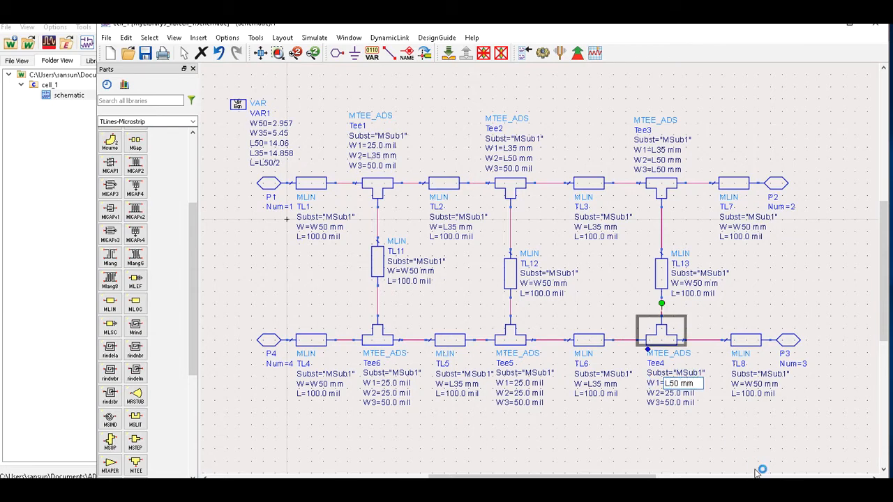
click(730, 433)
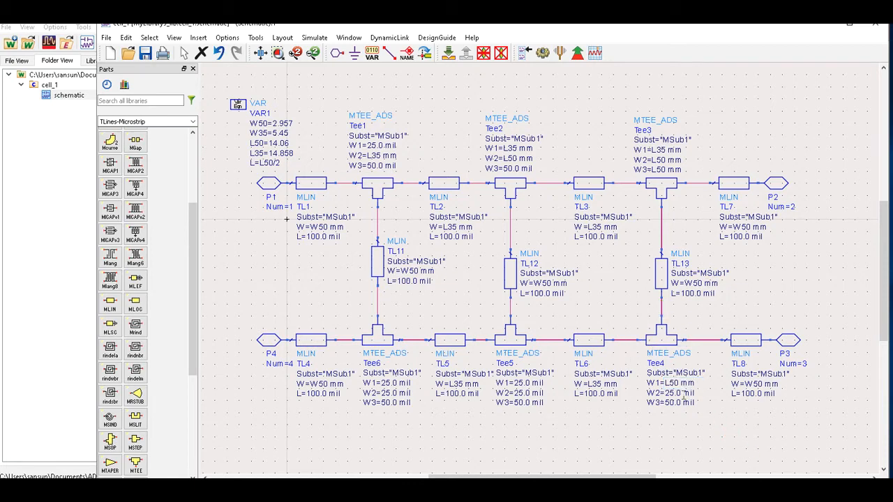
click(696, 394)
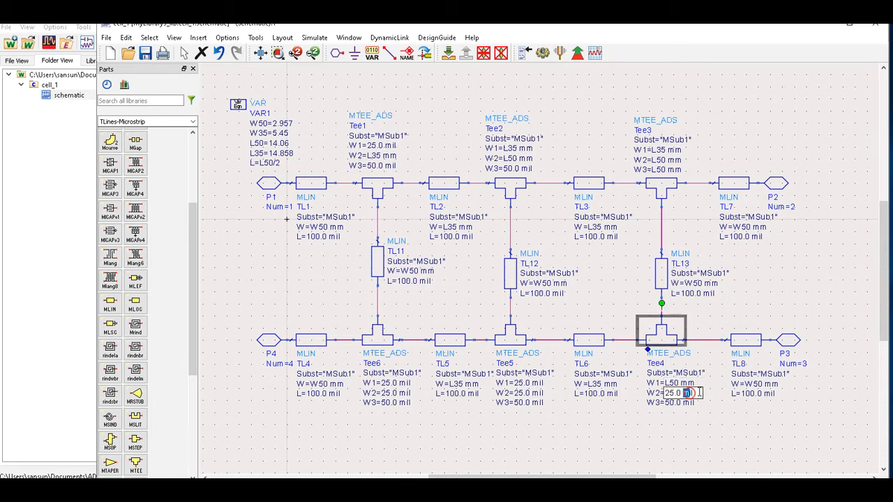
text(L35 mm)
click(661, 414)
click(676, 404)
drag(696, 402, 629, 401)
text(L)
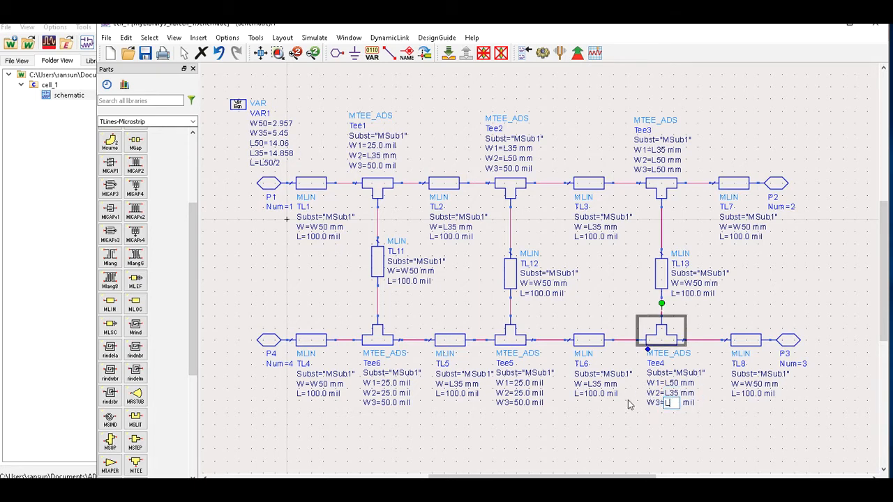
text(50 mm)
click(726, 410)
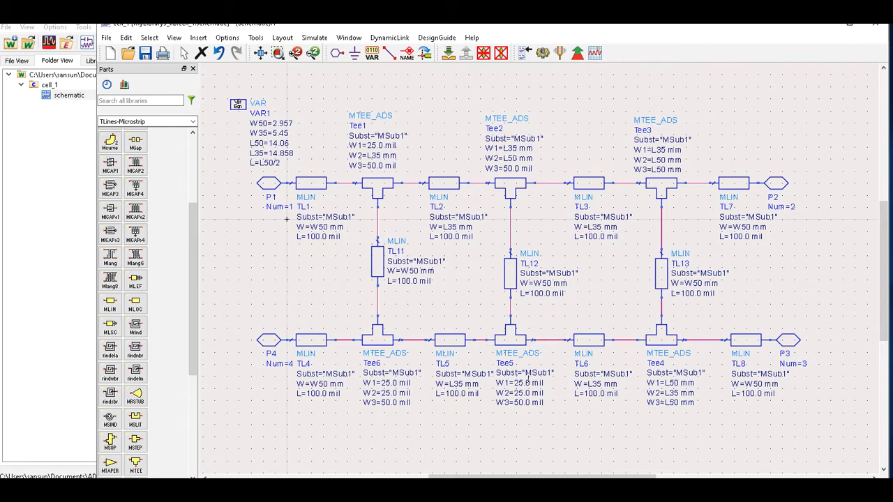
Set Tee5's widths to W1=L35 and W2=L50 mm.
click(539, 382)
text(L35 mm)
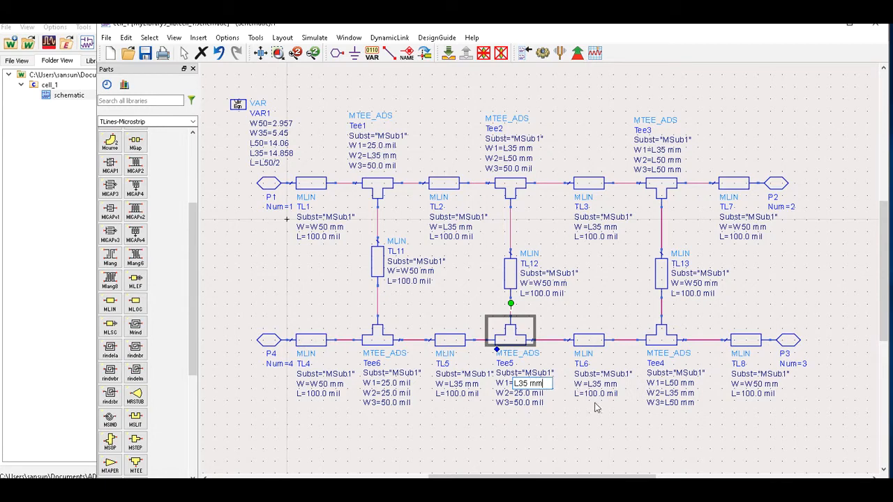
click(593, 410)
click(542, 392)
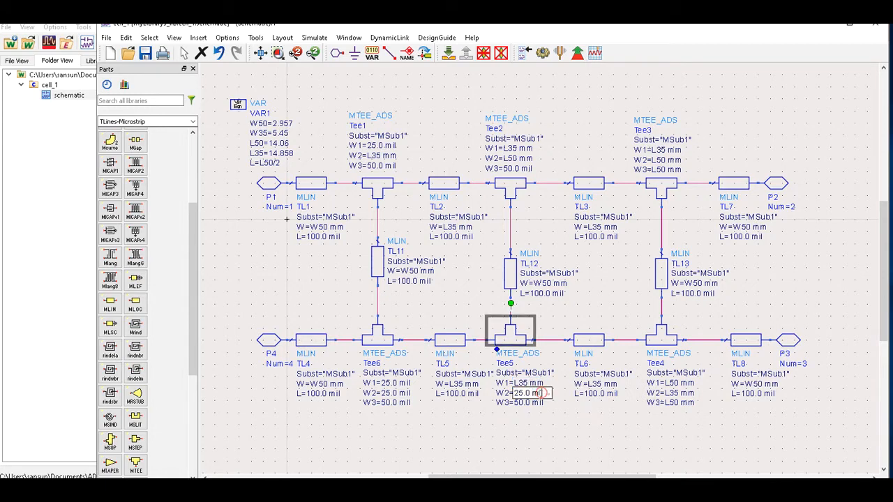
text(L50)
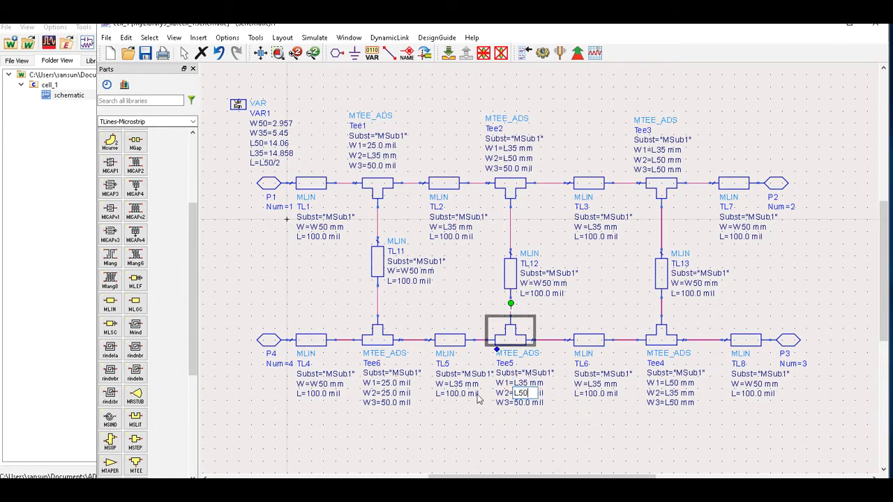
text( ,)
key(BackSpace)
text(mm)
click(561, 426)
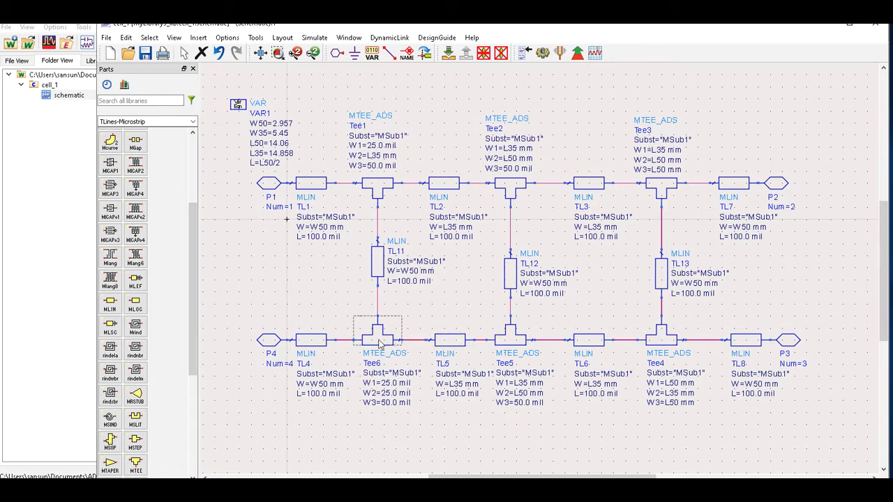
Set Tee6's widths to W1=L35, W2=L50 mm and W3=L50 mm.
double_click(405, 383)
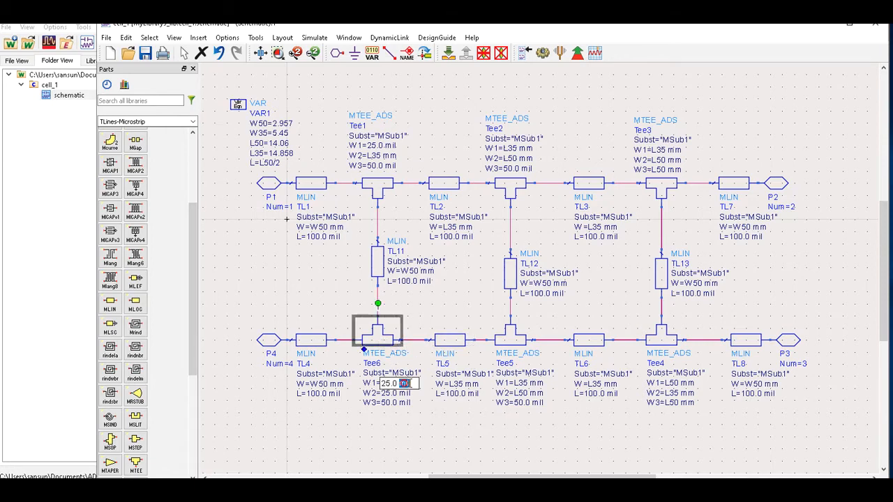
drag(408, 384, 380, 388)
key(BackSpace)
text(L35 mm)
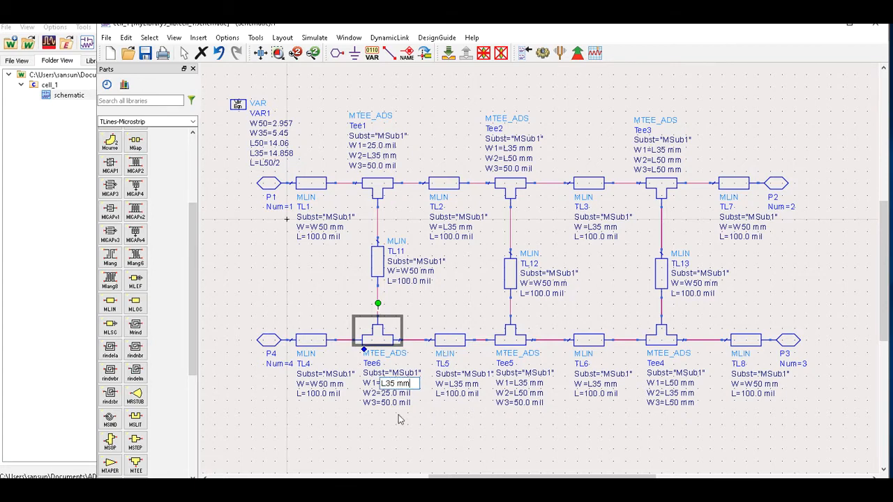
click(399, 416)
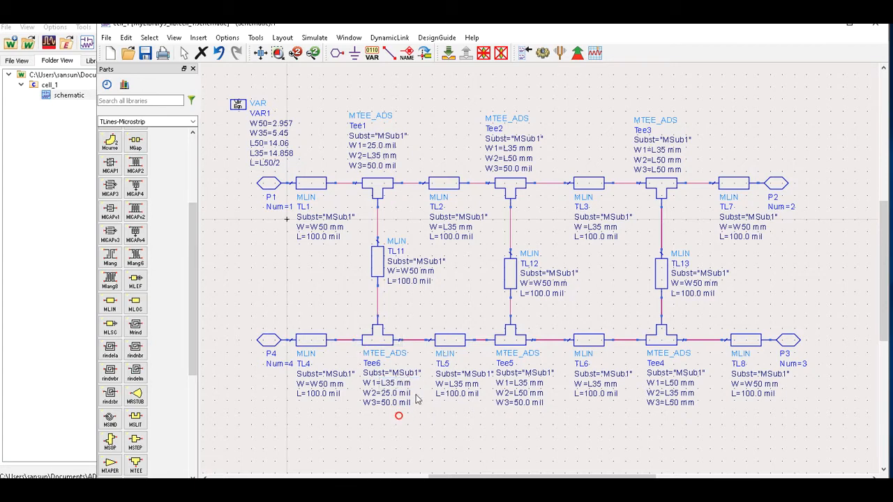
click(411, 393)
drag(414, 393, 371, 395)
text(L50 mm)
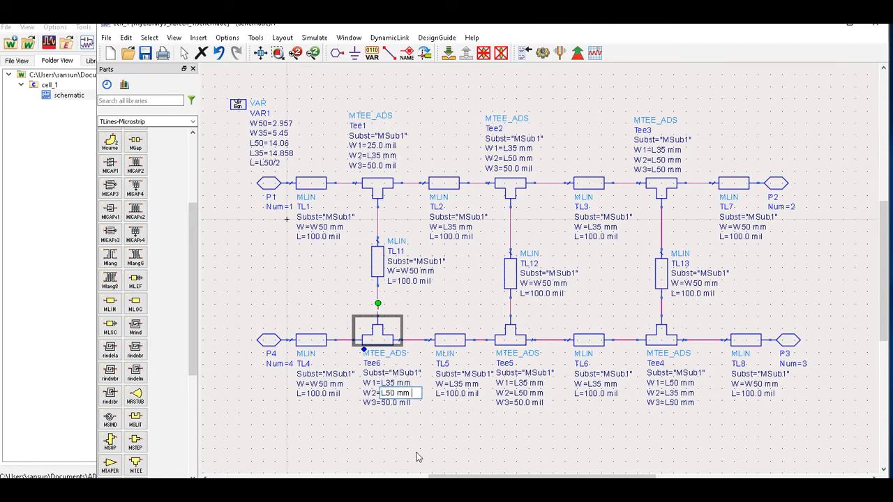
click(422, 431)
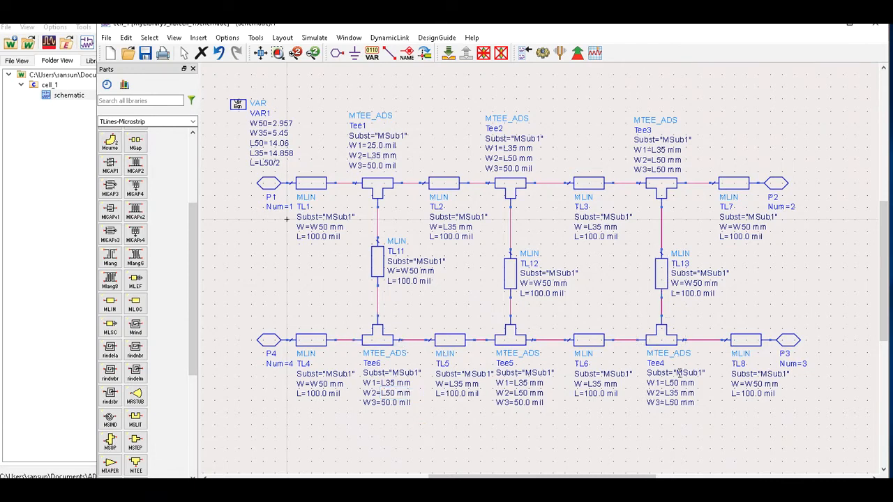
double_click(404, 403)
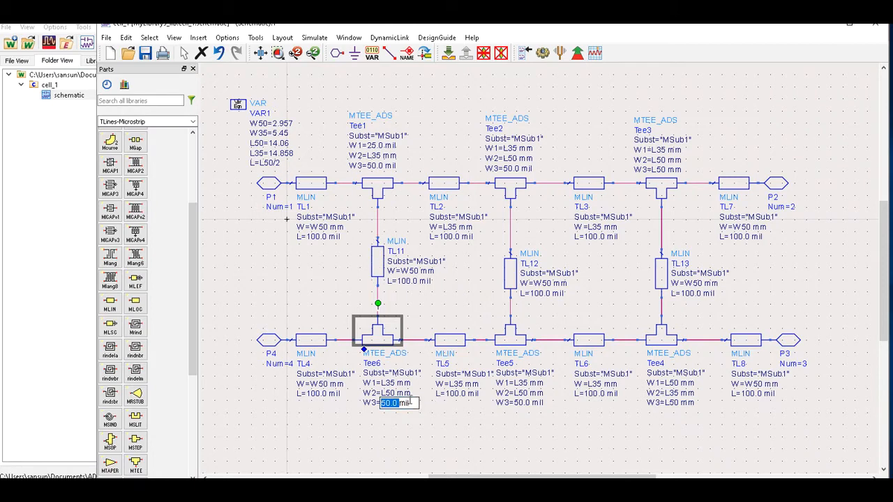
text(L)
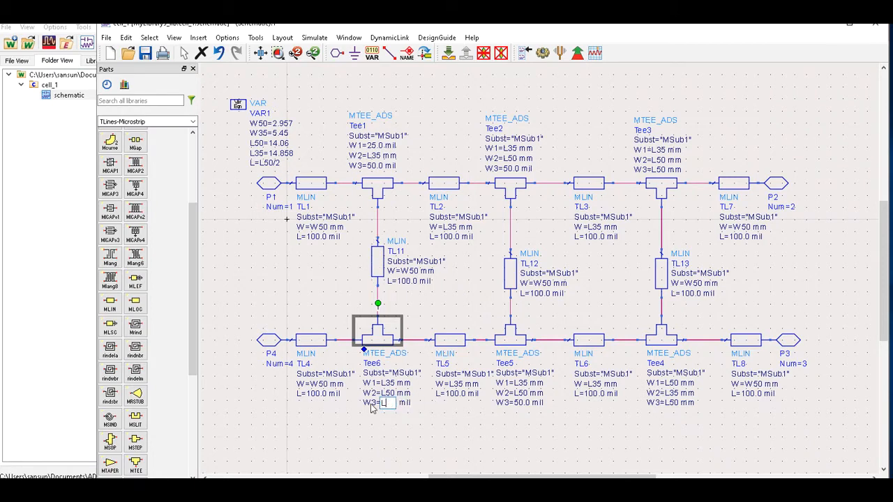
text(50 mm)
click(414, 425)
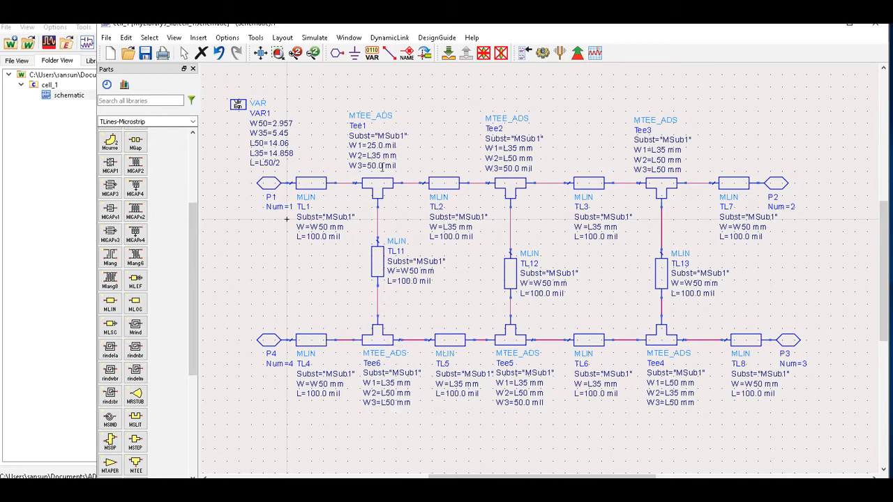
Set Tee1's W1 and W3 widths to L50 mm.
click(387, 145)
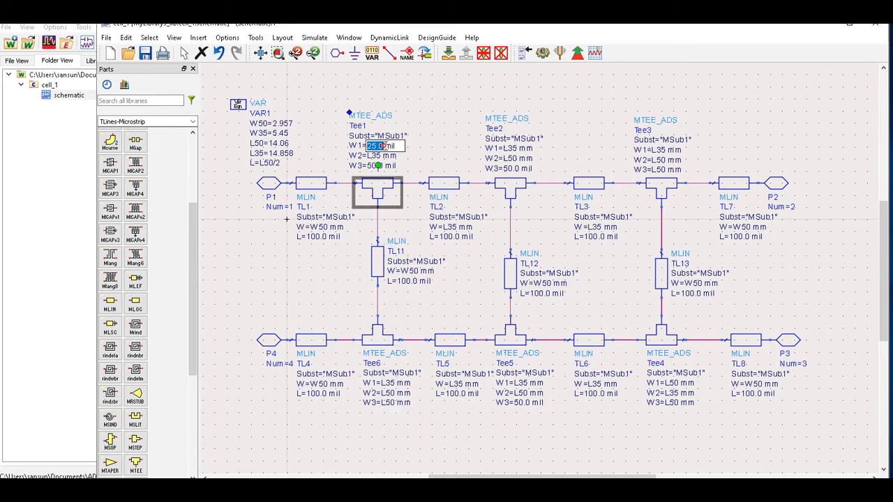
drag(396, 146, 348, 150)
text(L50 mm)
click(437, 148)
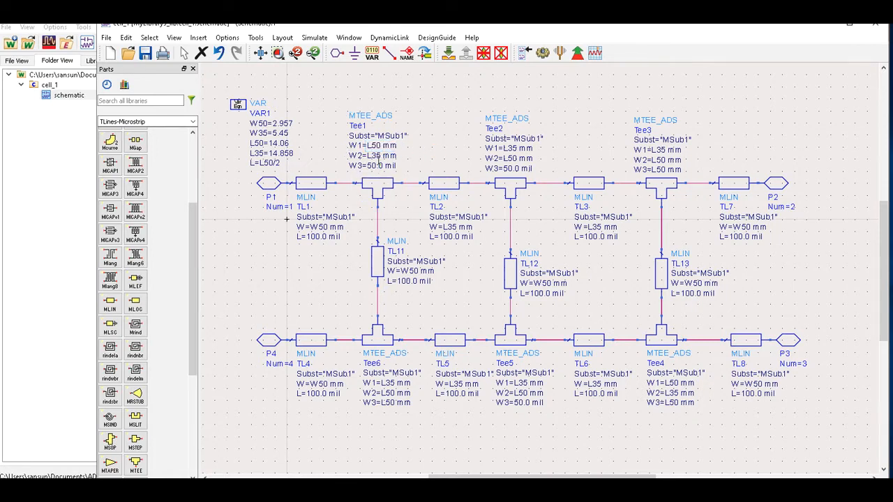
click(389, 166)
drag(399, 168, 365, 171)
text(L)
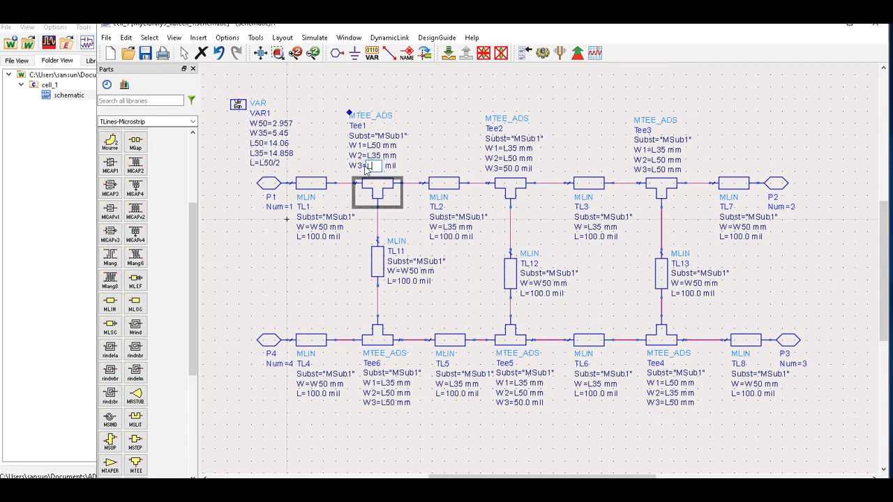
text(50 mm)
click(419, 150)
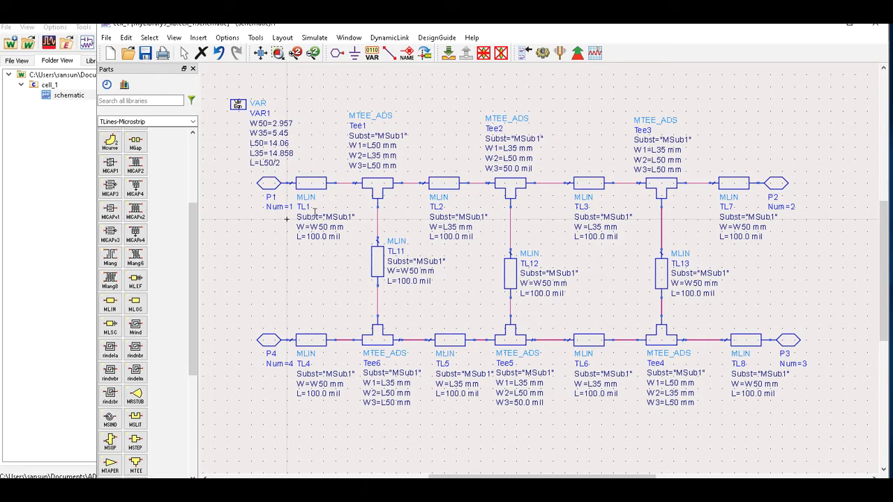
Review VAR1's variables W50, W35, L50, L35 and L=L50/2 in its parameter editor, then close it.
click(323, 237)
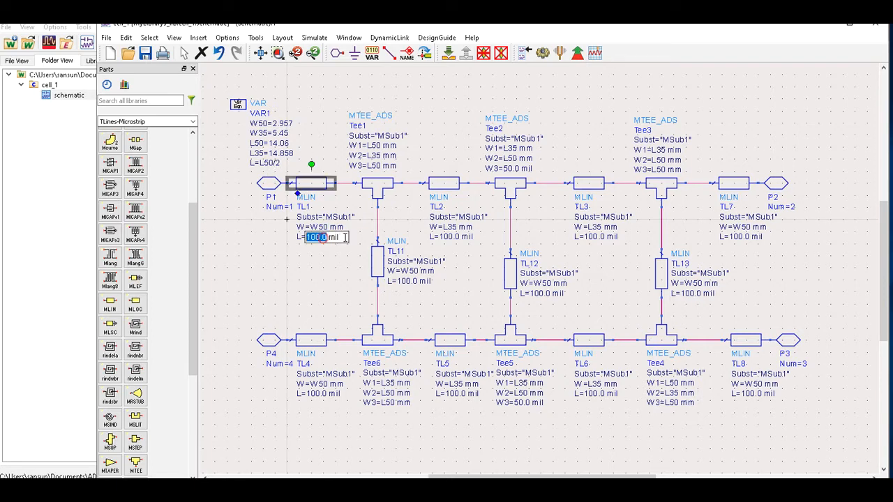
click(272, 163)
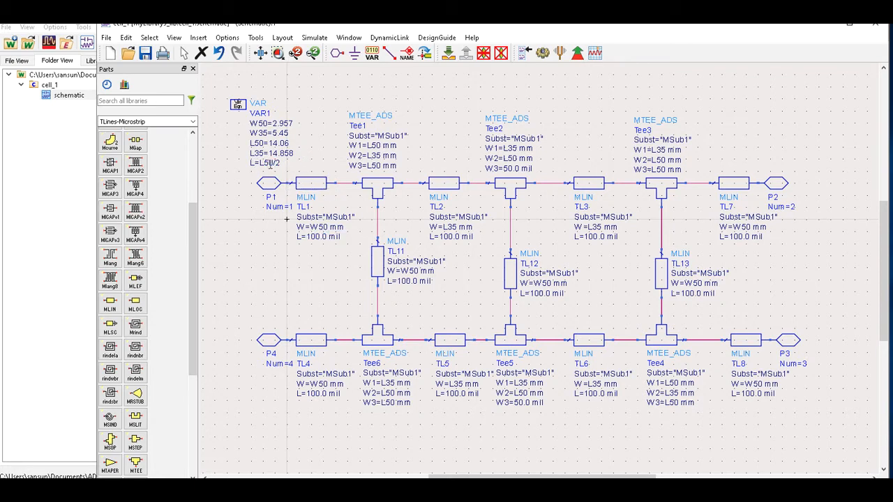
click(255, 162)
double_click(240, 107)
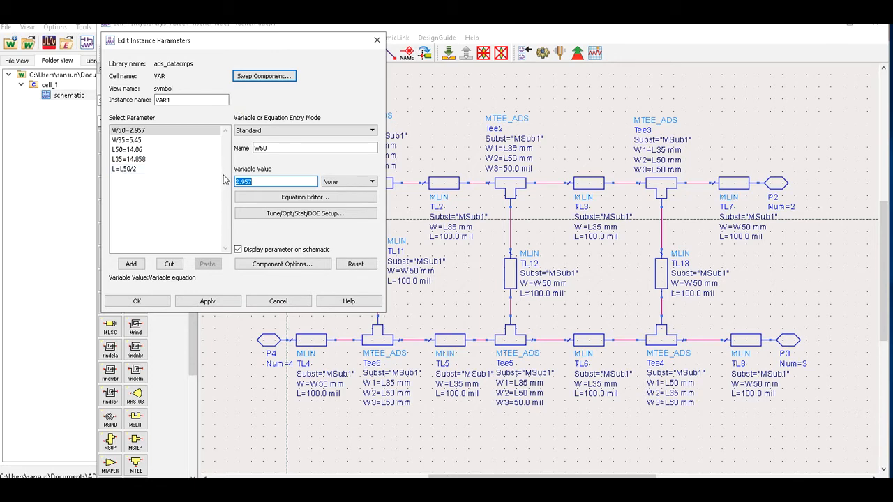
click(376, 40)
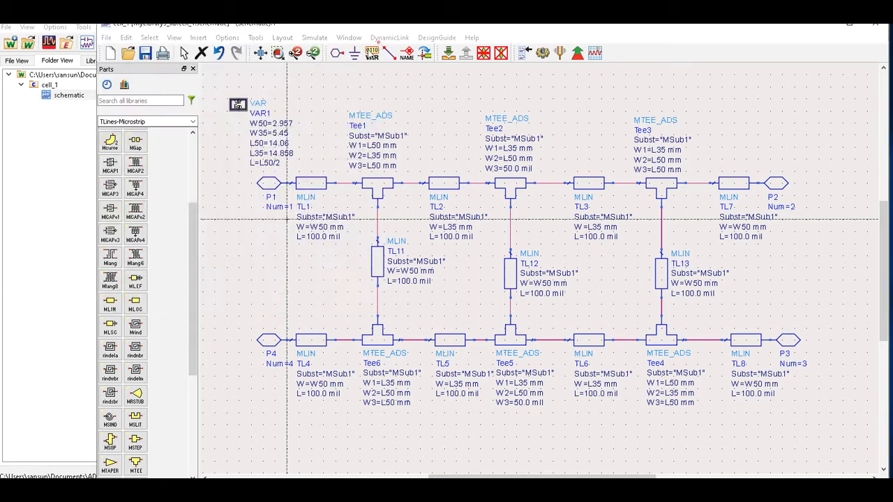
double_click(256, 162)
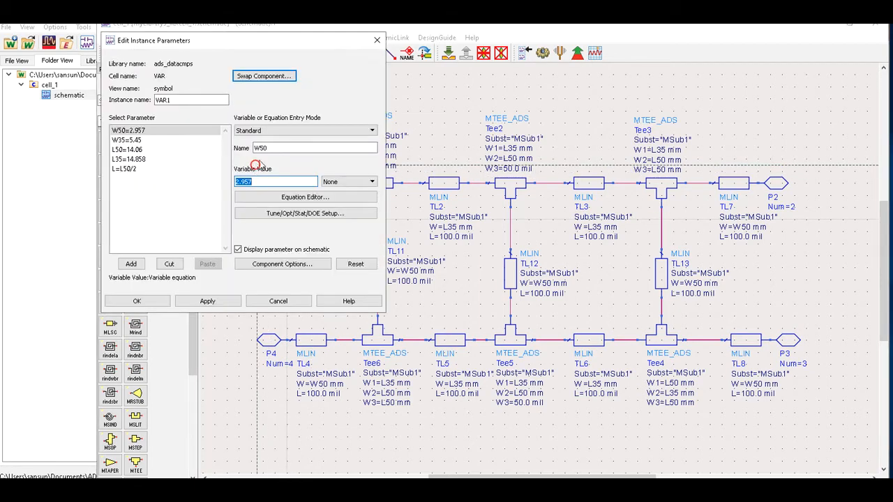
click(377, 40)
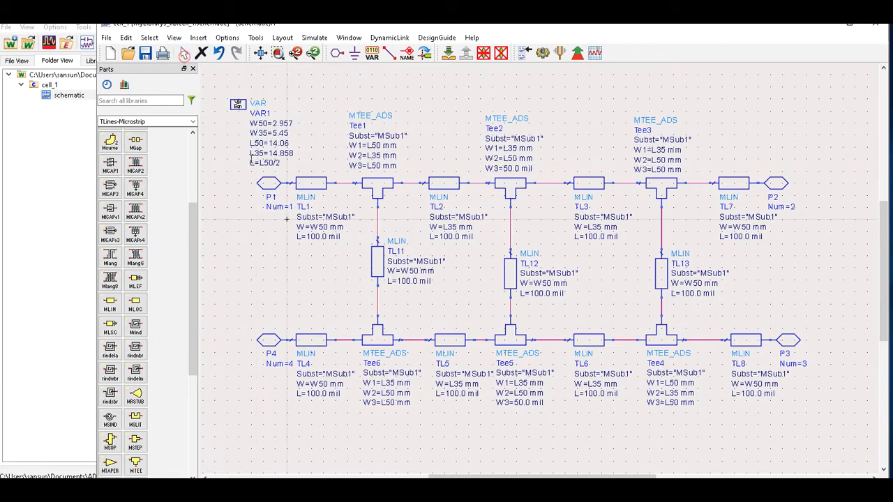
Rename VAR1's L variable to L50_2 so it reads L50_2=L50/2.
click(253, 165)
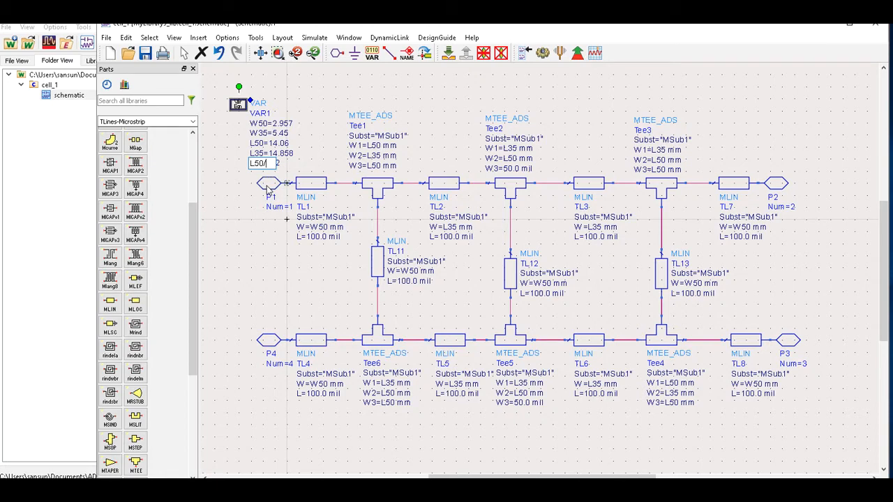
text(_)
text(3)
double_click(274, 163)
key(ctrl+c)
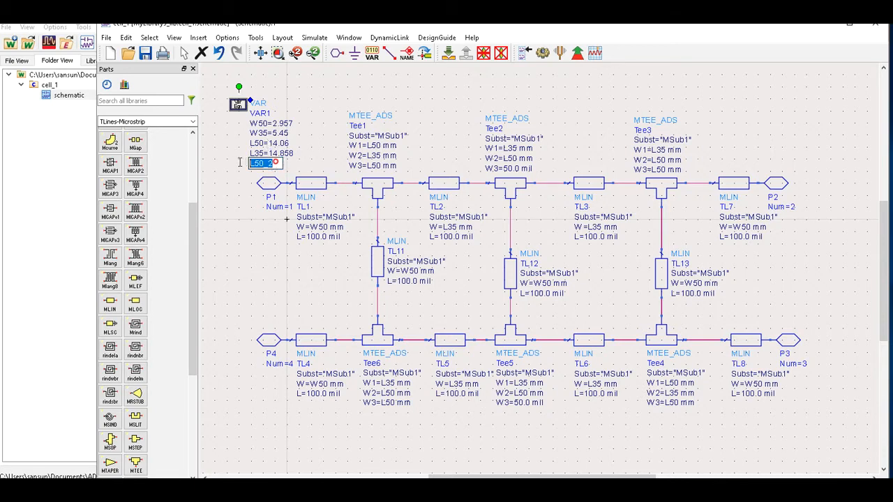
right_click(265, 165)
click(290, 212)
click(254, 232)
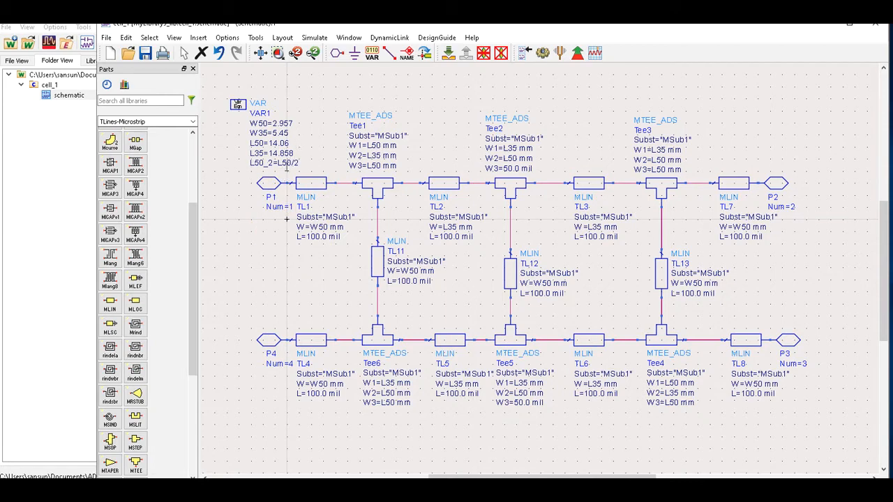
Set the lengths of TL1 and TL4 to L50_2 mm.
double_click(322, 238)
key(ctrl+v)
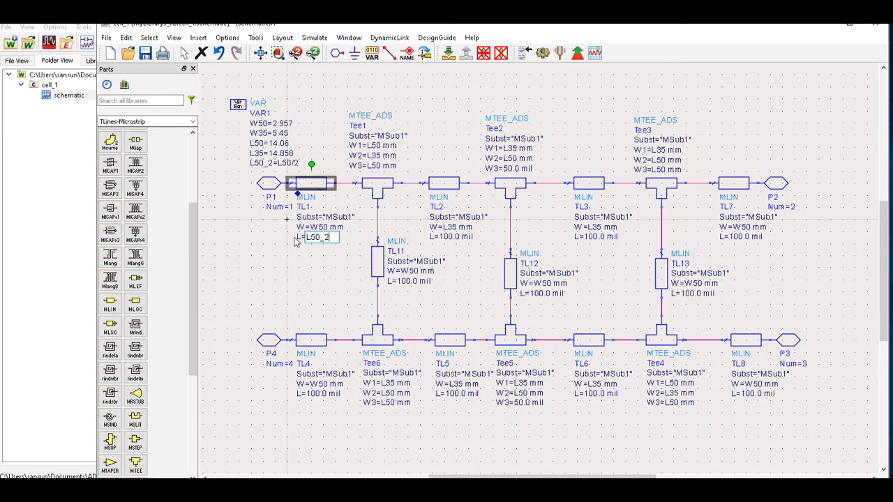
text(mm)
click(334, 261)
double_click(327, 395)
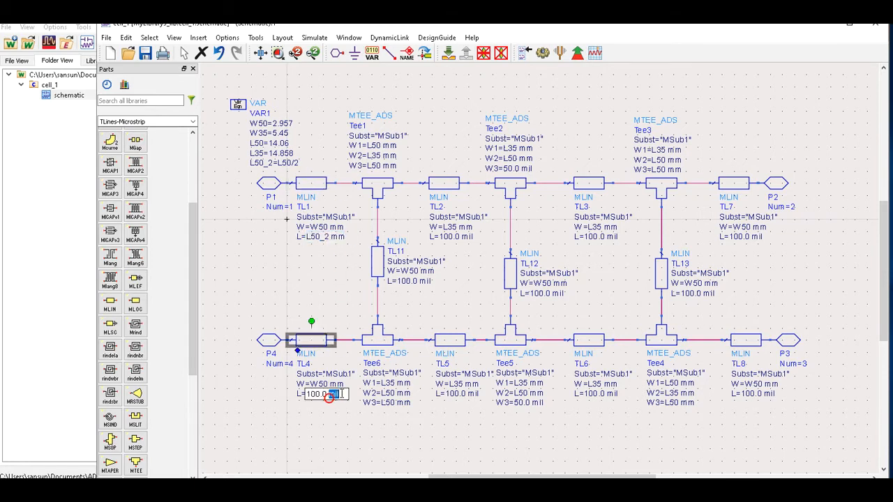
text(50)
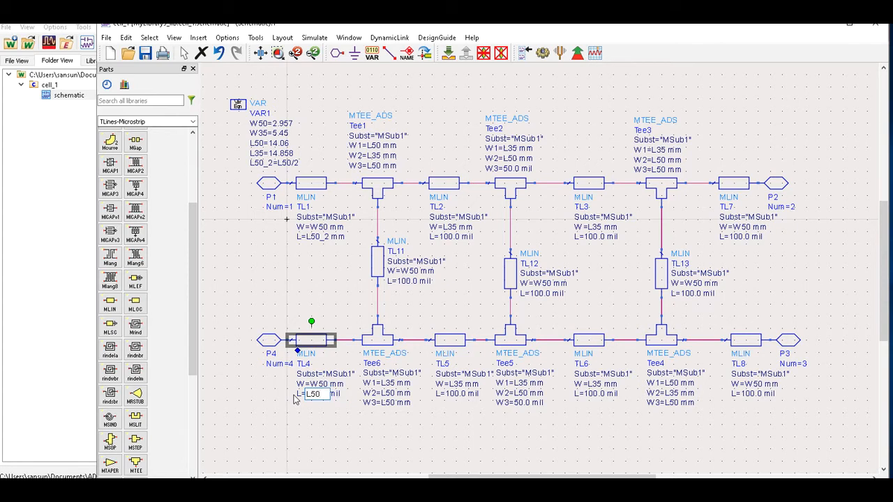
key(BackSpace)
key(BackSpace)
key(BackSpace)
text(L50_2 mm)
click(813, 241)
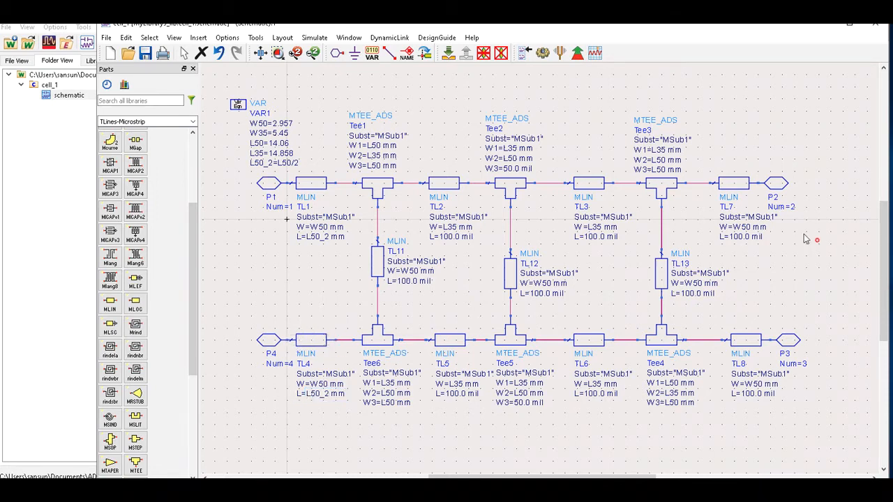
Set the lengths of TL7 and TL8 to L50_2 mm.
double_click(764, 233)
click(758, 239)
double_click(758, 238)
drag(764, 237, 717, 241)
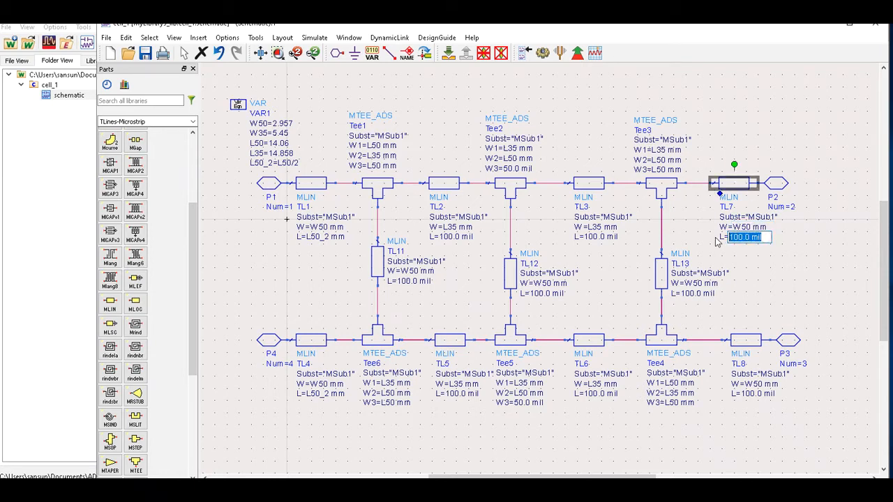
text(L50_2 mm)
click(838, 297)
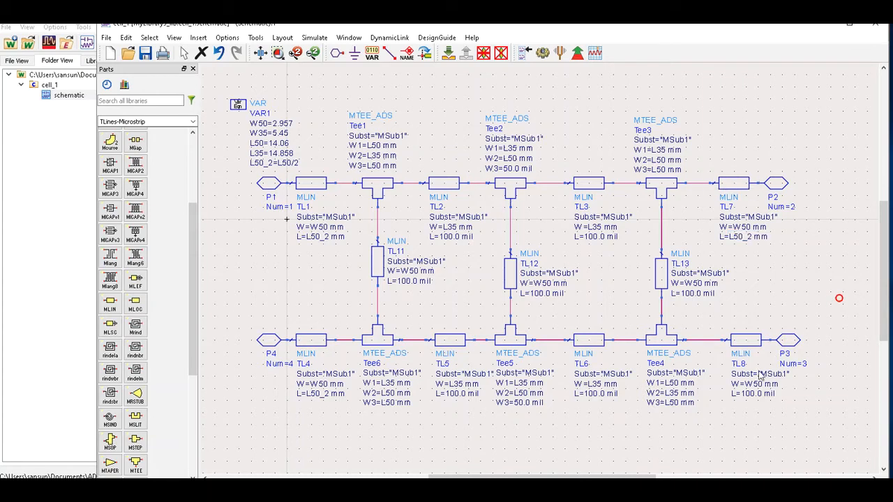
double_click(753, 395)
drag(772, 394, 725, 397)
text(L50_2)
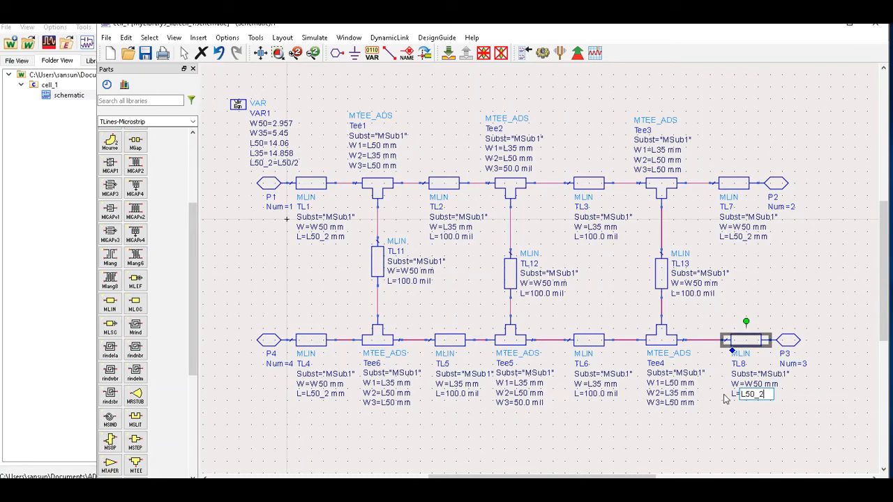
text( mm)
click(695, 436)
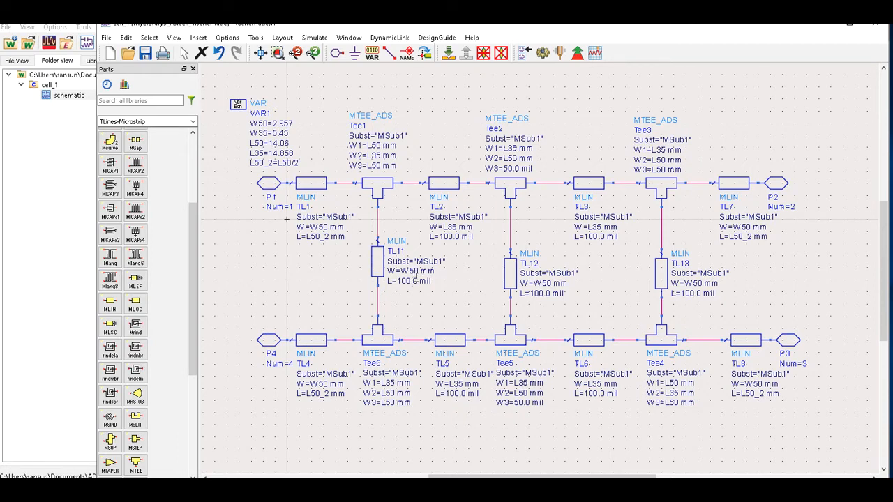
Set the lengths of TL11 and TL13 to L50 mm.
double_click(428, 281)
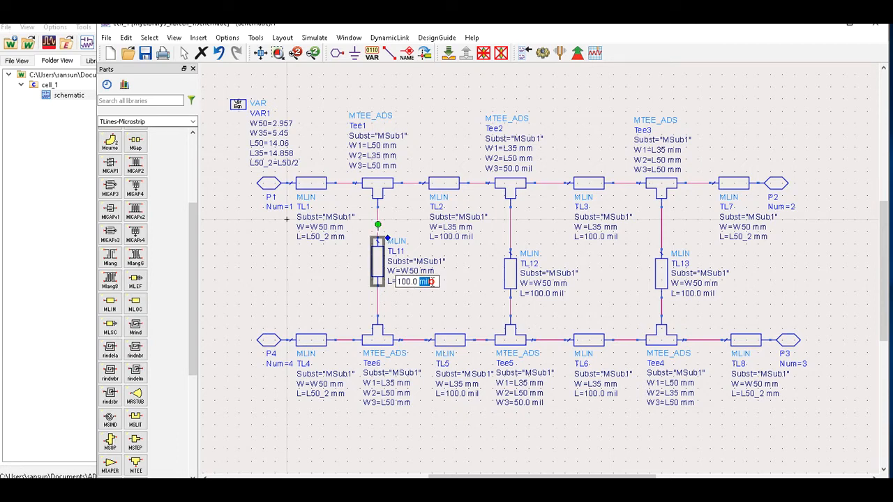
drag(432, 281, 394, 282)
text(L5)
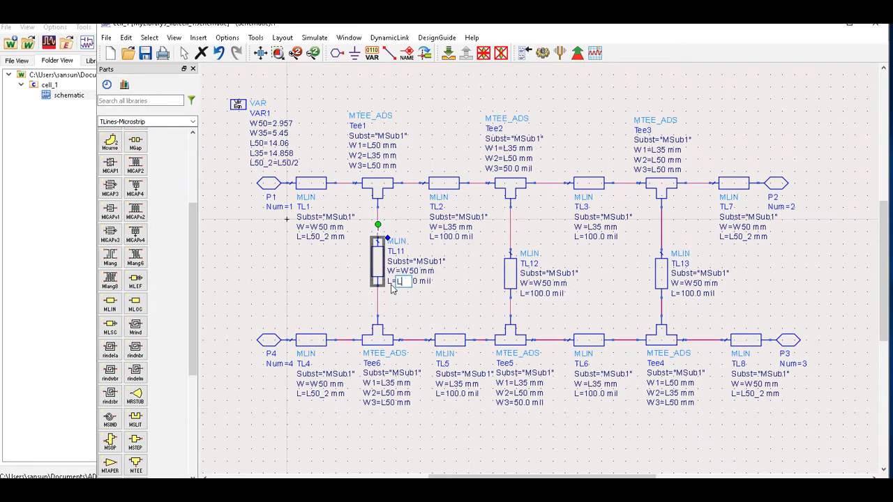
text(0 mm)
key(Return)
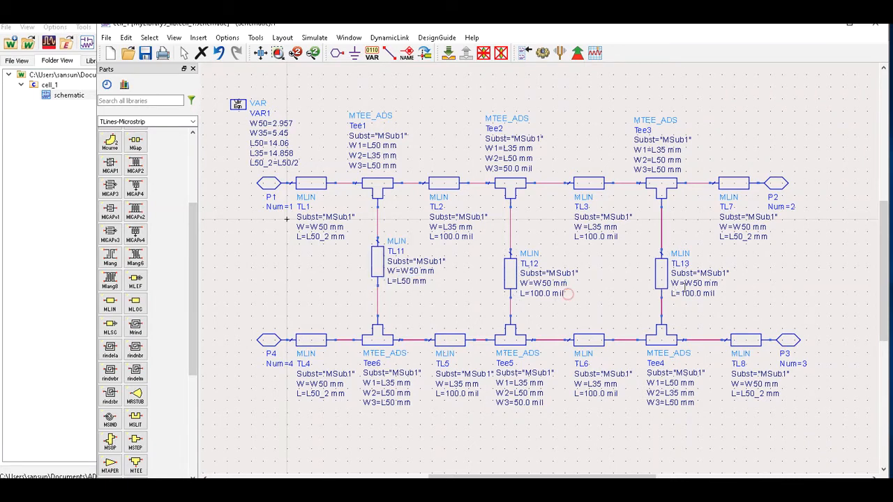
double_click(690, 293)
text(L50 mm)
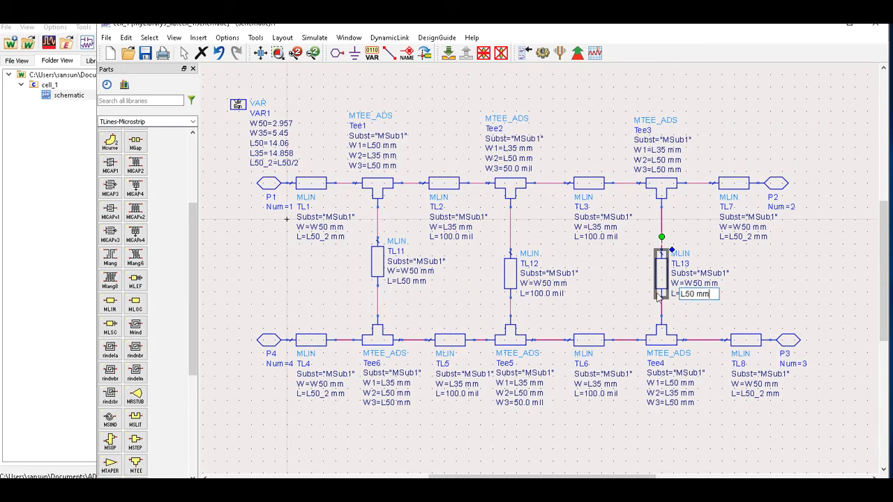
click(790, 246)
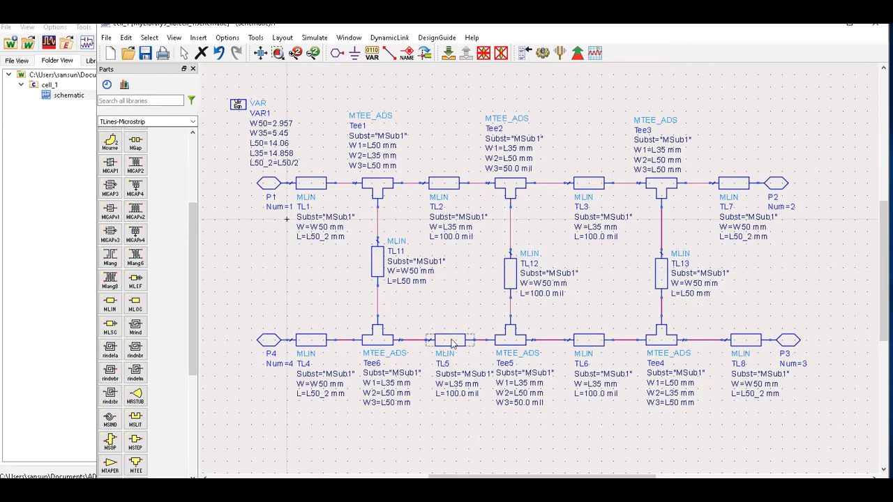
Change the widths of TL2 and TL3 from L35 mm to W35 mm.
double_click(464, 236)
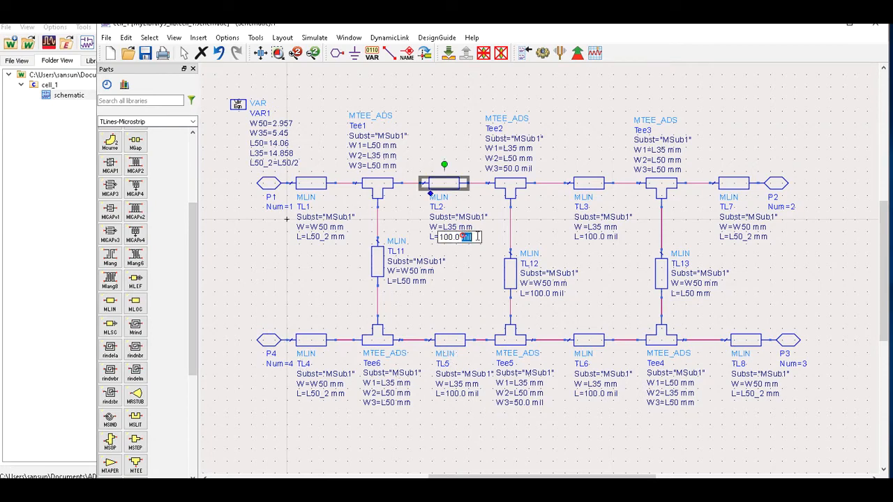
click(450, 229)
click(449, 228)
click(448, 229)
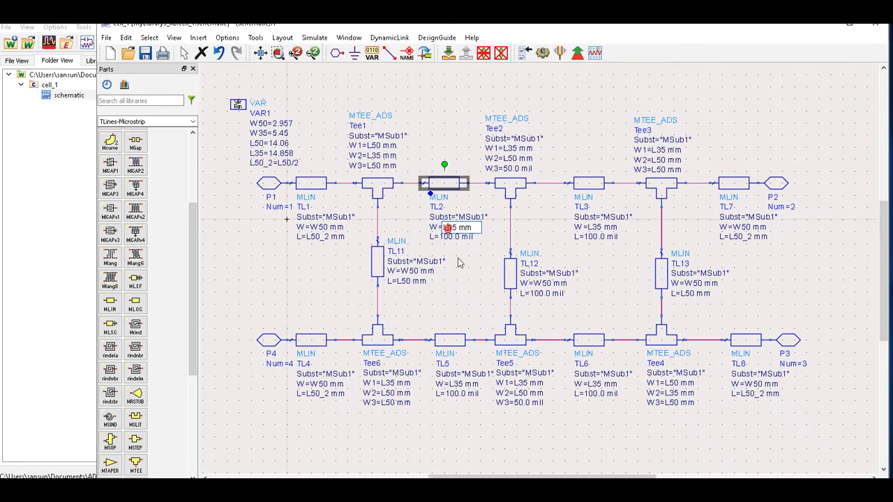
key(BackSpace)
text(W)
click(586, 234)
double_click(591, 226)
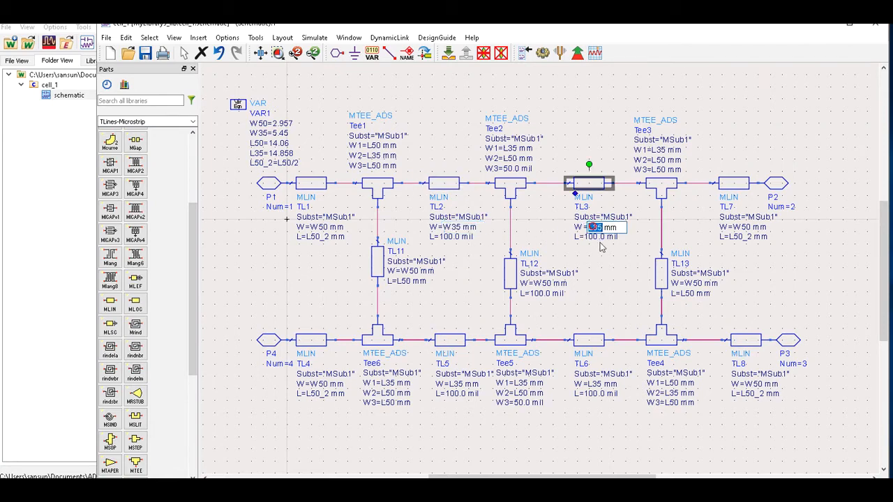
click(592, 229)
key(BackSpace)
text(W)
click(603, 280)
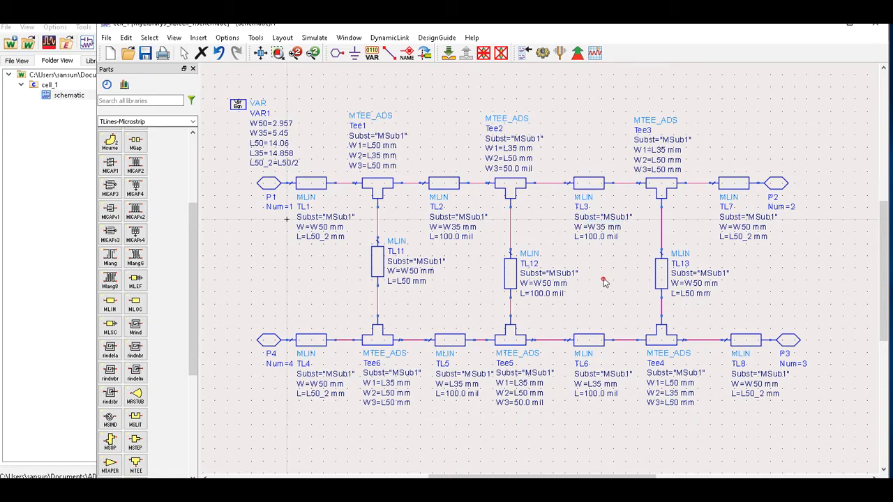
Change TL6's width and Tee5's W1 from L35 mm to W35 mm.
double_click(592, 383)
click(591, 384)
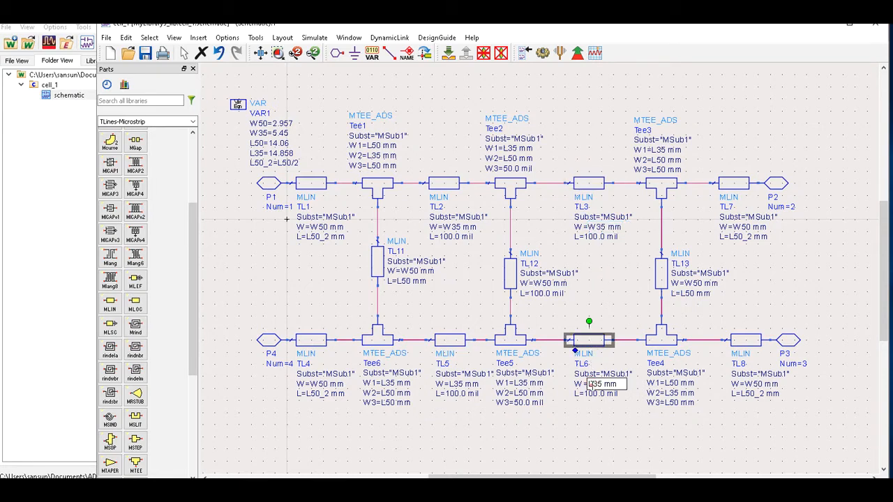
key(BackSpace)
text(W)
double_click(521, 384)
click(521, 384)
key(BackSpace)
text(W)
key(Return)
Change TL5's width and Tee6's W1 from L35 mm to W35 mm.
double_click(452, 384)
click(452, 384)
key(BackSpace)
text(W)
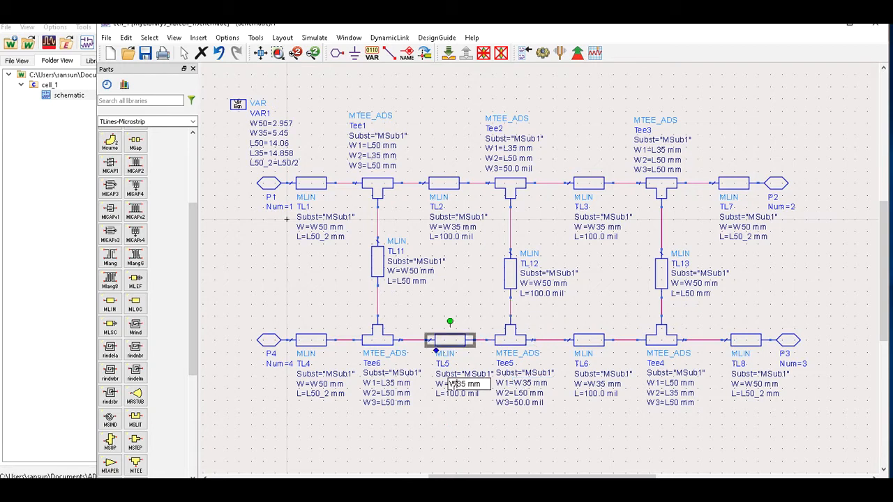
click(410, 442)
double_click(385, 384)
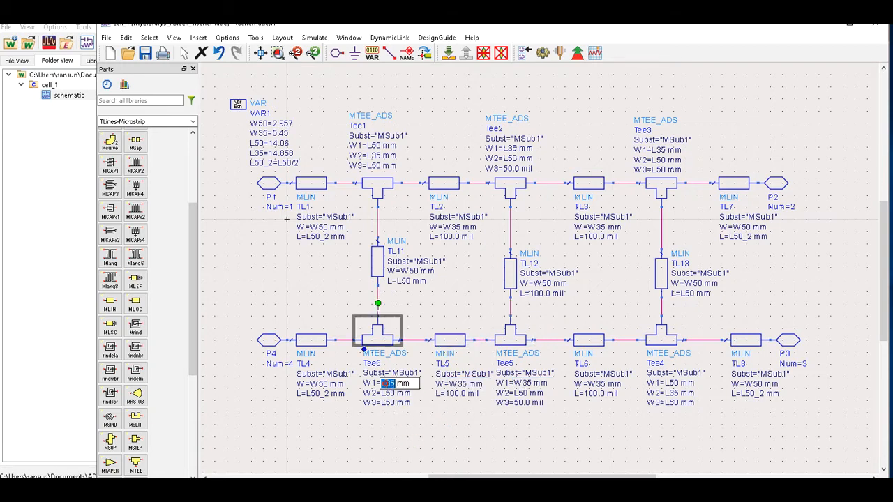
click(385, 383)
key(BackSpace)
text(W)
click(389, 426)
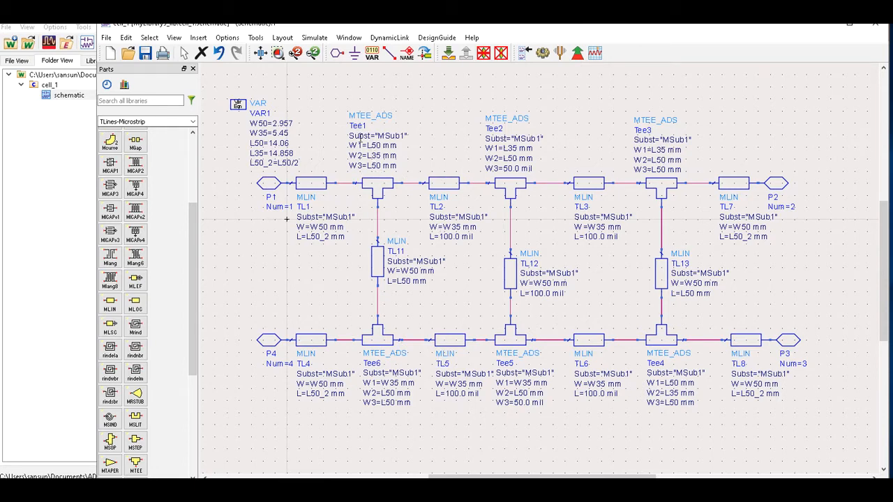
Change Tee1's W1 and W3 widths to W50 mm.
double_click(373, 145)
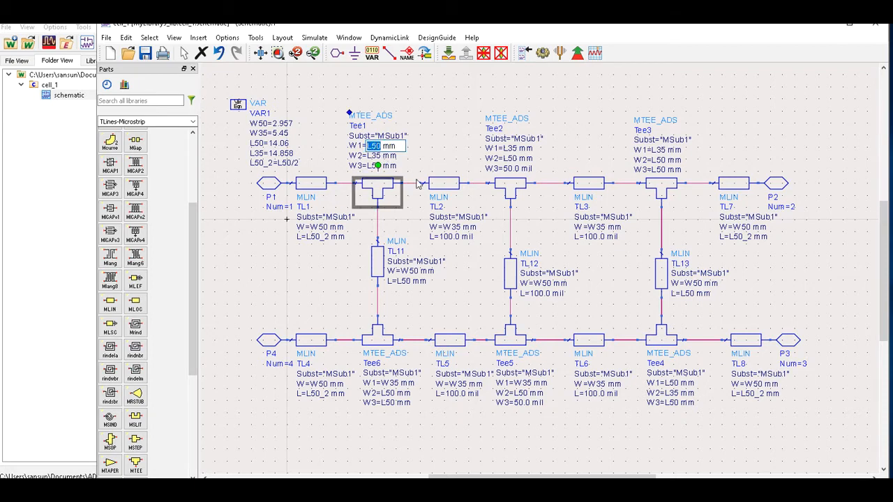
click(371, 146)
key(BackSpace)
text(W)
drag(365, 145, 382, 146)
right_click(382, 148)
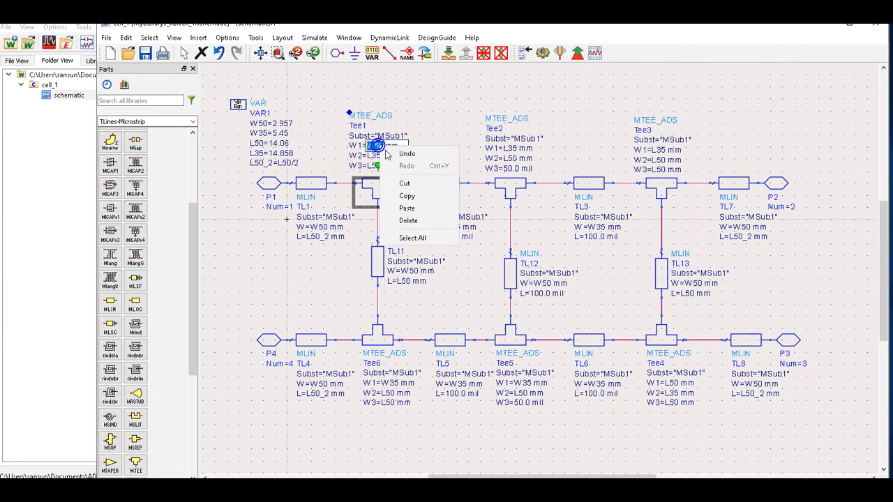
click(406, 195)
click(375, 157)
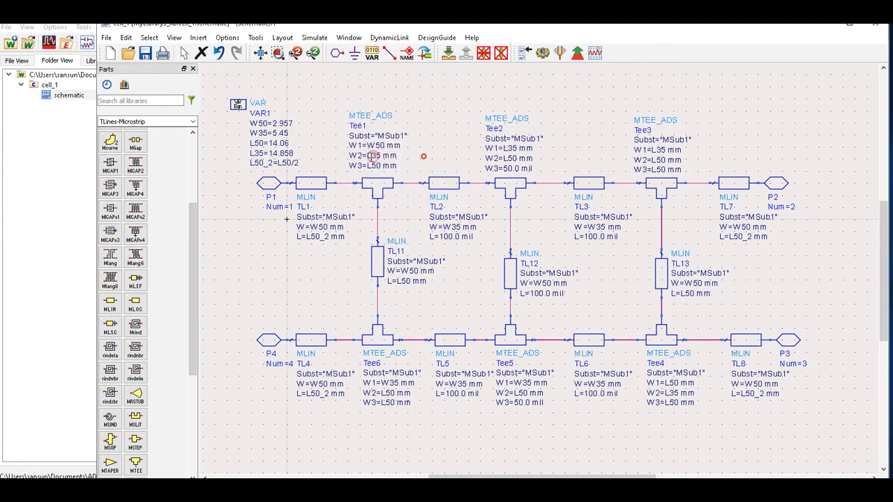
double_click(374, 165)
right_click(374, 165)
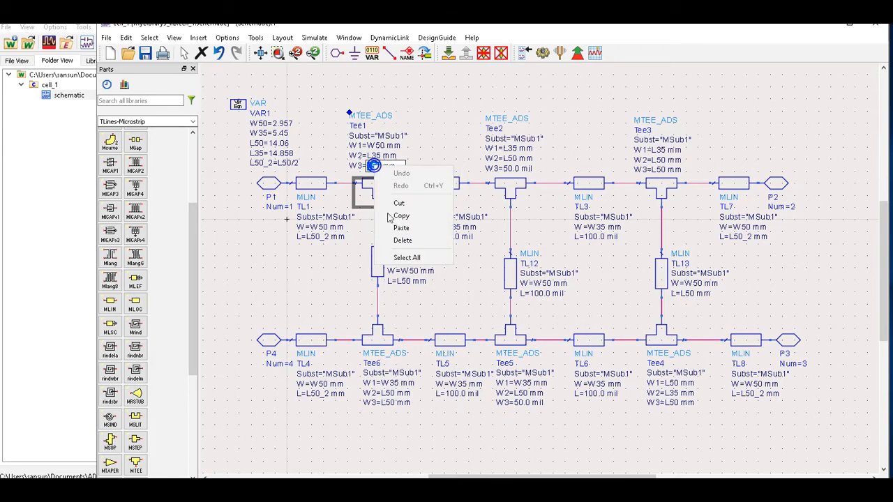
click(401, 227)
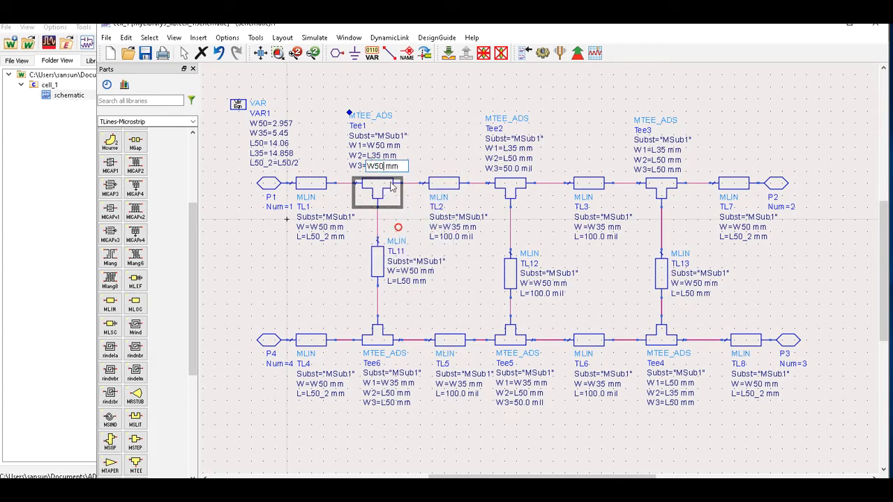
click(513, 176)
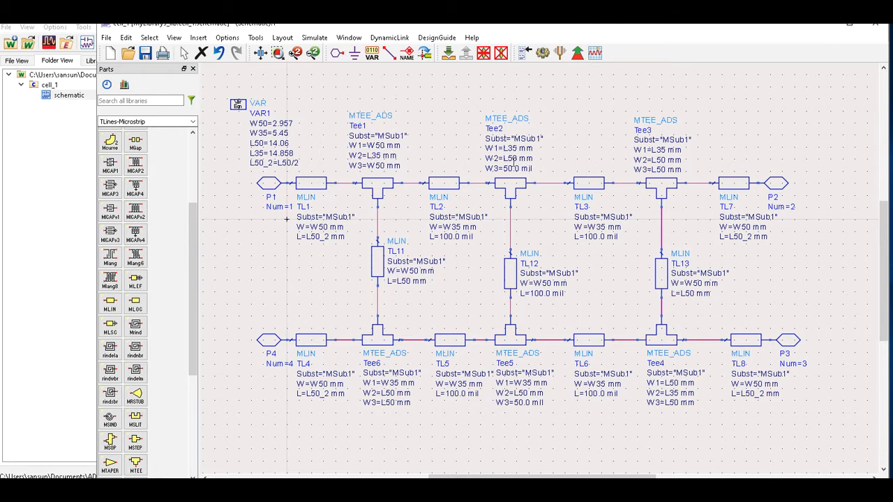
Set Tee2's W2 to W50 mm, and Tee2's W1 and Tee1's W2 to W35 mm.
double_click(512, 158)
key(ctrl+v)
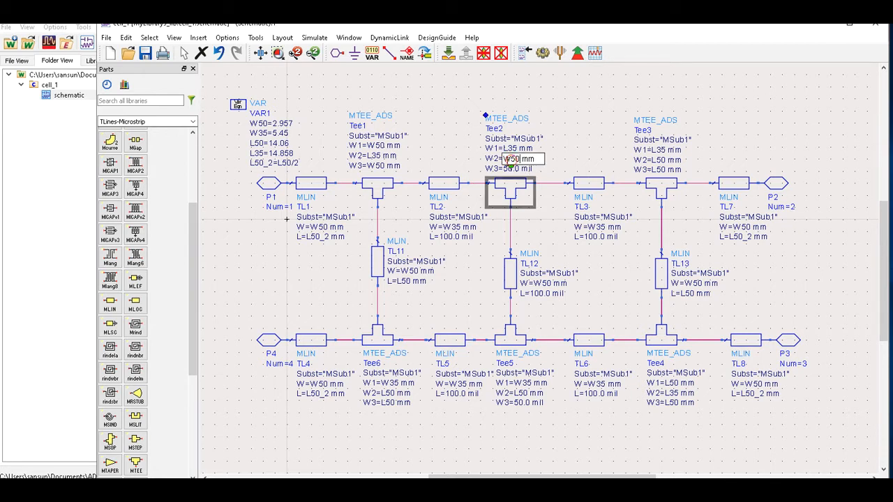
click(431, 163)
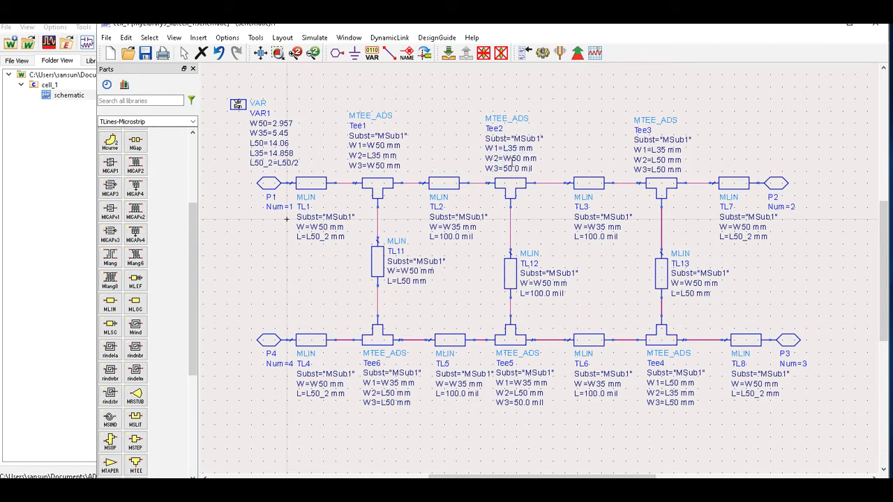
double_click(513, 148)
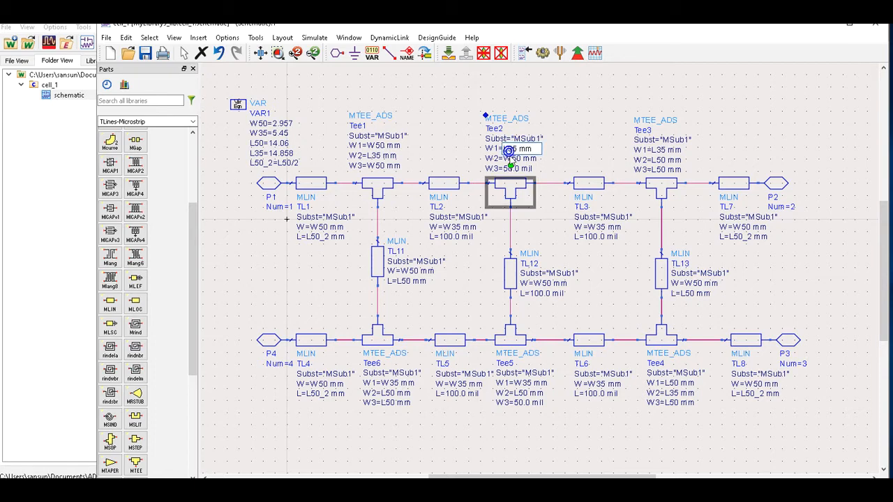
text(W)
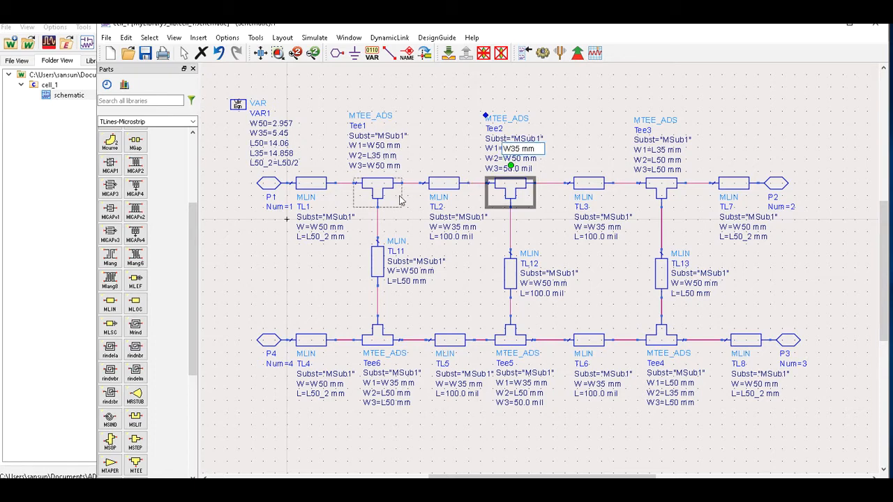
click(363, 160)
double_click(368, 156)
text(W35 mm)
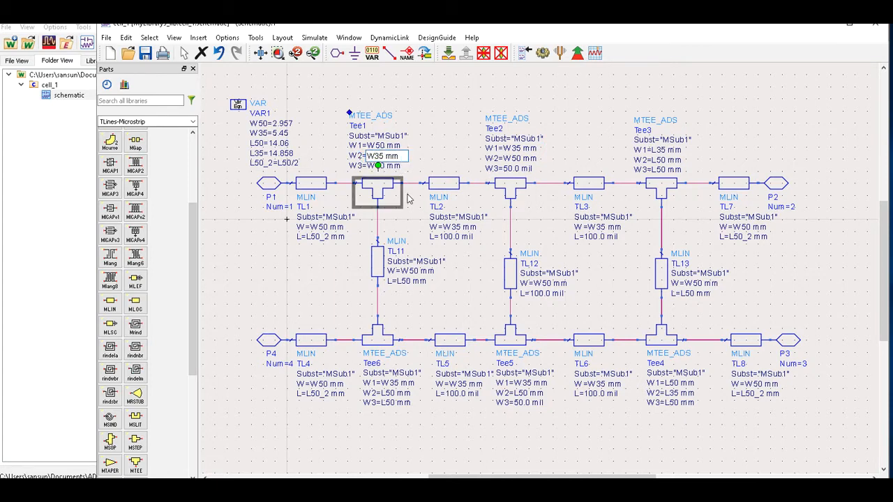
click(425, 146)
Set Tee3's widths to W1=W35, W2=W50 and W3=W50 mm.
double_click(655, 149)
click(656, 150)
key(BackSpace)
text(W)
click(737, 152)
double_click(655, 159)
click(667, 160)
drag(667, 161, 656, 161)
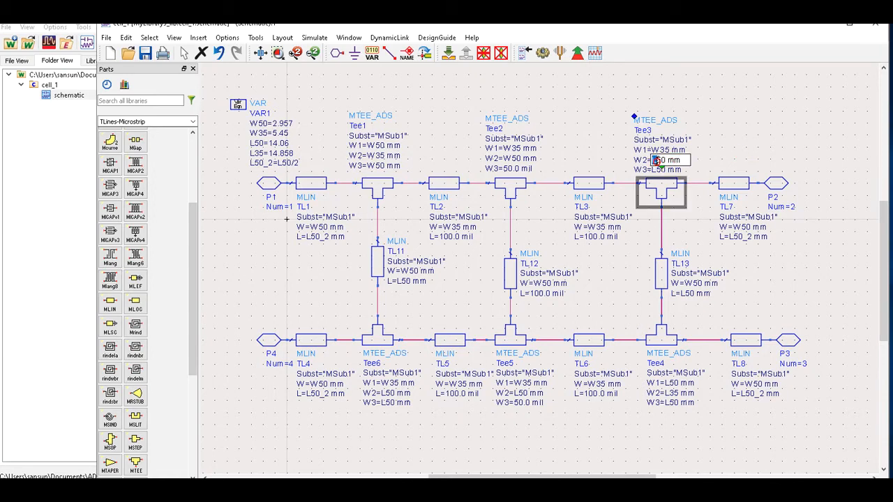
text(W)
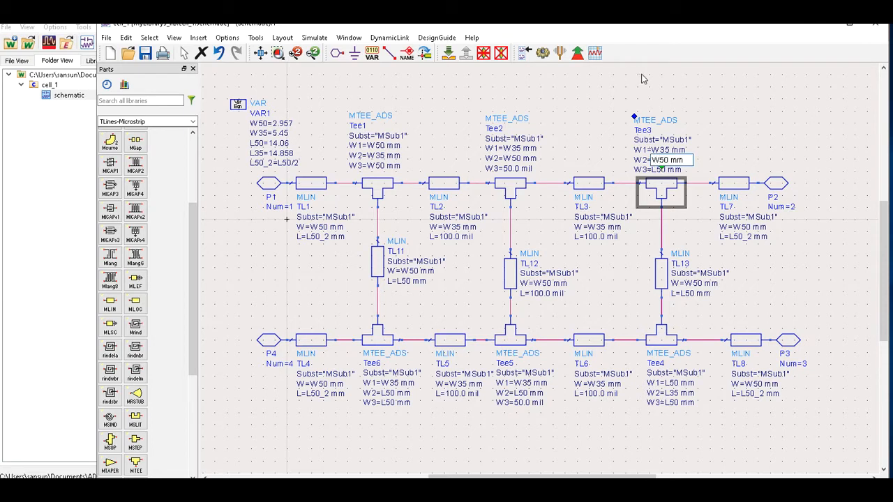
click(705, 122)
double_click(655, 171)
text(W50)
click(819, 133)
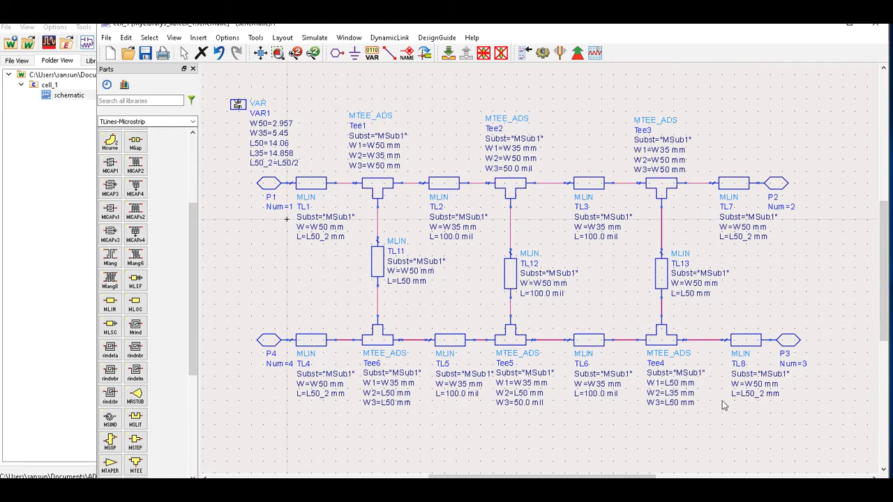
Set Tee4's widths to W1=W50, W3=W50 and W2=W35 mm.
double_click(670, 382)
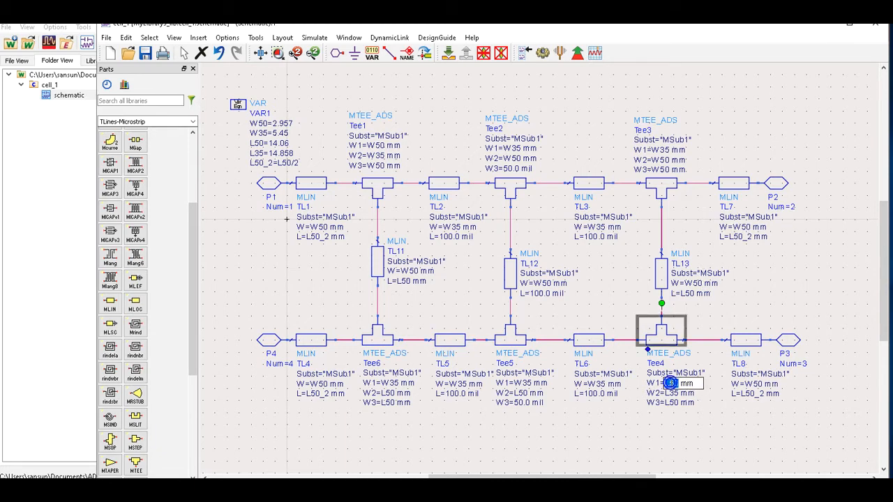
text(W50)
click(675, 417)
double_click(670, 393)
click(670, 402)
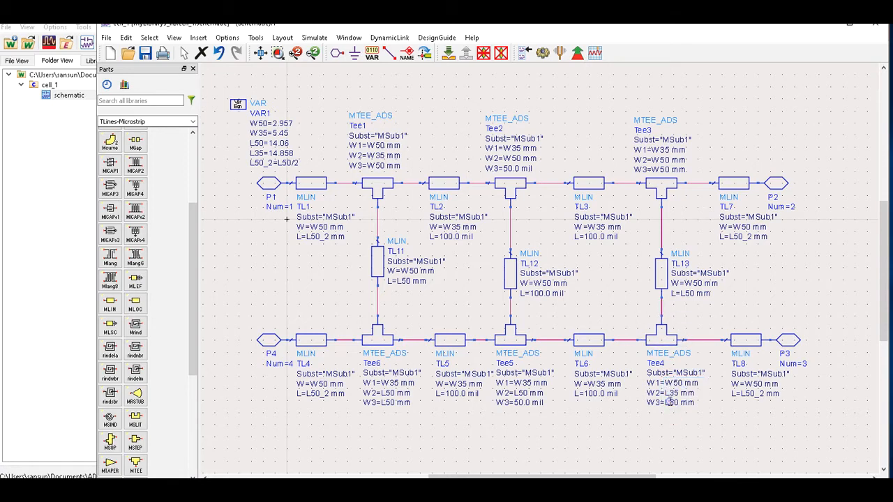
double_click(670, 402)
text(W50)
click(712, 419)
double_click(668, 393)
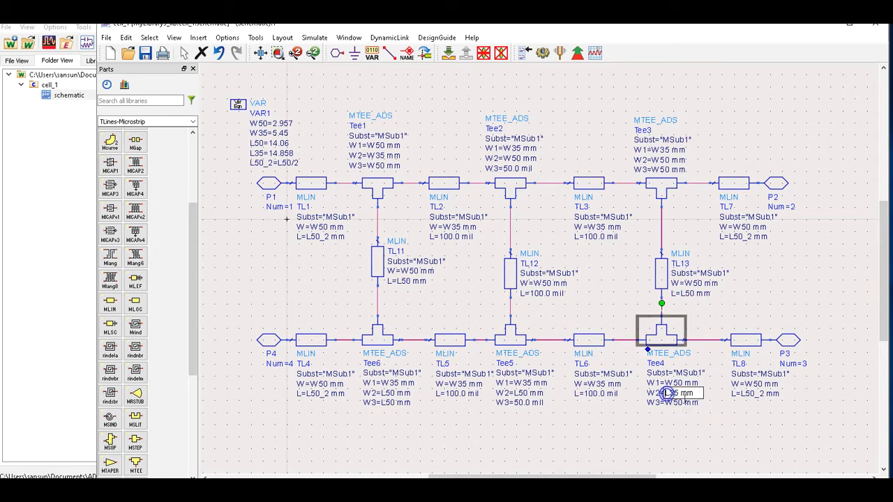
text(W35)
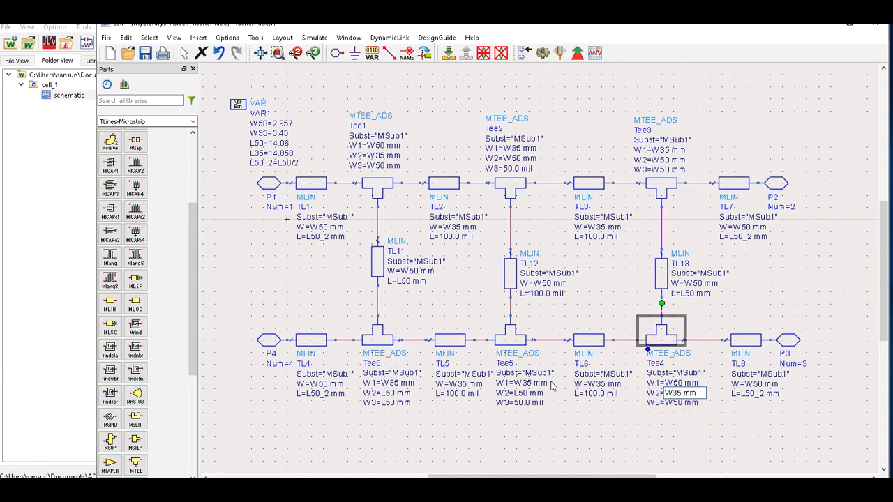
click(541, 445)
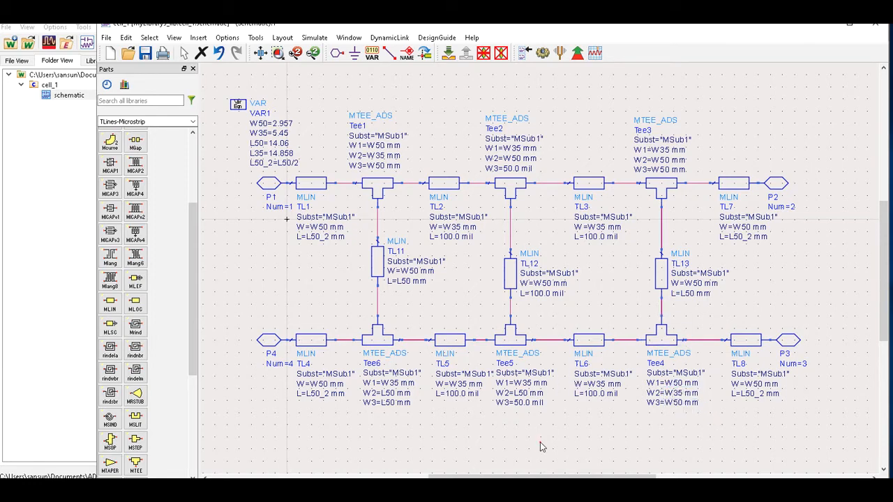
Set Tee6's W2 and W3 widths to W50 mm.
double_click(387, 393)
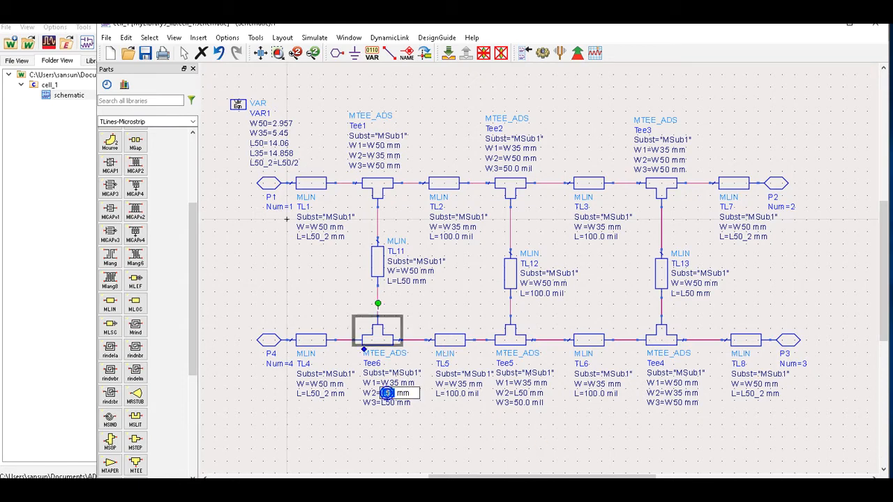
text(W50)
click(399, 429)
click(386, 398)
click(385, 403)
double_click(385, 404)
text(W50)
click(388, 426)
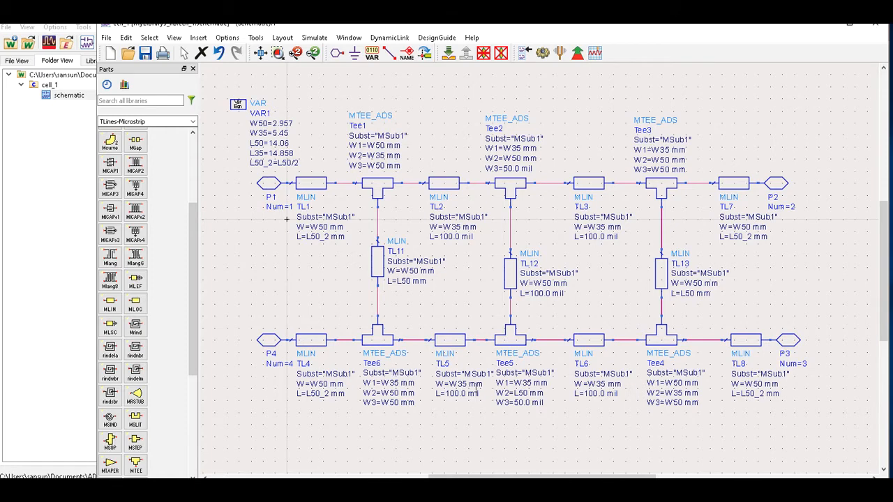
Change the lengths of TL5, TL6, TL3 and TL2 from 100.0 mil to L35 mm.
double_click(477, 394)
drag(482, 395, 440, 403)
text(L35)
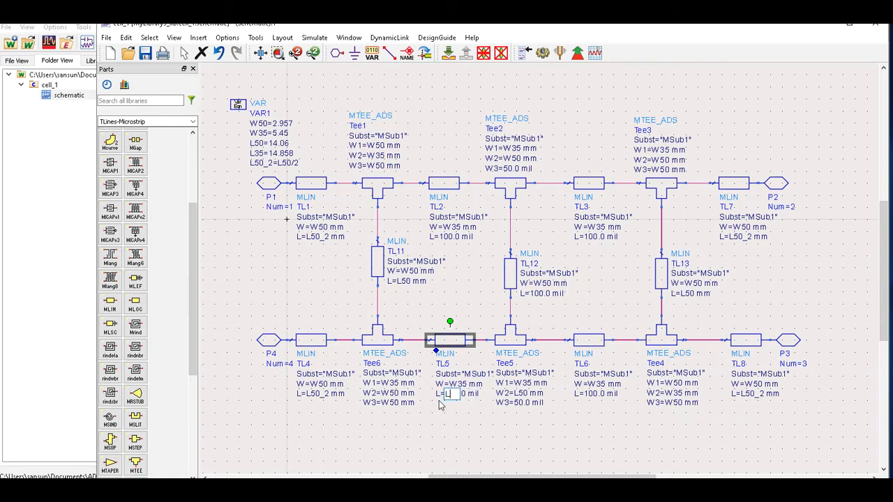
text( mm)
click(520, 427)
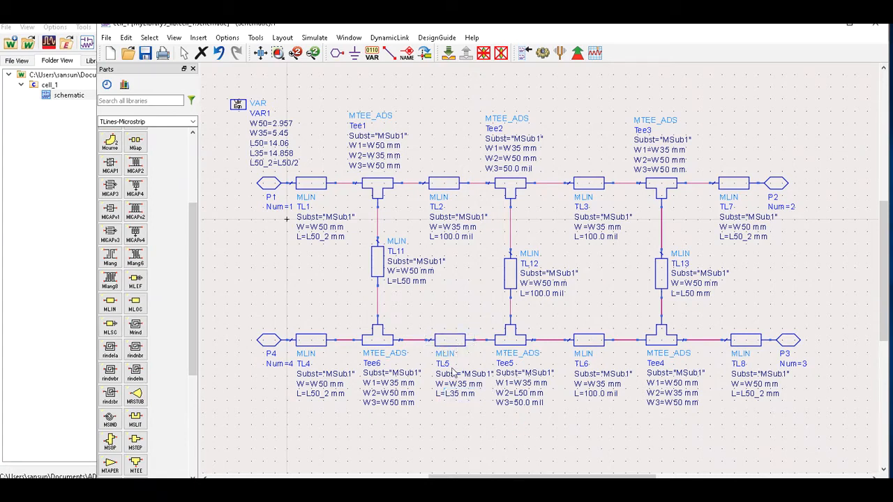
click(606, 395)
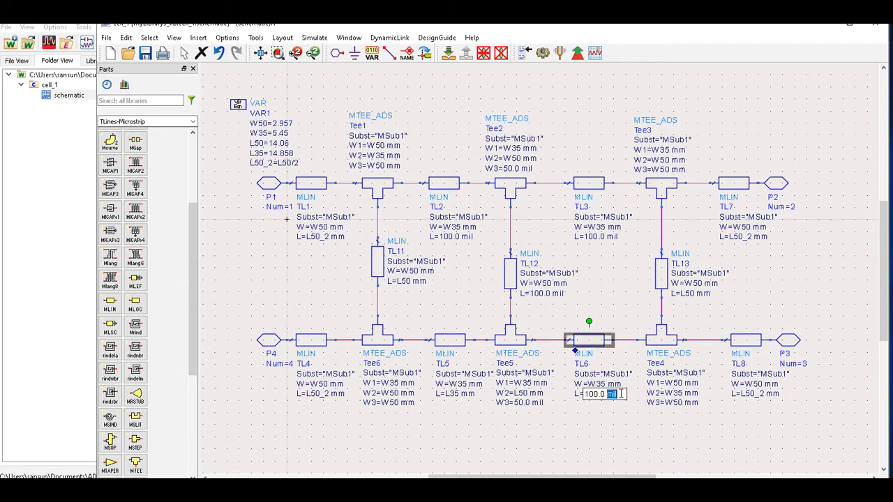
text(L35 mm)
click(549, 422)
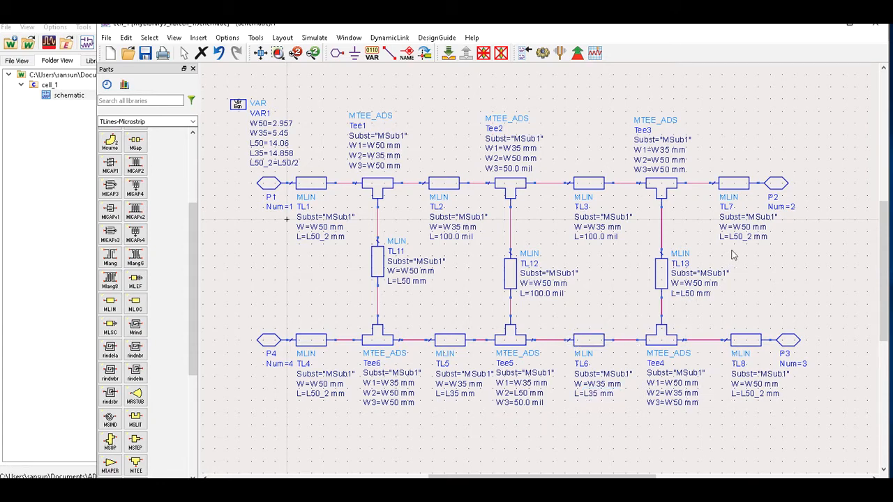
double_click(599, 241)
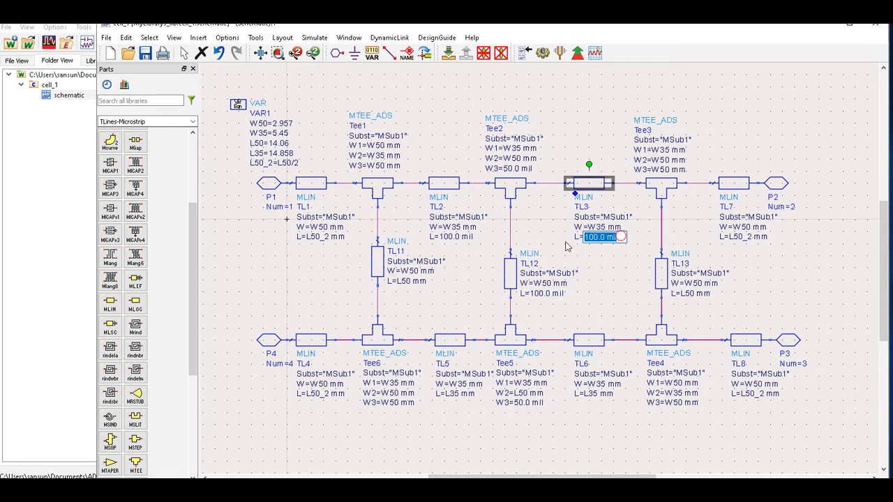
text(L35 mm)
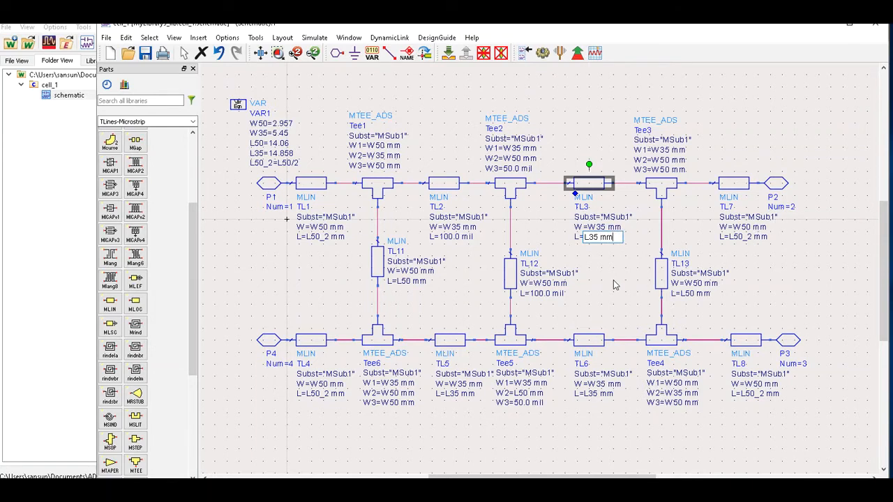
click(608, 277)
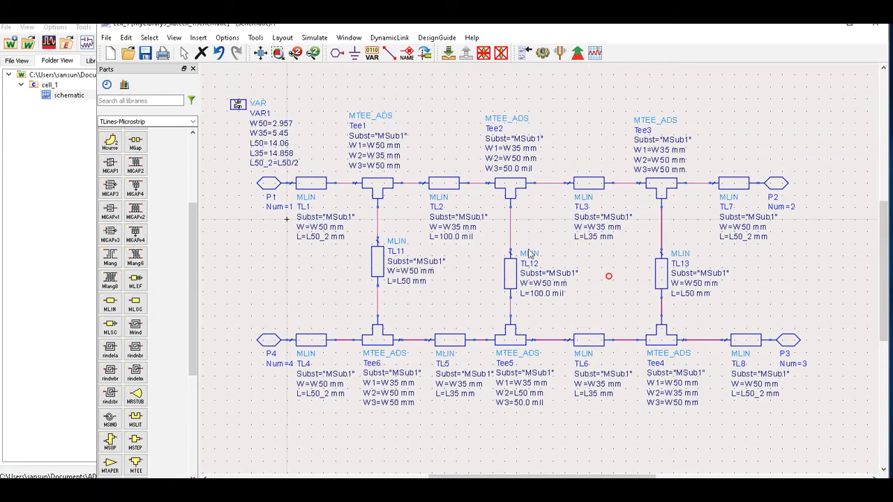
double_click(455, 236)
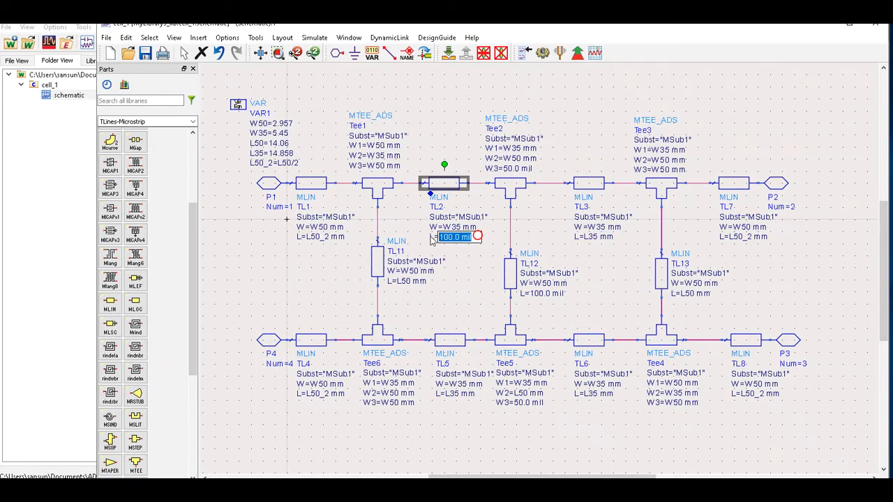
text(L35)
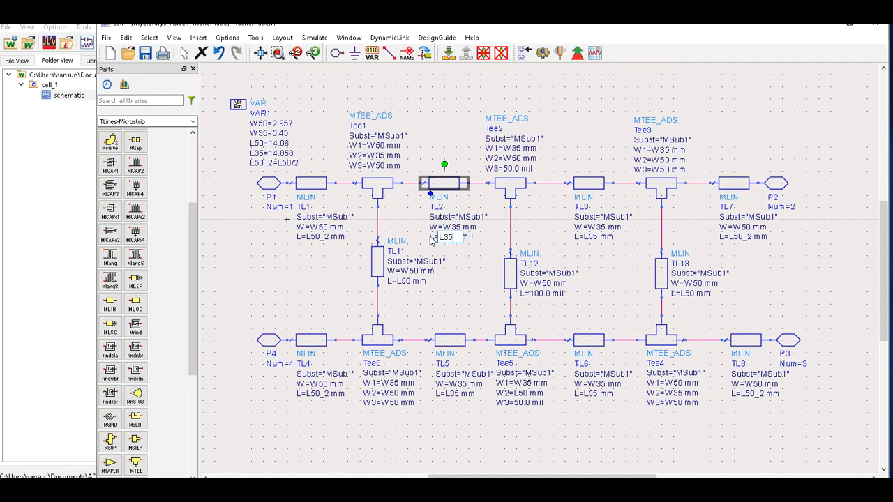
text( mm)
click(460, 305)
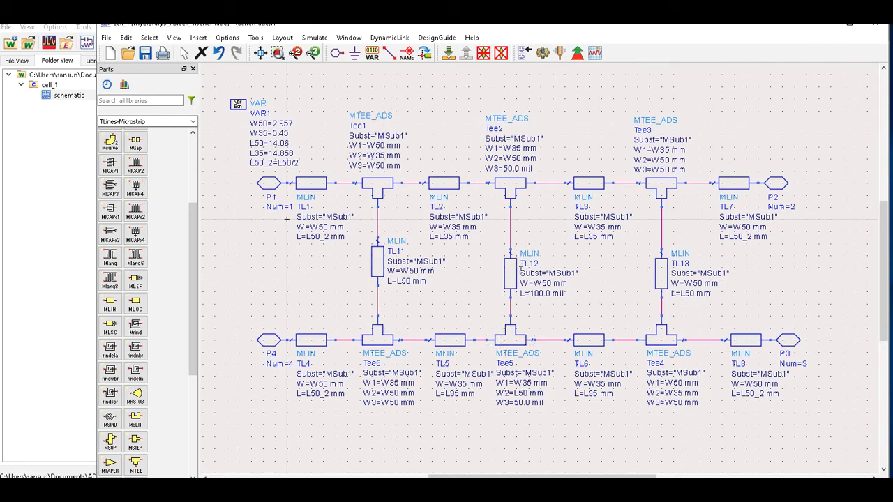
Add a variable W50x2=W50*2 to VAR1 and dismiss the duplicate-name warning.
double_click(237, 108)
click(270, 148)
click(270, 149)
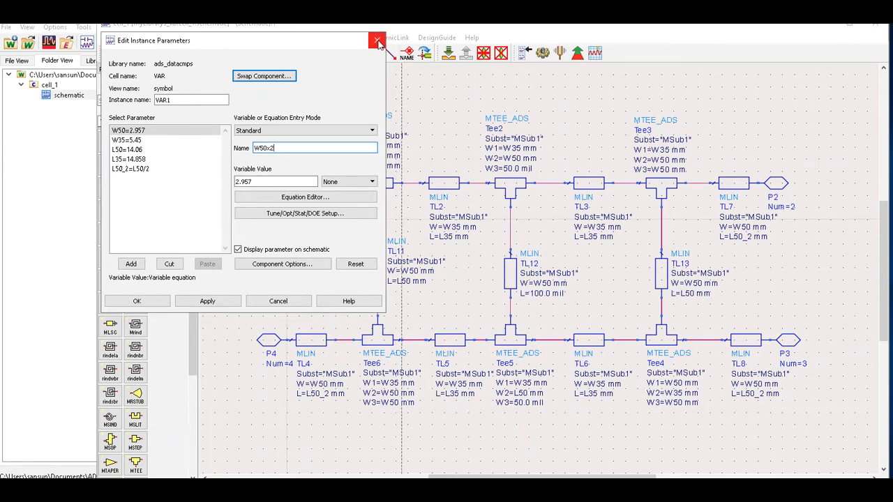
click(122, 172)
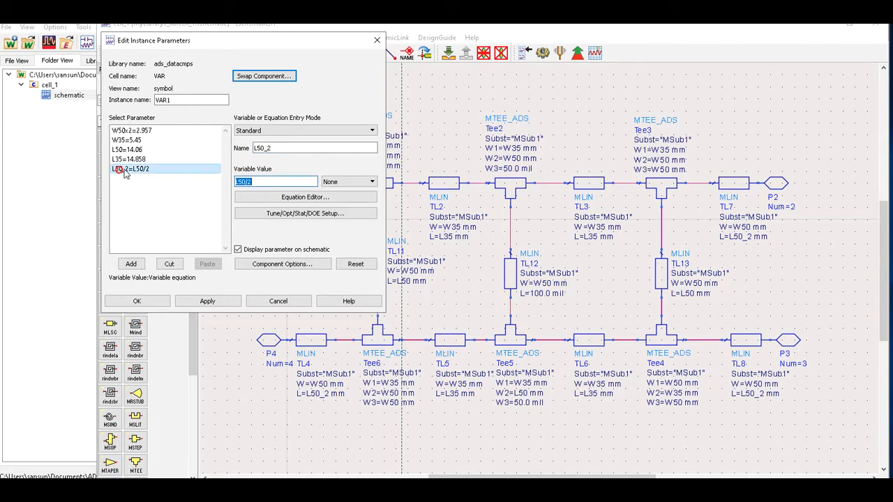
double_click(279, 147)
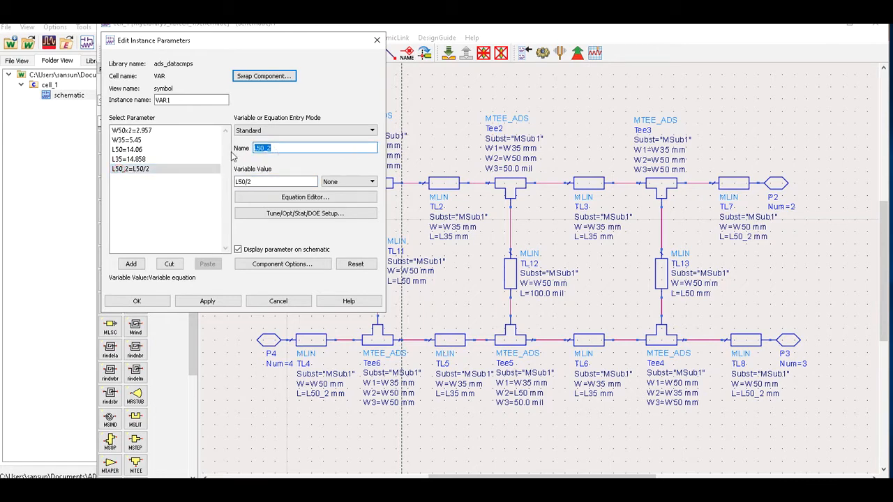
text(W50x)
double_click(267, 183)
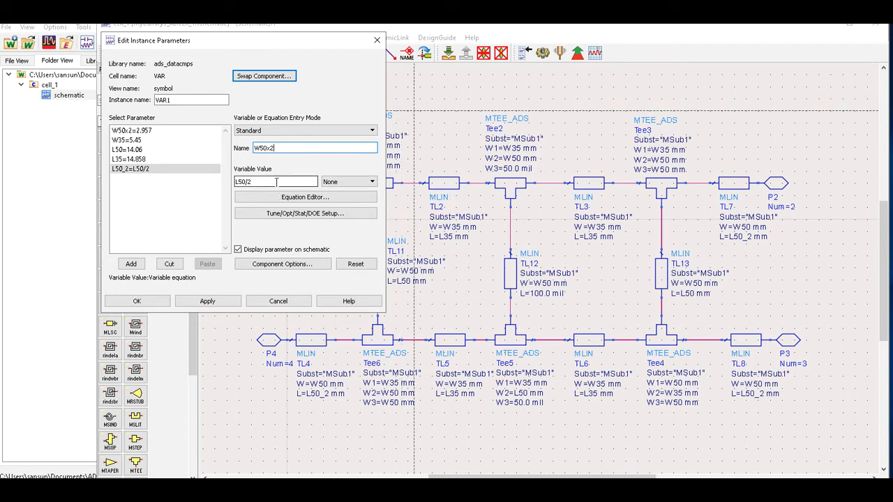
text(W50)
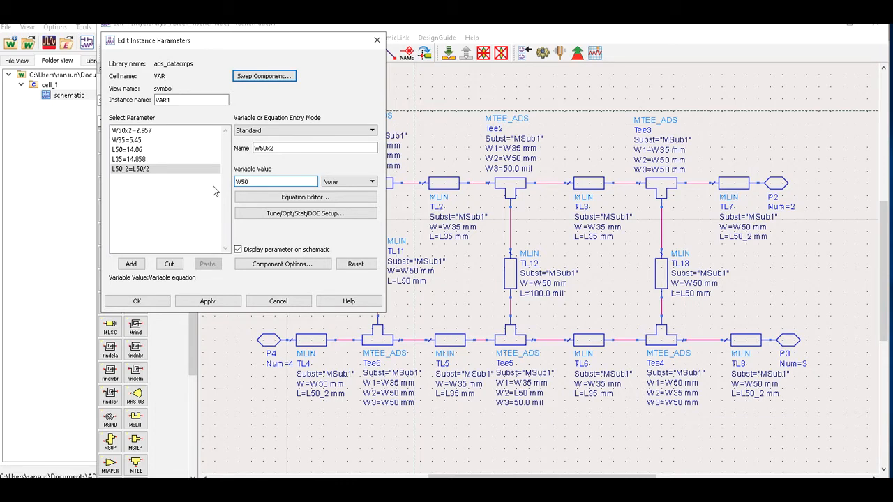
text(*2)
click(131, 264)
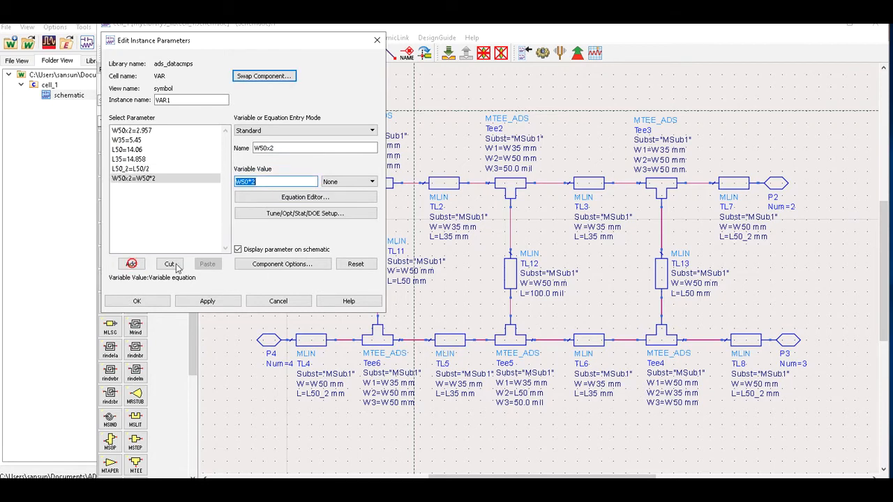
click(137, 301)
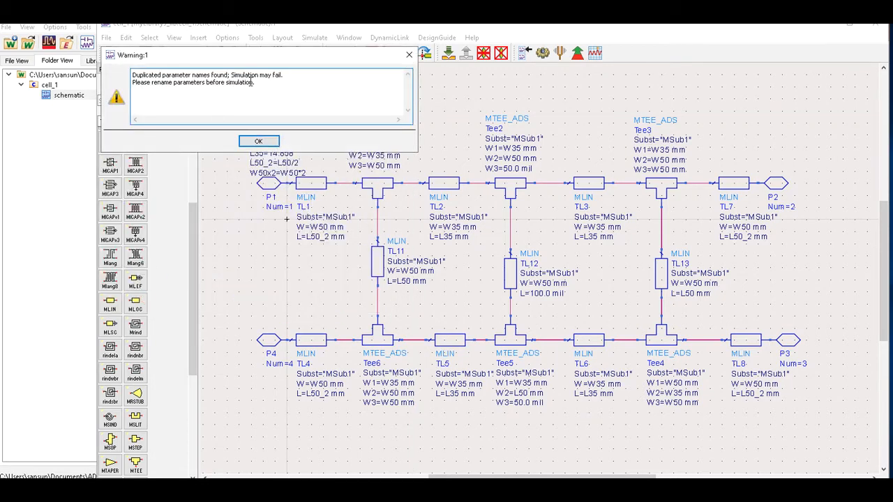
click(408, 54)
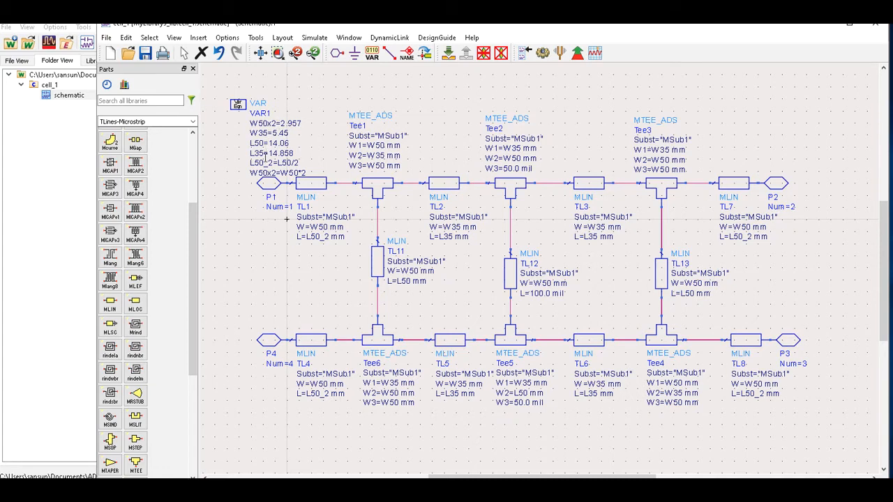
Restore the altered variable name back to W50 and recheck the VAR1 parameters.
click(267, 126)
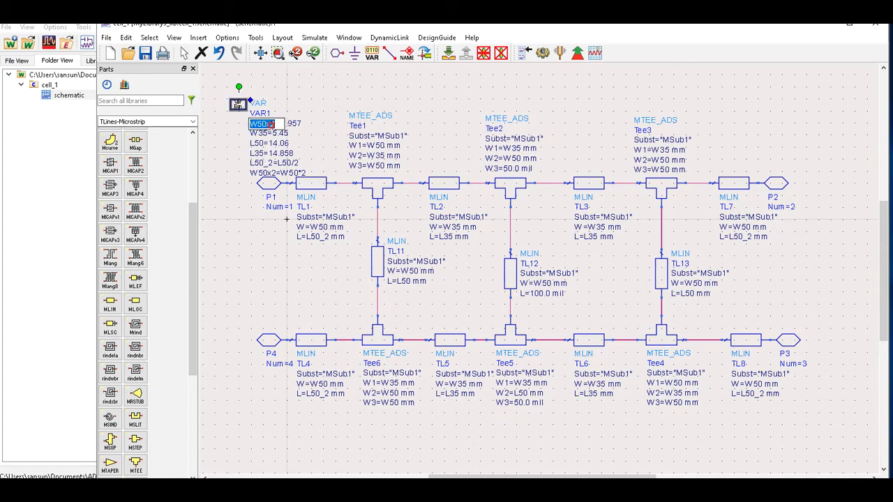
key(BackSpace)
key(BackSpace)
key(Return)
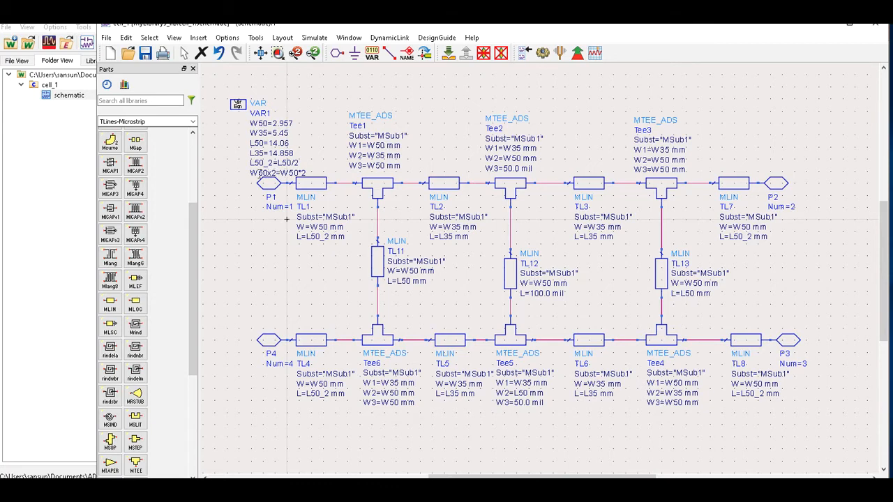
double_click(237, 105)
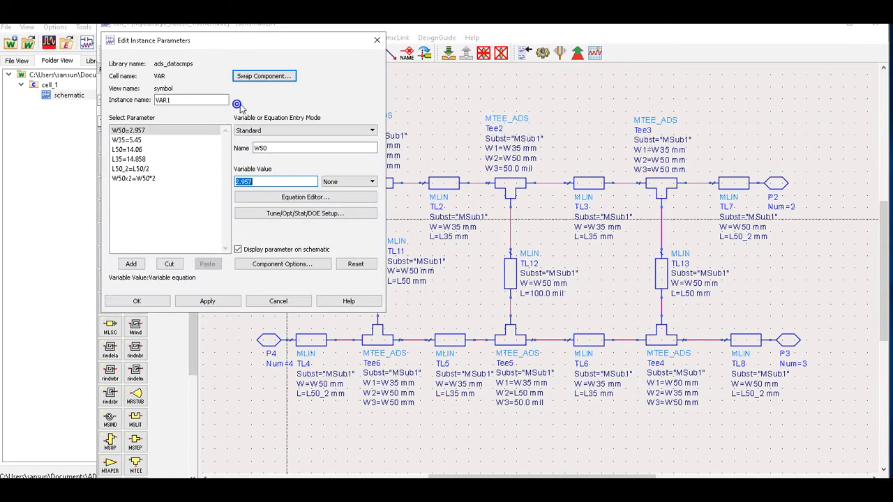
click(377, 39)
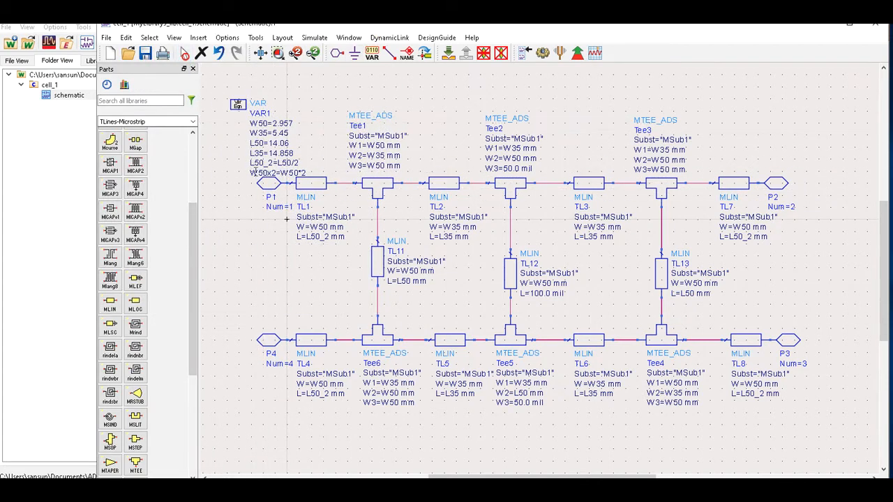
Rename the W50x2 variable to W50_x_2 directly on the schematic.
double_click(262, 173)
click(266, 173)
text(_x_)
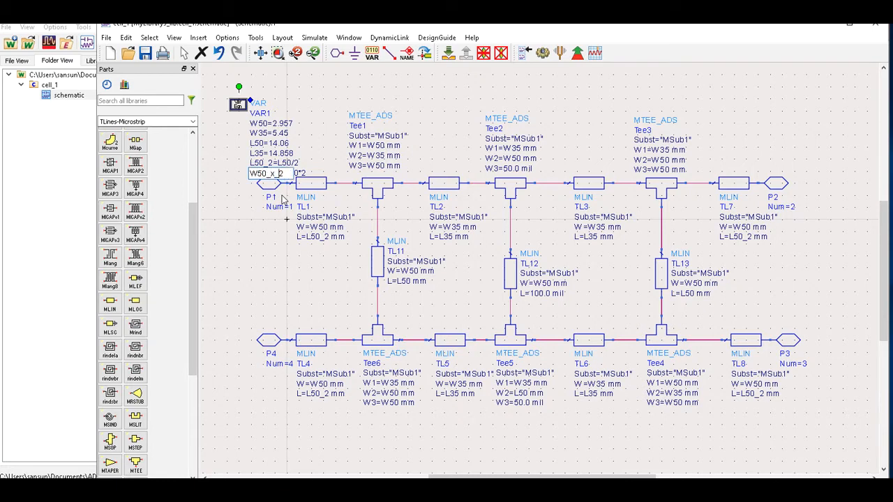
click(276, 173)
text(_)
key(ctrl+a)
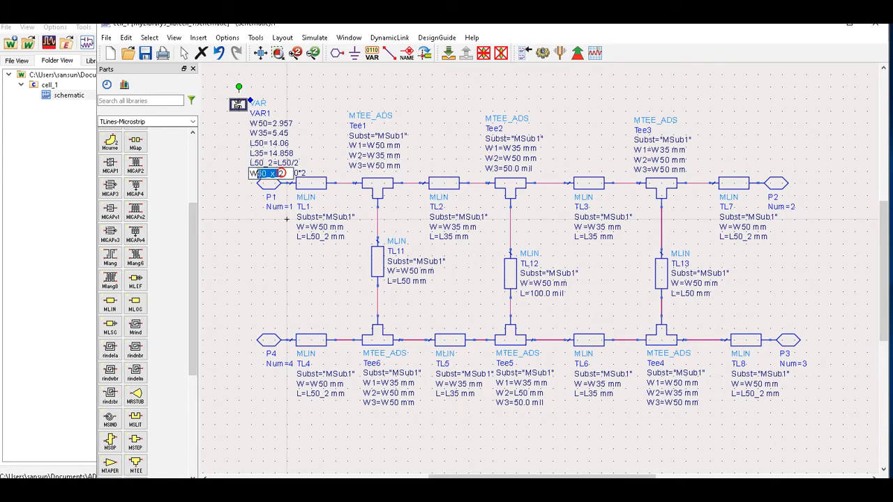
right_click(272, 173)
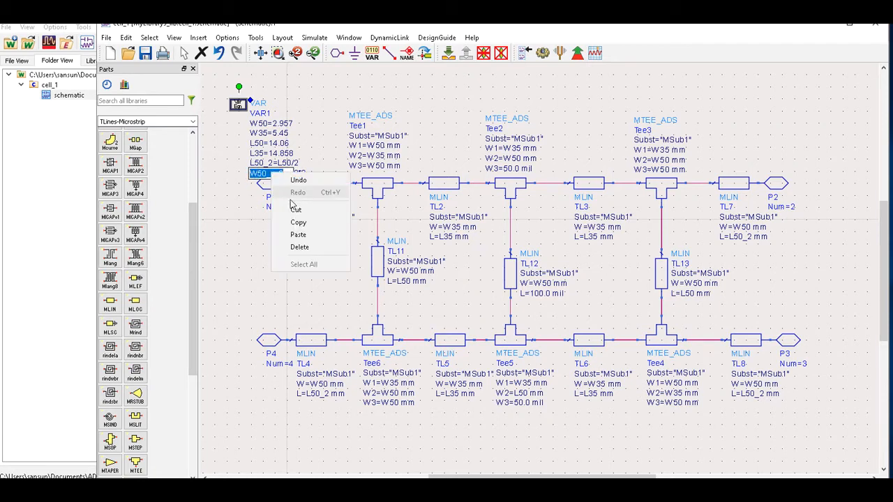
click(300, 219)
click(390, 89)
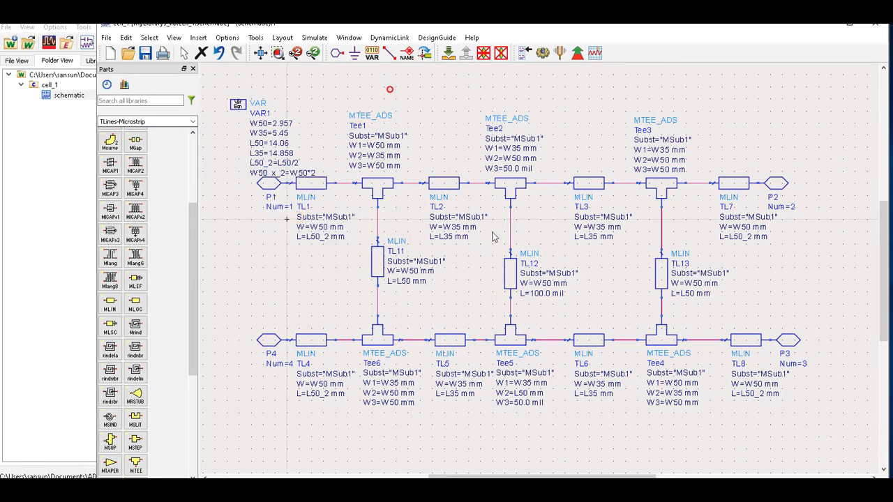
Change TL12's width from W50 to W50_x_2 mm and its length from 100.0 mil to L50 mm.
double_click(537, 293)
key(ctrl+a)
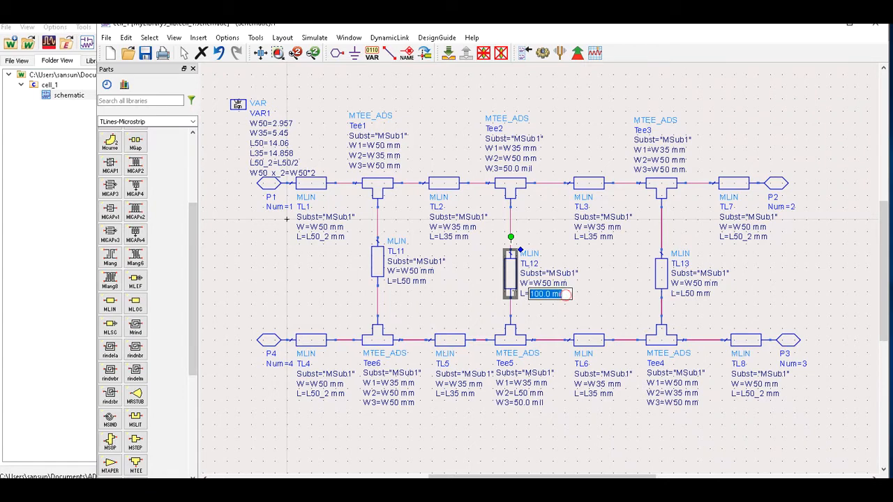
key(Return)
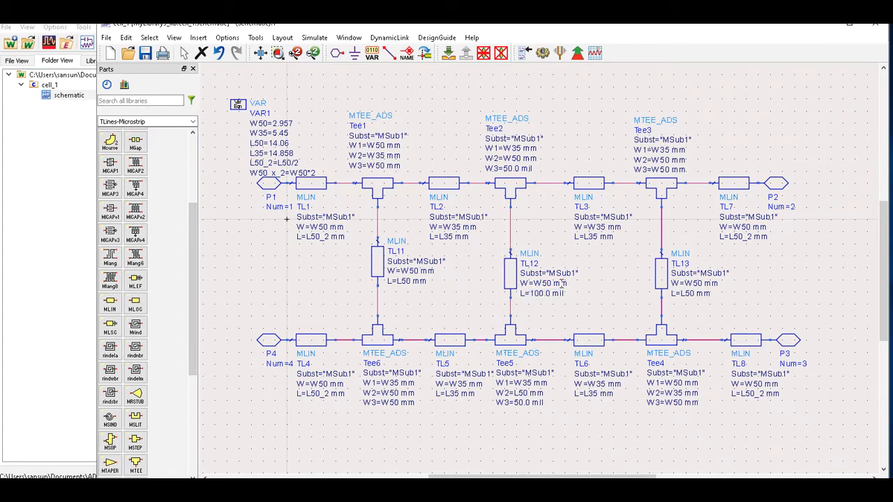
double_click(549, 283)
drag(568, 284, 509, 289)
text(W50_x_2)
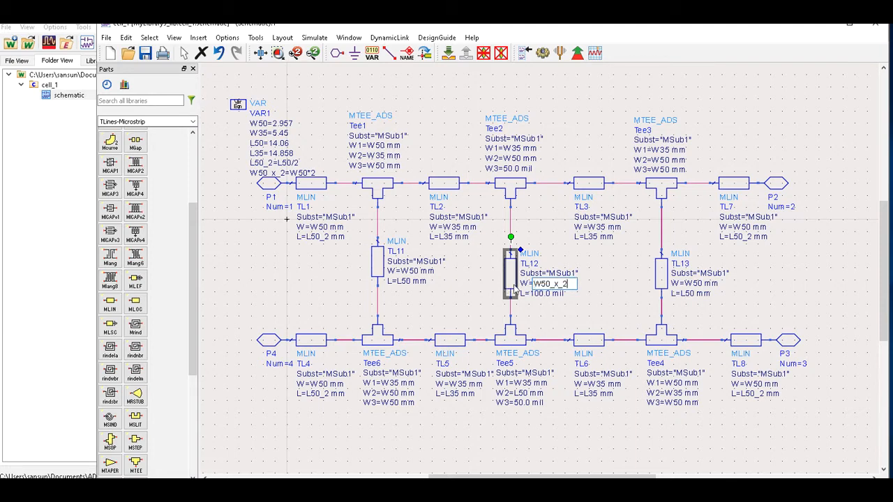
text( mm)
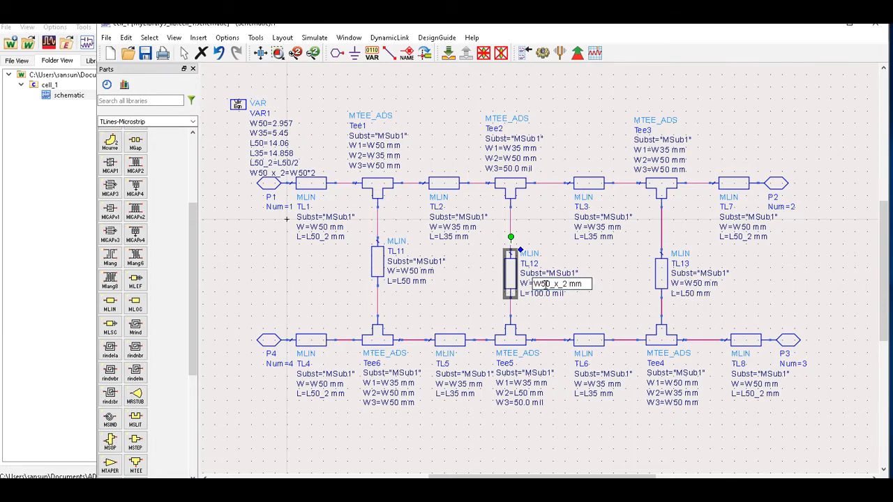
click(603, 305)
double_click(545, 294)
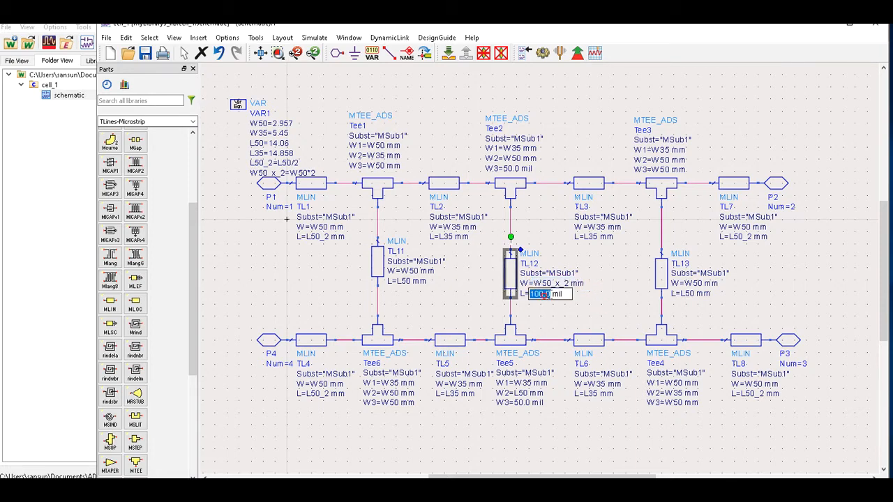
drag(565, 294, 522, 295)
text(L50 mm)
click(760, 300)
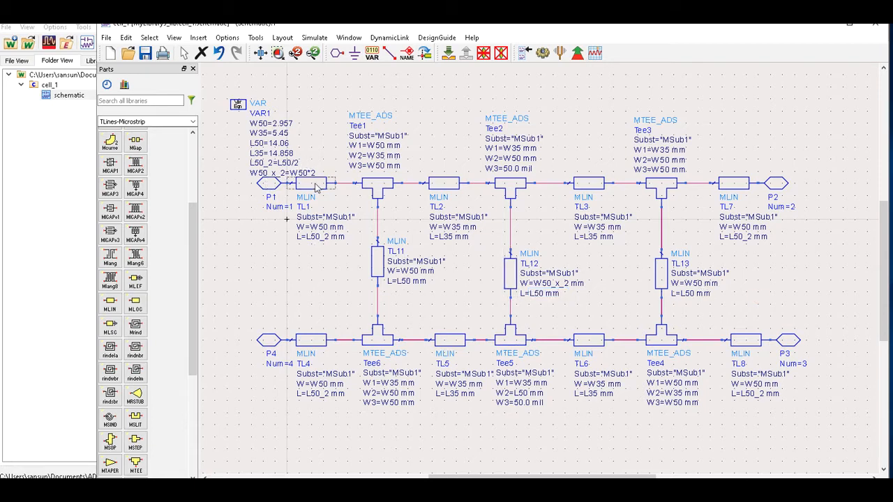
Drag the VAR1 block to the lower-left corner below the crossover and open the Layout menu.
drag(239, 106, 226, 406)
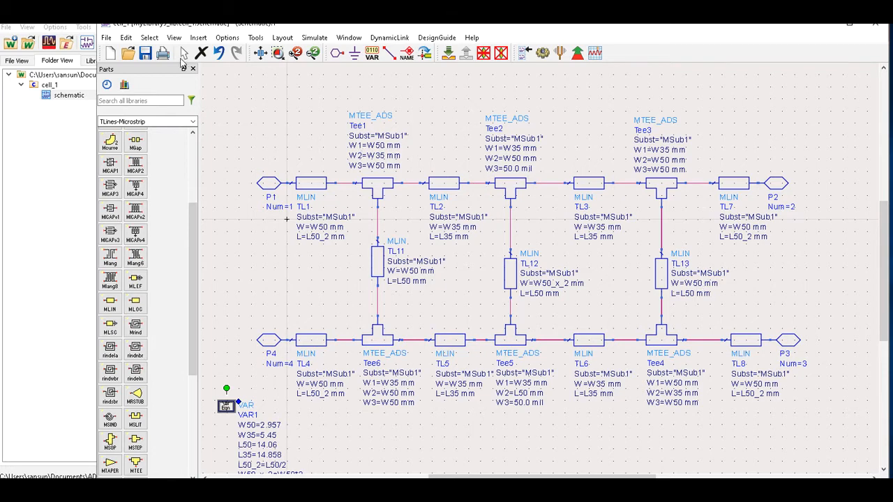
click(282, 38)
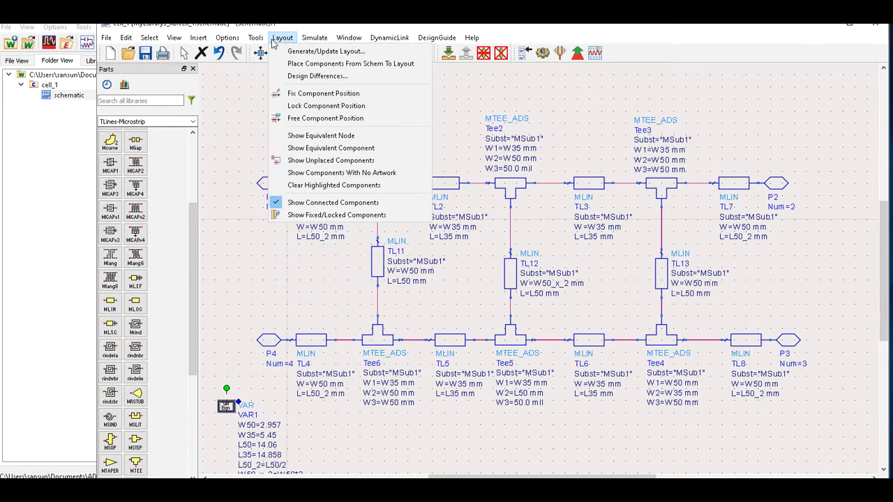
Run Generate/Update Layout using Standard ADS Layers at 0.0001 millimeter resolution.
click(348, 52)
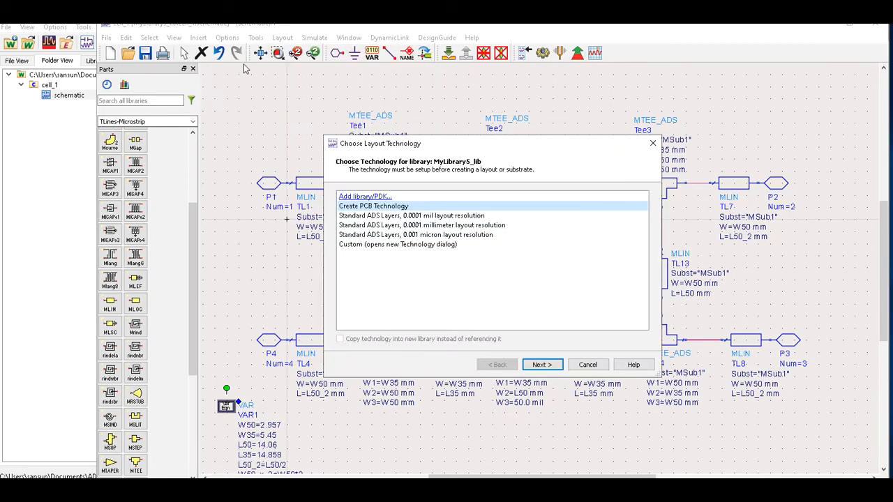
click(474, 226)
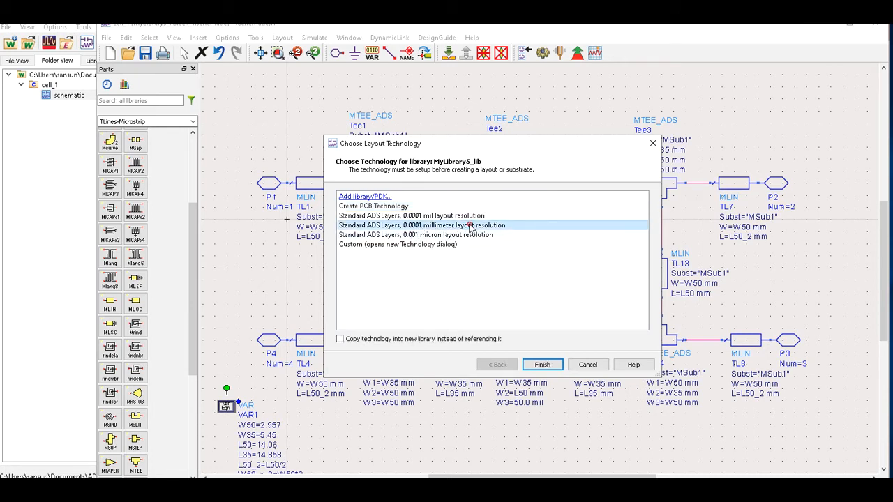
click(542, 364)
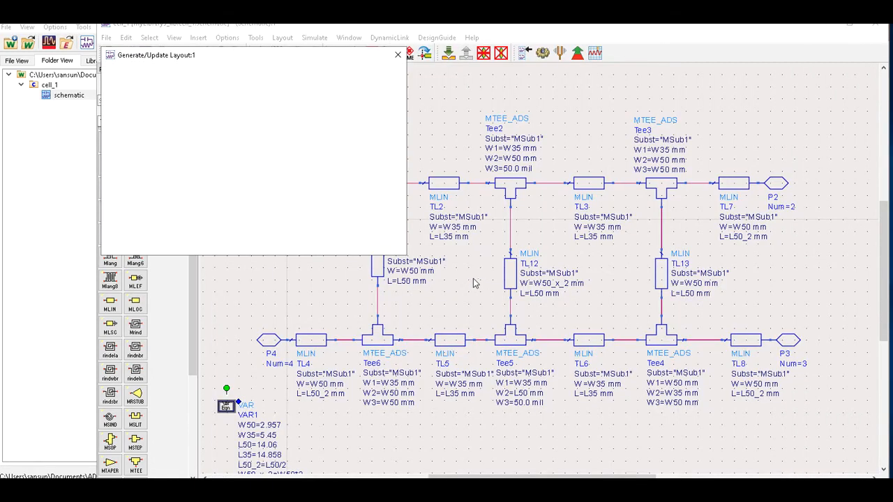
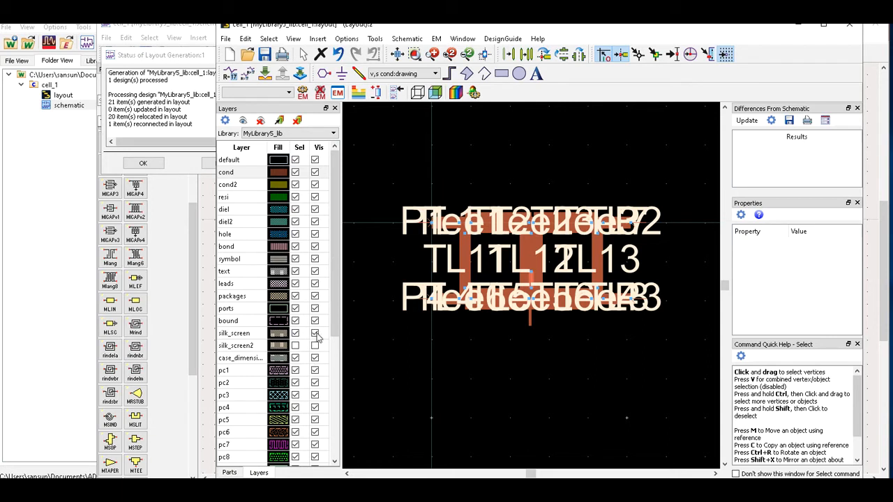
Hide the silk_screen layer so the coupler copper shows, keep the layout open, and zoom to fit.
click(315, 333)
scroll(487, 299, up, 2)
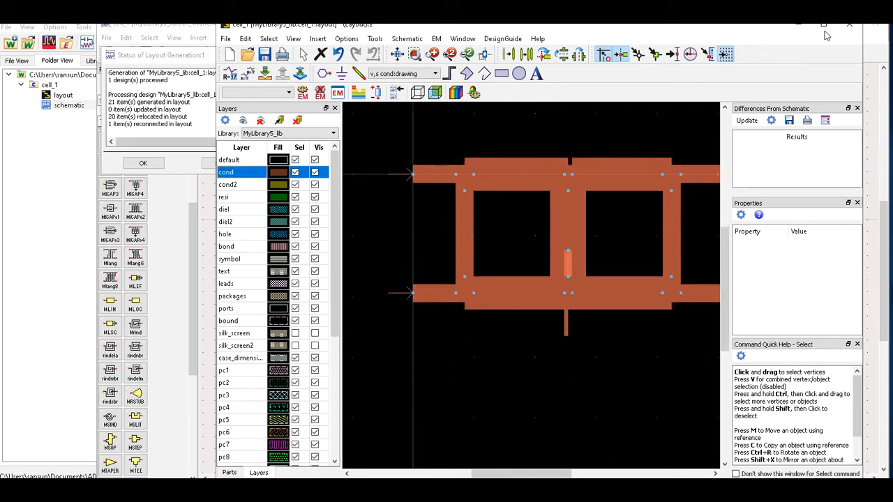
click(849, 25)
click(610, 276)
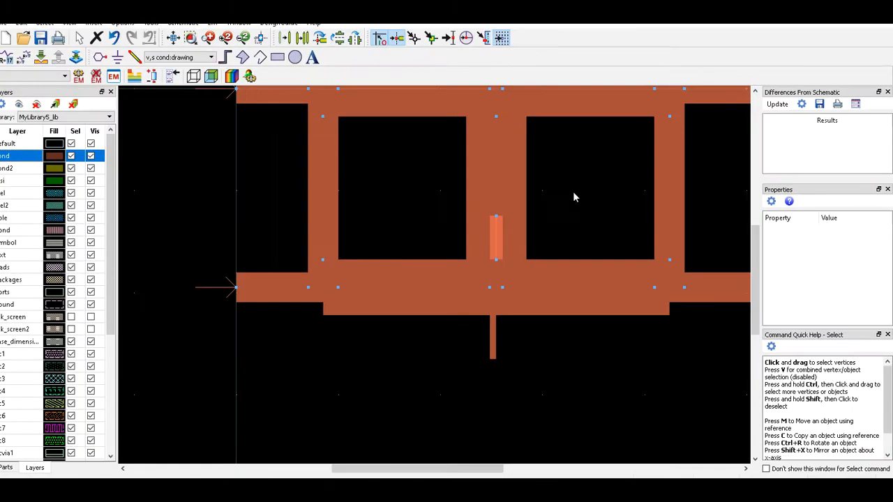
click(193, 40)
scroll(431, 259, up, 1)
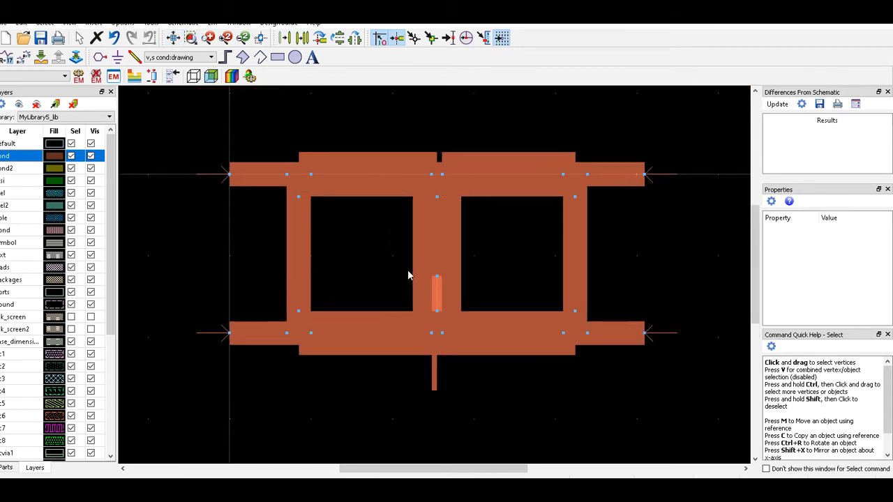
scroll(411, 275, up, 1)
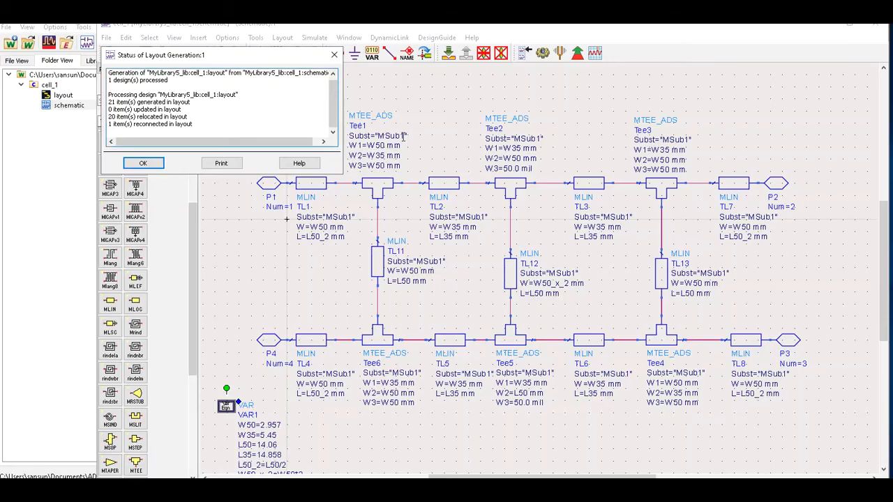
Dismiss the layout status report and look at Tee5's W3 value, leaving it unchanged.
click(153, 164)
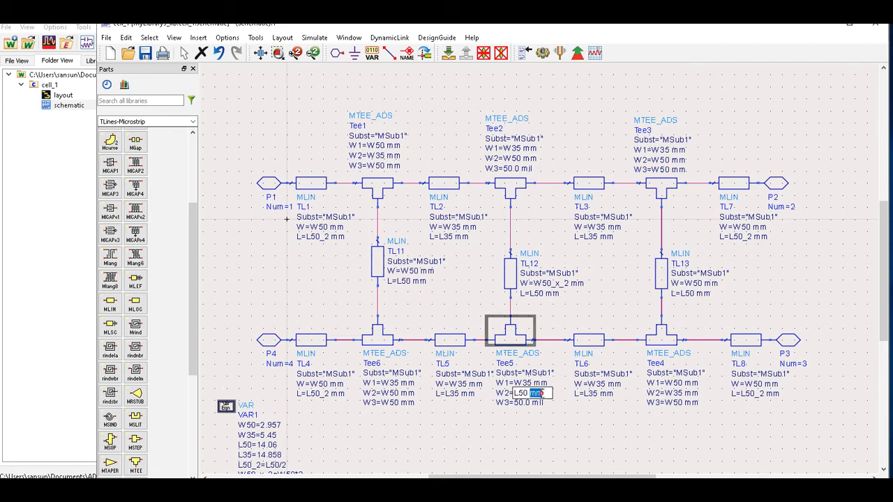
click(539, 403)
click(539, 403)
drag(546, 402, 536, 403)
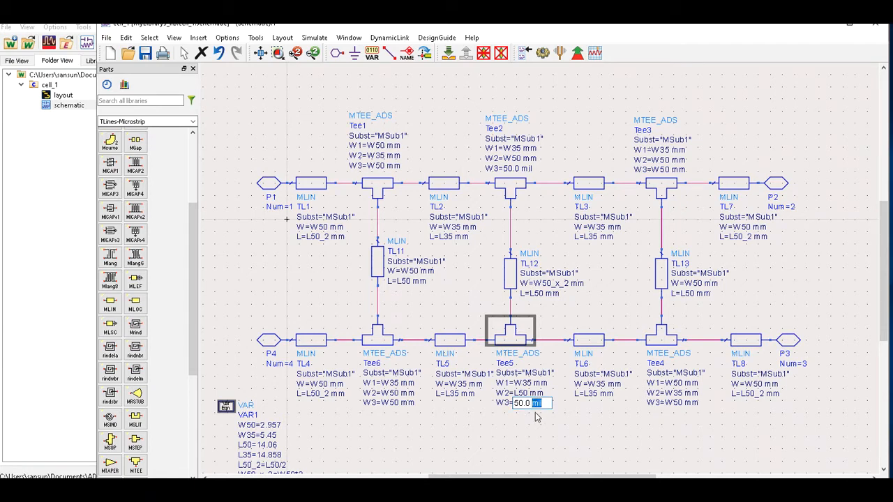
click(542, 403)
drag(549, 403, 514, 403)
click(558, 282)
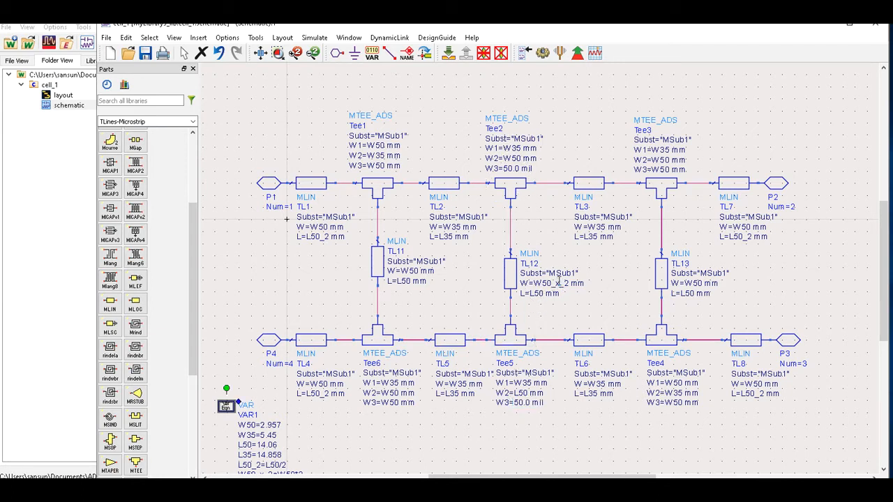
Copy the W50_x_2 width expression from TL12's W parameter.
double_click(561, 283)
key(ctrl+c)
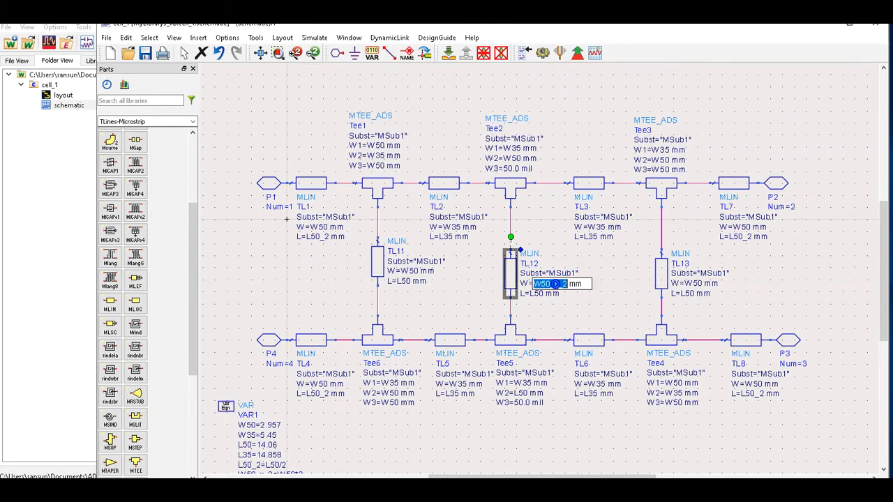
right_click(560, 284)
click(585, 334)
click(517, 169)
Set W3 of both Tee2 and Tee5 to W50_x_2 mm.
double_click(513, 168)
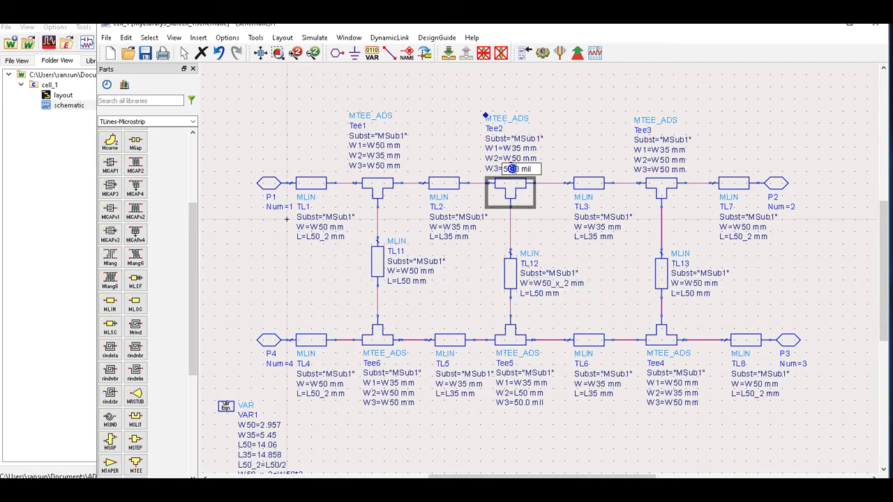
drag(535, 169, 485, 172)
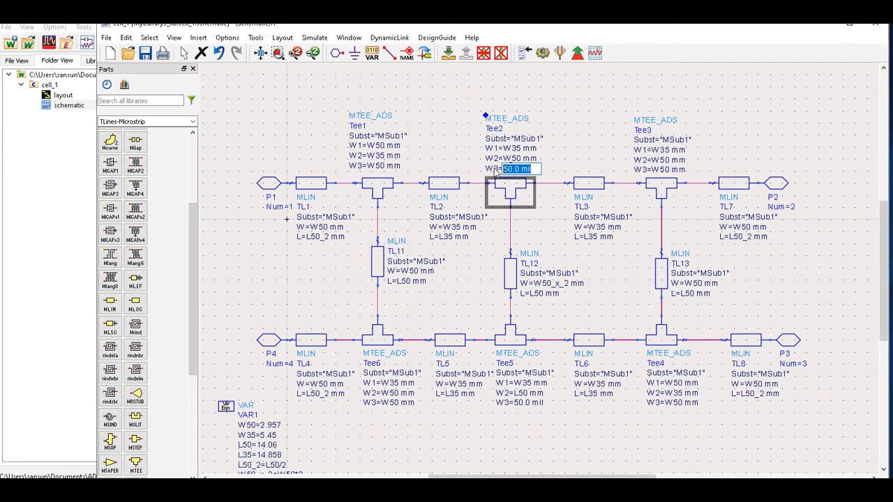
key(ctrl+v)
text(mm)
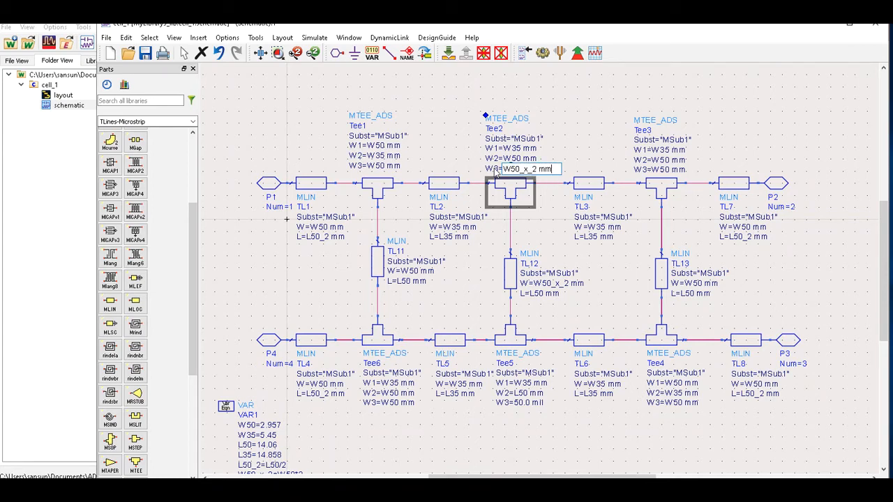
click(619, 410)
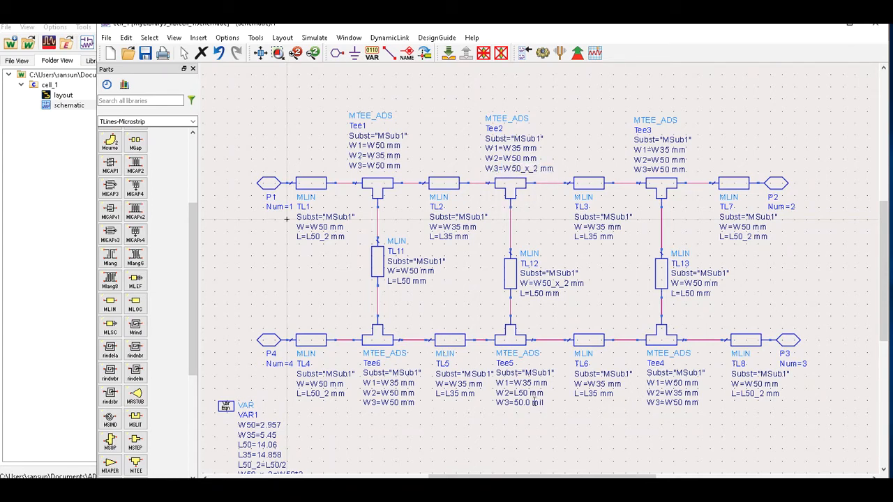
click(526, 403)
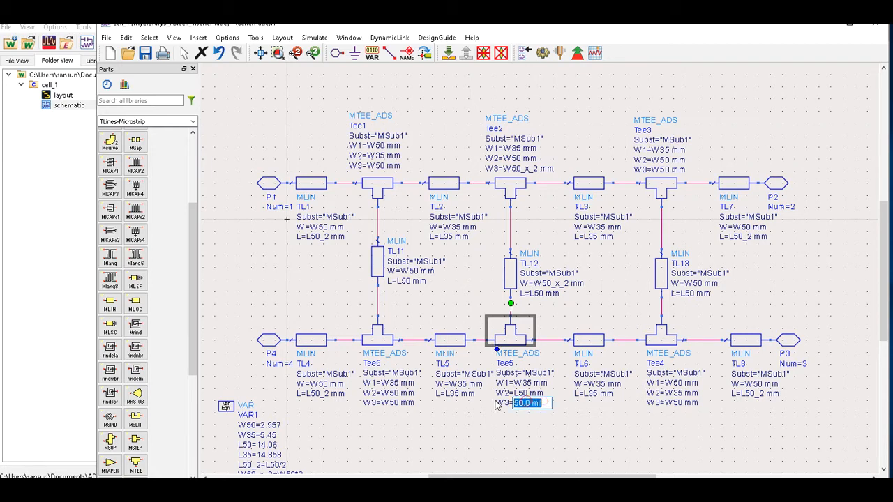
key(ctrl+v)
text(mm)
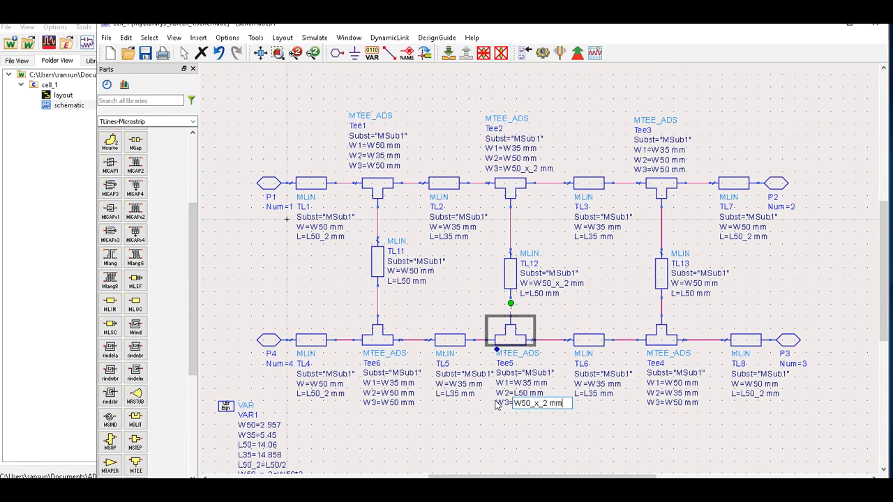
click(549, 420)
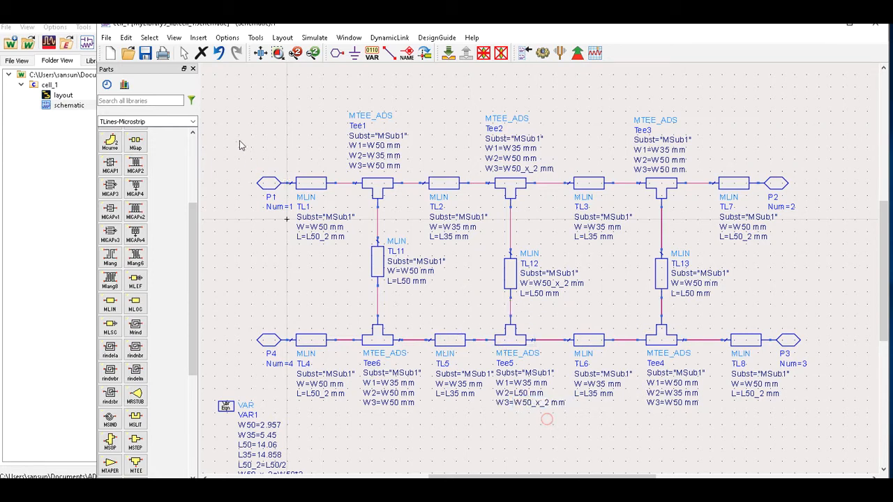
Regenerate the layout for the entire design, check the widened centre branch, and return to the schematic.
click(282, 38)
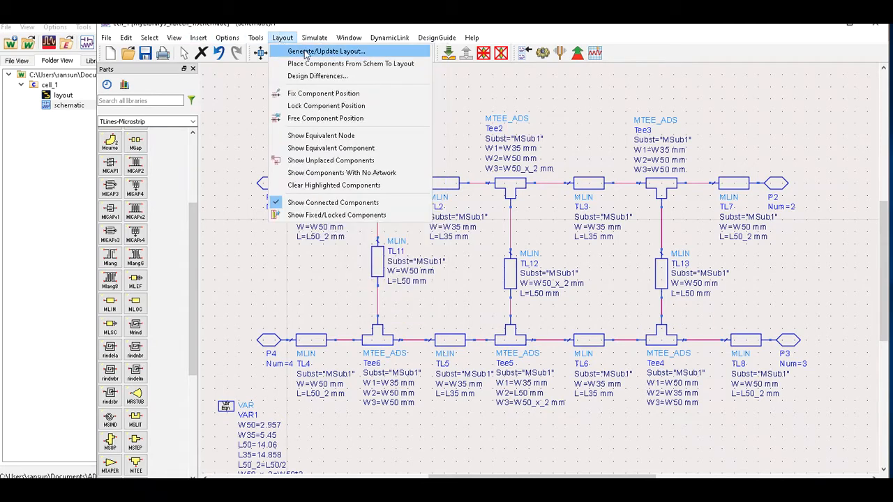
click(307, 52)
click(141, 244)
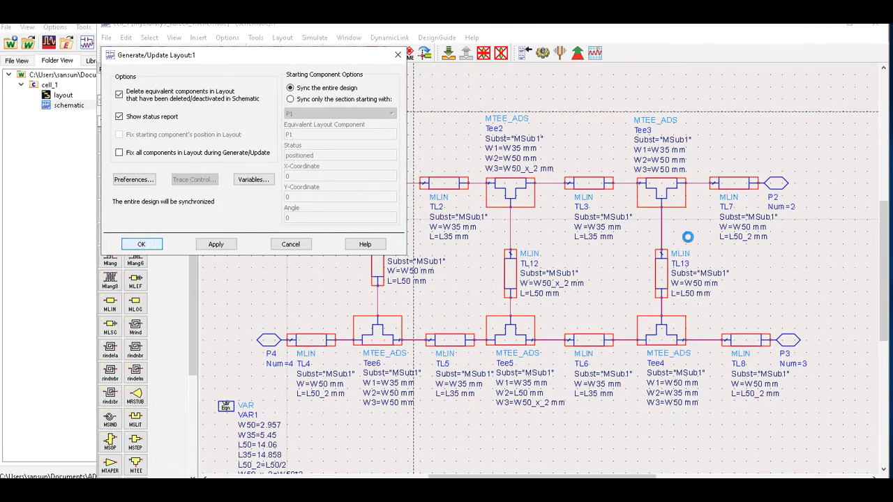
scroll(541, 281, up, 4)
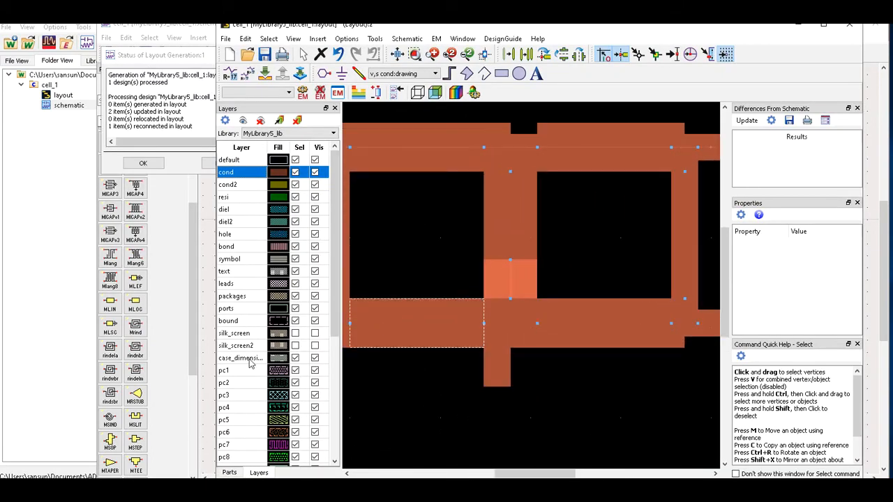
scroll(513, 326, down, 4)
click(520, 271)
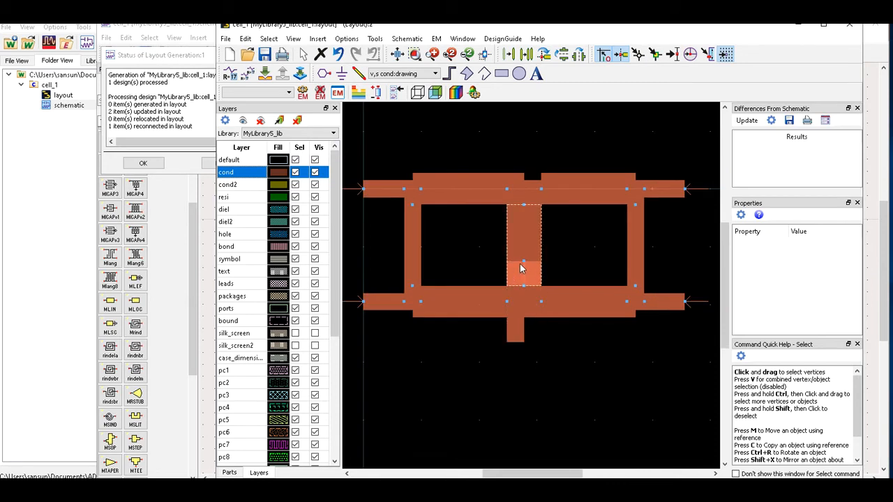
click(522, 312)
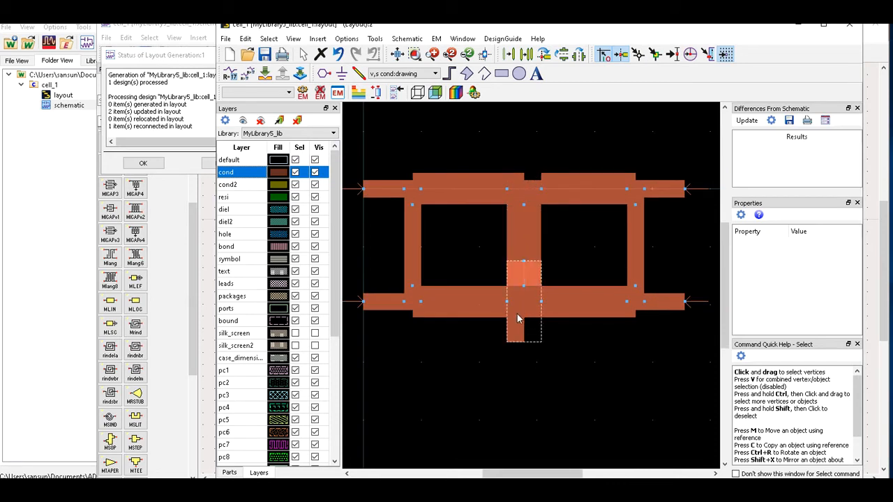
click(800, 28)
click(148, 164)
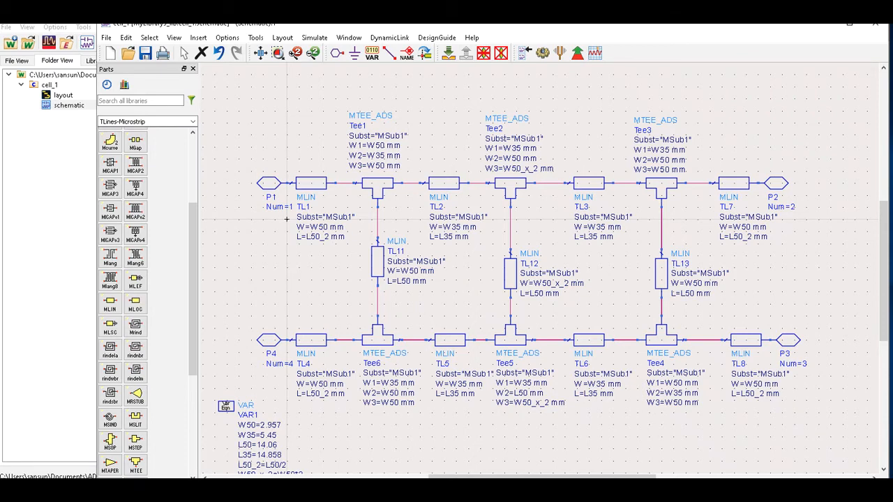
drag(489, 25, 488, 14)
click(758, 494)
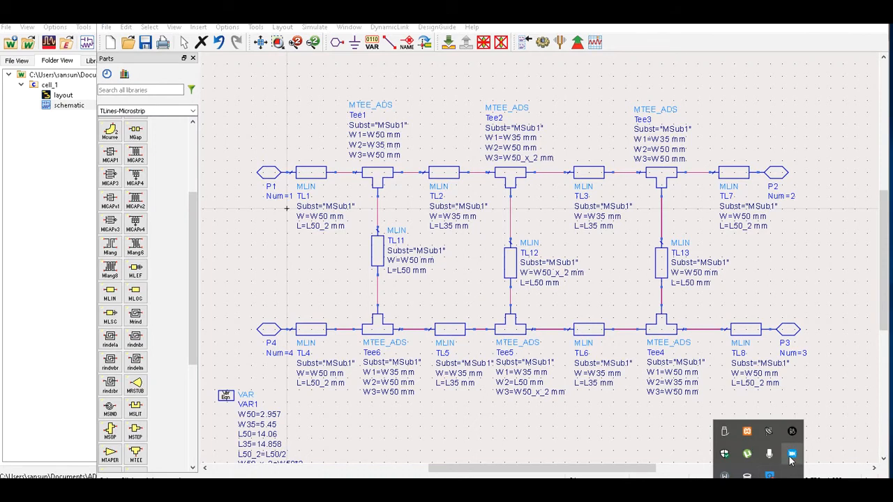
click(791, 453)
click(413, 331)
click(426, 327)
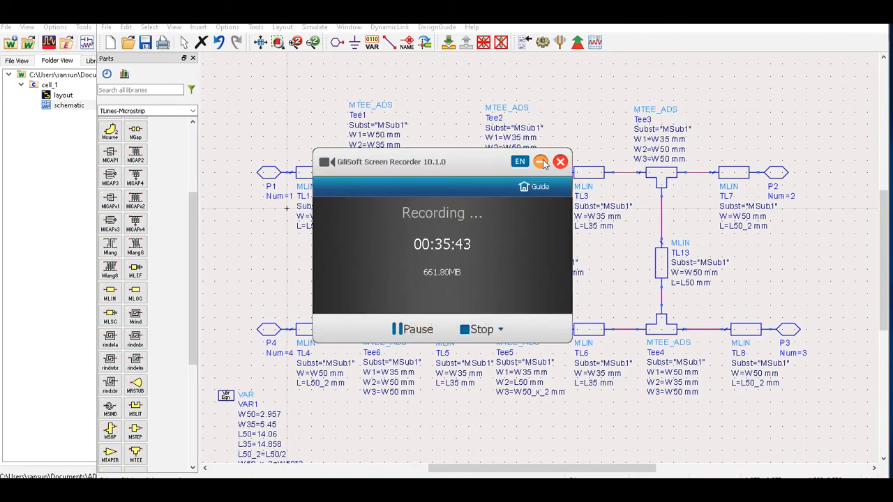
click(542, 162)
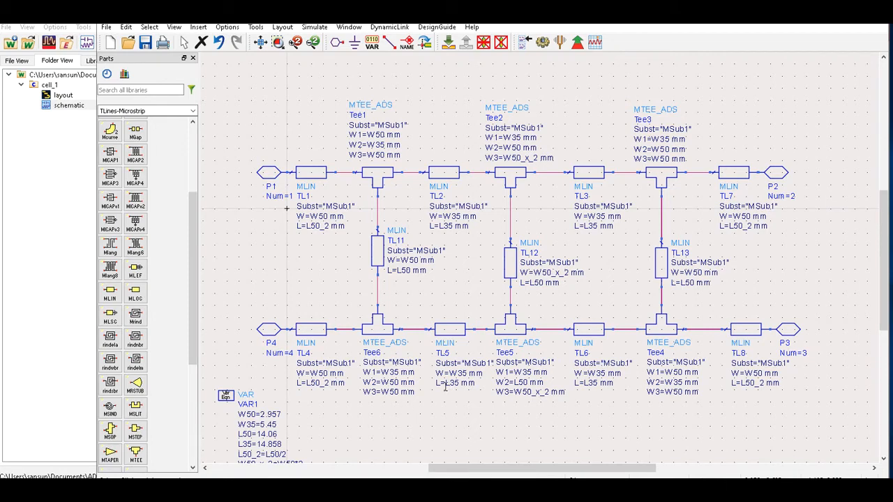
click(451, 329)
Change the W2 width of Tee5 and Tee2 from W50 to W35 mm.
double_click(519, 382)
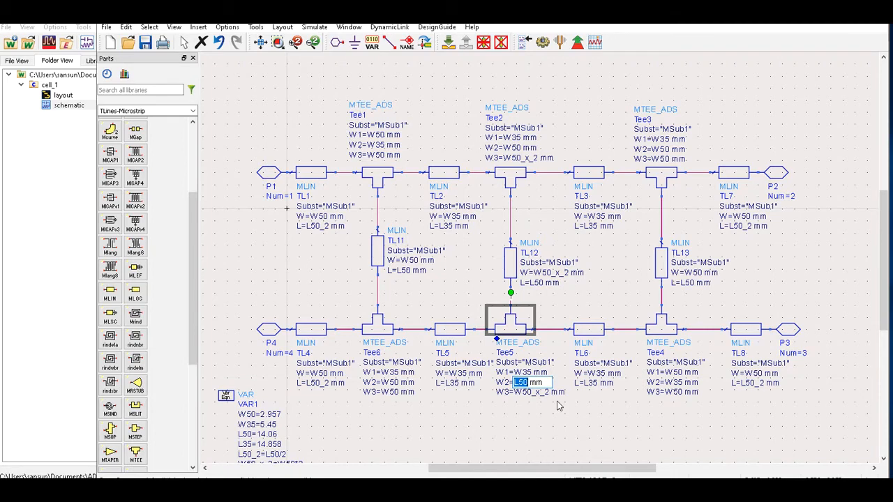
text(W35)
click(524, 146)
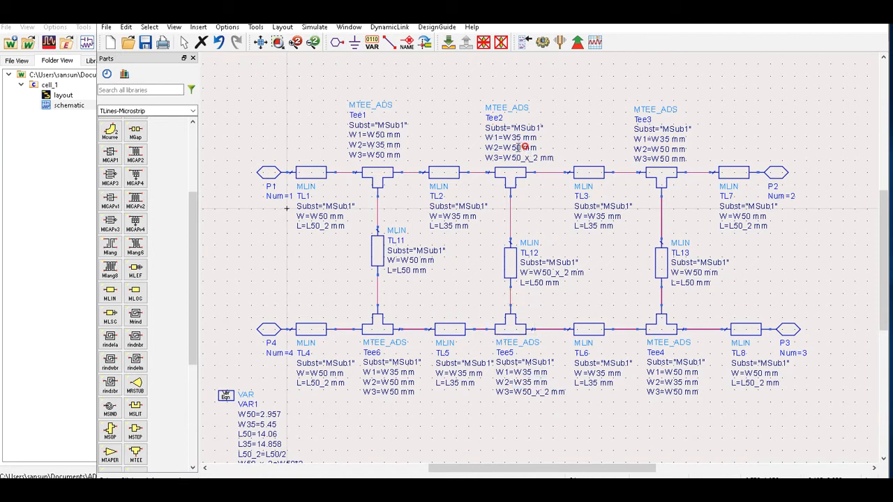
double_click(523, 148)
key(BackSpace)
key(BackSpace)
text(35)
click(574, 141)
click(442, 174)
click(282, 27)
Regenerate the layout syncing the entire design, inspect the new traces, and maximize the layout window.
click(292, 40)
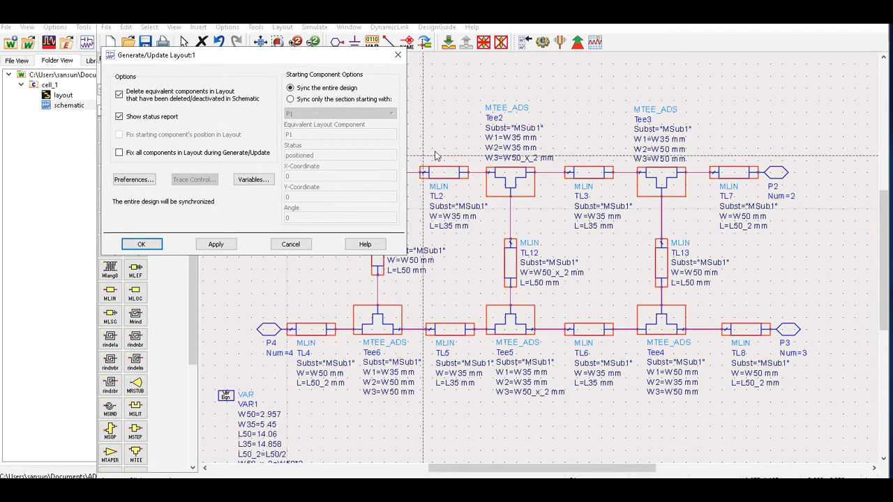
click(143, 245)
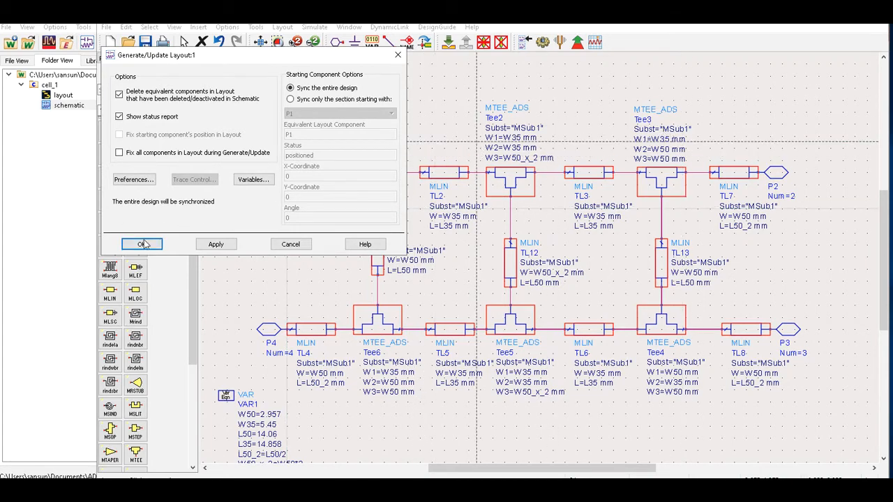
click(142, 245)
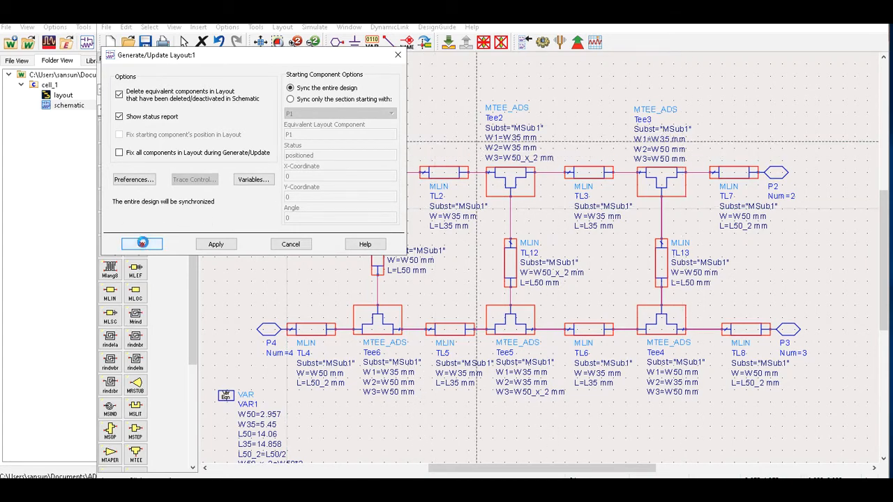
scroll(535, 278, up, 1)
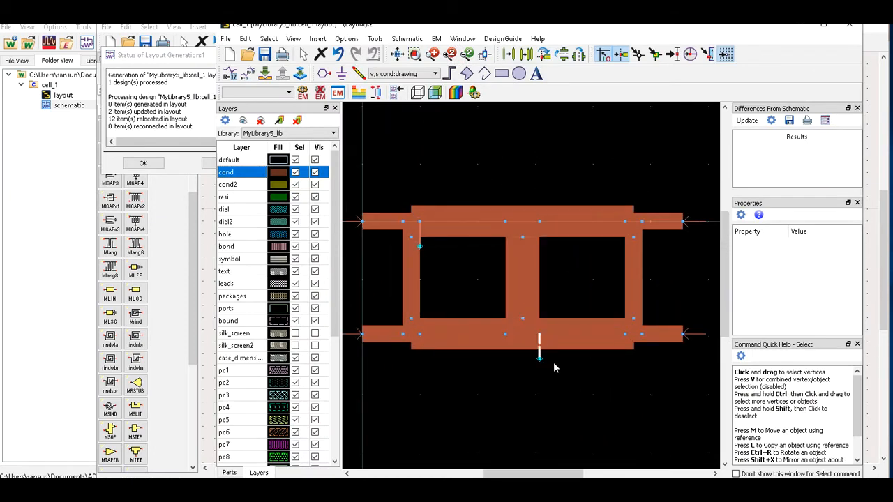
click(538, 354)
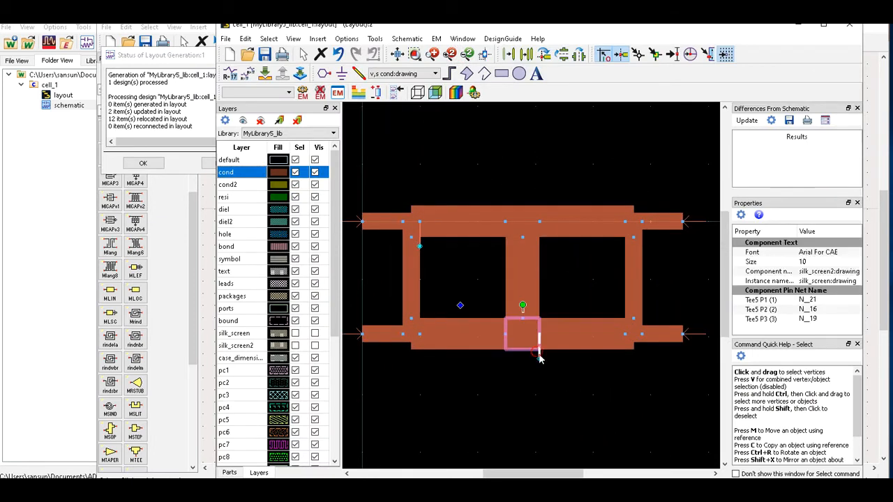
click(541, 358)
click(542, 370)
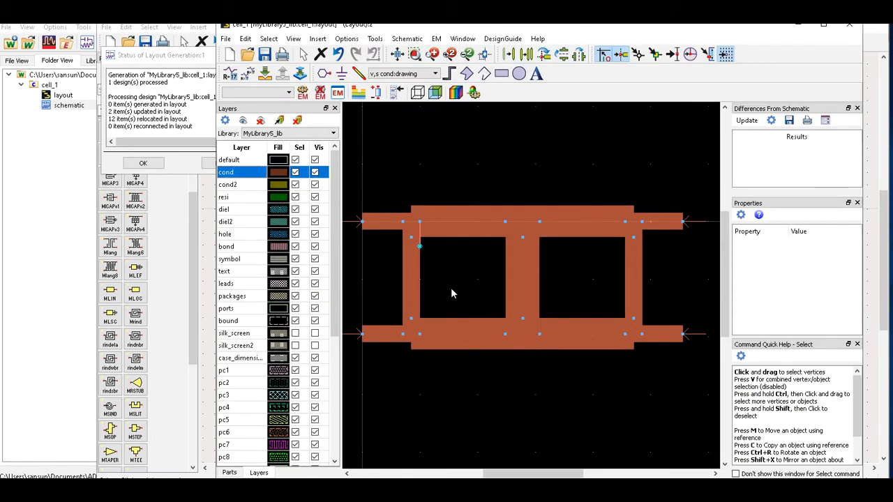
click(420, 241)
click(421, 242)
click(524, 412)
click(823, 24)
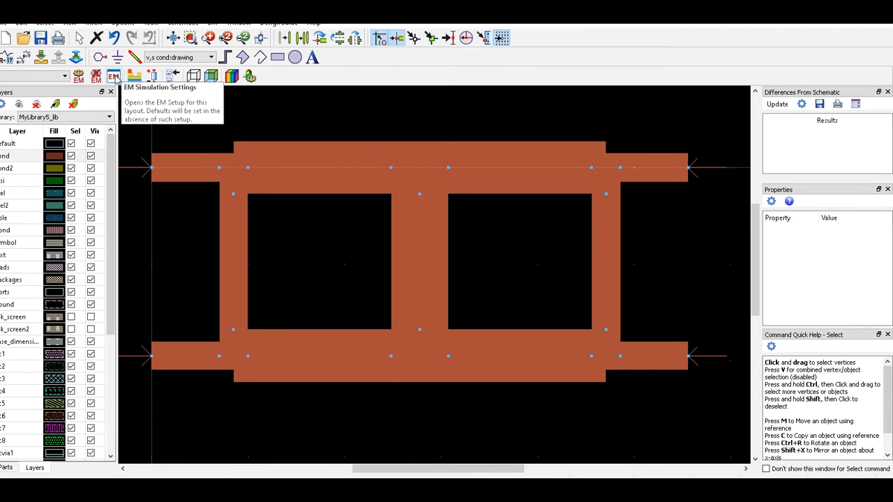
Create the emSetup EM view for cell_1 using Momentum Microwave and show its substrate settings.
click(113, 77)
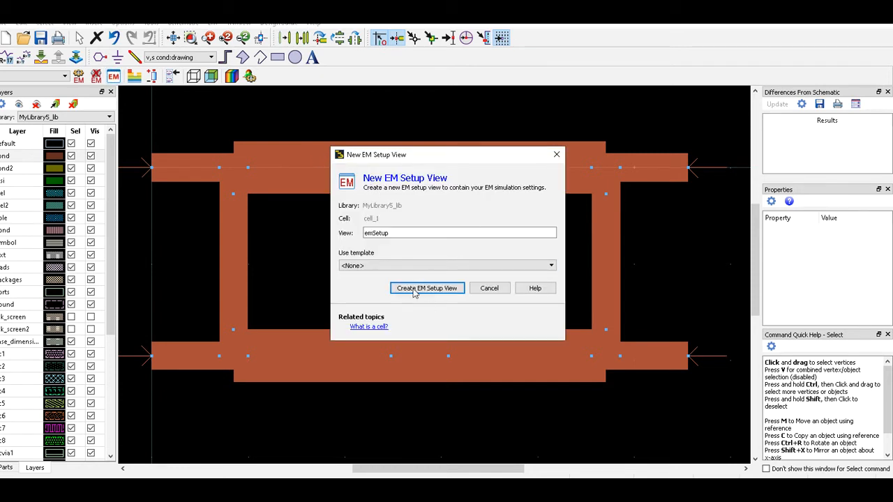
click(432, 293)
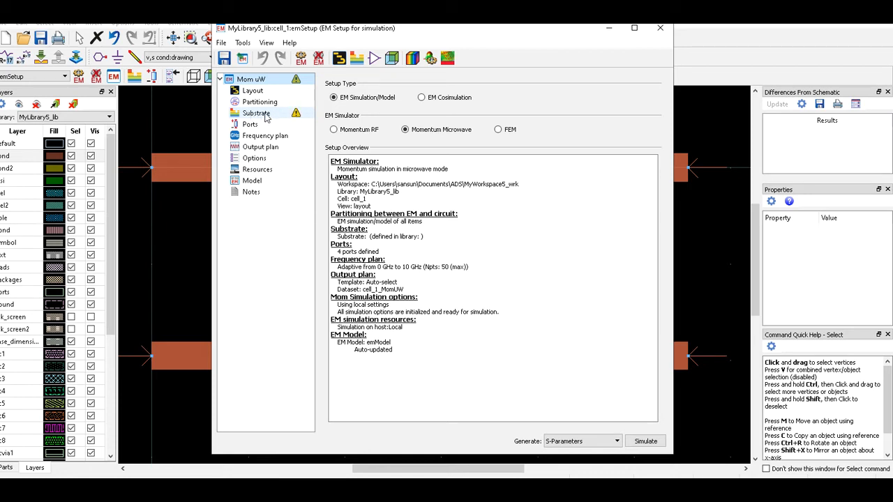
click(266, 117)
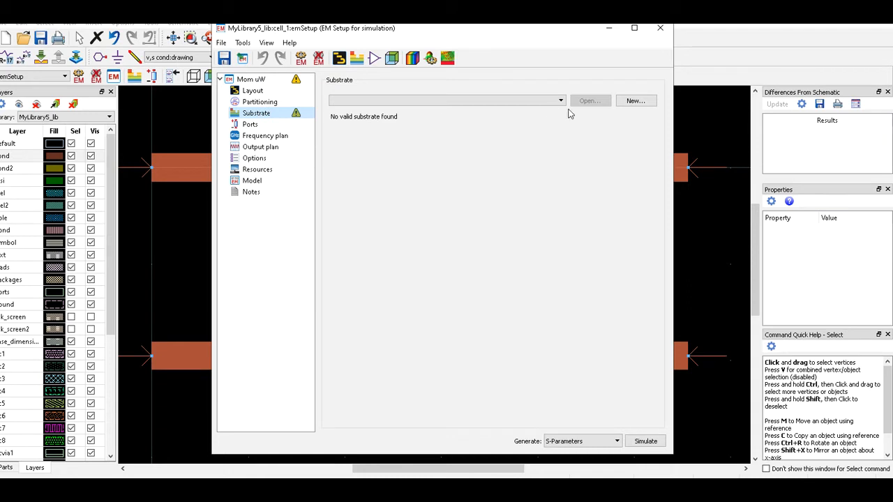
Create substrate1 from the 25 mil Alumina substrate template.
click(541, 102)
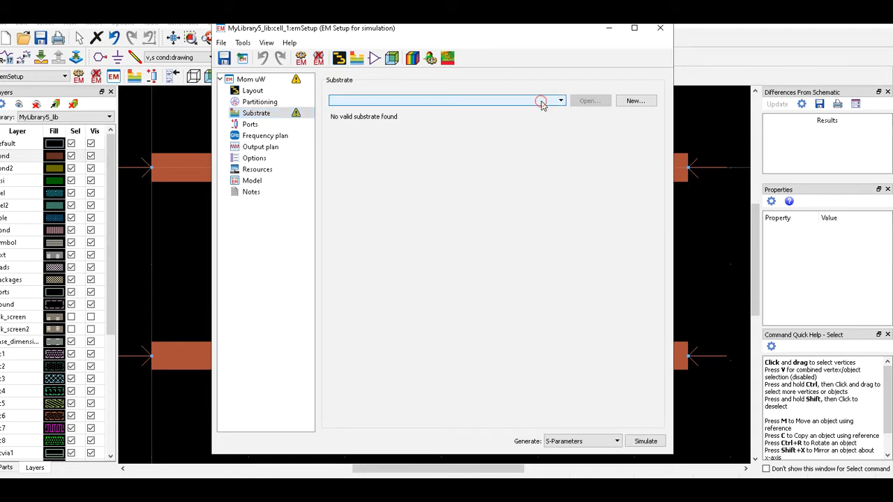
click(635, 101)
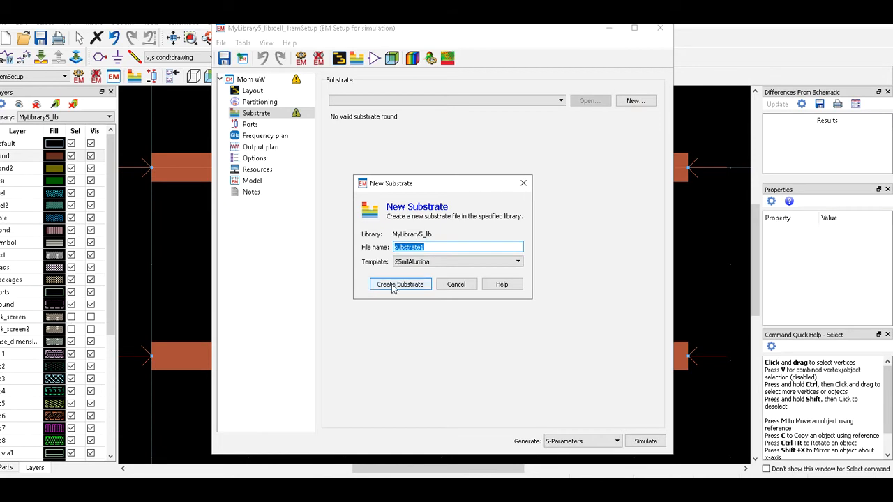
click(392, 286)
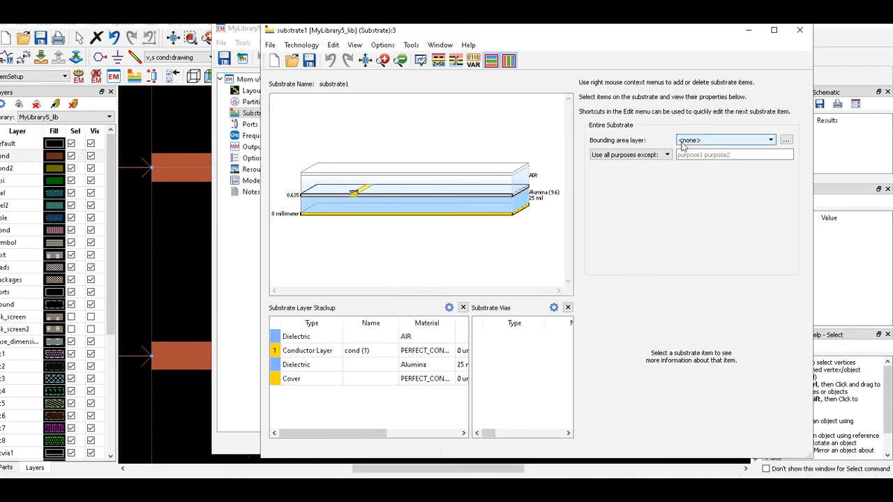
Select substrate1's Alumina dielectric layer and open the library's Material Definitions.
click(492, 208)
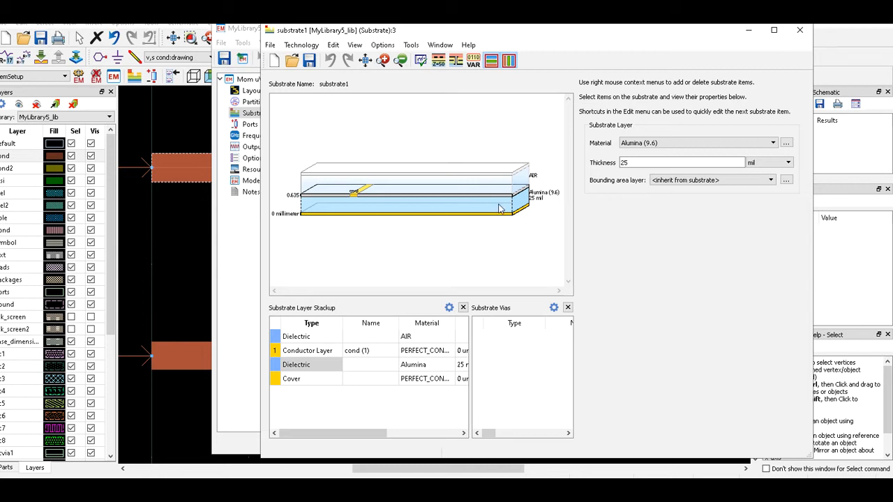
mouse_move(499, 208)
click(767, 144)
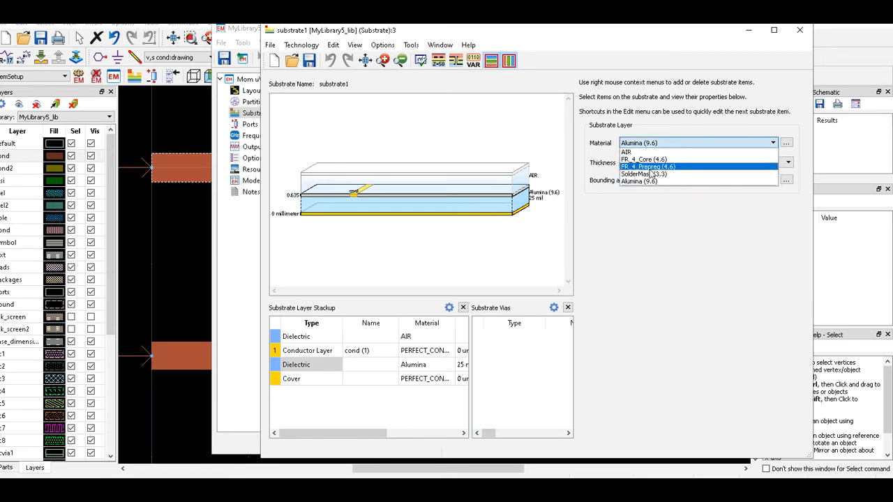
click(786, 144)
click(786, 144)
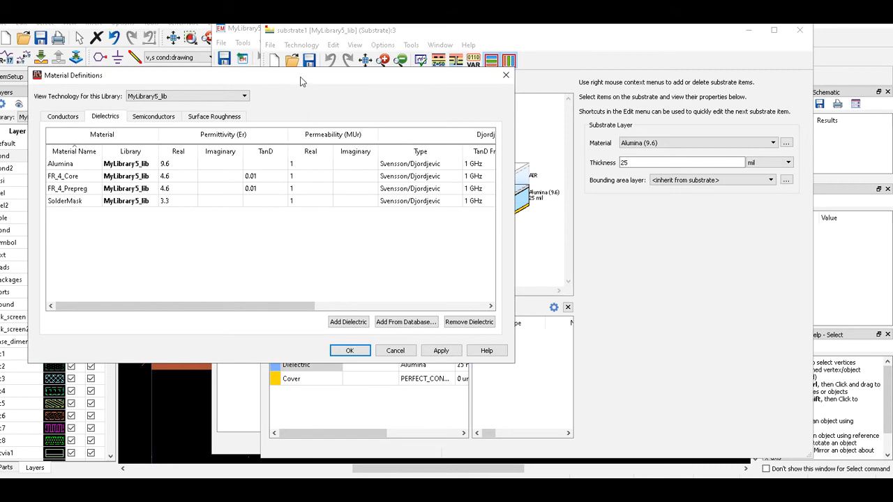
Add FR_4 from the database dielectrics to the library materials and confirm the definitions.
drag(300, 82, 356, 71)
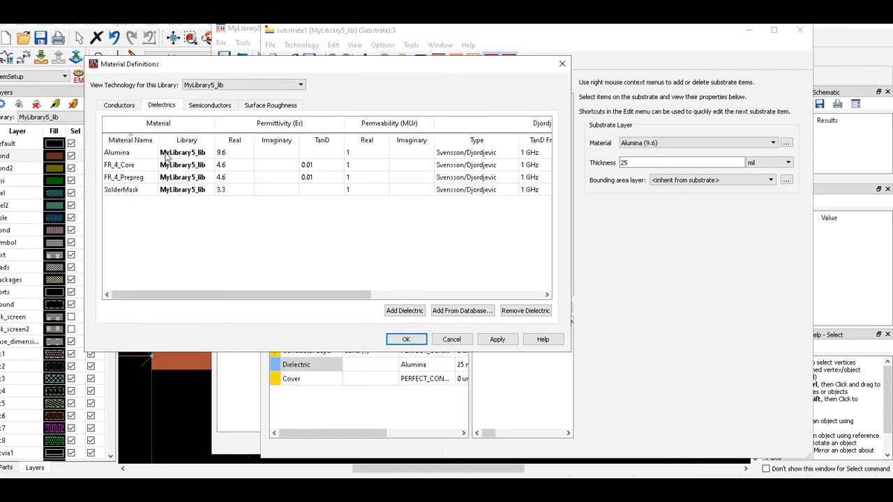
click(462, 311)
scroll(220, 219, down, 20)
scroll(238, 226, down, 8)
scroll(245, 226, up, 10)
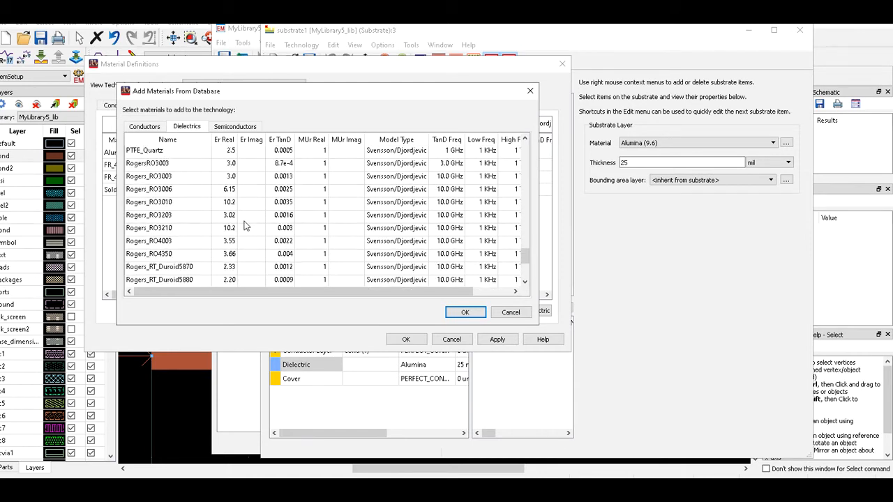
scroll(254, 224, up, 3)
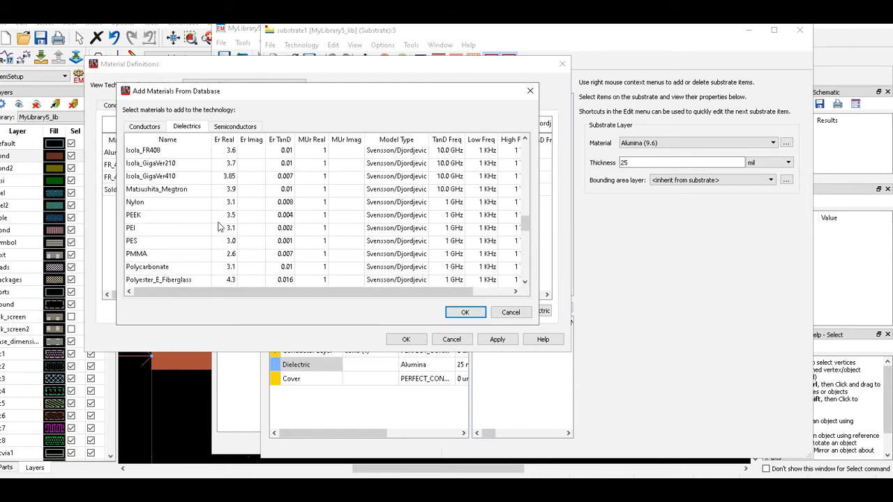
scroll(194, 223, up, 3)
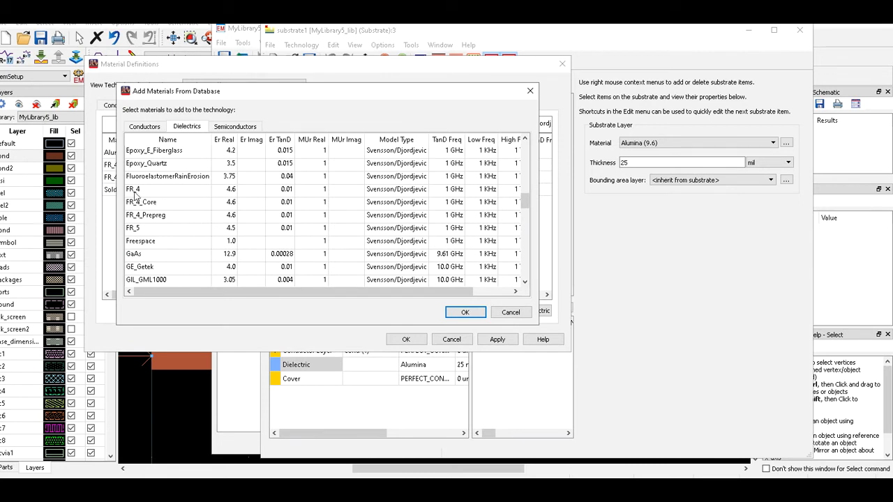
click(198, 191)
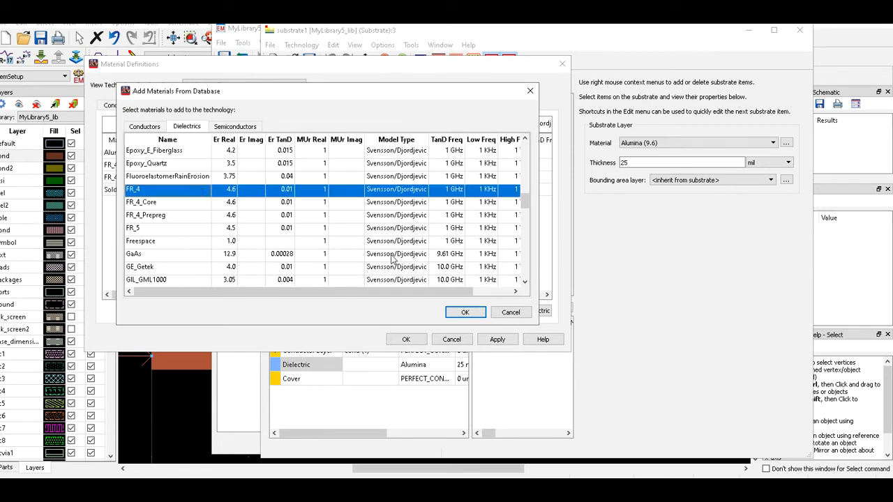
click(463, 313)
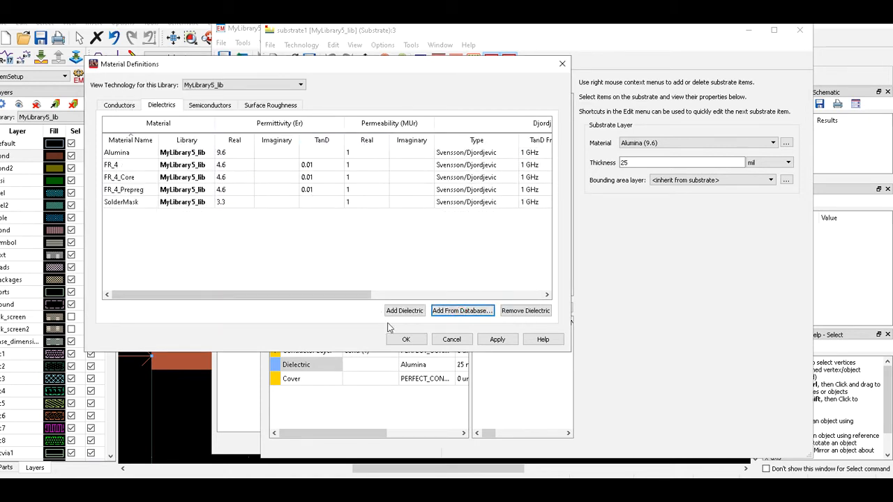
click(406, 339)
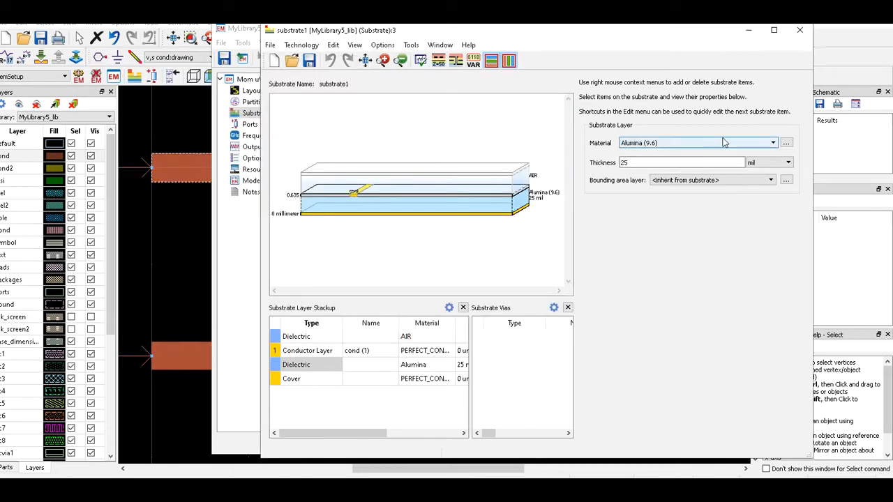
Make substrate1's dielectric FR_4 (4.6) at 1.6 millimeter thickness and save the substrate.
click(748, 145)
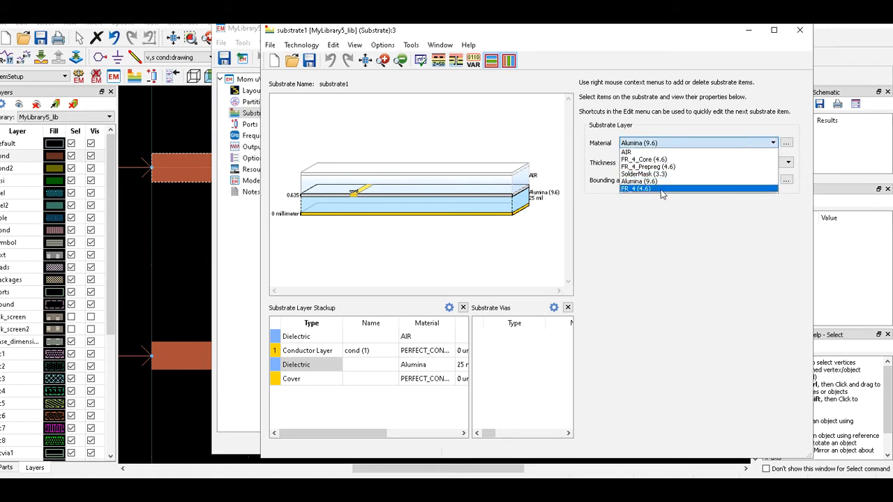
click(643, 189)
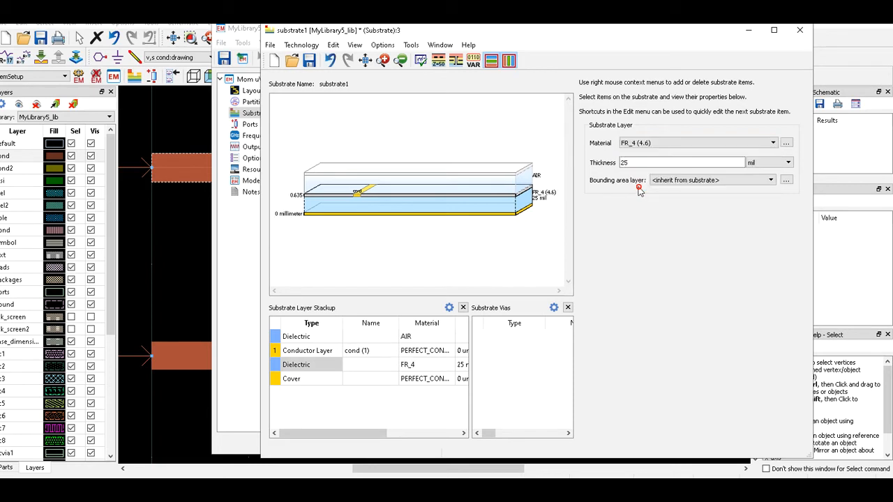
click(762, 164)
click(767, 187)
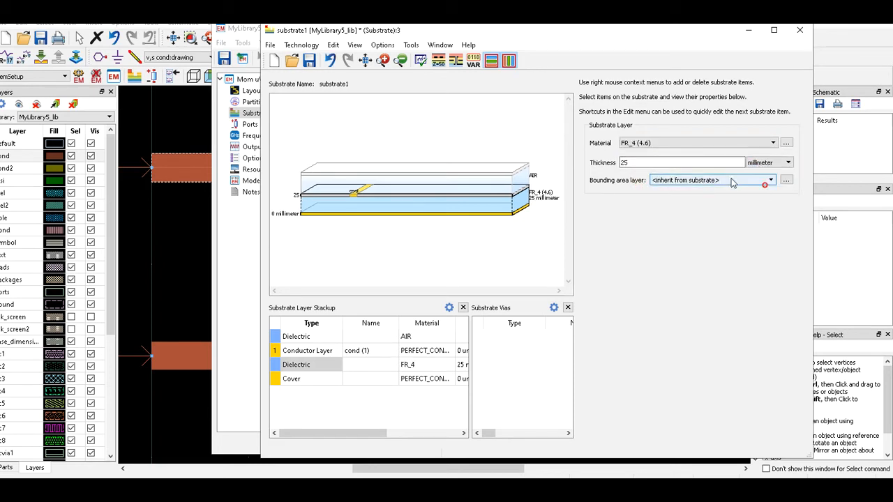
drag(655, 164, 573, 170)
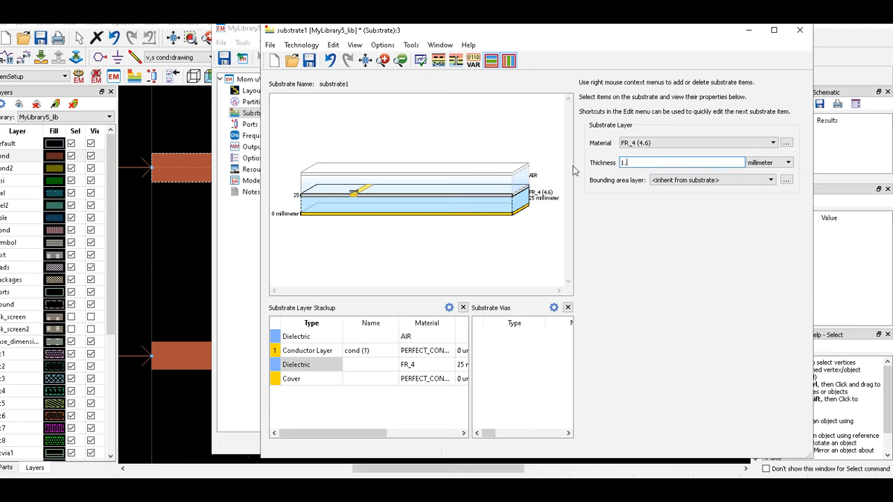
key(Return)
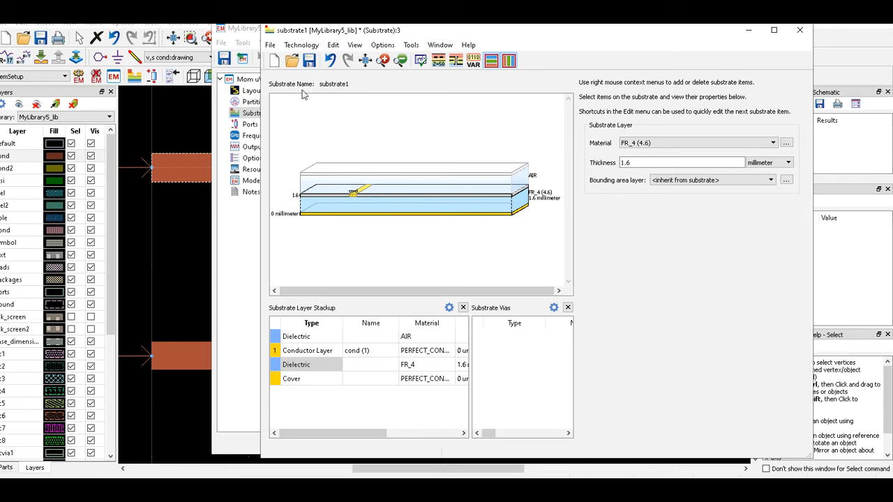
click(309, 61)
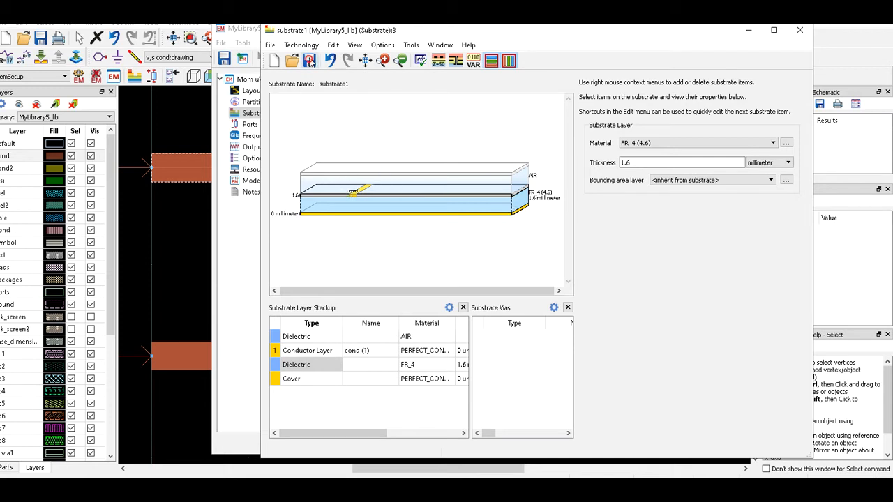
Set the adaptive frequency sweep to run 1.8–3 GHz with 51 maximum points.
click(749, 31)
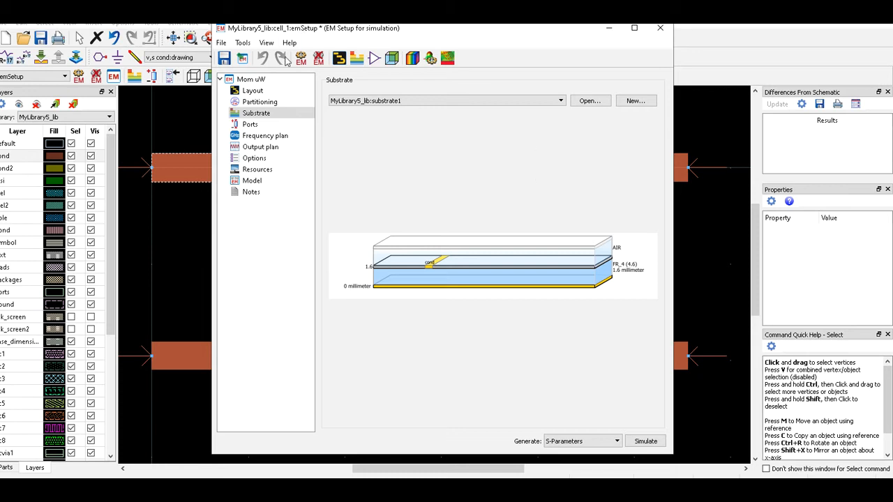
click(271, 137)
click(272, 137)
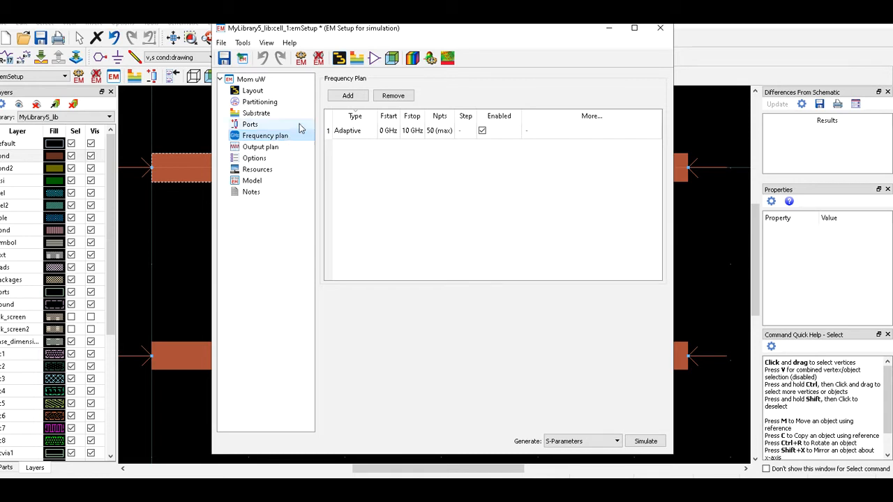
double_click(385, 132)
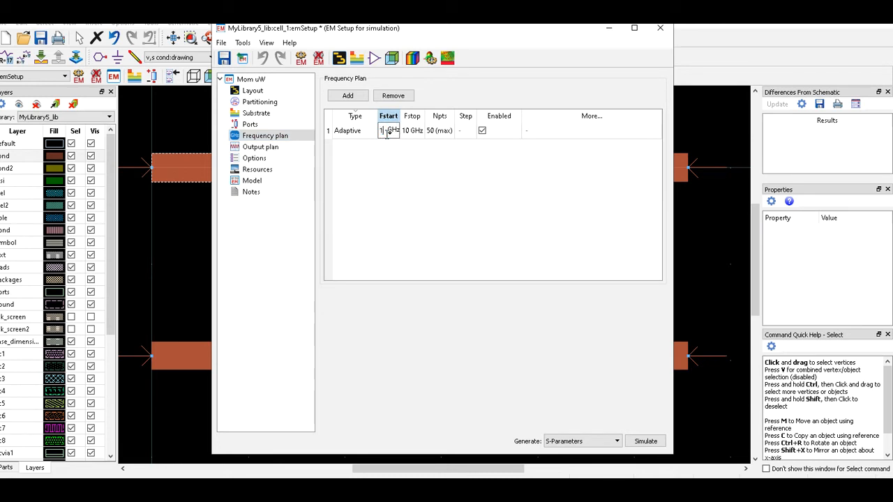
text(1.8)
click(410, 137)
click(411, 139)
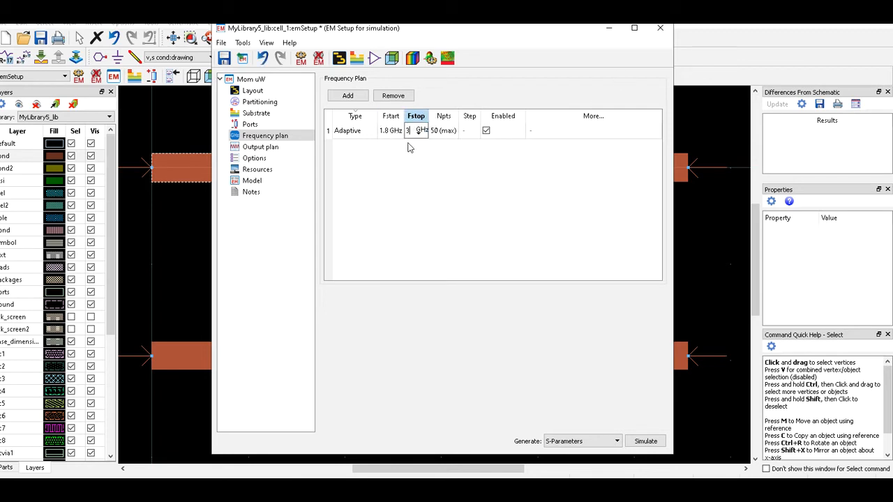
click(435, 130)
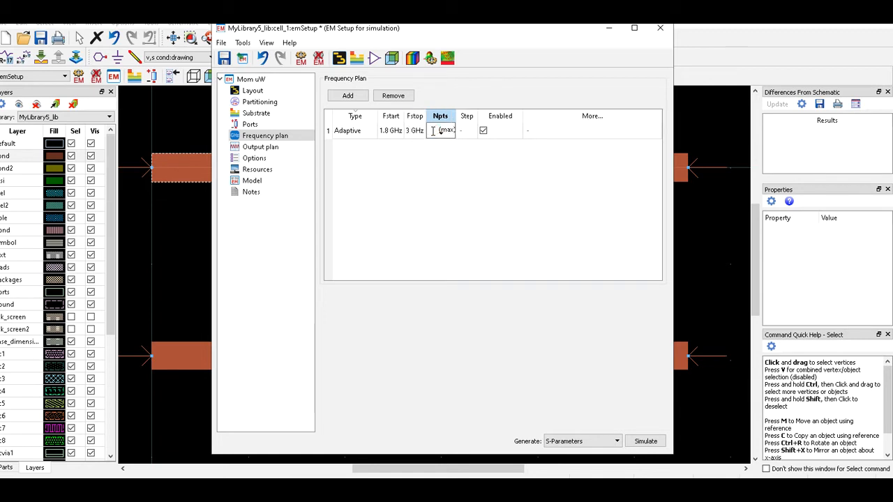
click(438, 172)
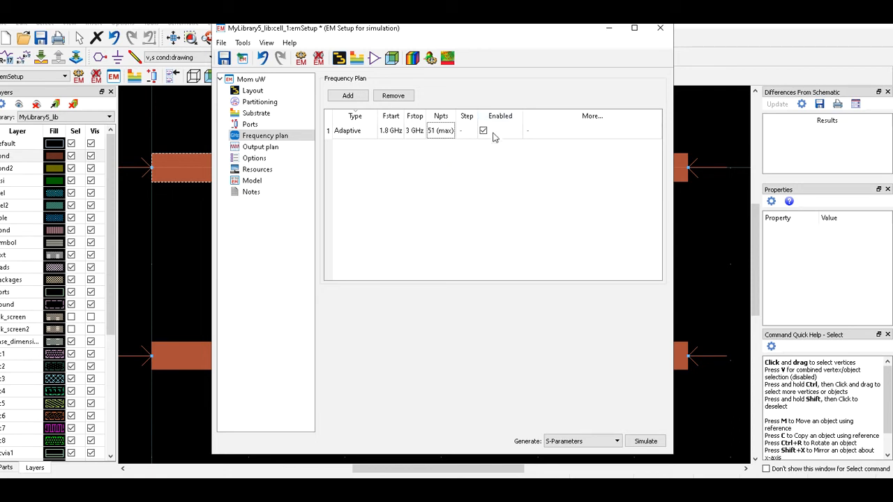
In the Output plan, save currents for all generated frequencies, then run the Momentum EM simulation.
click(269, 147)
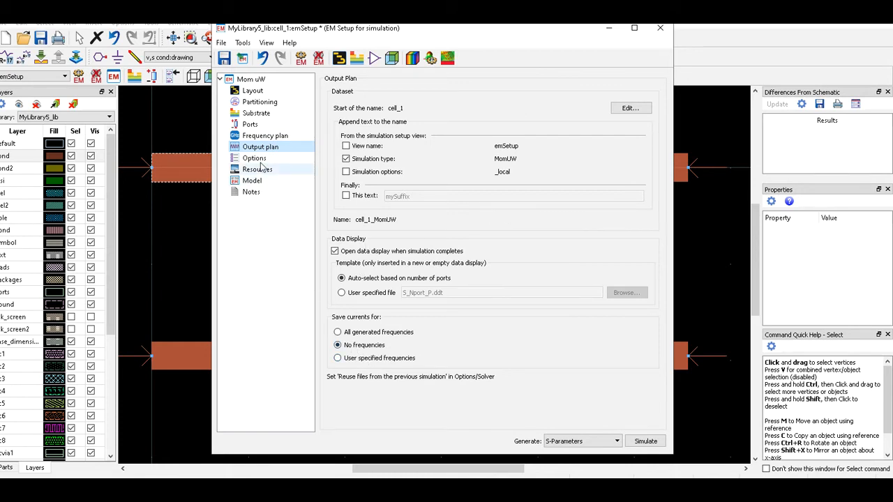
click(338, 334)
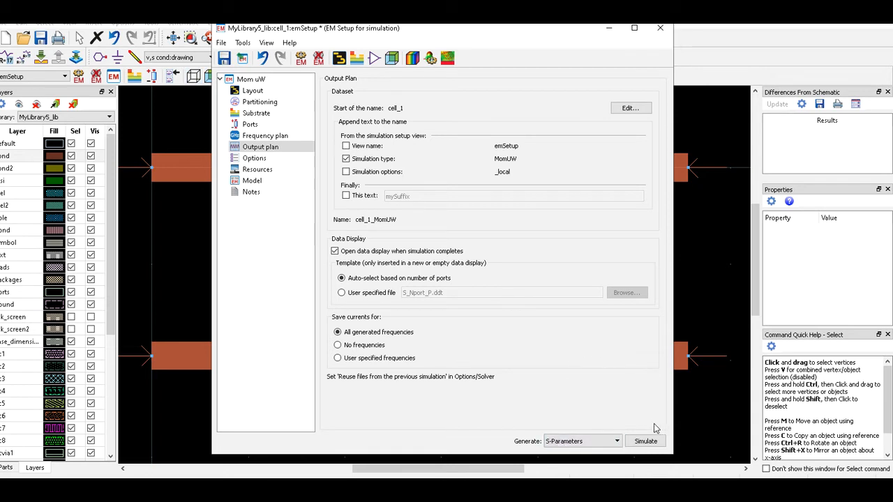
click(646, 443)
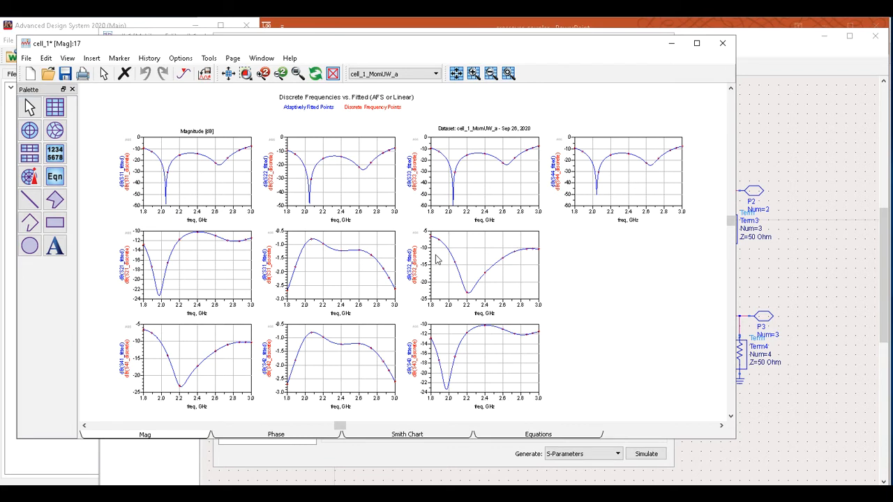
Zoom in and back out on the 1.8–3 GHz S-parameter plots to inspect S11 and S21.
scroll(180, 226, up, 3)
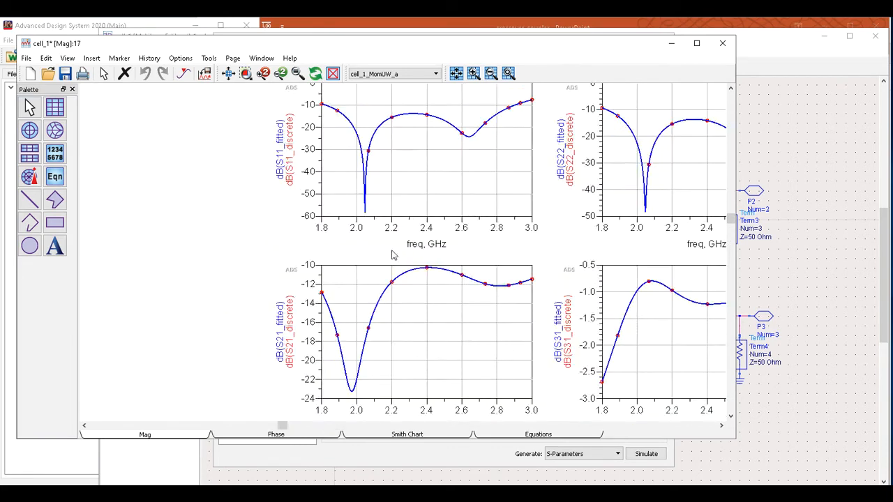
scroll(384, 255, up, 1)
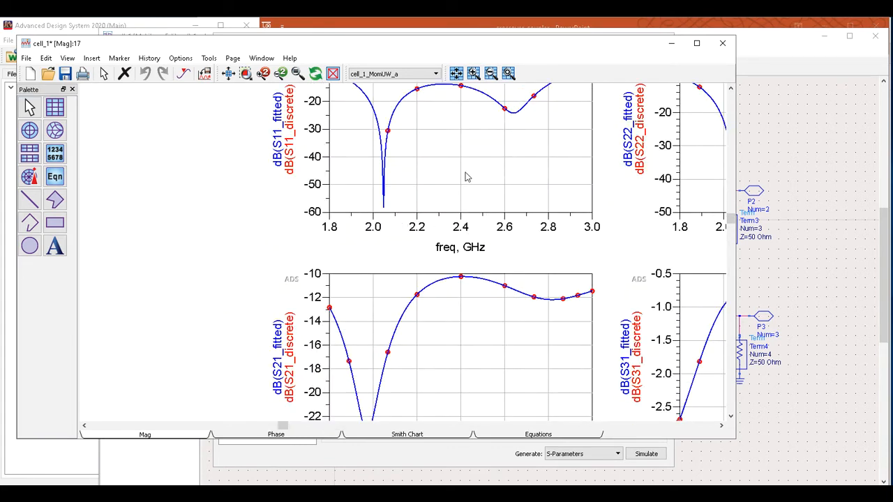
scroll(475, 149, down, 2)
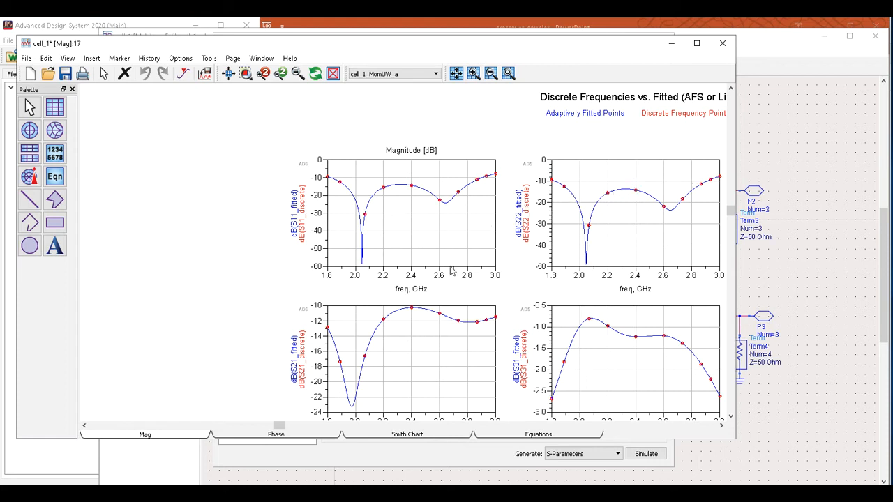
mouse_move(430, 312)
Copy cell_1 as cell_1_v1 in the workspace and expand it to show its views.
click(780, 61)
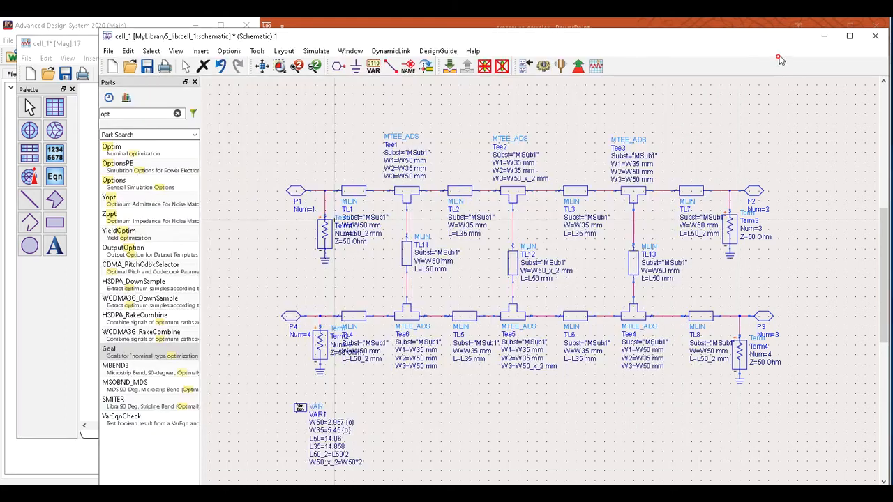
click(35, 456)
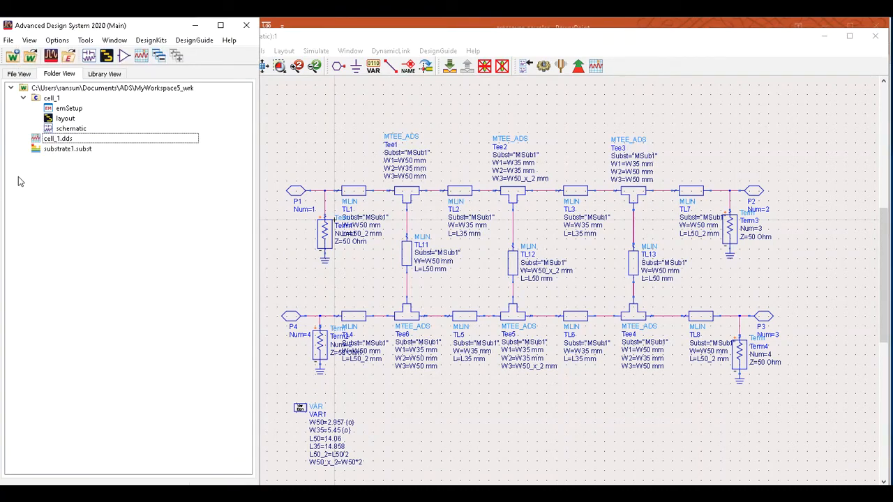
right_click(50, 100)
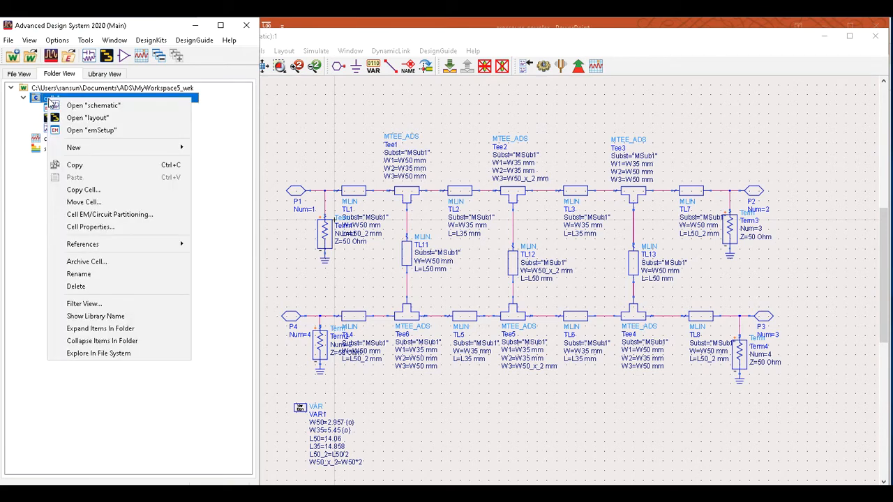
click(84, 189)
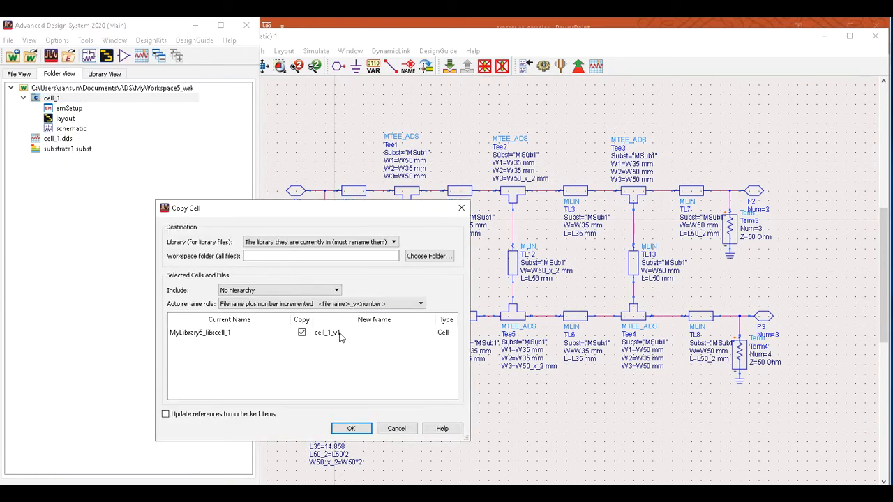
click(351, 428)
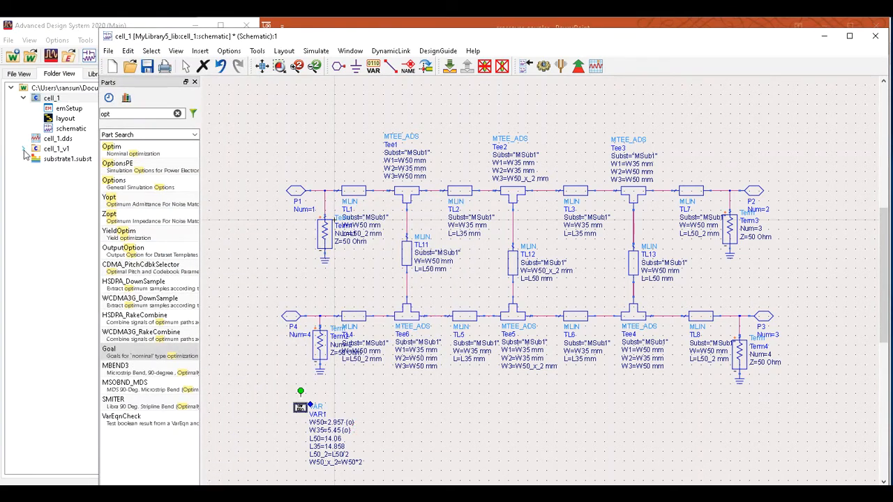
click(23, 149)
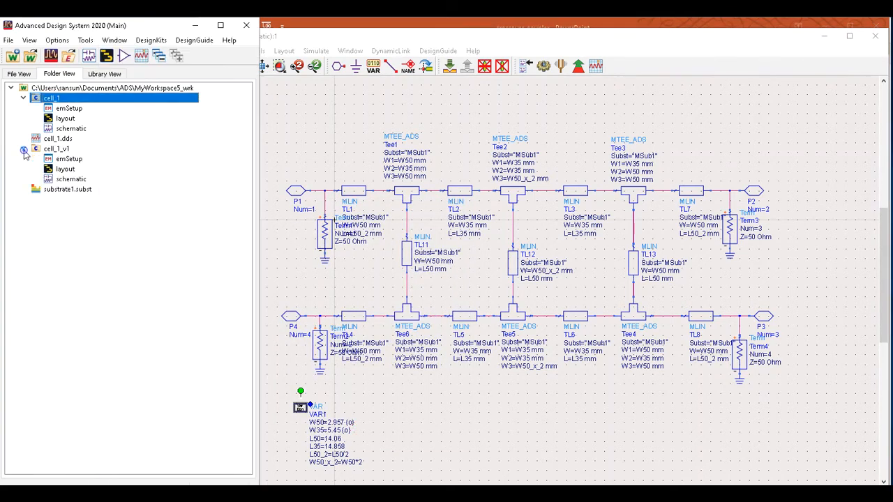
Open the cell_1_v1 schematic and place an S_Param simulation below the coupler.
double_click(73, 180)
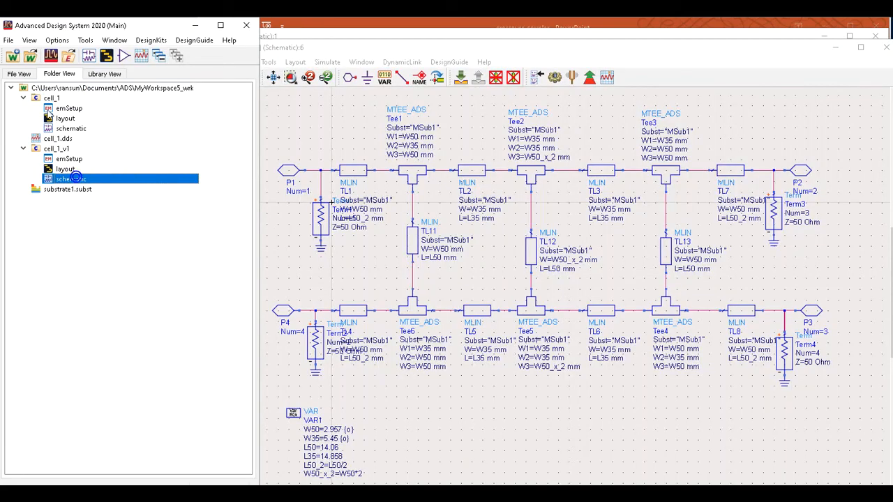
click(75, 178)
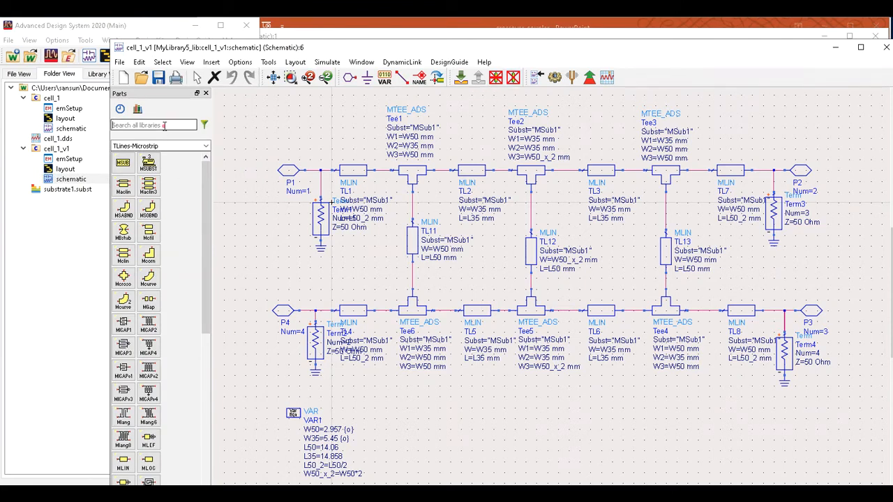
text(s-p)
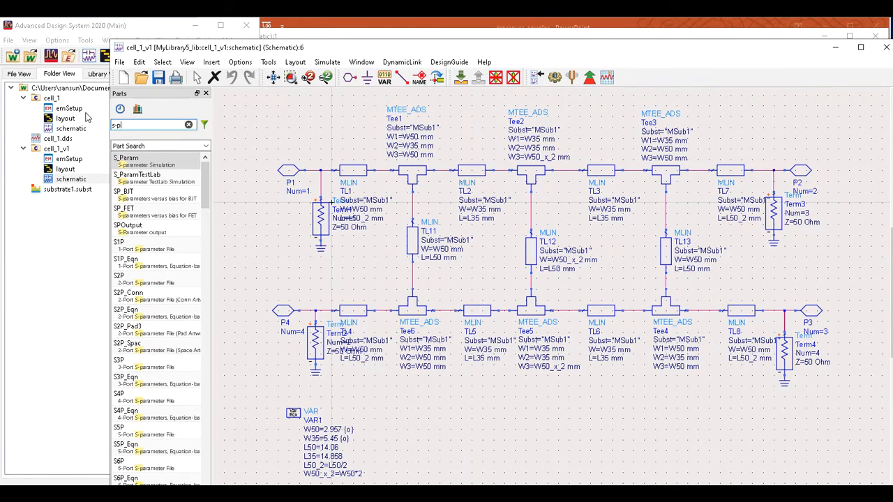
text(l)
click(144, 161)
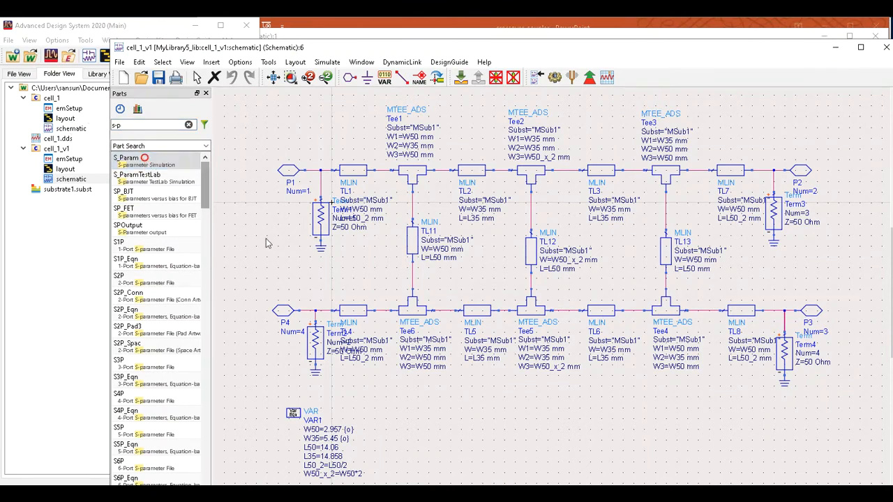
click(411, 410)
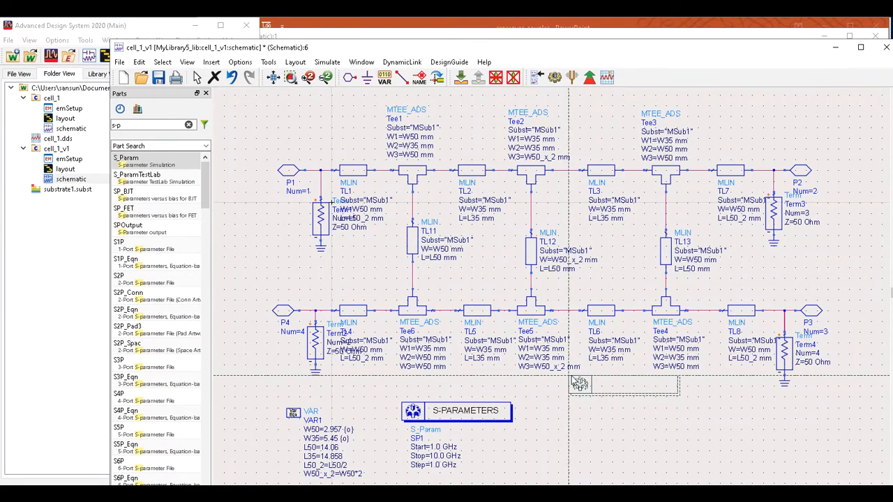
click(196, 77)
Set the SP1 sweep to start 1.8 GHz, stop 3 GHz, step 0.01 GHz.
click(444, 448)
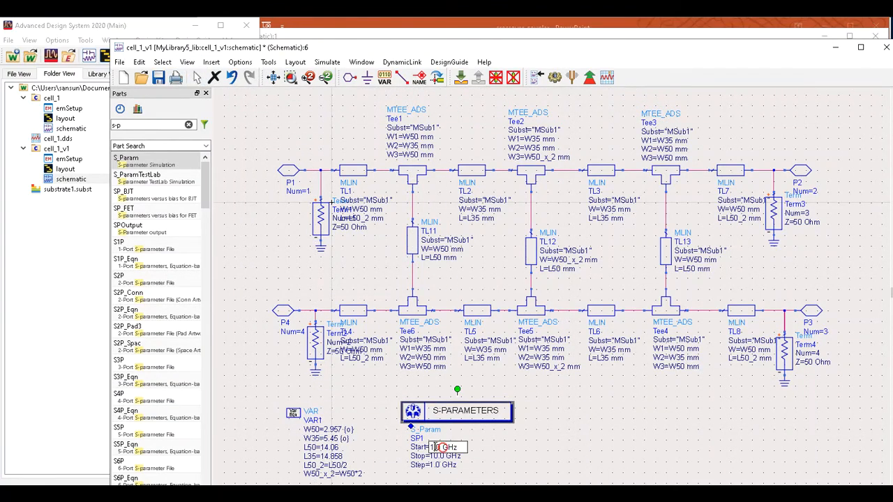
triple_click(434, 447)
click(434, 447)
key(Delete)
key(Delete)
key(Delete)
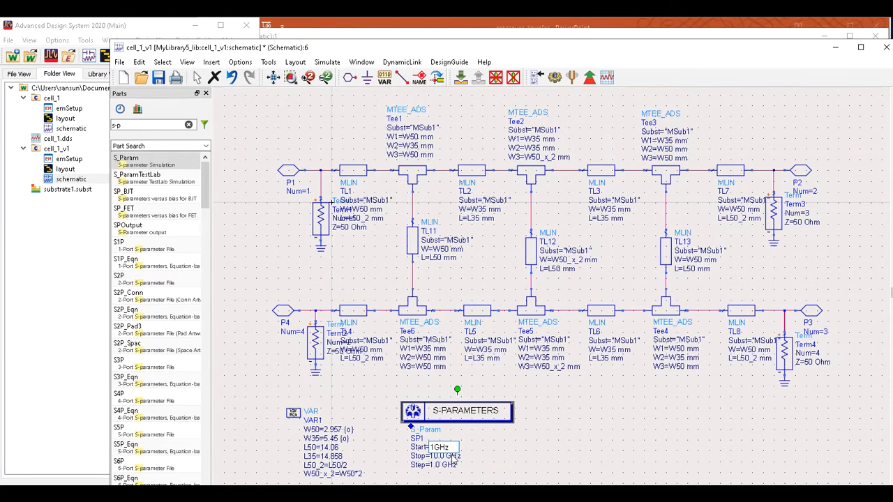
text(.8)
click(440, 456)
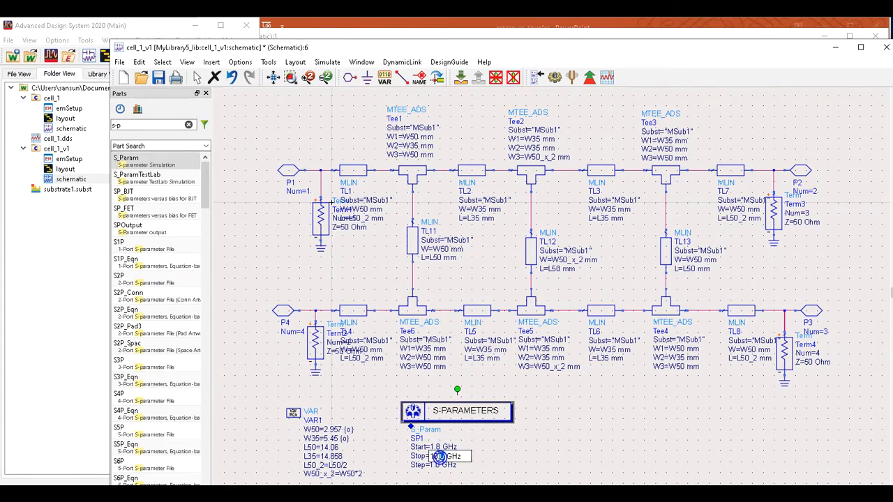
key(Delete)
key(Delete)
key(Delete)
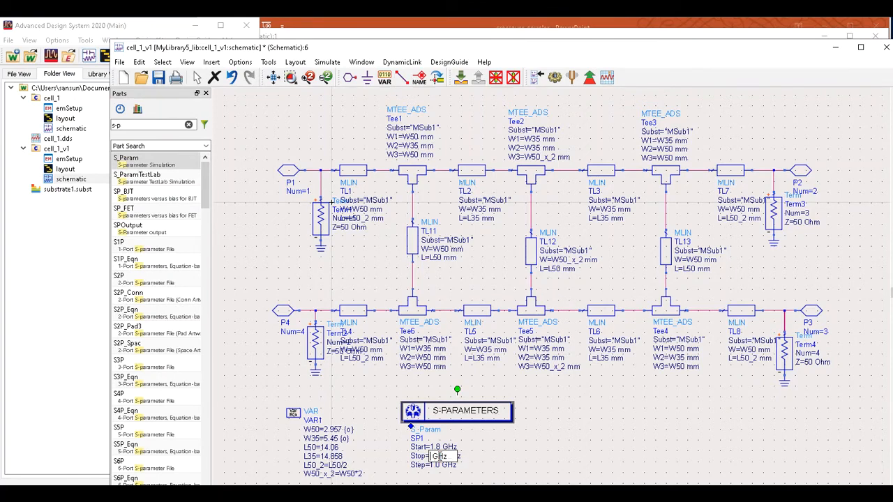
click(580, 437)
double_click(436, 460)
click(435, 464)
double_click(436, 465)
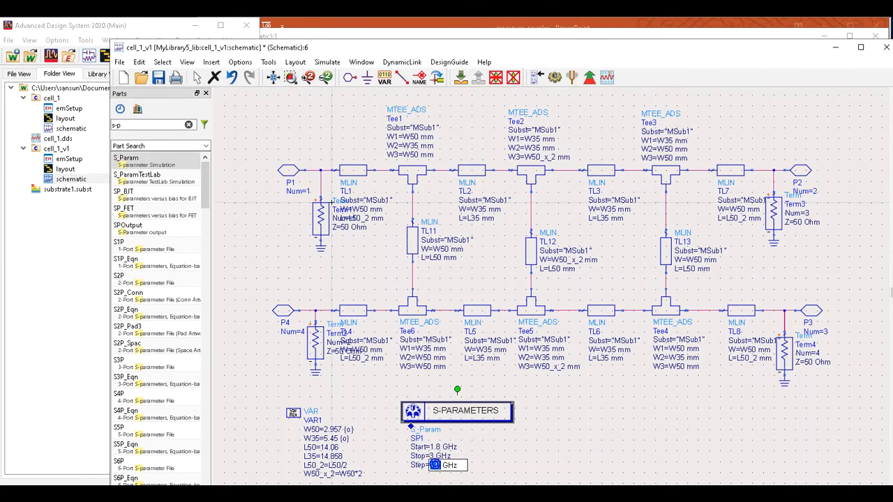
text(0.01)
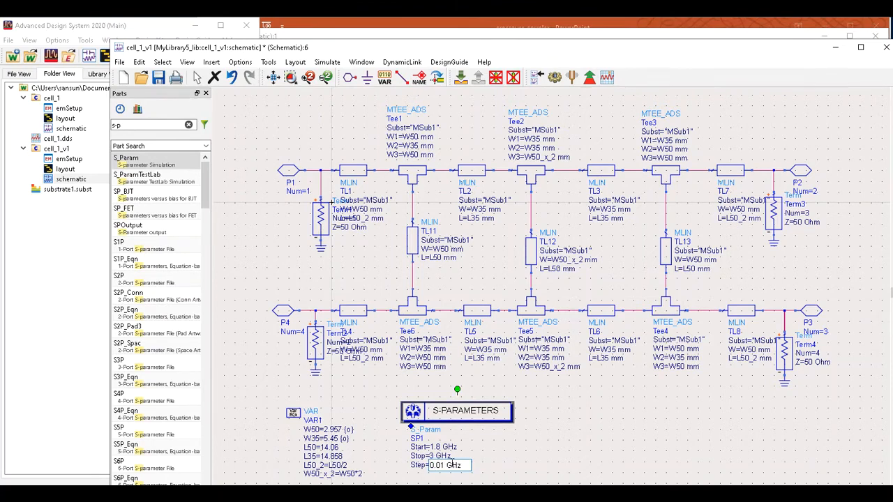
click(530, 476)
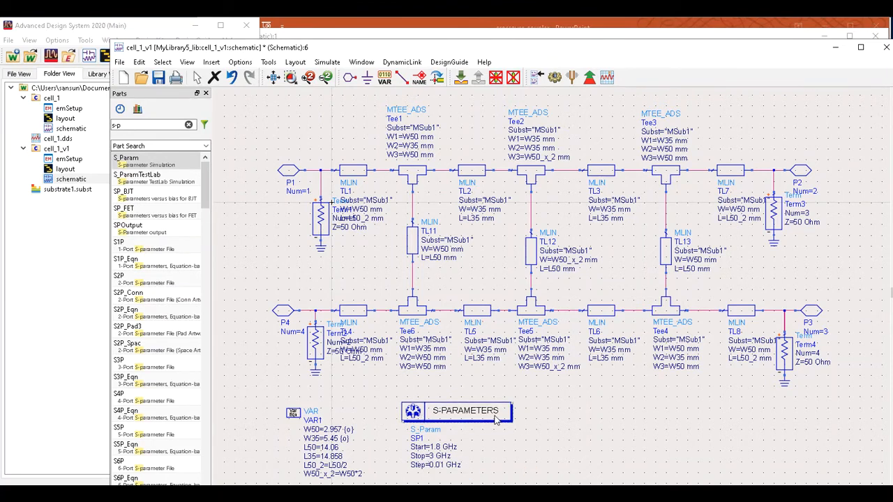
Shift the S-parameter and VAR blocks to the right and clear the parts search.
drag(463, 412, 543, 413)
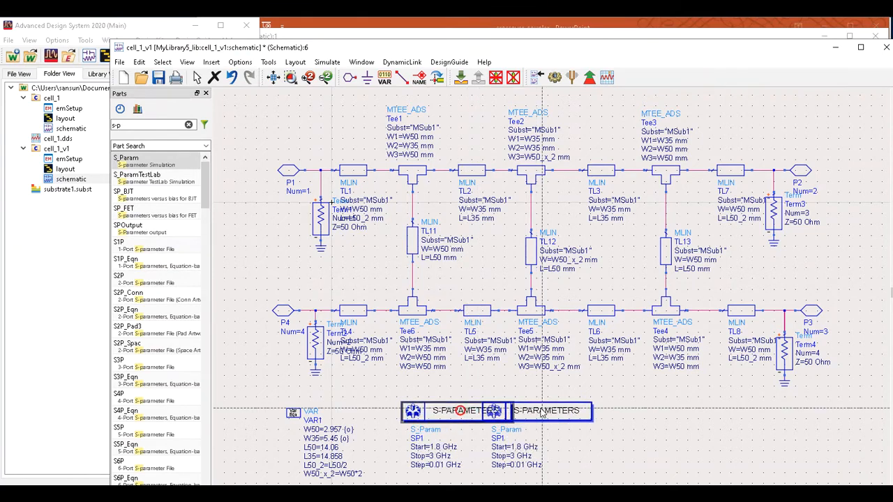
drag(295, 413, 393, 413)
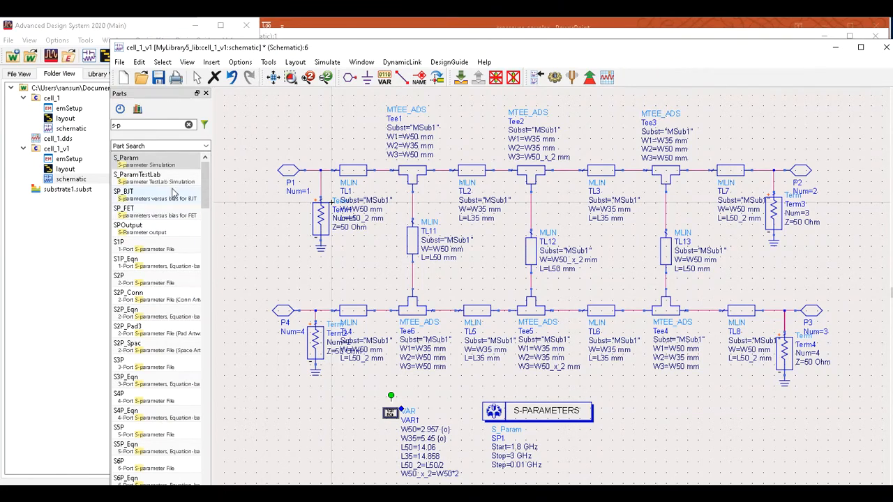
click(189, 126)
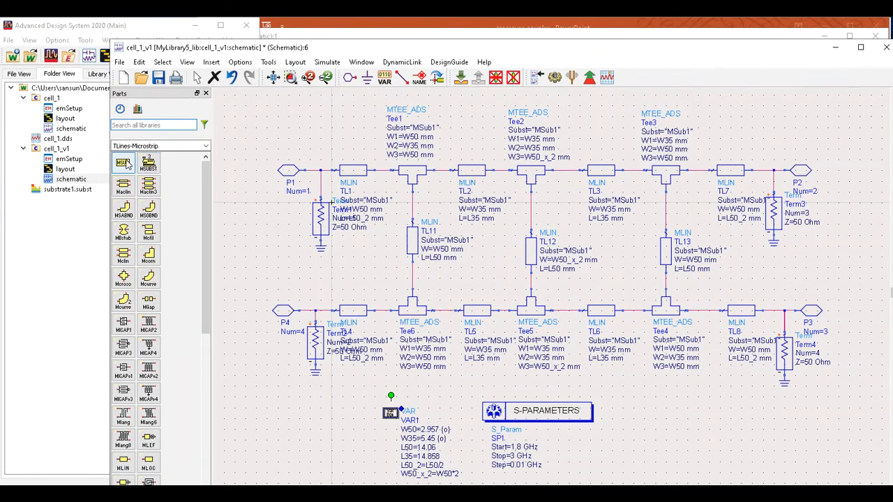
Place a microstrip substrate (MSUB) block below port P4.
click(123, 163)
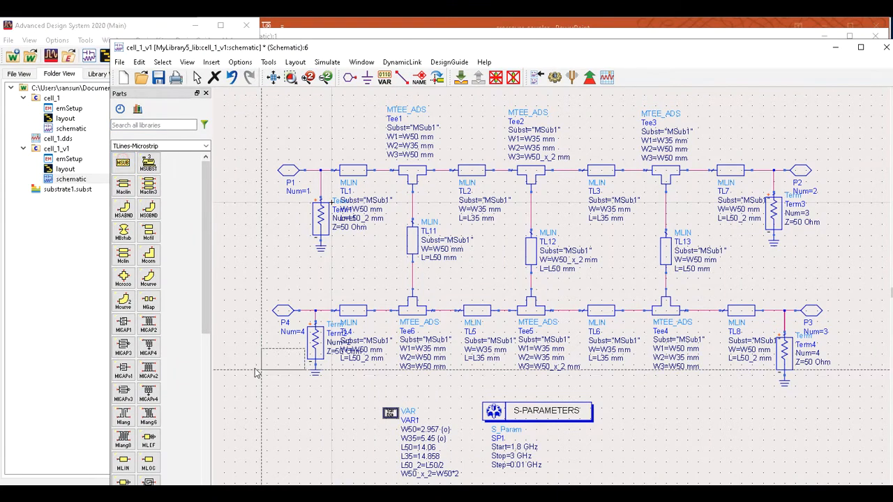
click(284, 420)
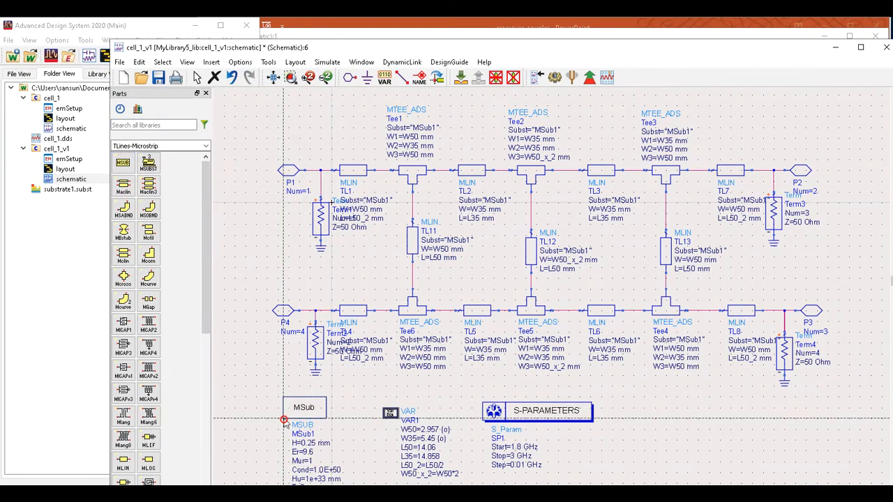
click(199, 78)
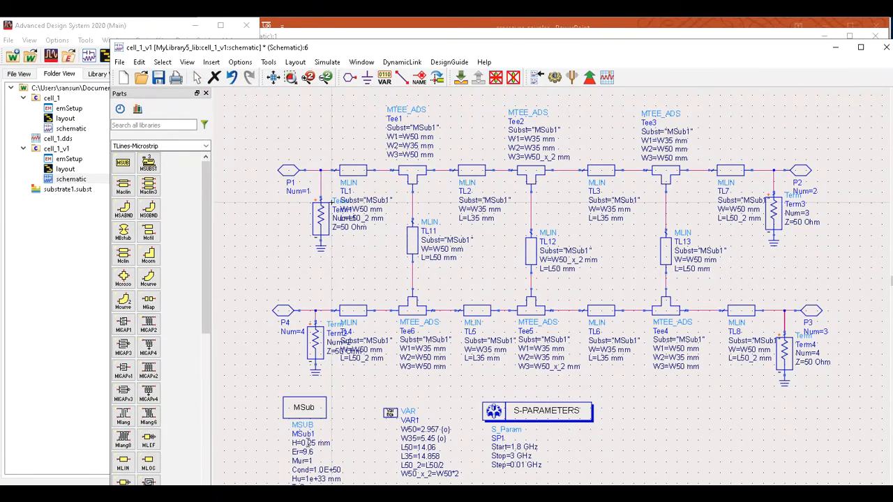
Set the substrate to H 1.6 mm, Er 4.6 and TanD 0.001, then fit the circuit in view.
double_click(308, 443)
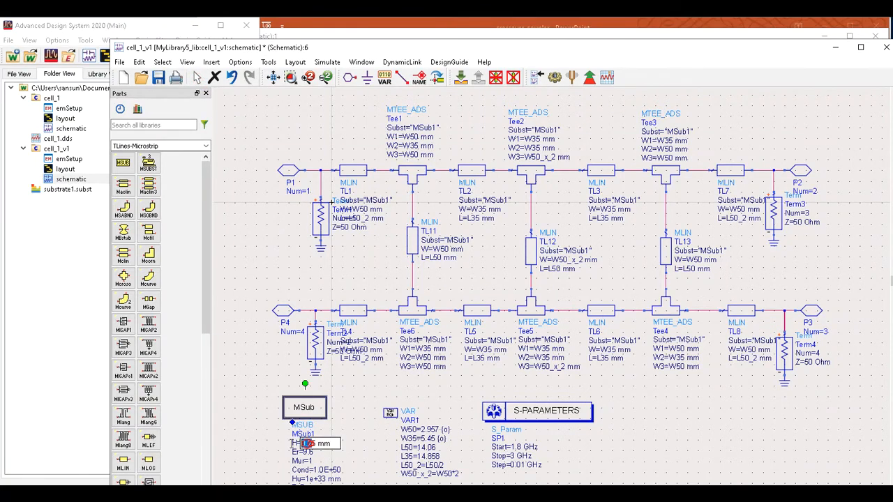
key(BackSpace)
text(1.6)
key(Return)
double_click(312, 454)
text(4.6)
click(341, 466)
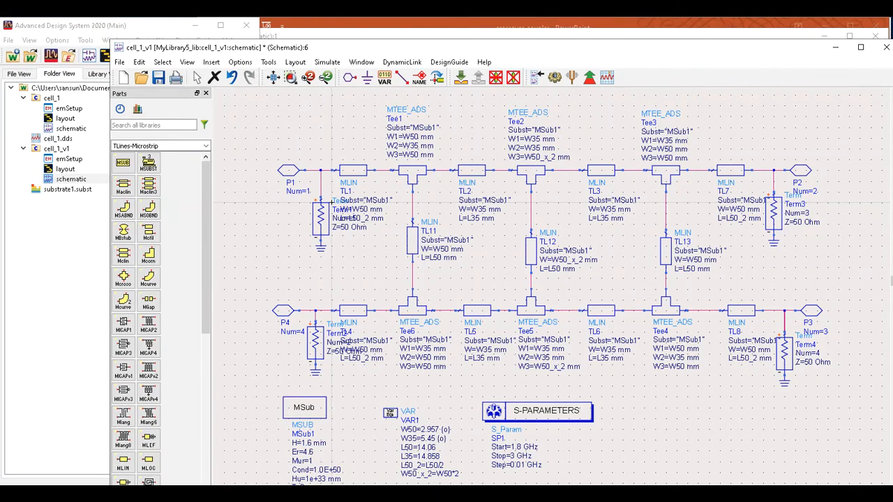
scroll(438, 390, down, 1)
scroll(493, 334, up, 2)
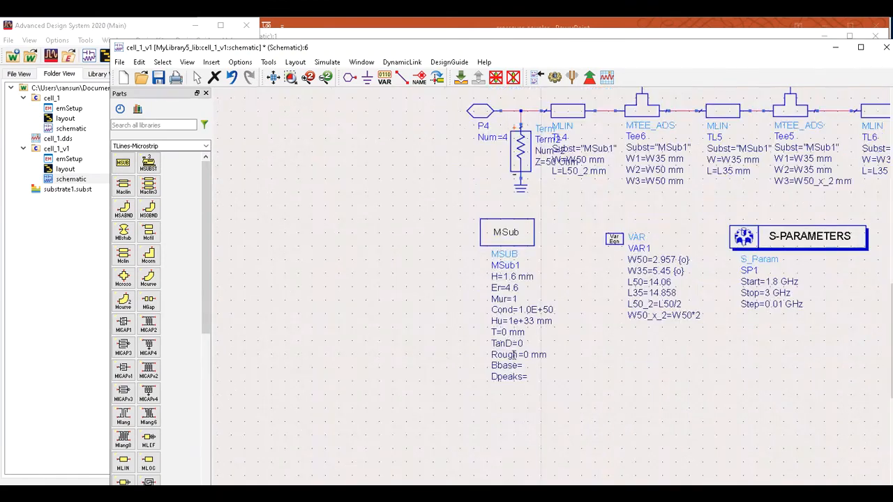
scroll(540, 328, up, 1)
click(541, 278)
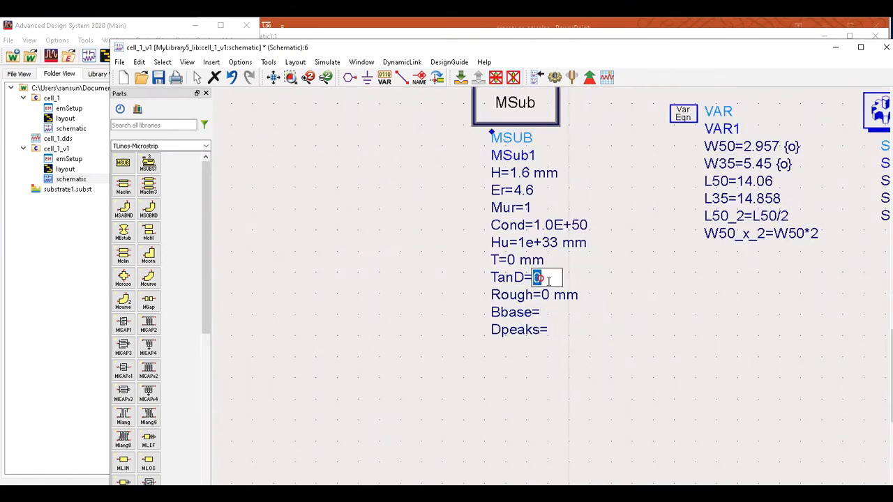
text(0.001)
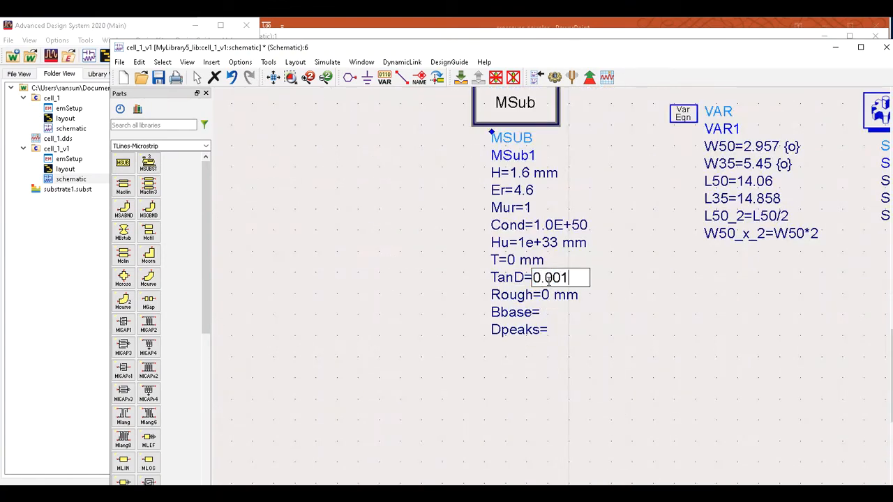
click(273, 78)
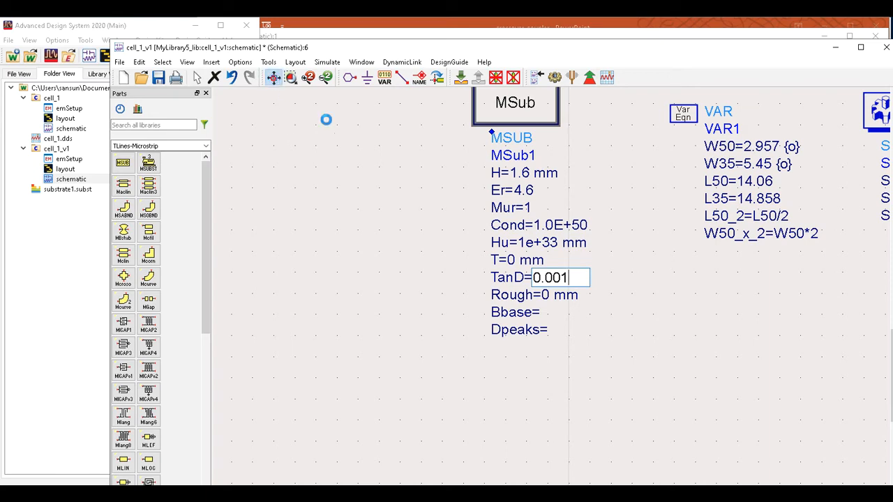
Commit TanD 0.001 and run the S-parameter simulation.
click(647, 373)
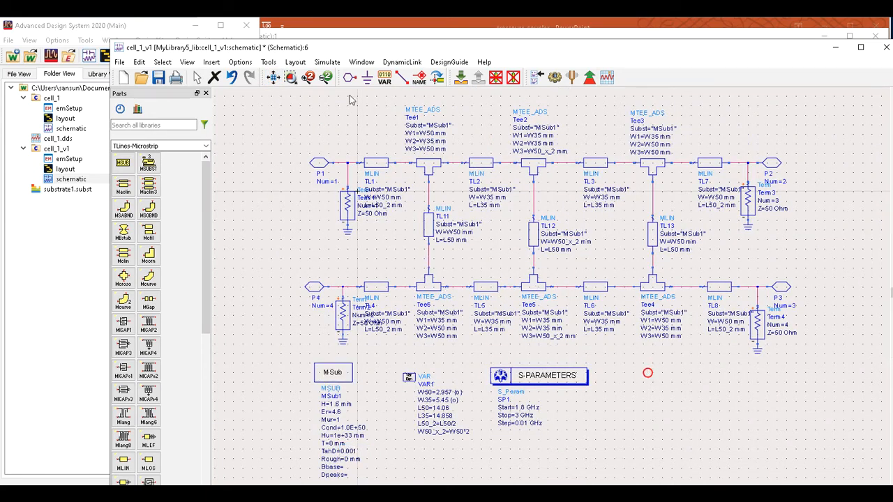
click(333, 64)
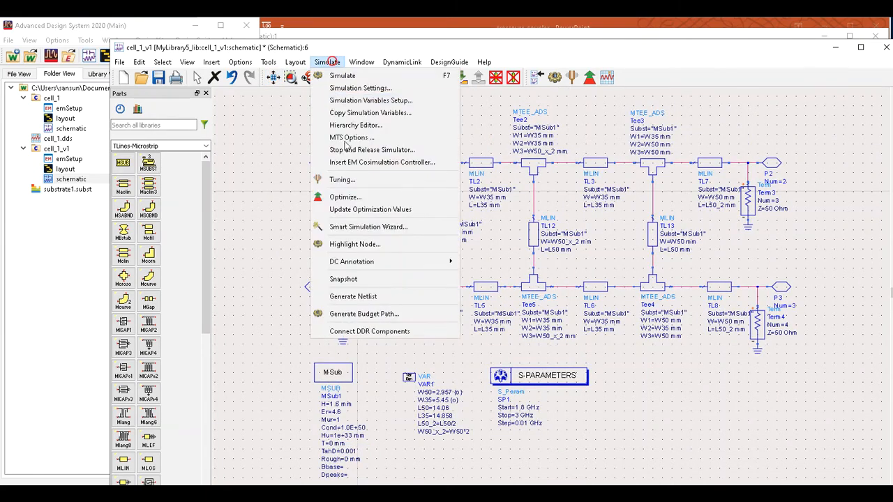
click(342, 76)
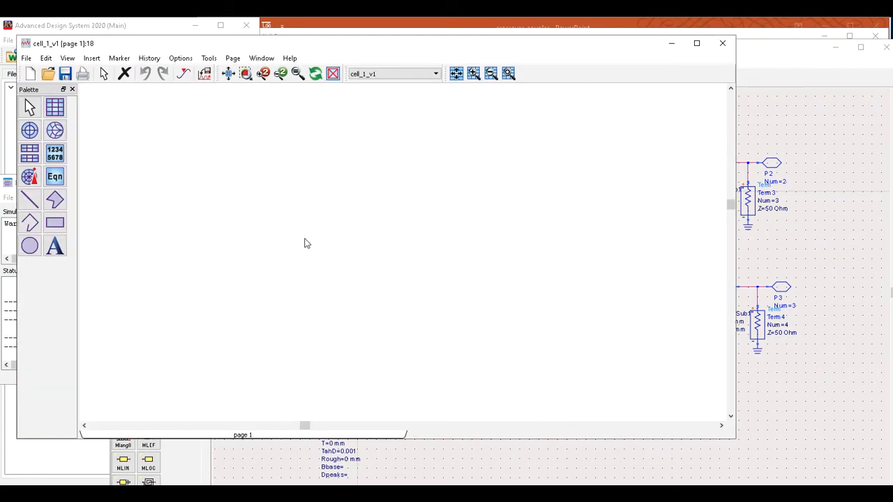
Plot dB(S(1,1)) on a rectangular graph, then minimize the data display and close the status window.
click(55, 107)
click(275, 191)
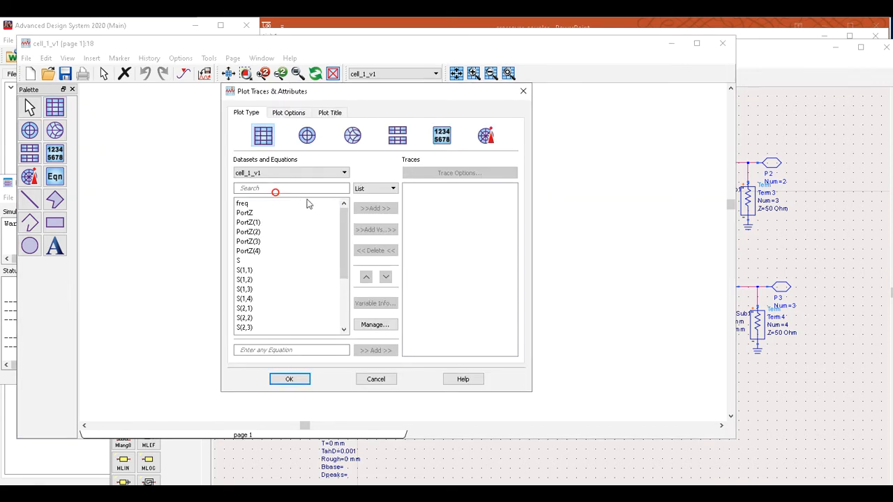
click(246, 270)
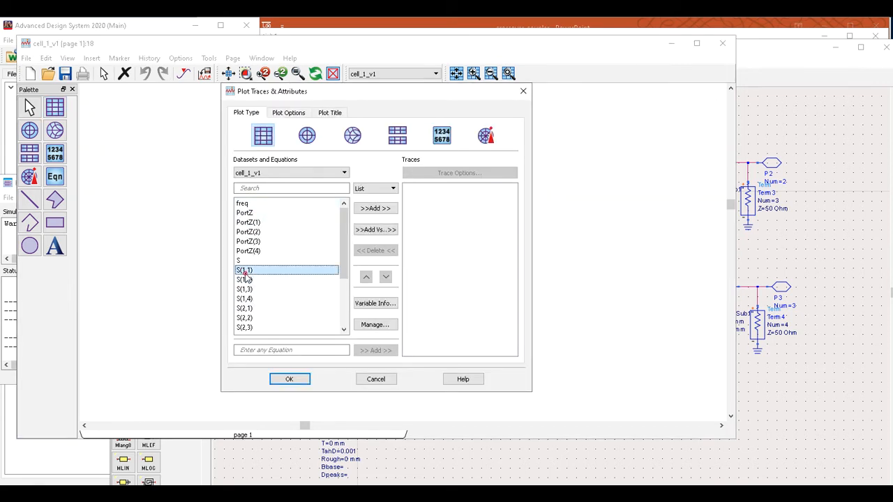
click(378, 209)
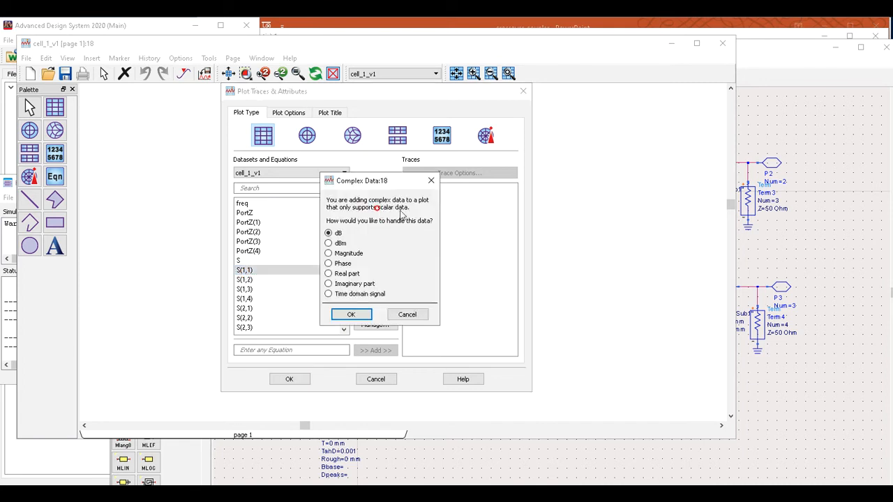
click(351, 314)
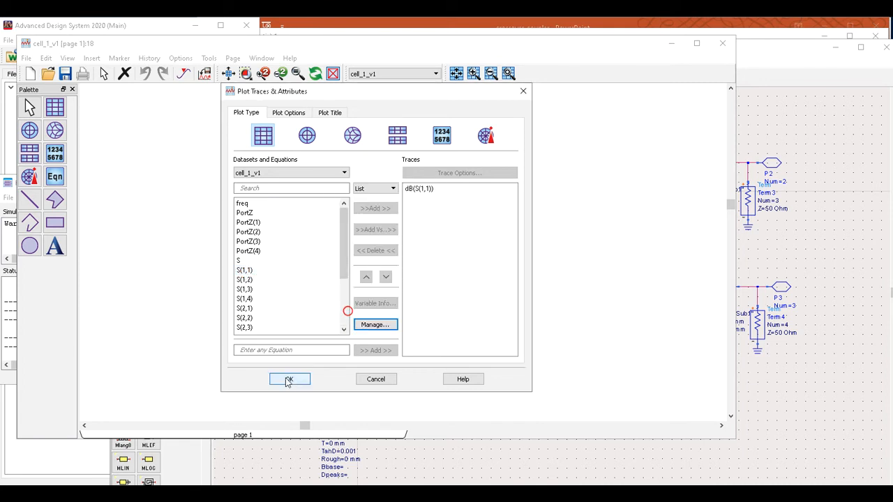
click(289, 379)
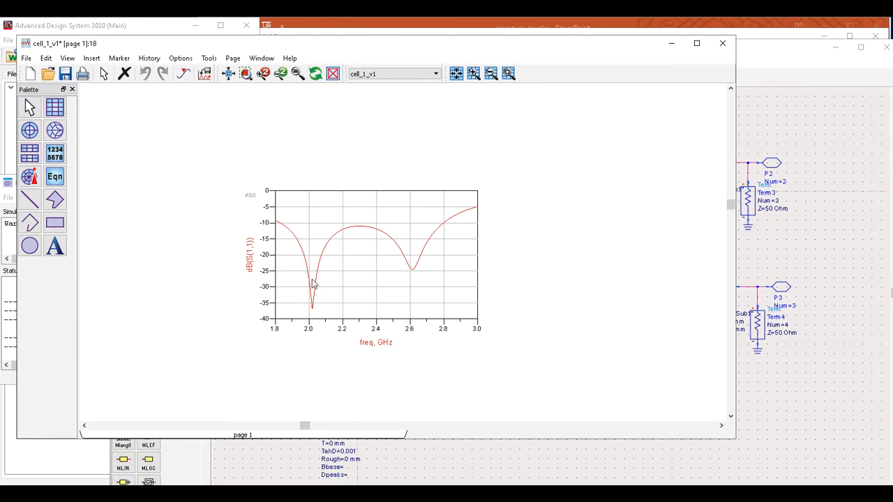
click(670, 43)
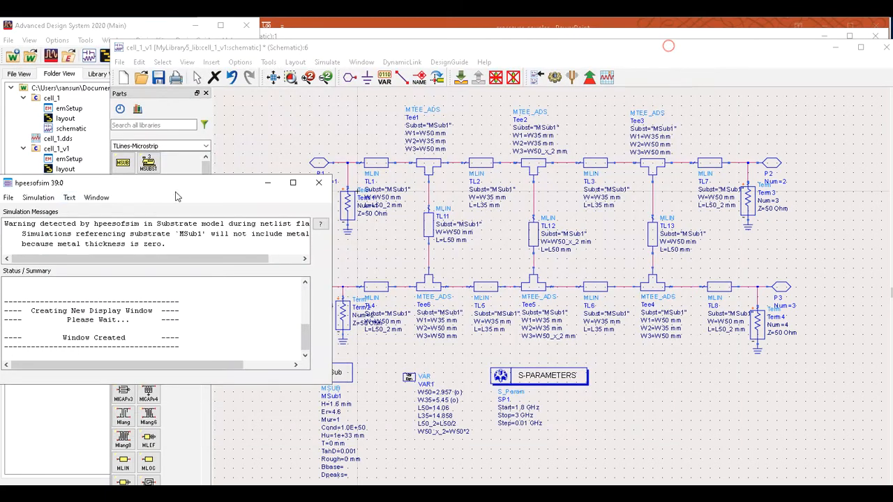
click(318, 182)
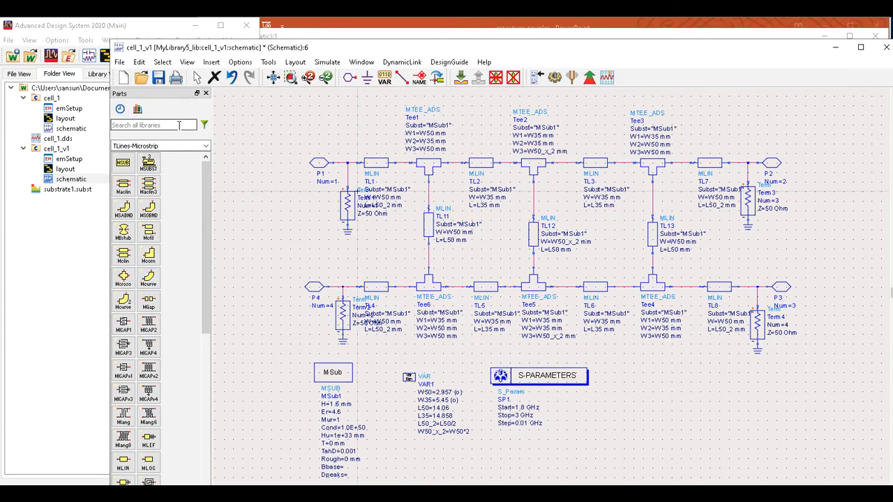
Place a second S-parameter simulation block, SP2, beside the first.
text(s-p)
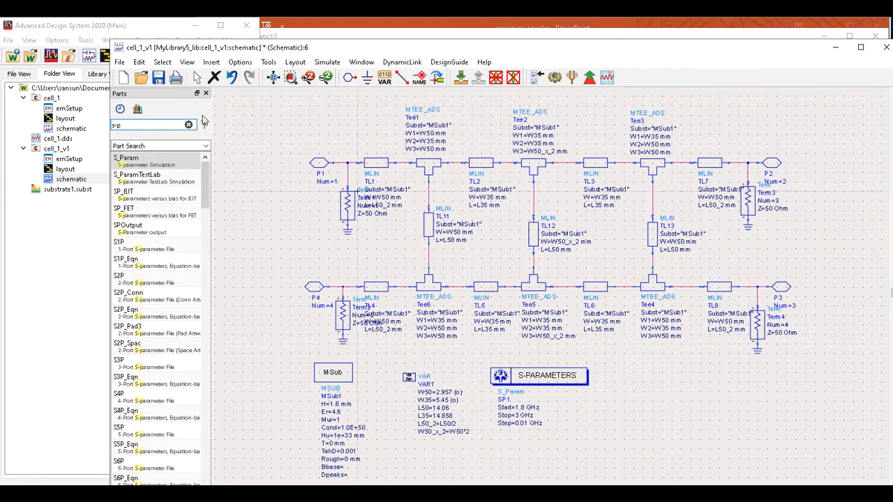
click(146, 159)
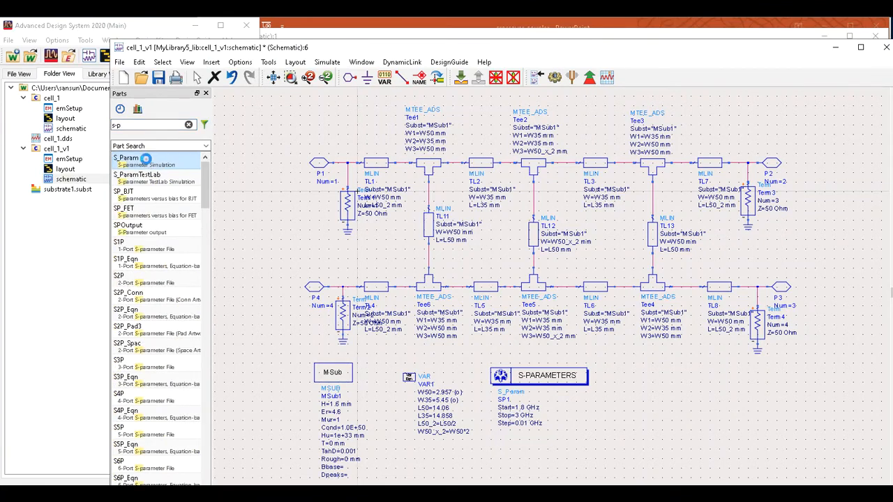
click(608, 374)
key(Escape)
Set SP2 to sweep 1.8 GHz to 3 GHz in 0.01 GHz steps.
double_click(632, 407)
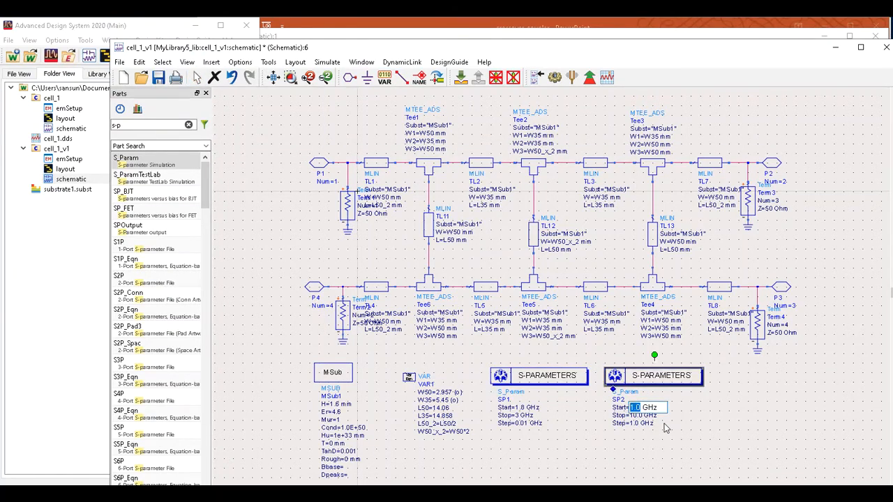
text(1.8)
click(699, 440)
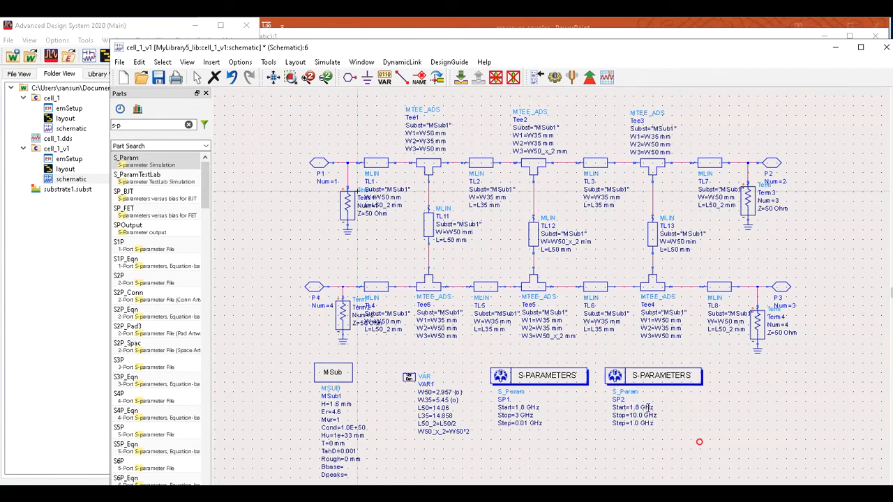
double_click(636, 415)
text(3)
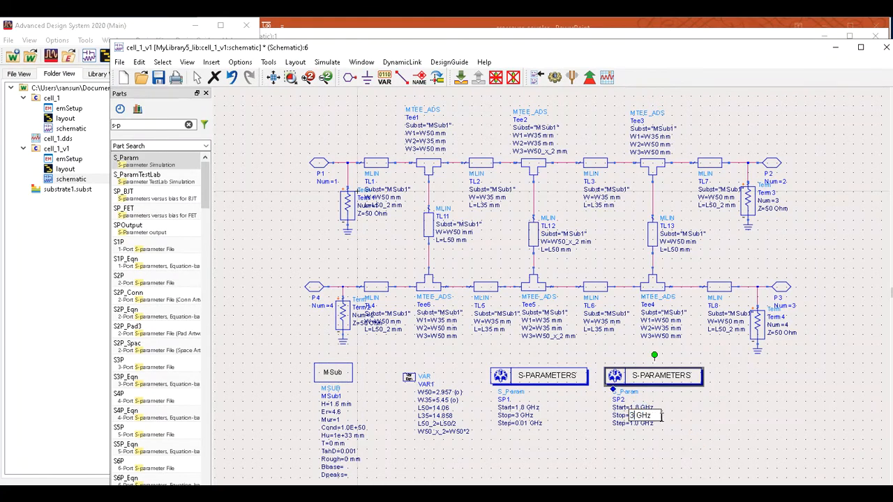
click(777, 442)
double_click(636, 423)
text(0.01 GHz)
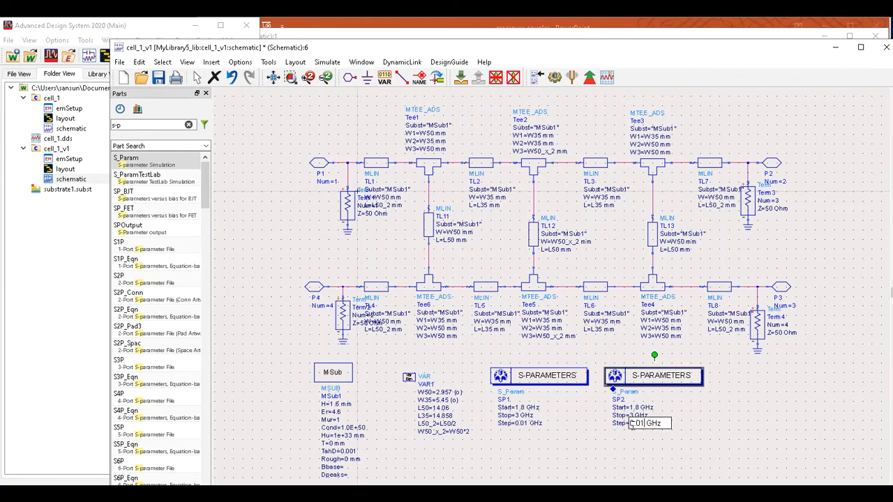
click(717, 390)
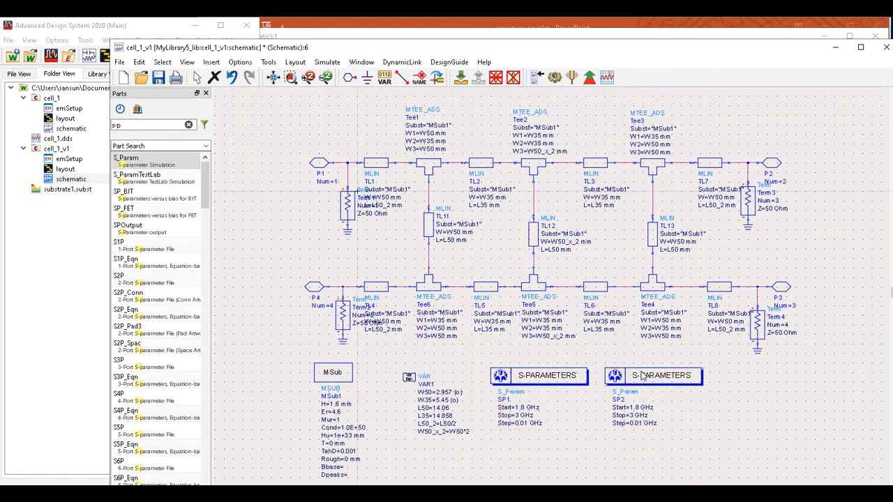
drag(357, 191, 345, 192)
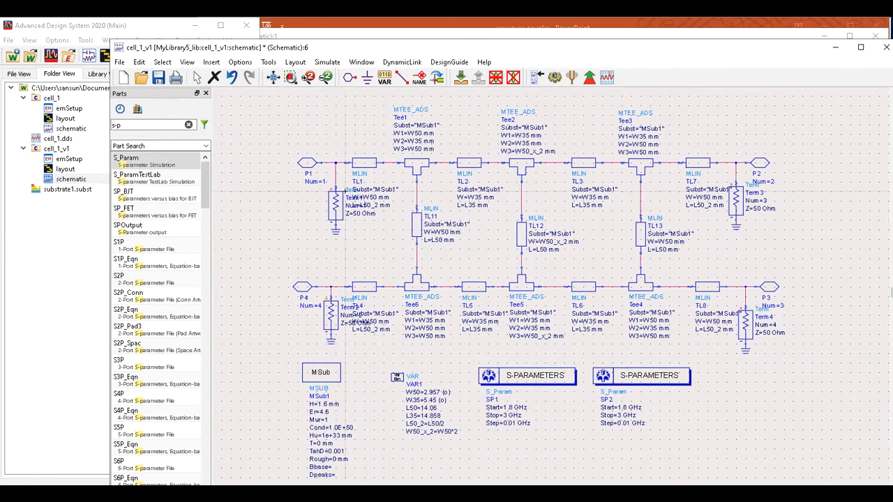
drag(158, 128, 20, 129)
Place an optimization GOAL beside the simulations and open its settings.
text(go)
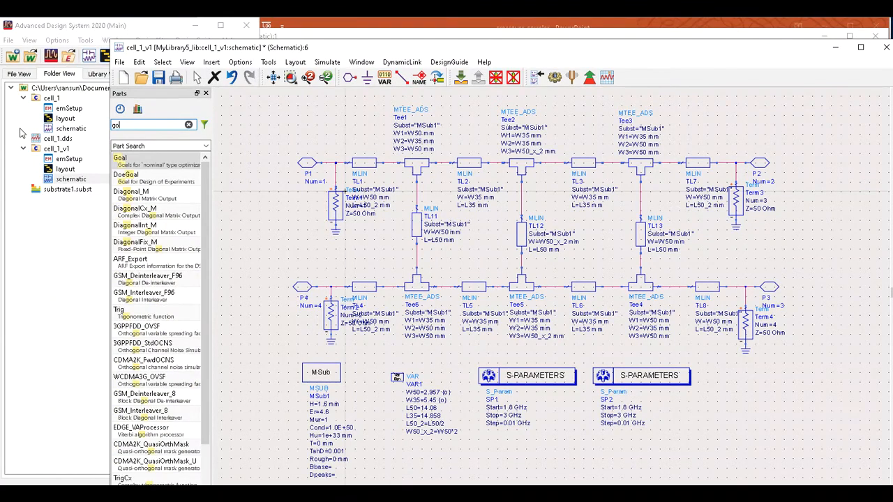
click(119, 158)
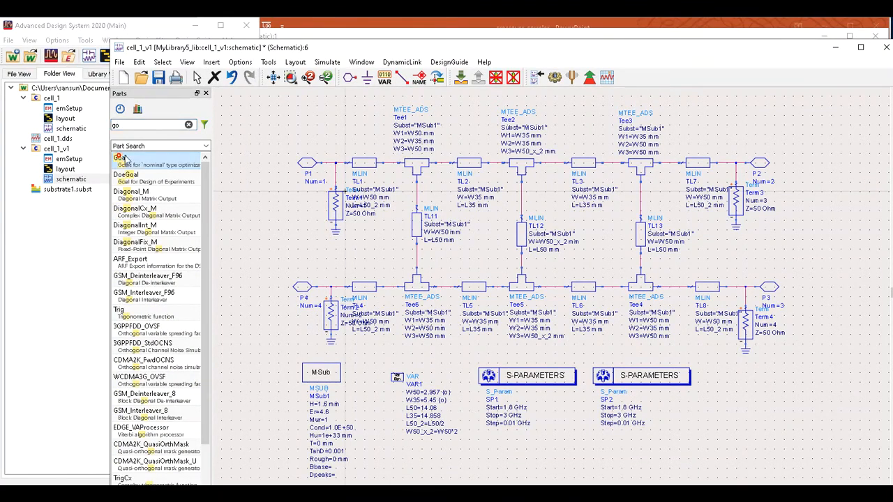
click(704, 368)
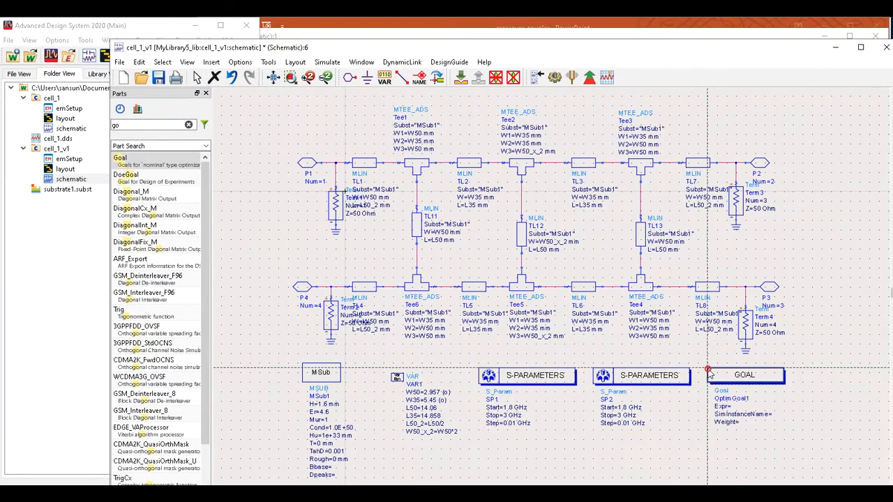
click(197, 78)
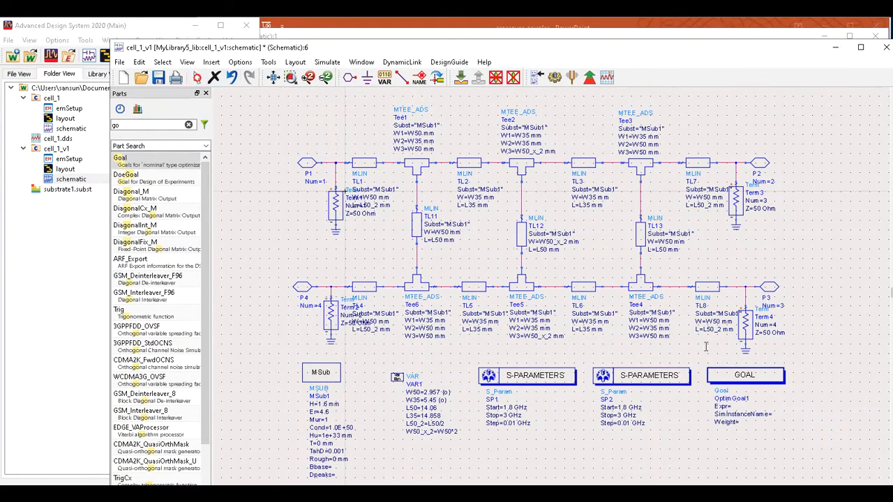
click(731, 406)
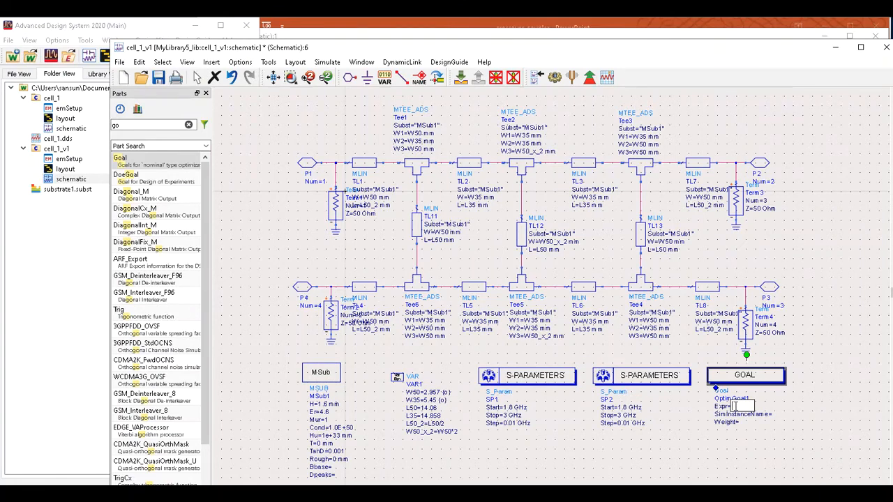
double_click(742, 380)
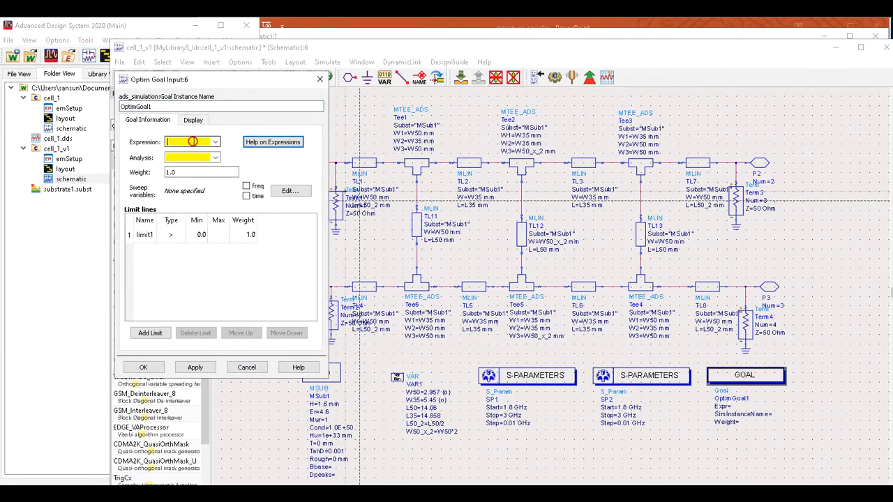
Set the goal expression to dB(S(1,1)) on analysis SP1 with freq as the sweep variable.
click(193, 141)
text(dB(S(1,1))
click(179, 157)
click(216, 157)
click(203, 168)
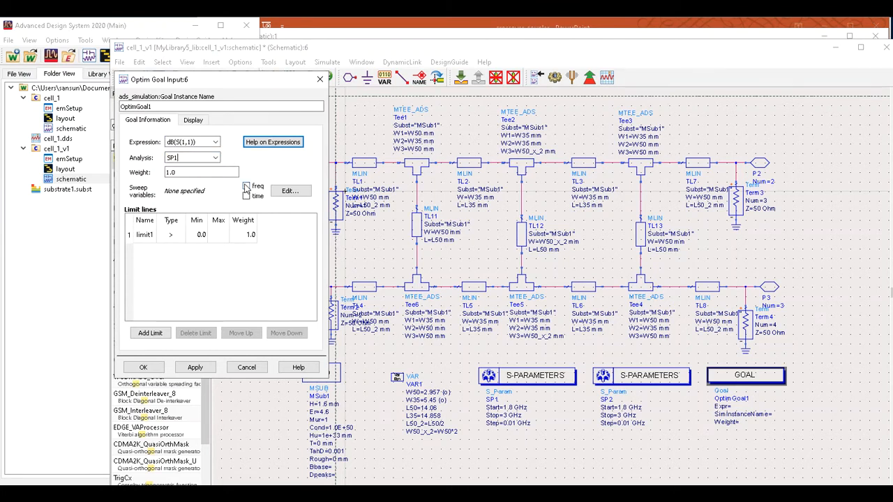
click(284, 196)
click(256, 203)
text(f)
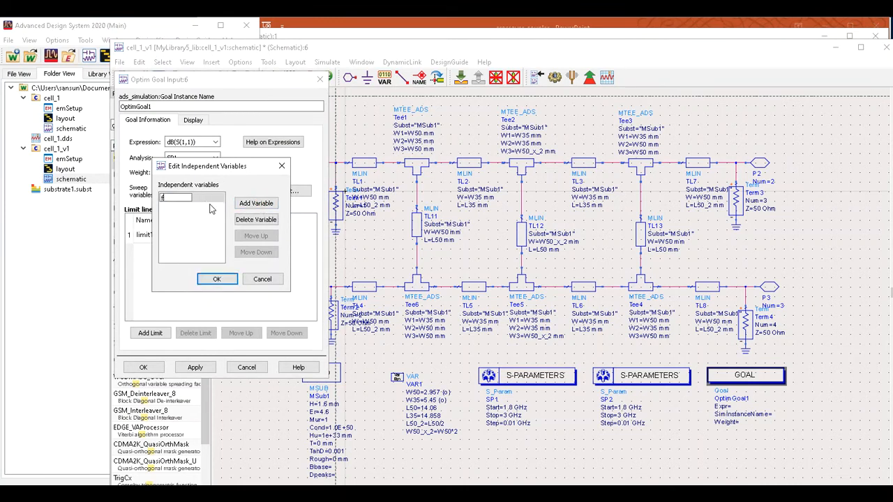
text(req)
key(Return)
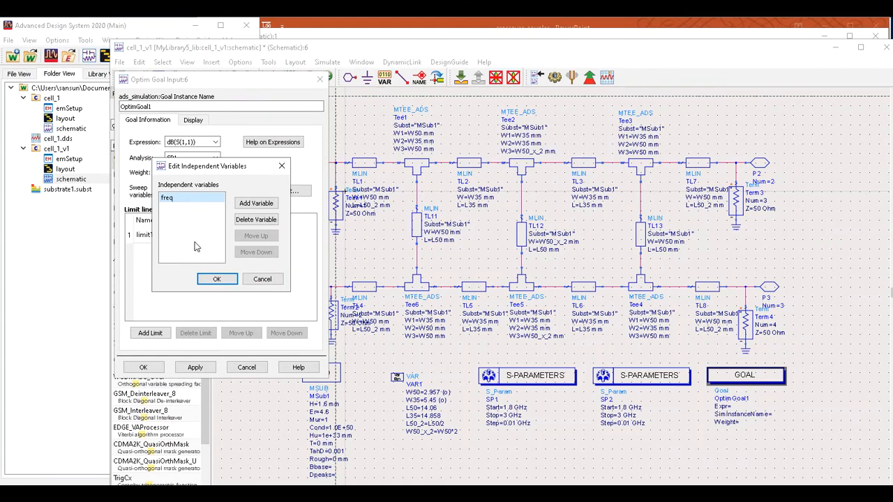
click(213, 279)
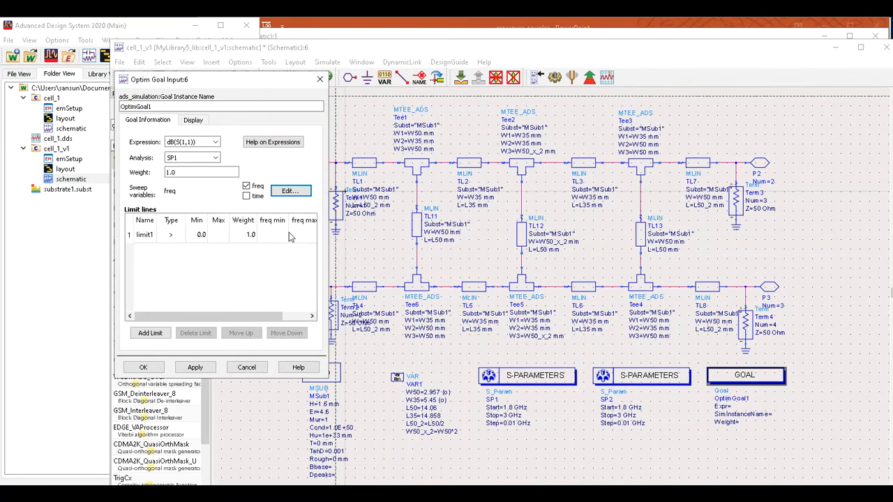
Add a '<' limit with max -30 from 2.399G to 2.401G.
click(178, 237)
click(173, 236)
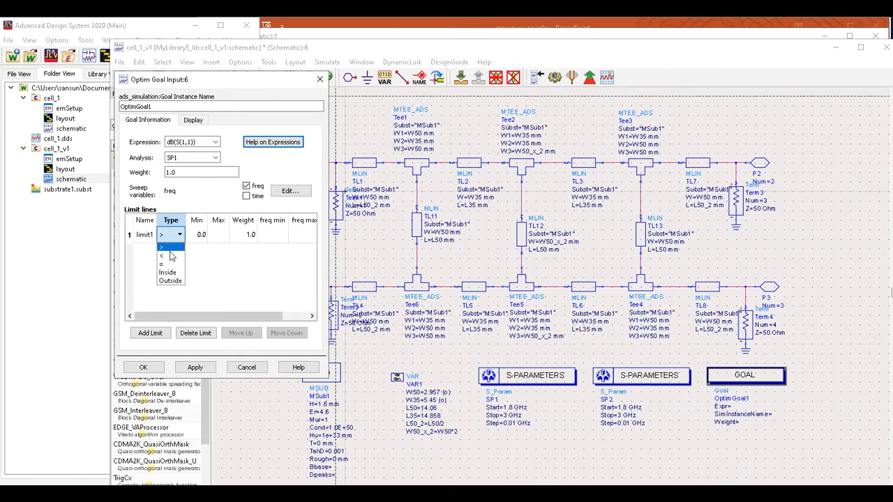
click(169, 256)
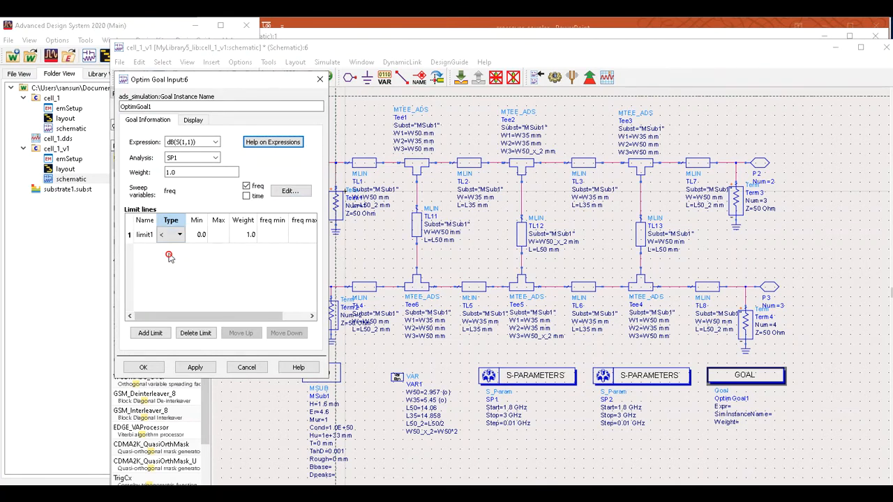
click(218, 236)
text(-30)
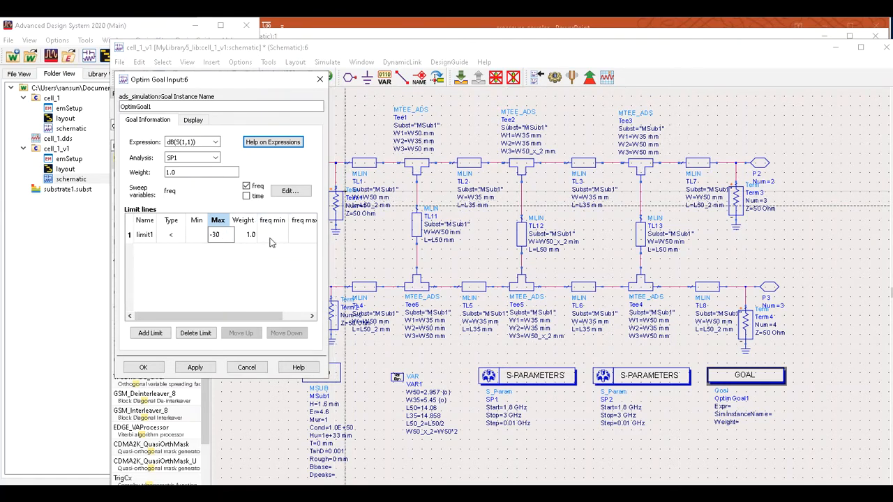
click(271, 235)
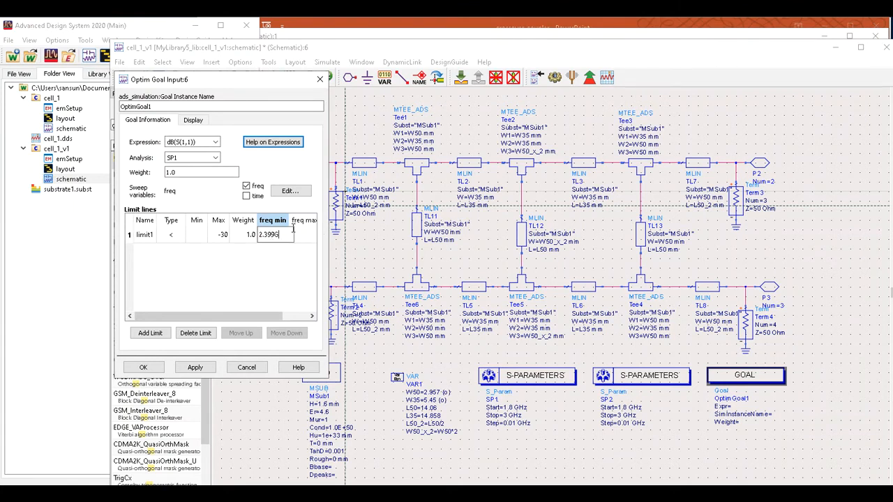
text(2.399G)
click(304, 236)
text(2.40)
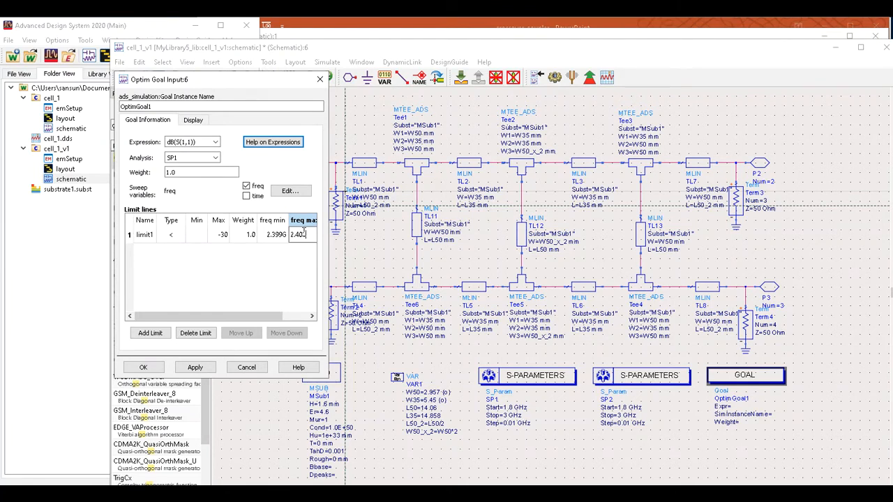
text(1G)
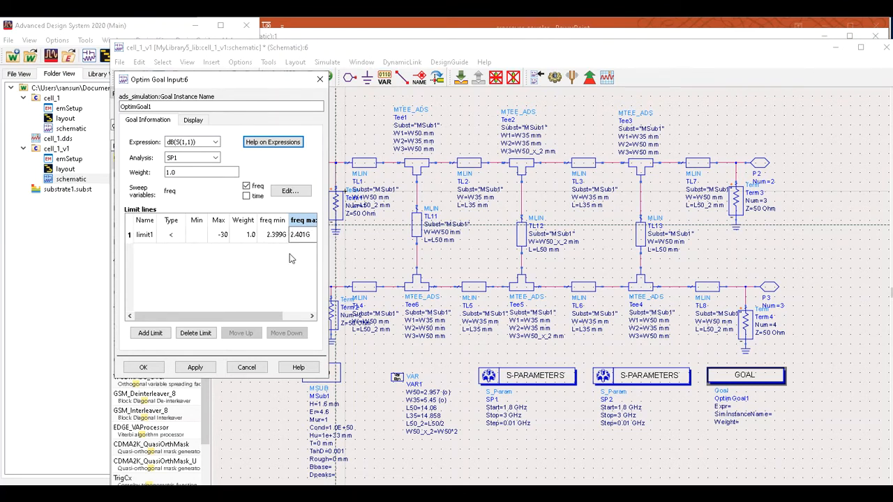
Apply the goal settings and place an Optim controller right of the GOAL.
click(145, 366)
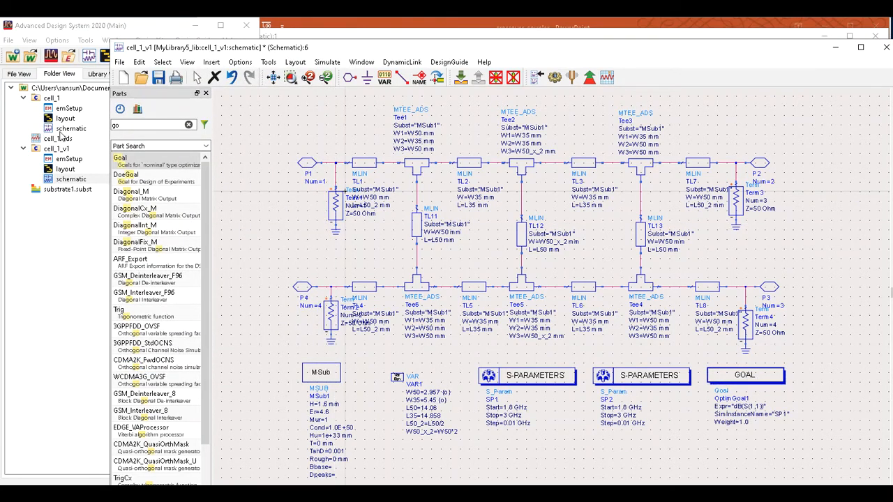
double_click(142, 126)
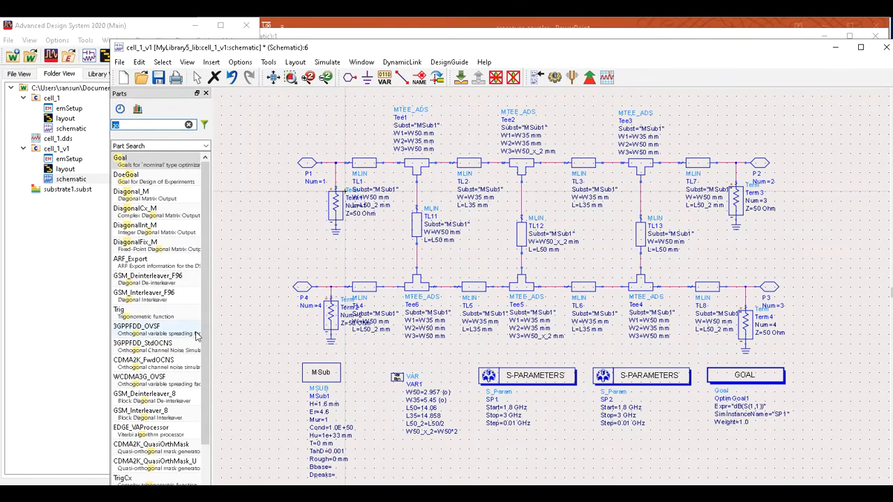
text(opt)
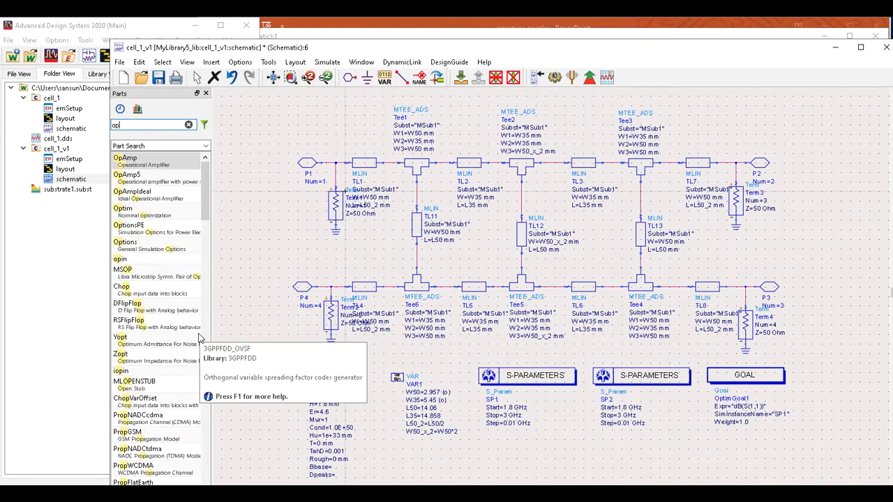
click(143, 159)
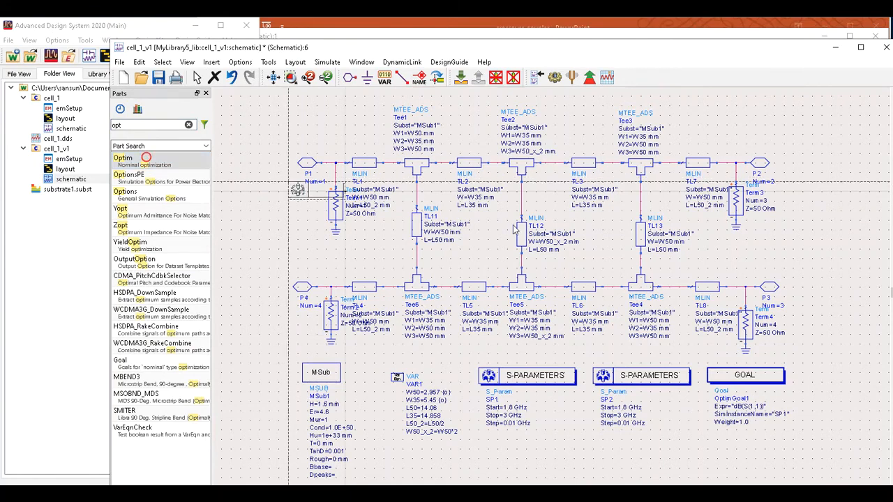
click(821, 375)
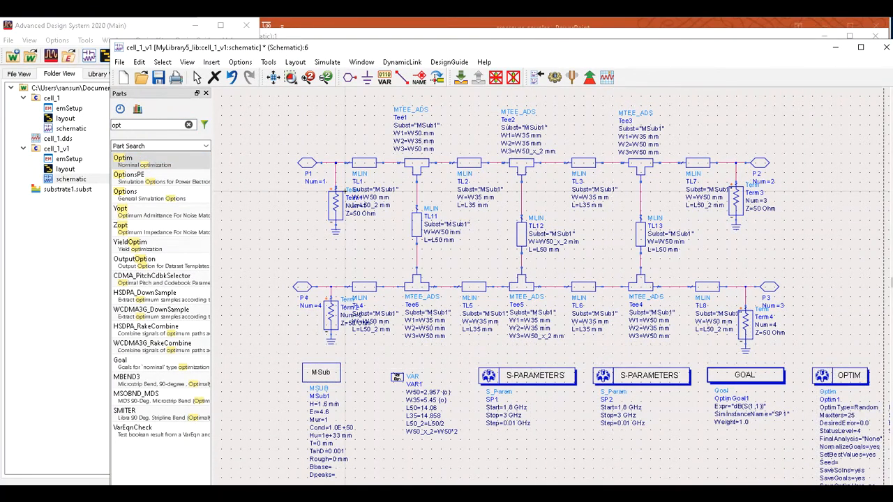
scroll(551, 286, right, 9)
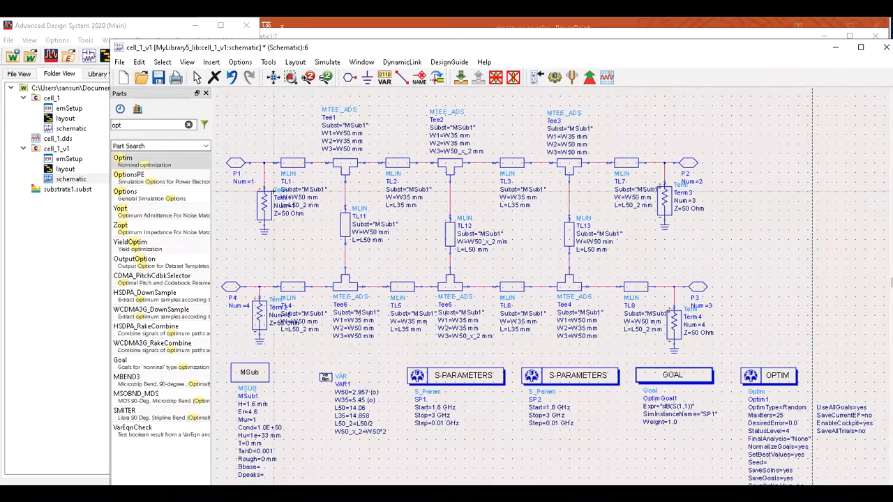
scroll(551, 286, right, 1)
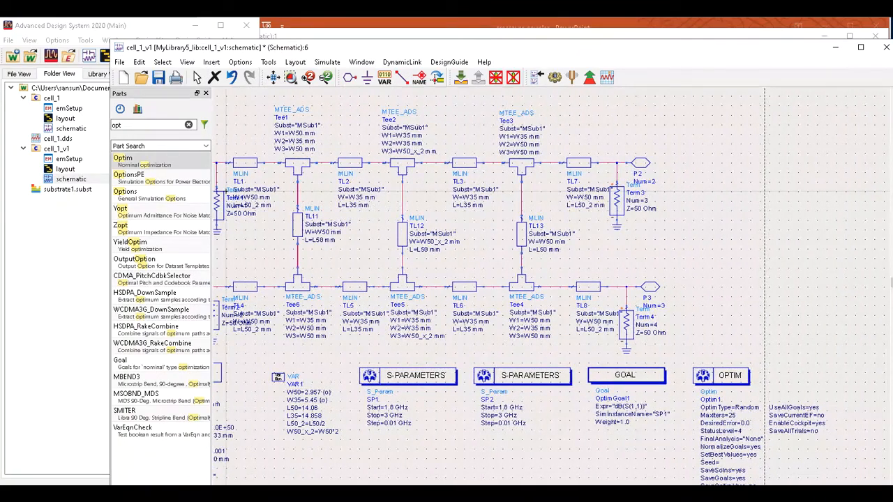
click(196, 77)
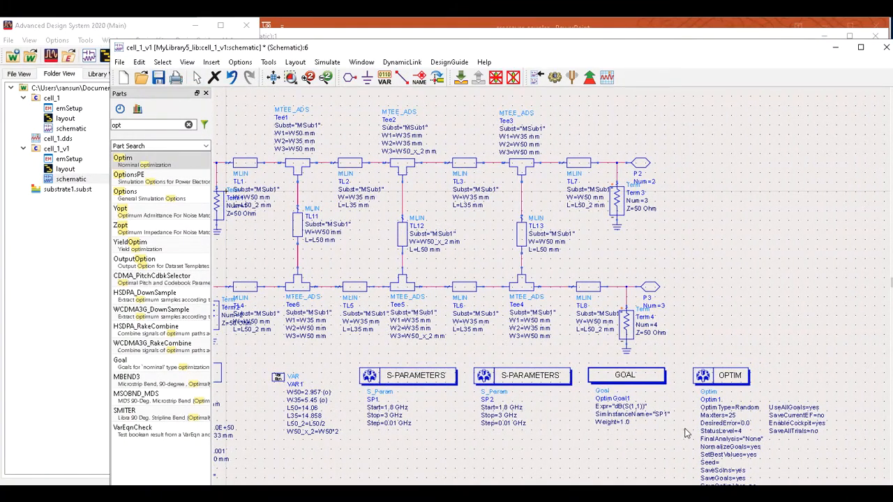
Open the Optim1 nominal optimization settings dialog.
double_click(733, 416)
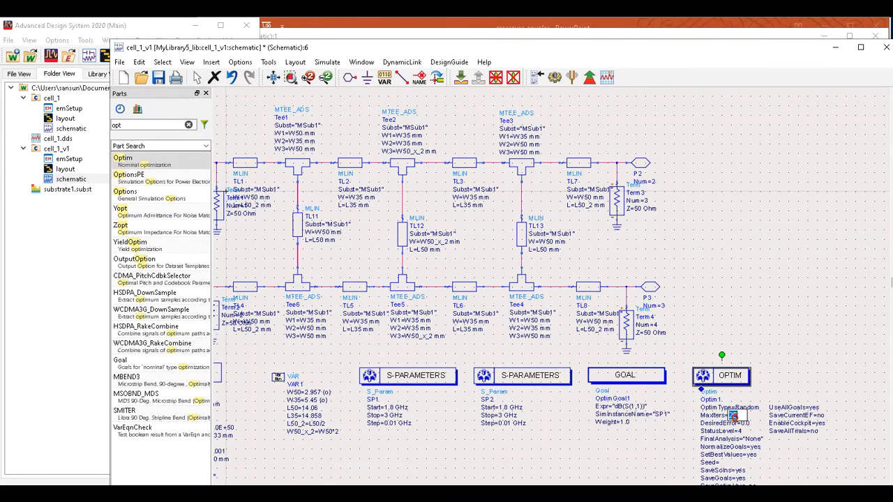
key(Escape)
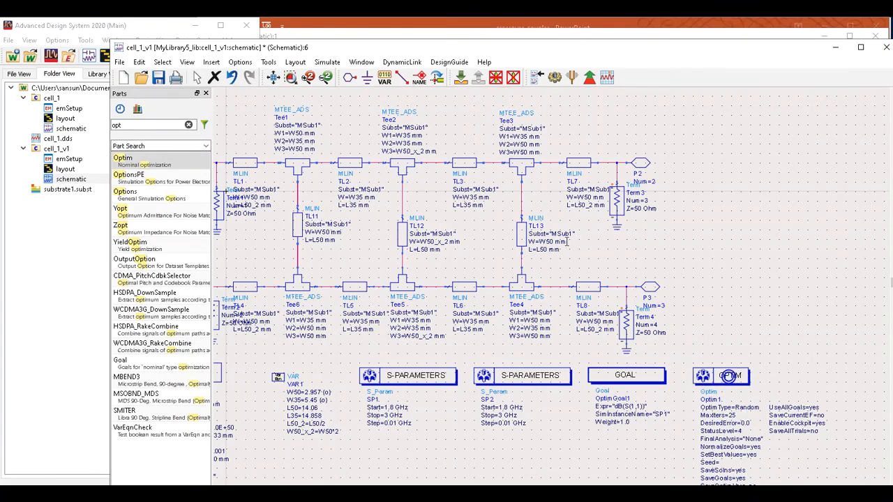
double_click(731, 377)
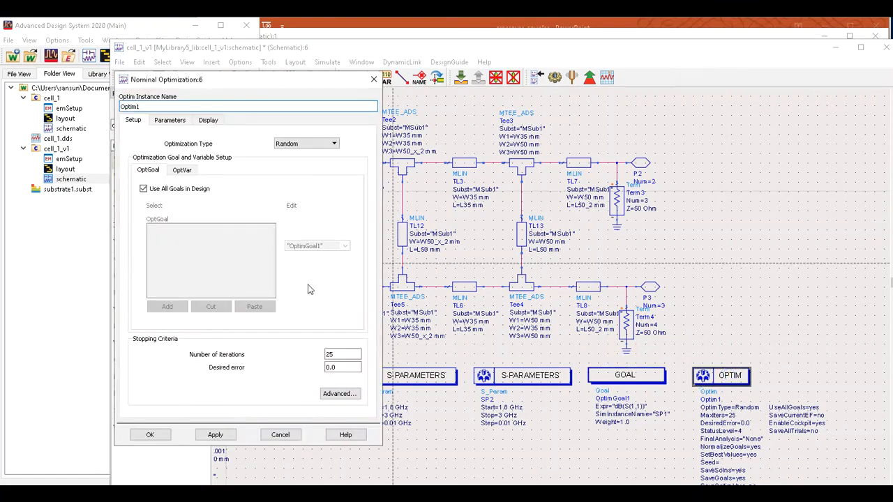
click(349, 353)
text(00)
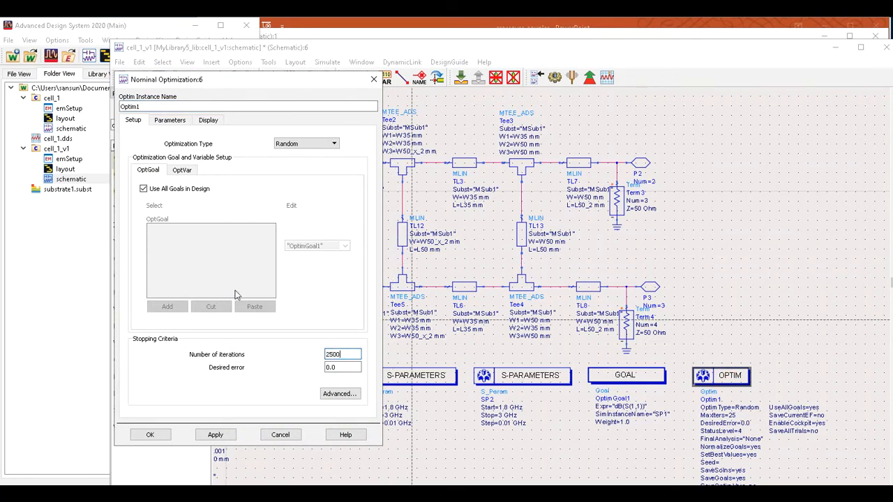
click(169, 120)
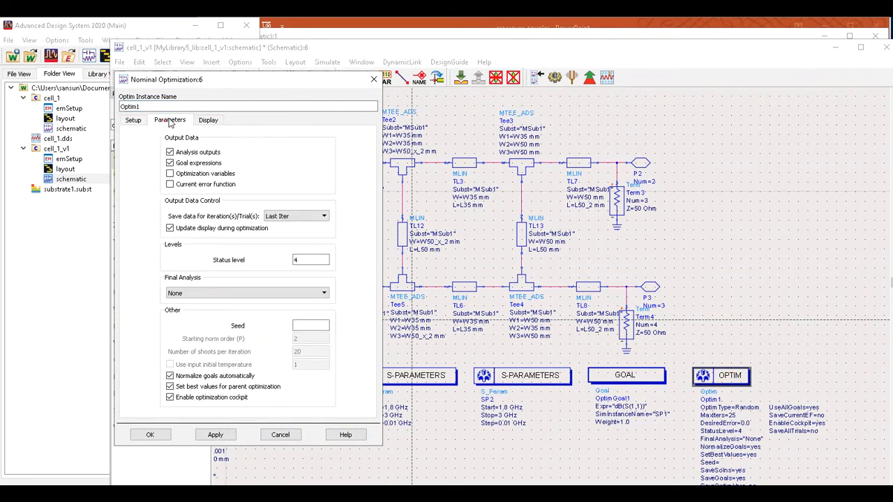
click(213, 121)
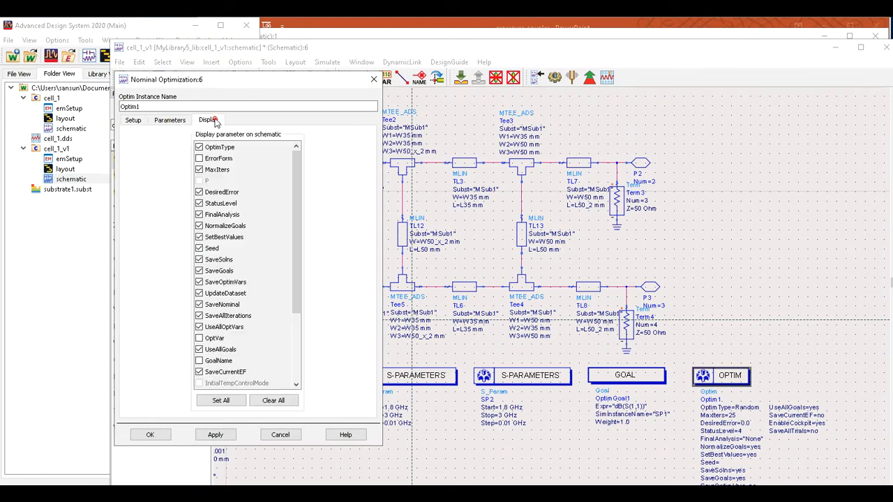
click(150, 434)
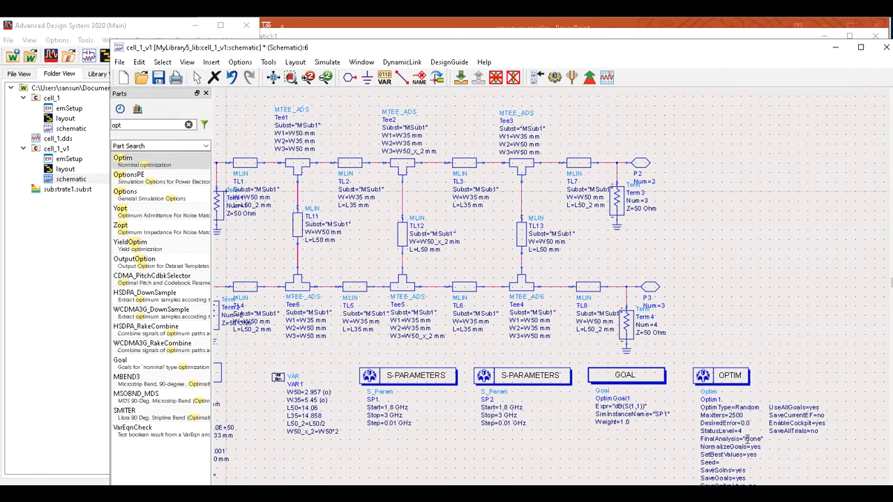
click(746, 439)
click(757, 436)
key(BackSpace)
key(BackSpace)
key(BackSpace)
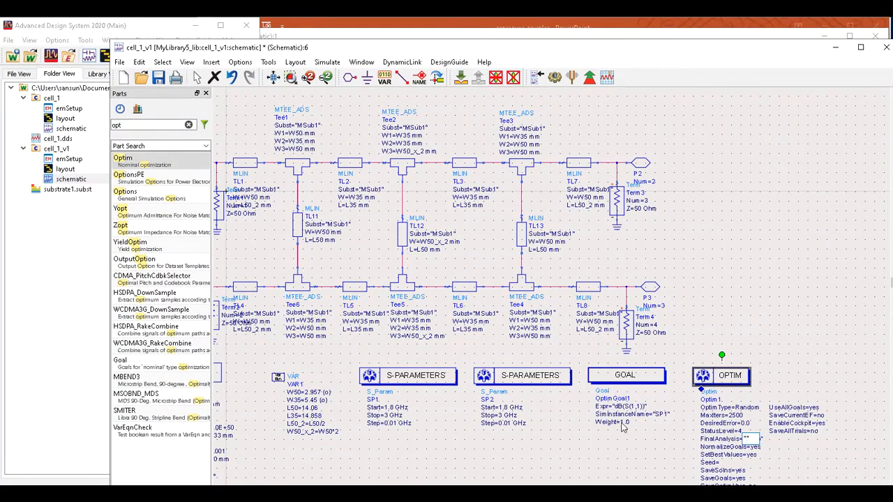
text("")
text(SP2)
click(791, 464)
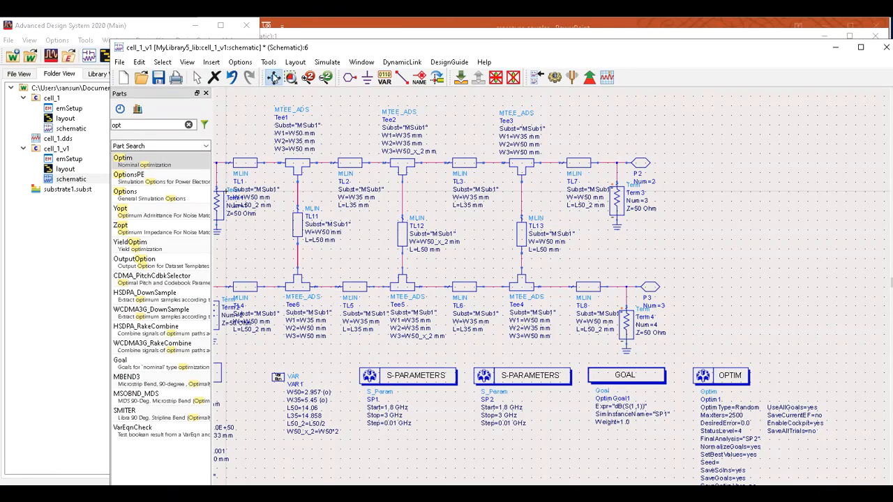
click(273, 77)
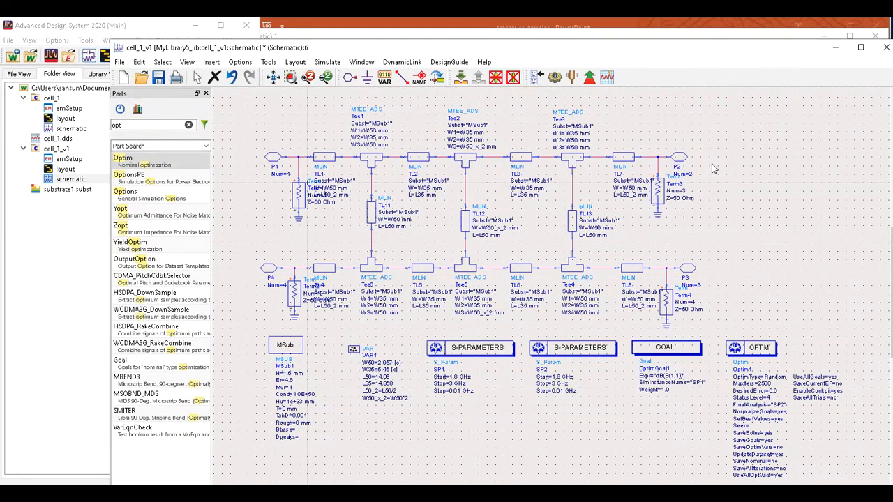
Keep W50 and W35 enabled for optimization in Simulation Variables Setup, then launch the optimization.
click(328, 64)
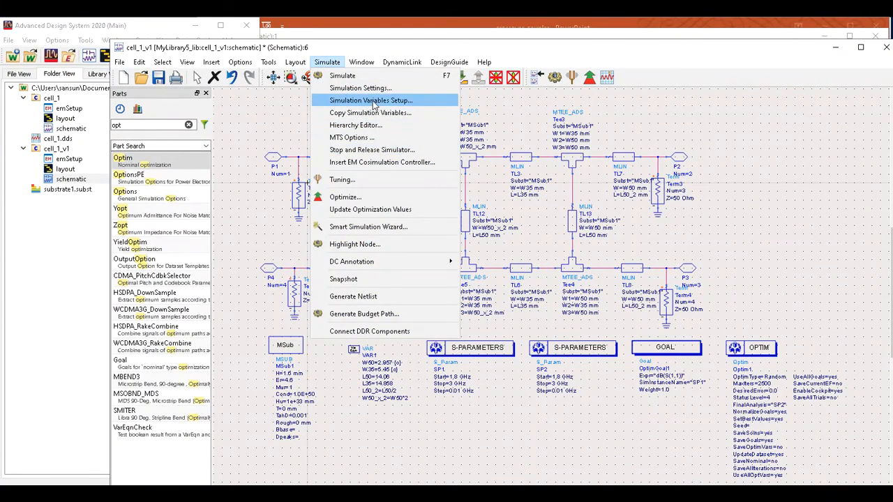
click(402, 101)
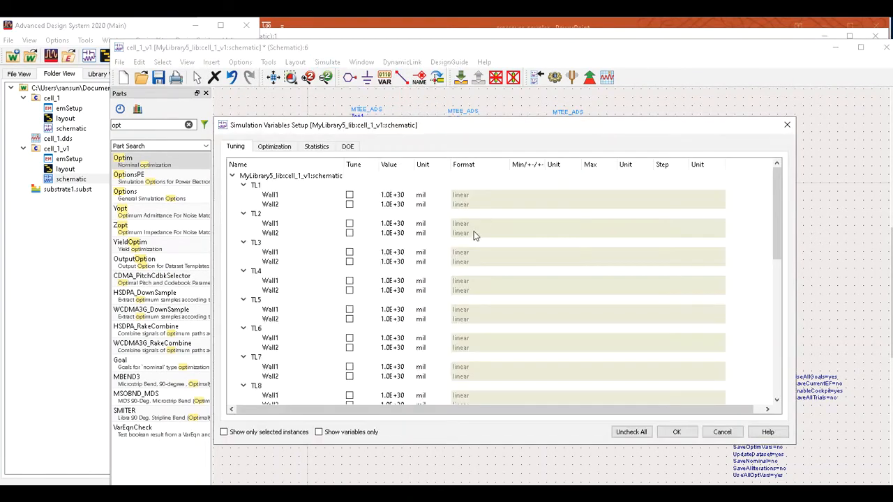
scroll(291, 302, down, 3)
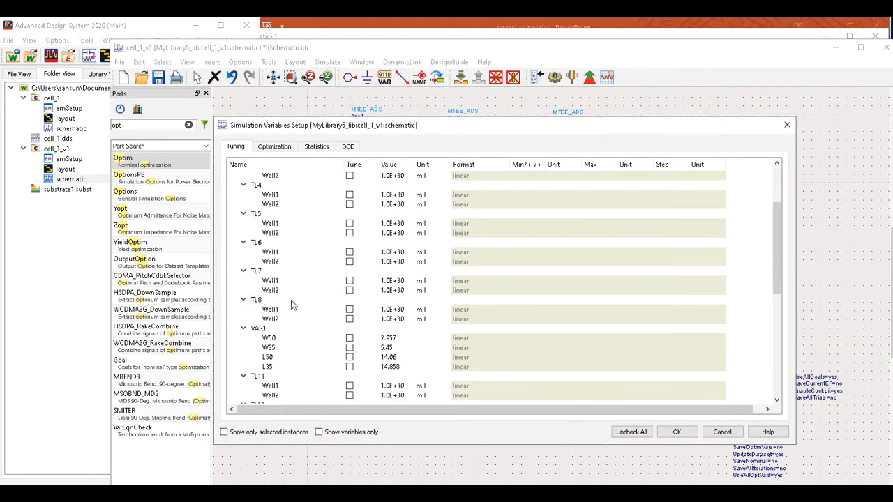
click(274, 147)
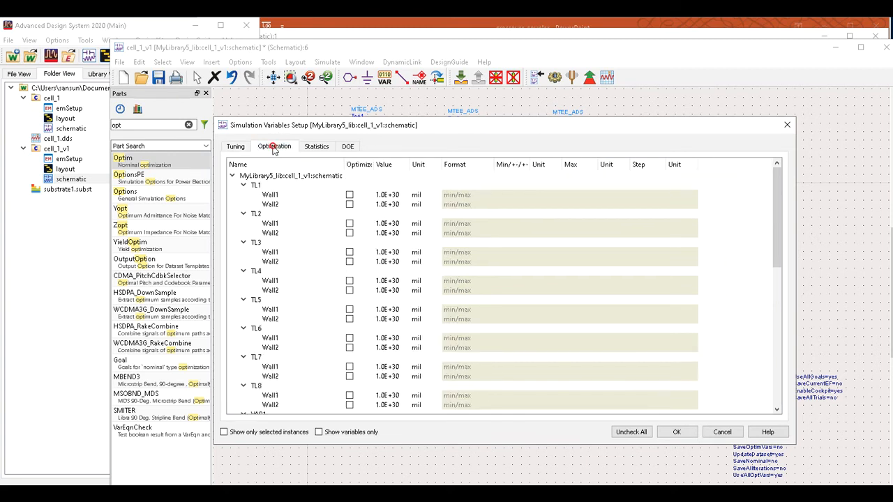
scroll(299, 293, down, 5)
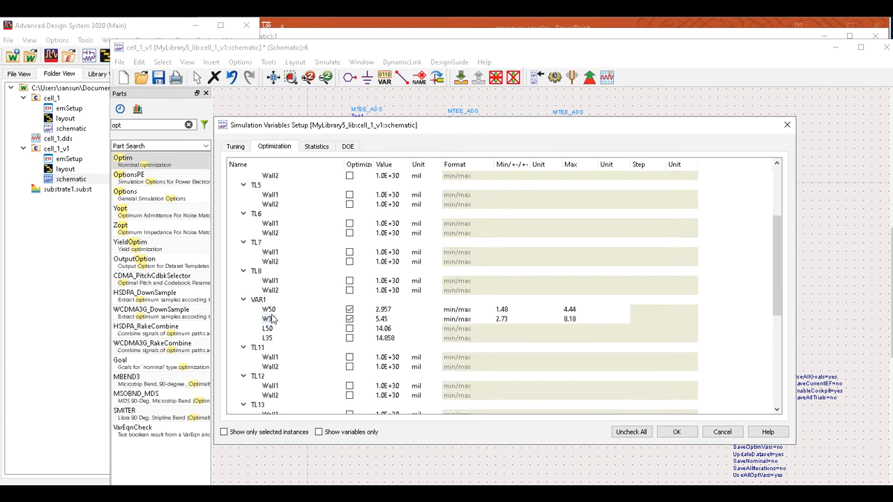
click(350, 308)
click(350, 308)
click(680, 434)
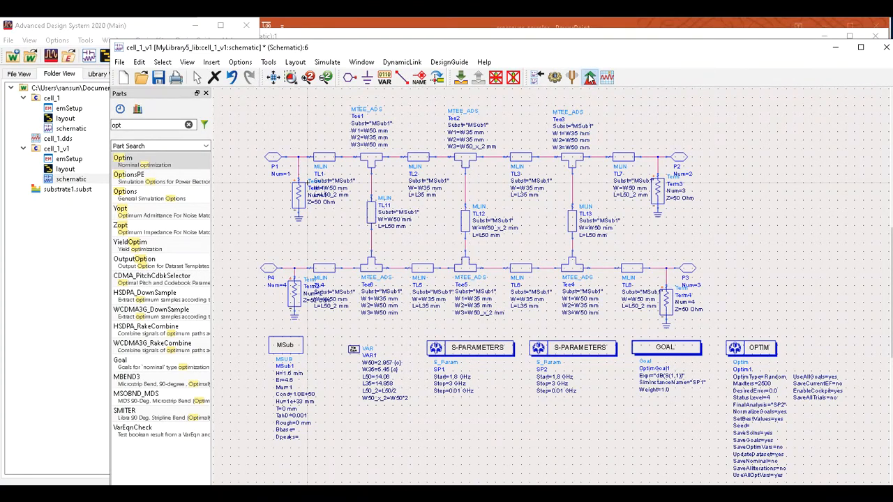
click(589, 77)
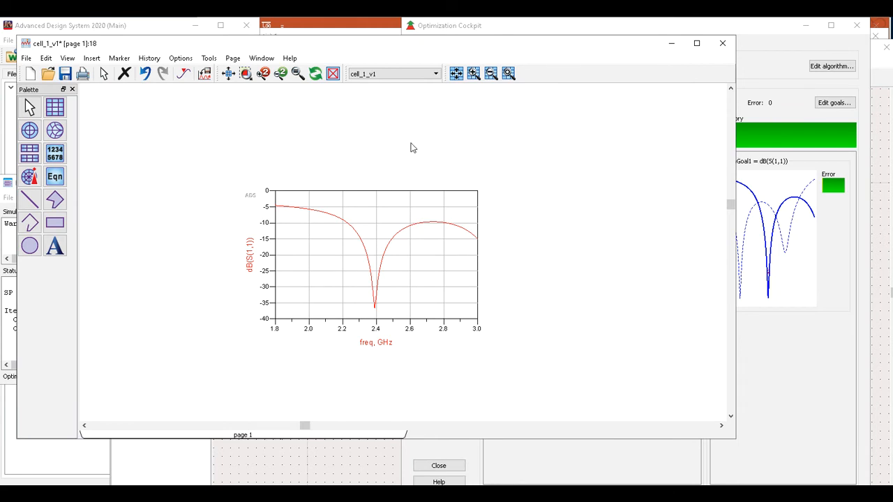
Replace the old return-loss plot with a new rectangular plot of dB(S(1,1)).
click(385, 270)
key(Delete)
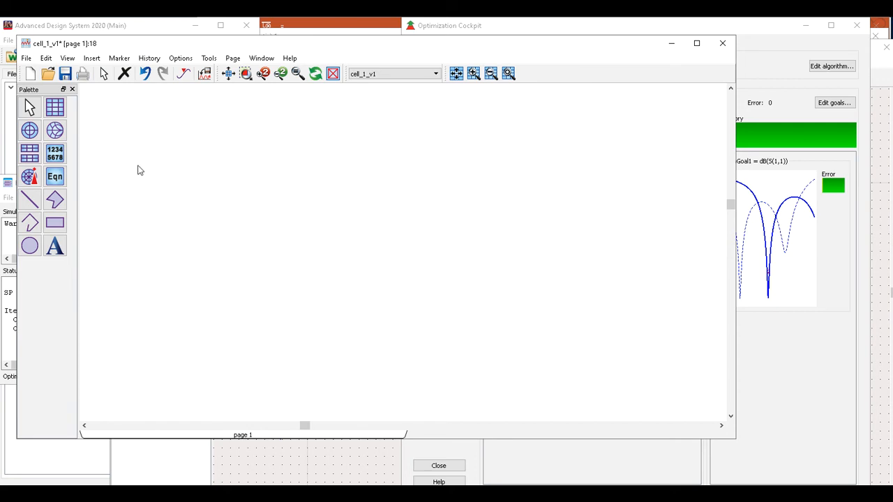
click(55, 107)
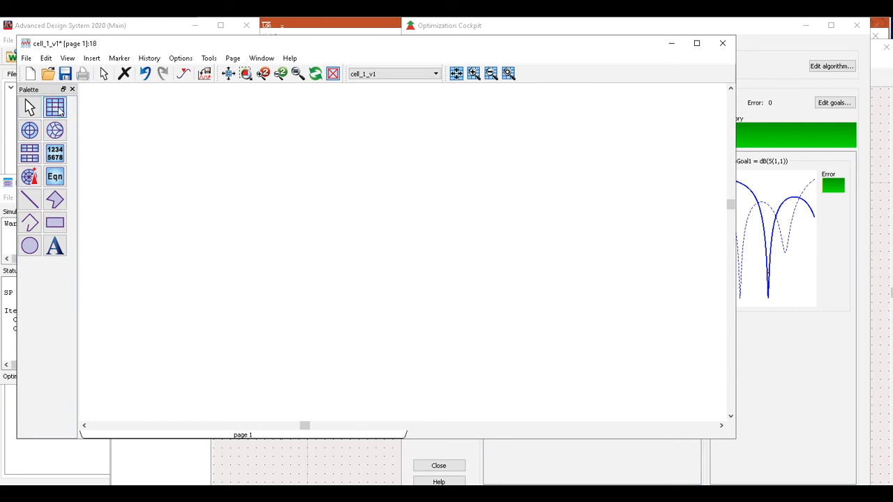
click(266, 178)
click(300, 327)
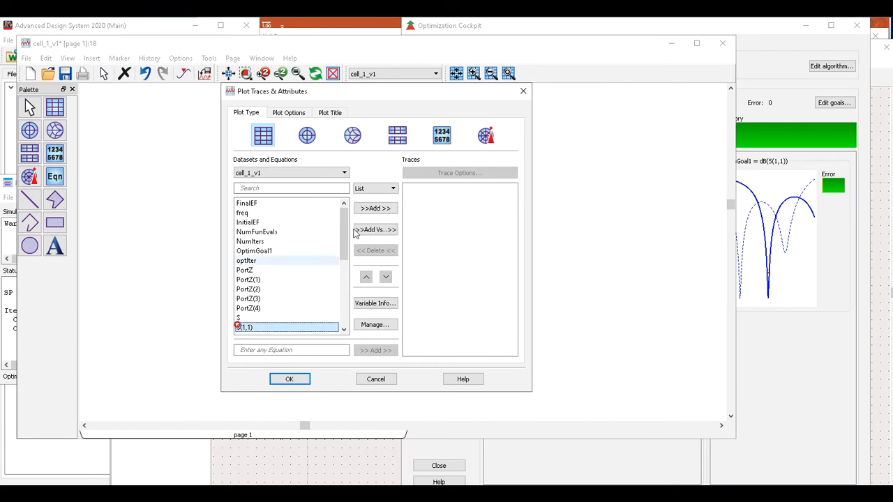
click(373, 210)
click(351, 313)
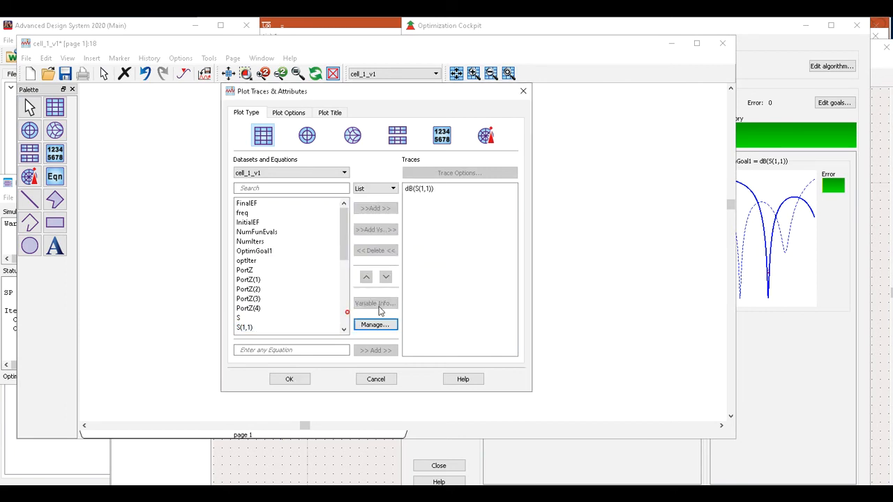
click(294, 381)
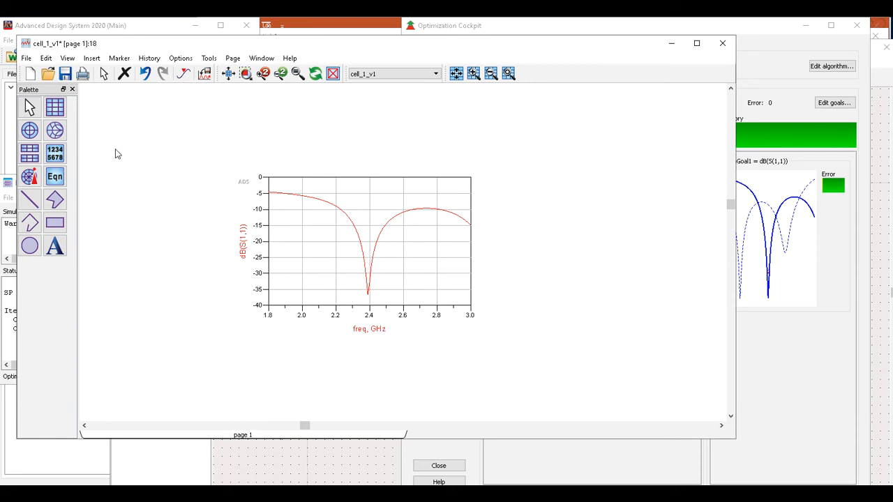
Place a second rectangular plot beside the first one.
click(54, 107)
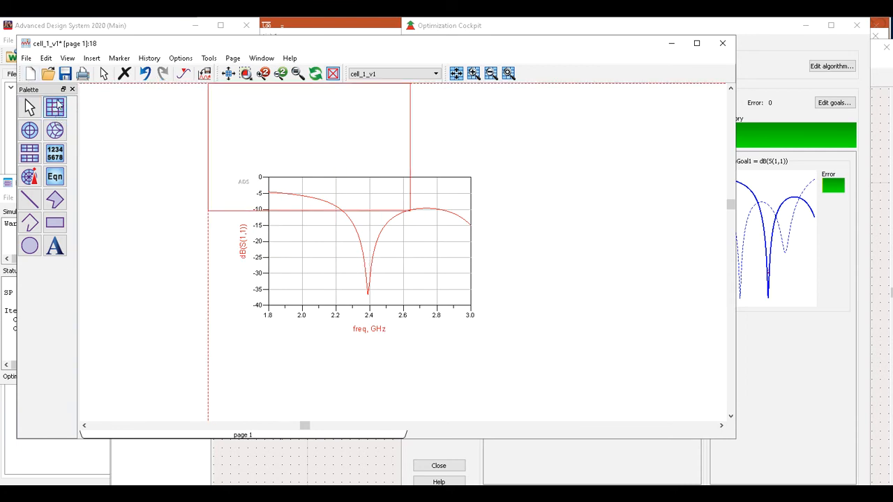
click(530, 179)
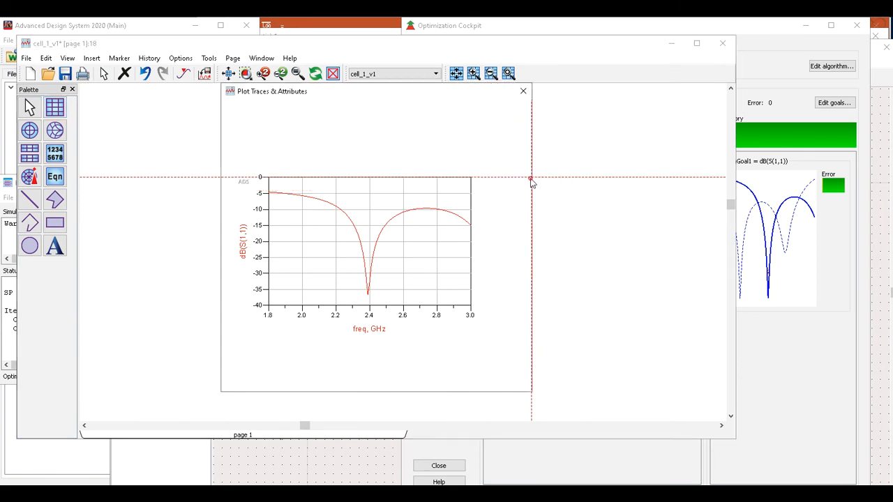
scroll(273, 318, down, 1)
scroll(272, 318, down, 1)
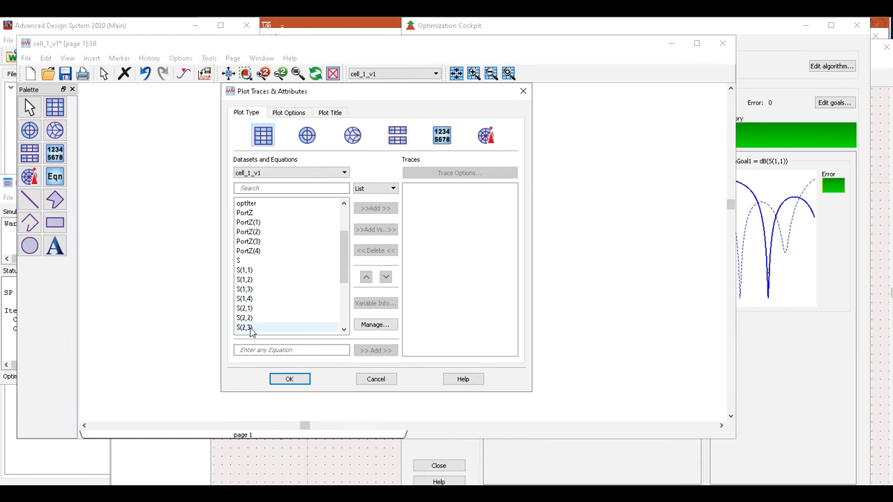
Add S(3,2), S(1,3) and S(2,1) as dB traces to the second plot.
scroll(251, 332, down, 2)
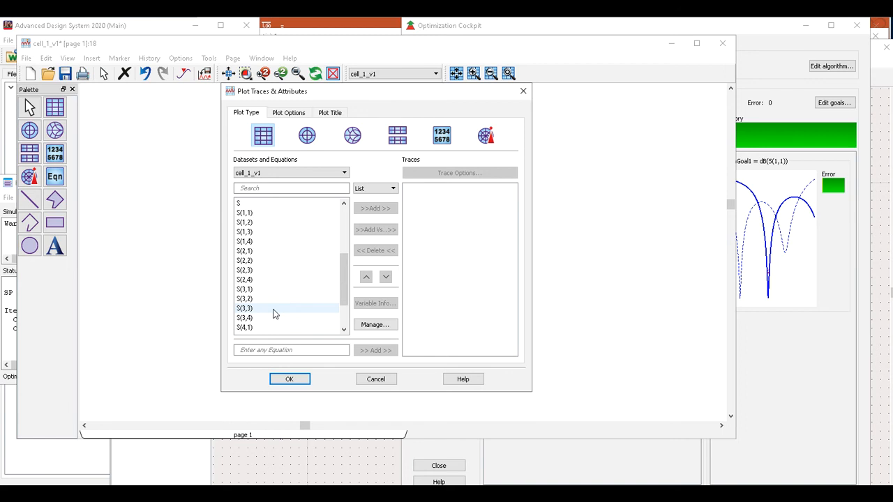
click(251, 300)
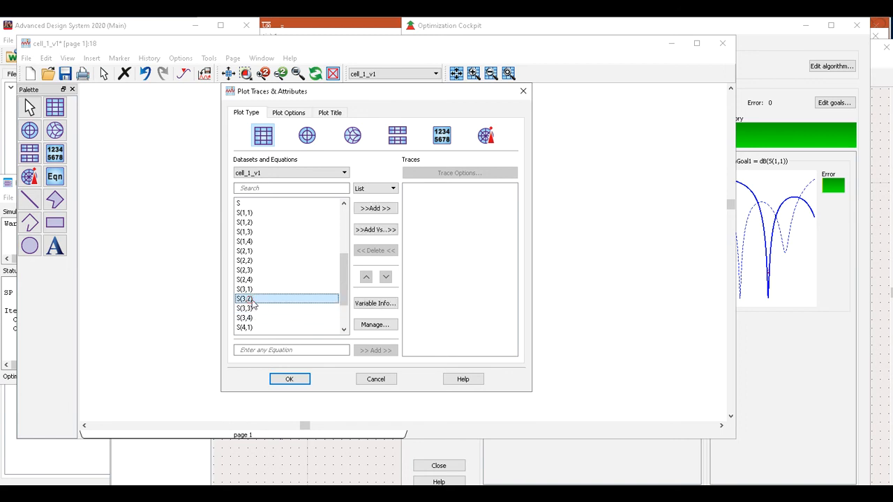
click(382, 209)
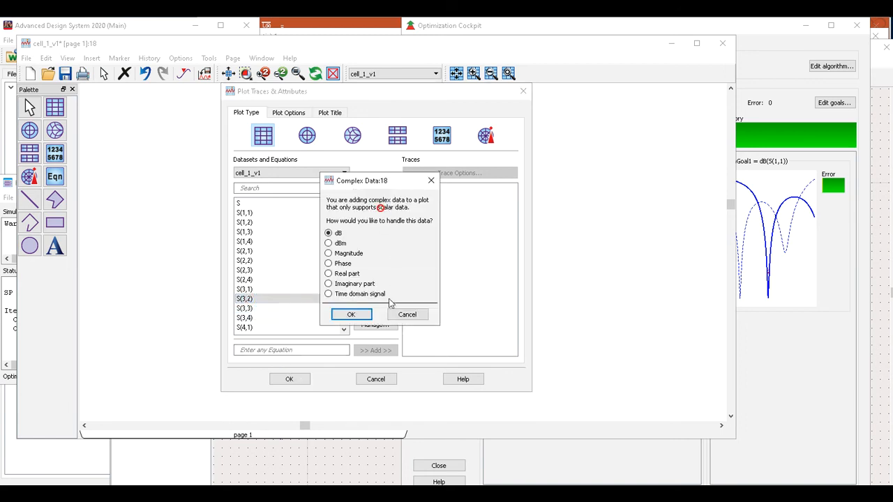
click(349, 312)
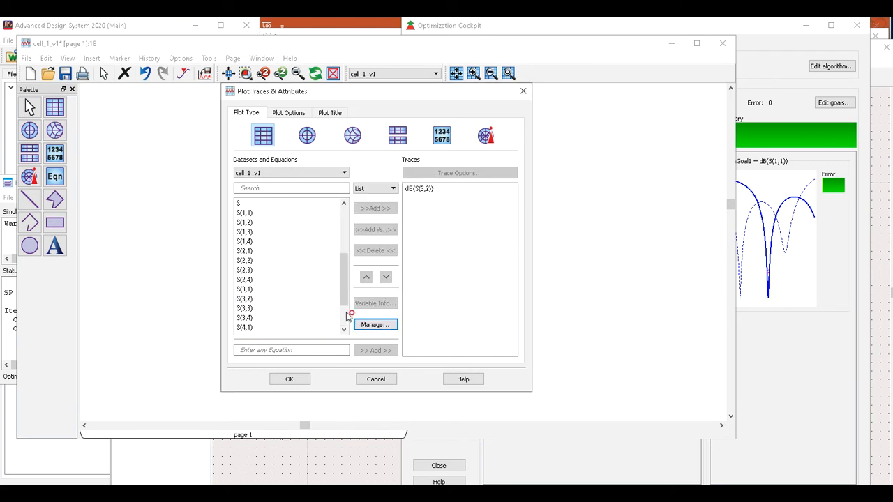
click(241, 232)
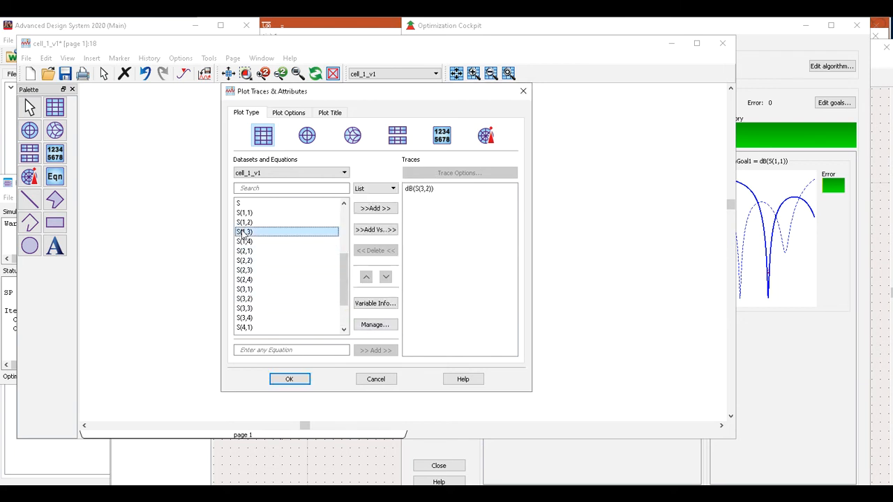
click(372, 209)
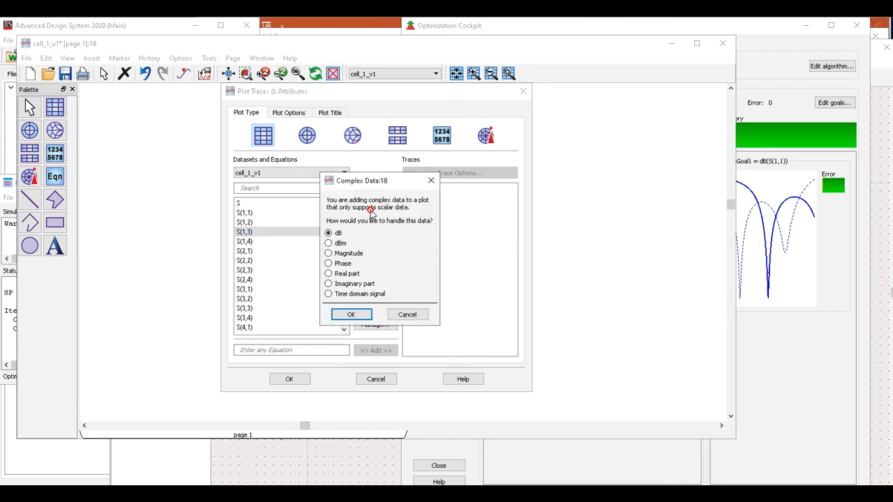
click(345, 314)
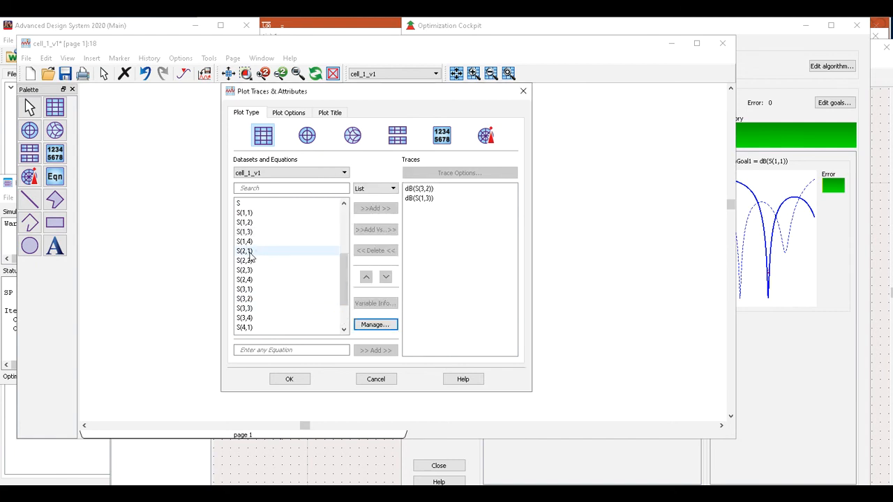
click(246, 251)
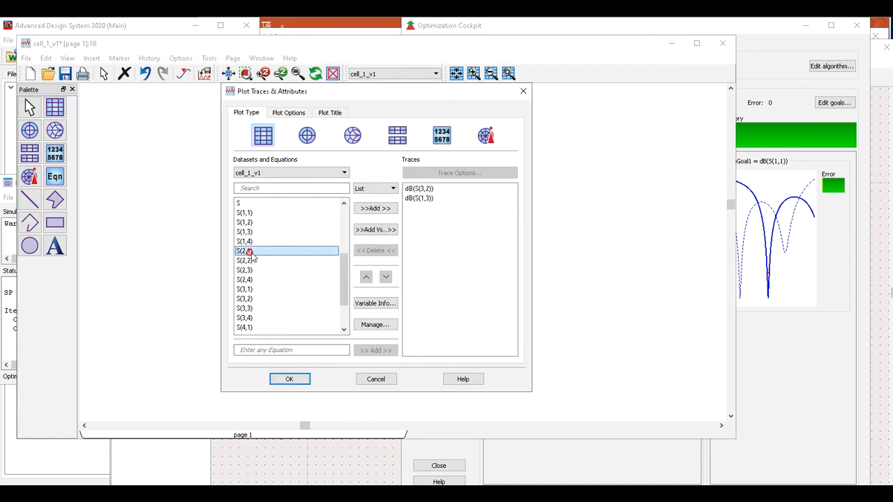
click(379, 212)
click(351, 314)
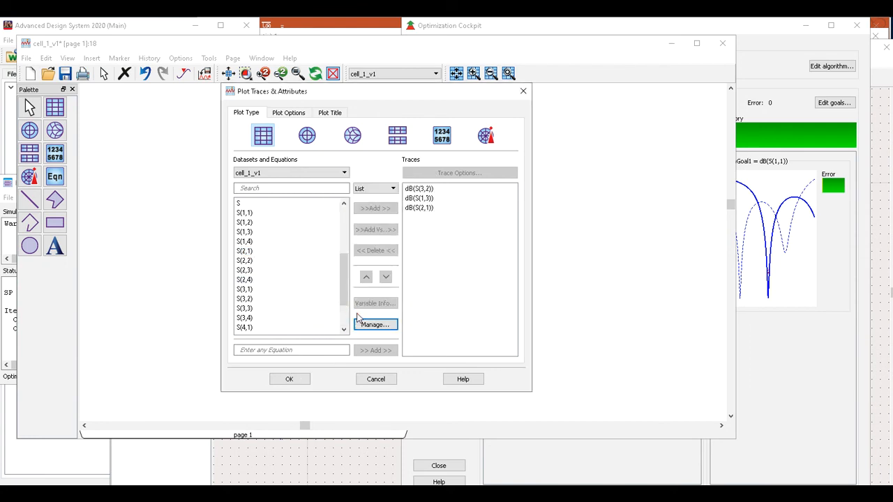
Remove the dB(S(1,3)) trace, add dB(S(3,1)), and create the plot.
click(417, 200)
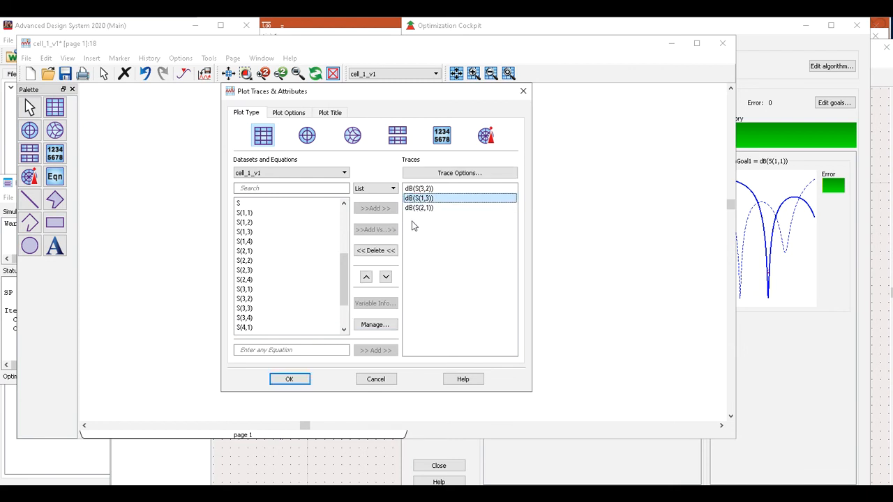
click(376, 249)
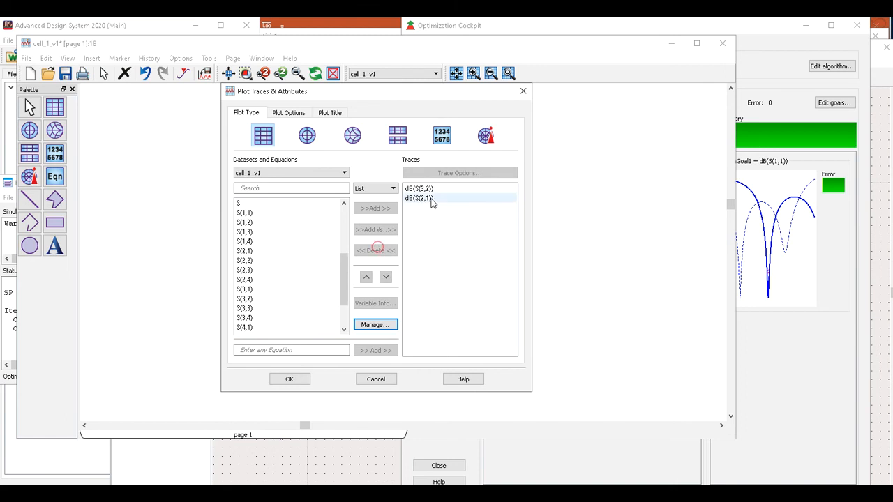
scroll(292, 275, down, 2)
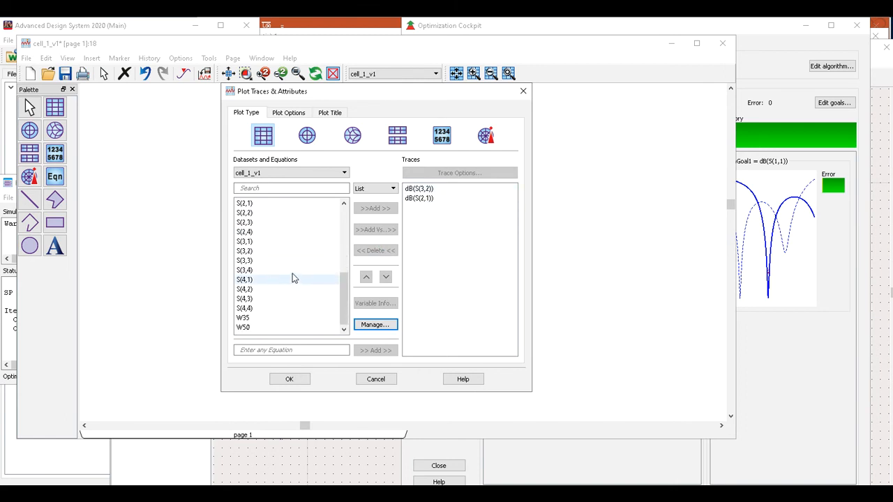
click(264, 242)
click(376, 209)
click(346, 318)
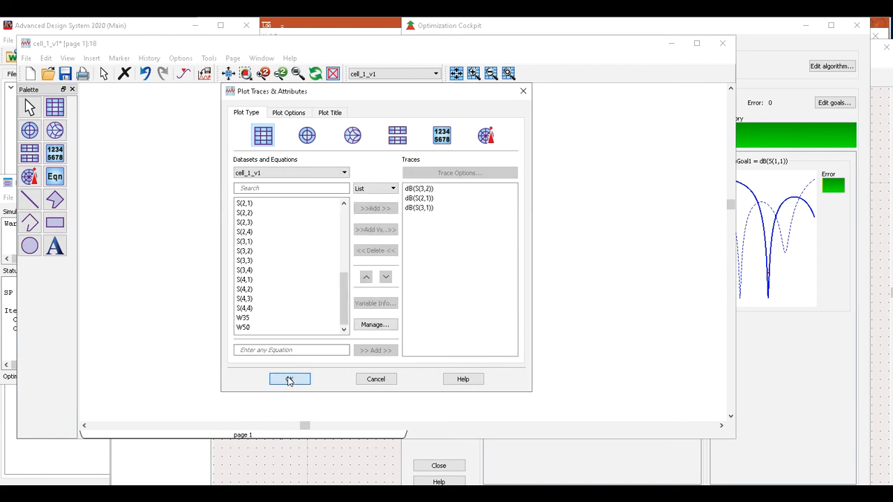
click(289, 380)
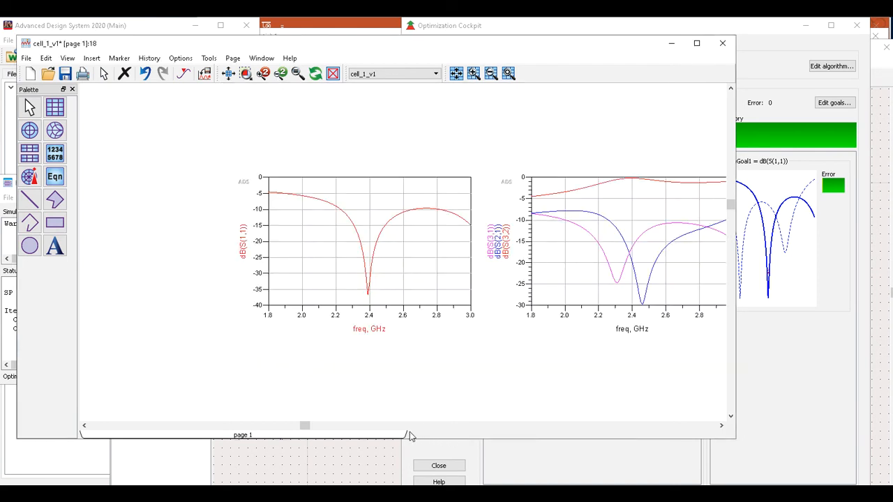
Scroll the data display right and inspect the dB(S(2,1)) and dB(S(3,1)) traces.
click(720, 426)
click(720, 426)
click(720, 426)
click(721, 425)
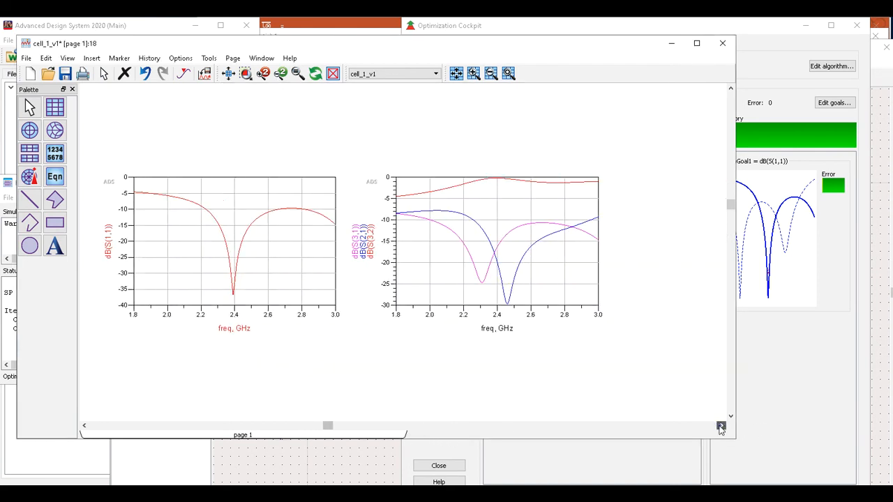
click(516, 282)
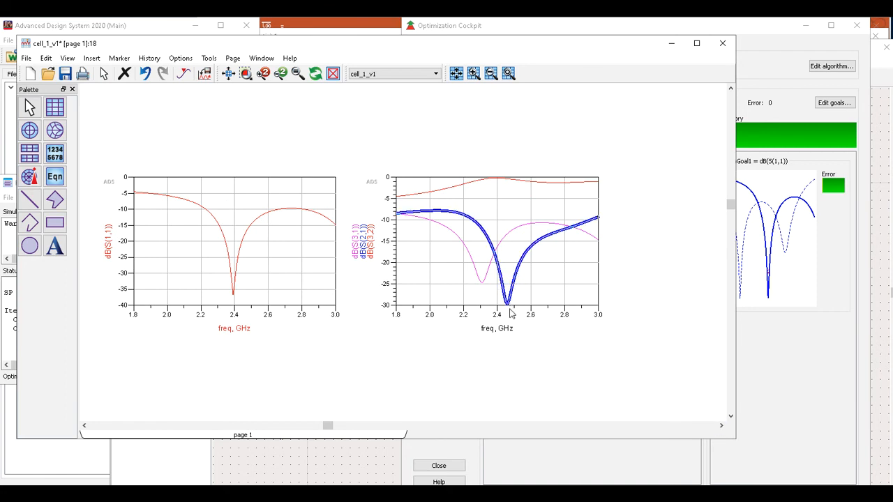
click(482, 283)
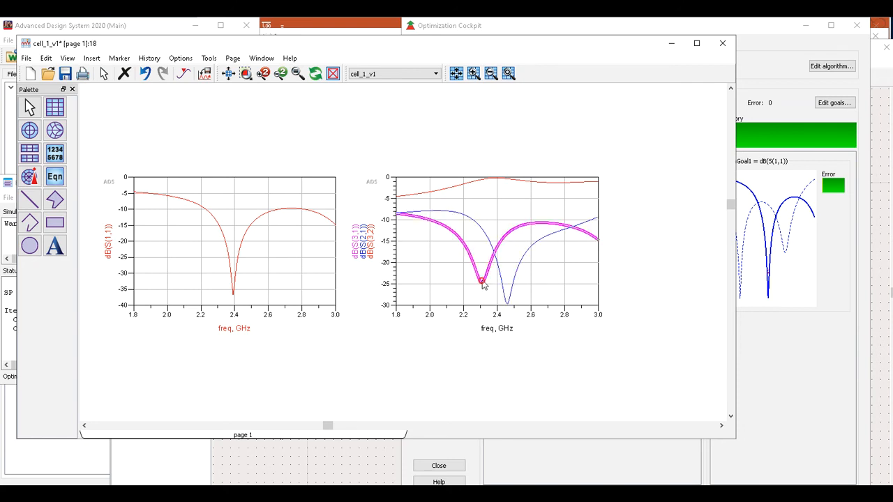
Save the plot page and minimize the data display window.
mouse_move(484, 282)
mouse_move(548, 182)
mouse_move(589, 187)
click(65, 74)
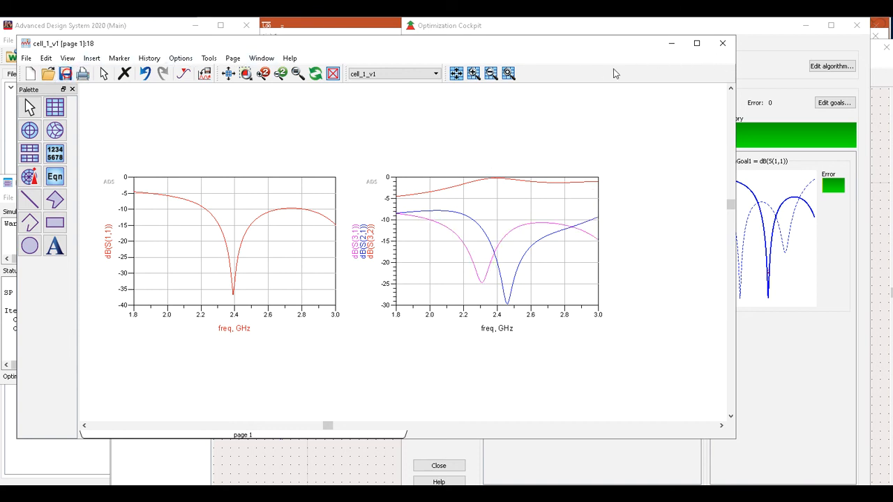
click(671, 44)
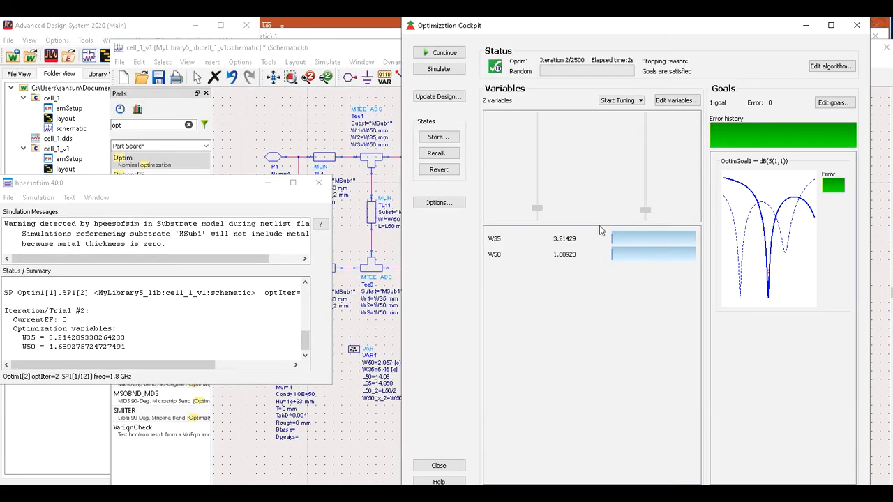
Update the design with optimized W35=3.21429 and W50=1.68928, then minimize the cockpit.
click(436, 98)
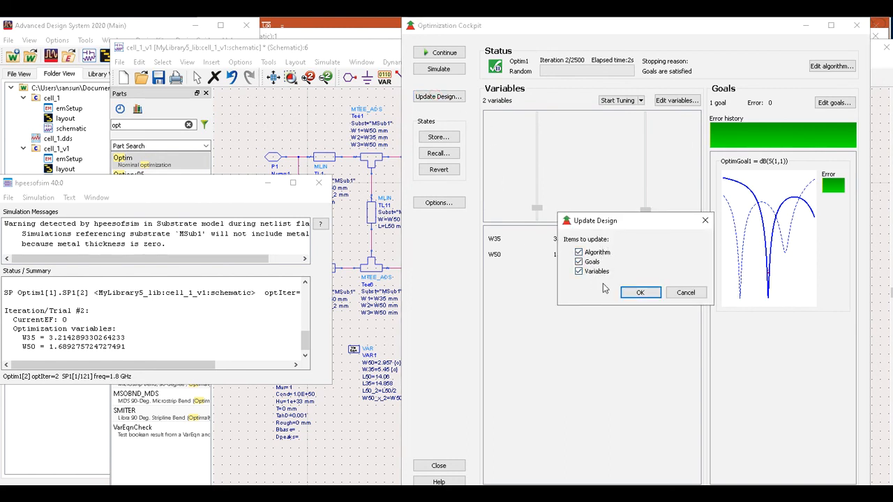
click(640, 293)
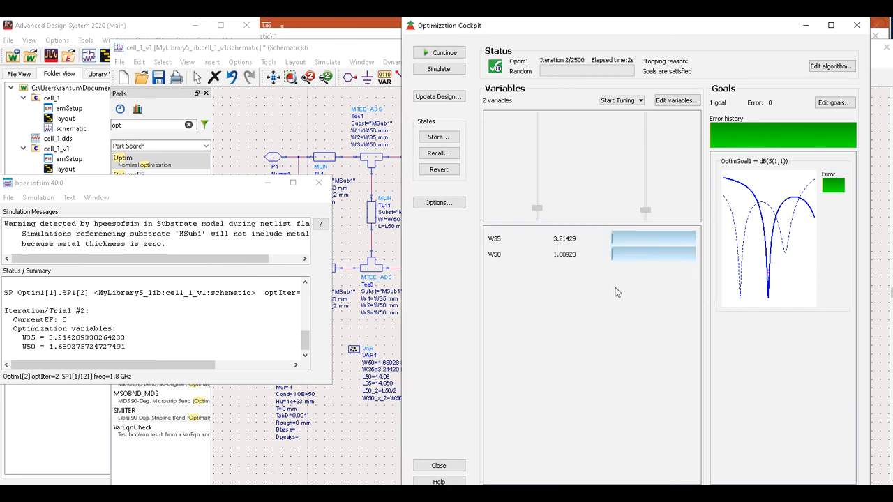
click(318, 183)
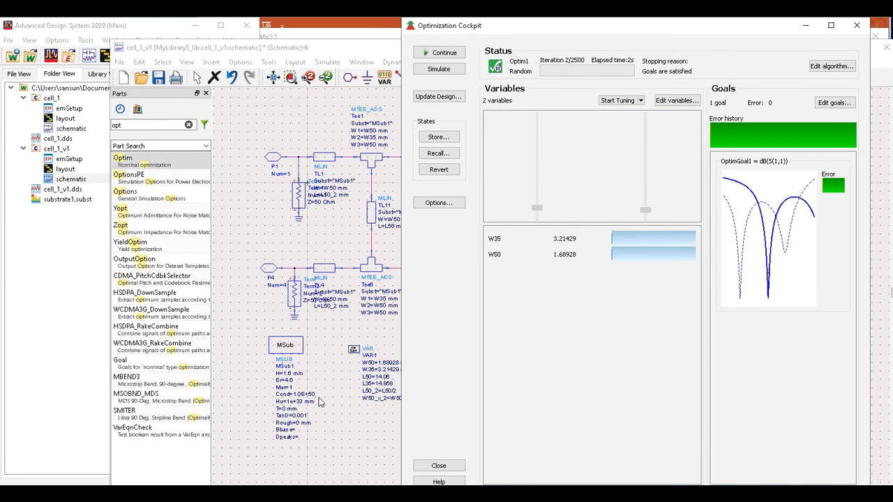
click(806, 28)
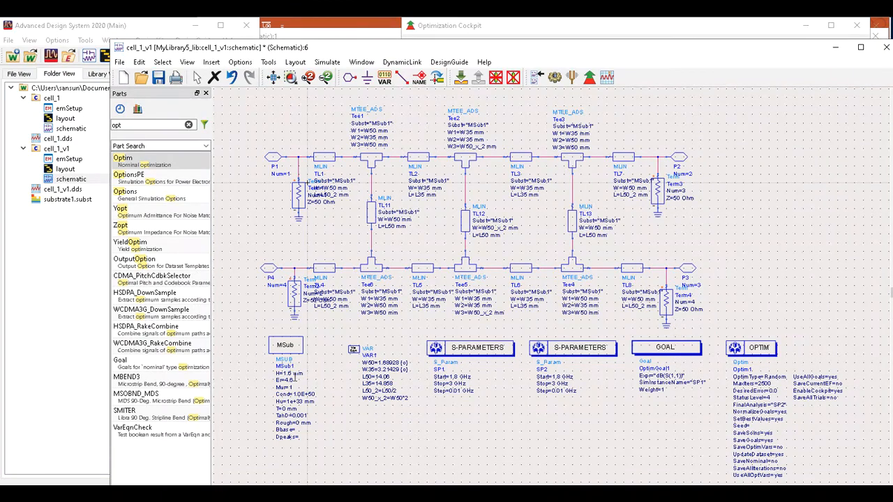
Zoom and pan around the schematic to check the updated VAR1 widths.
scroll(453, 334, up, 1)
scroll(518, 323, up, 1)
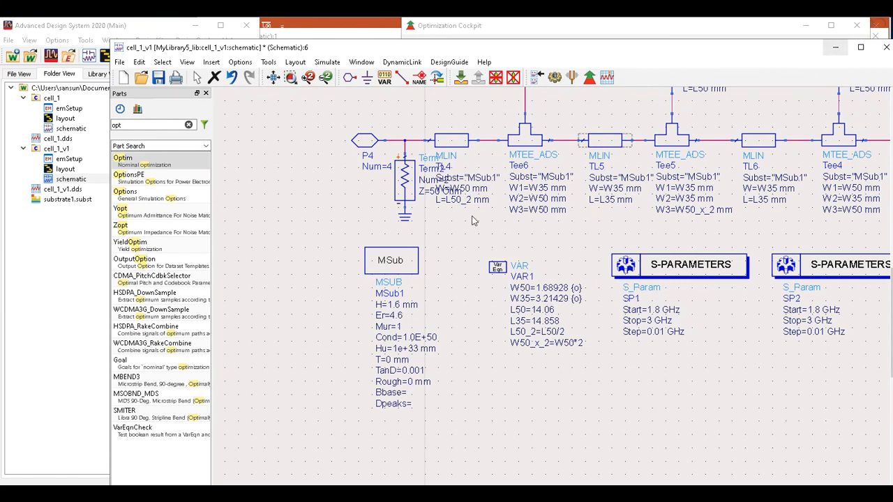
scroll(551, 286, right, 3)
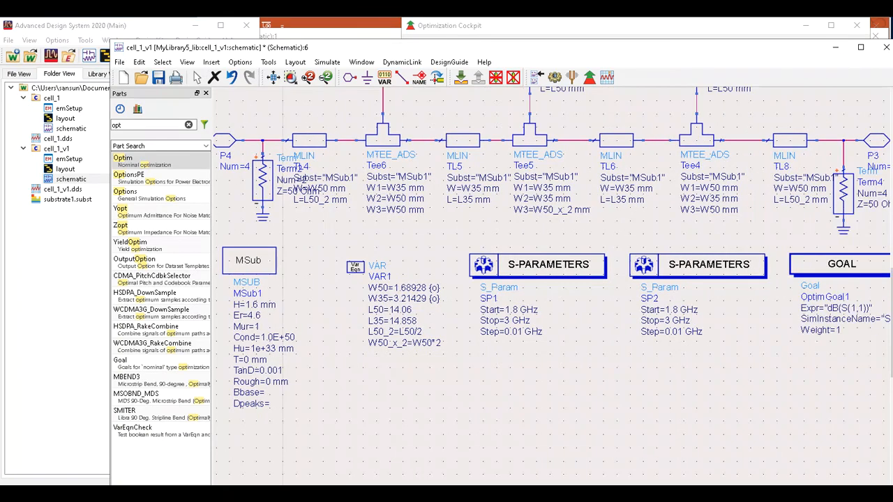
scroll(489, 300, down, 1)
Generate the layout from the schematic, syncing the entire design, and select the middle branch line.
click(290, 62)
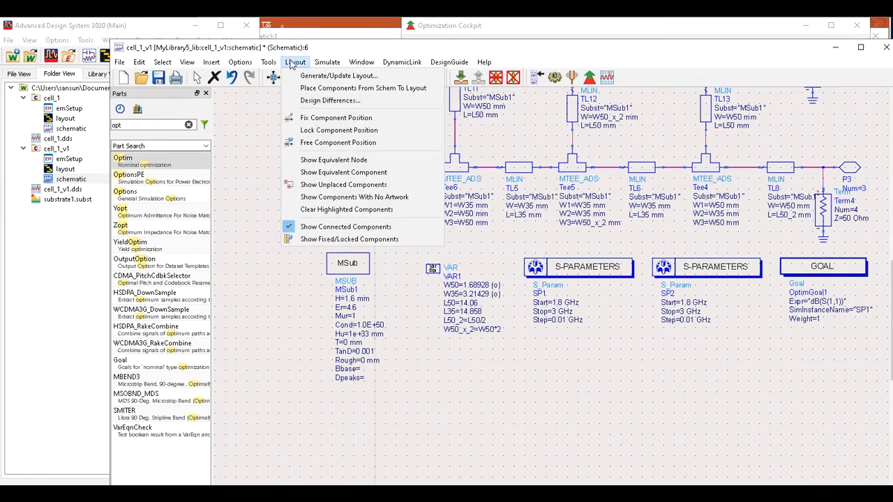
click(329, 76)
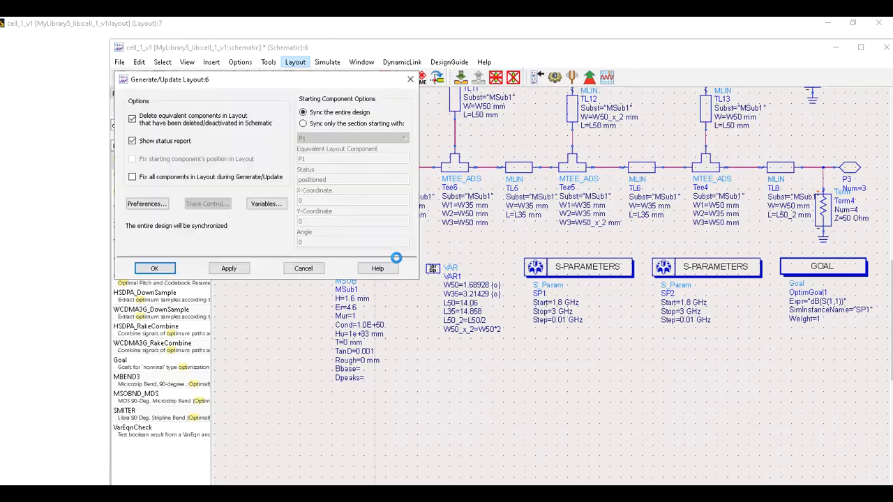
click(169, 268)
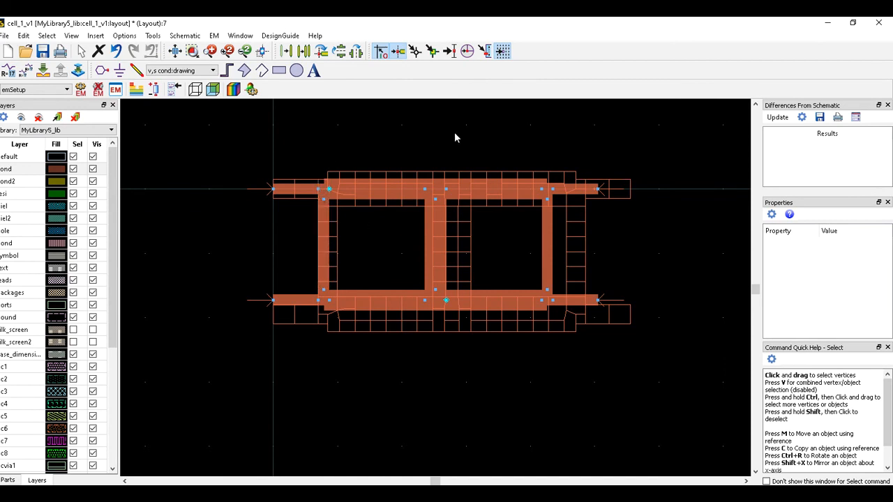
click(427, 244)
Review the EM setup's substrate, ports, 1.8–3 GHz frequency plan and output plan, then simulate.
click(116, 91)
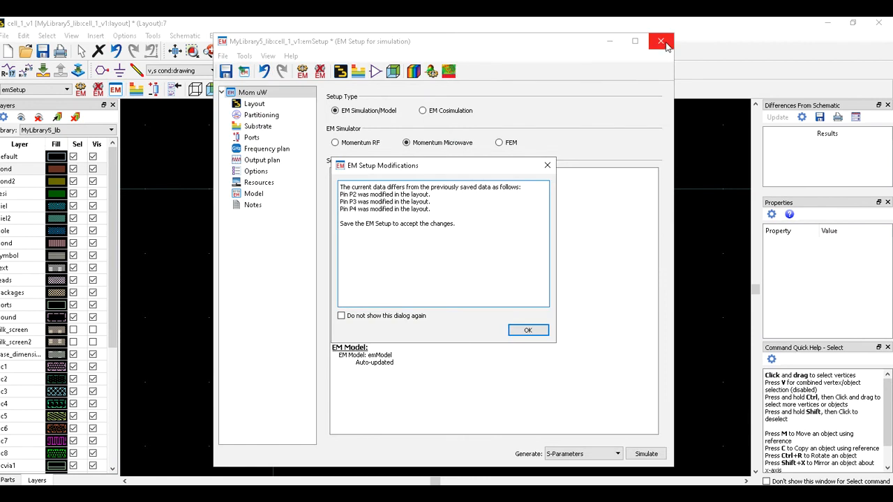
click(528, 330)
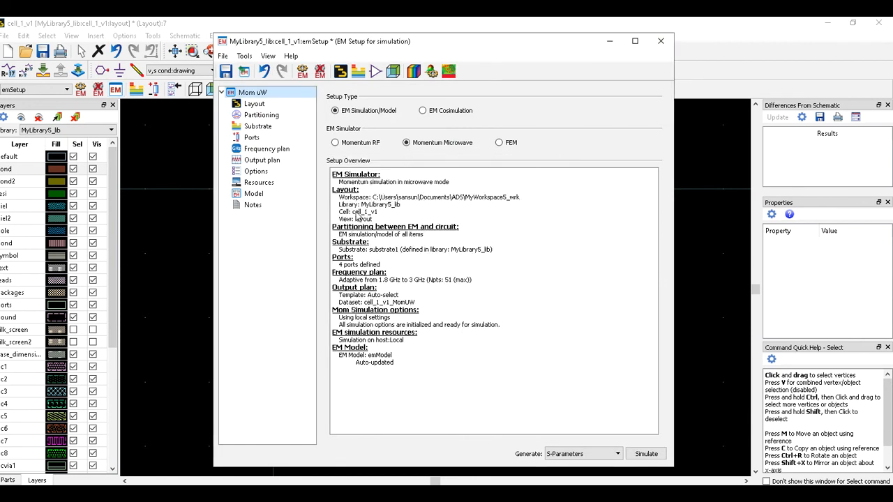
click(253, 128)
click(251, 138)
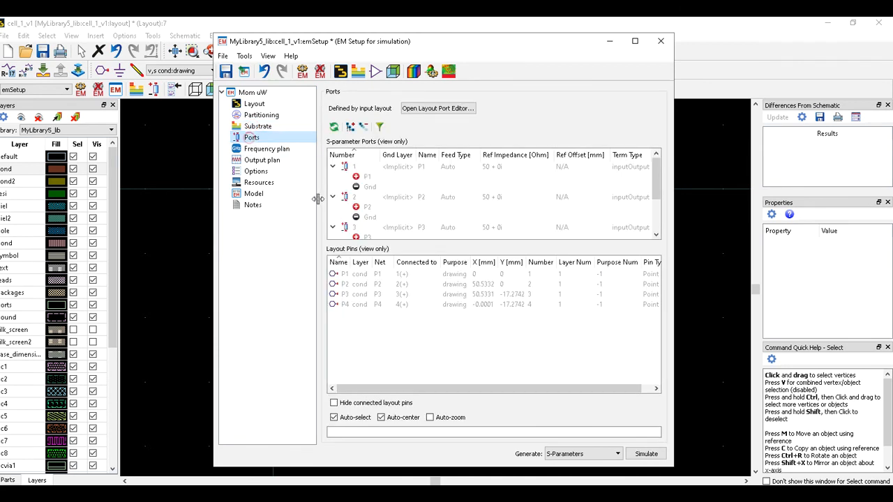
click(275, 151)
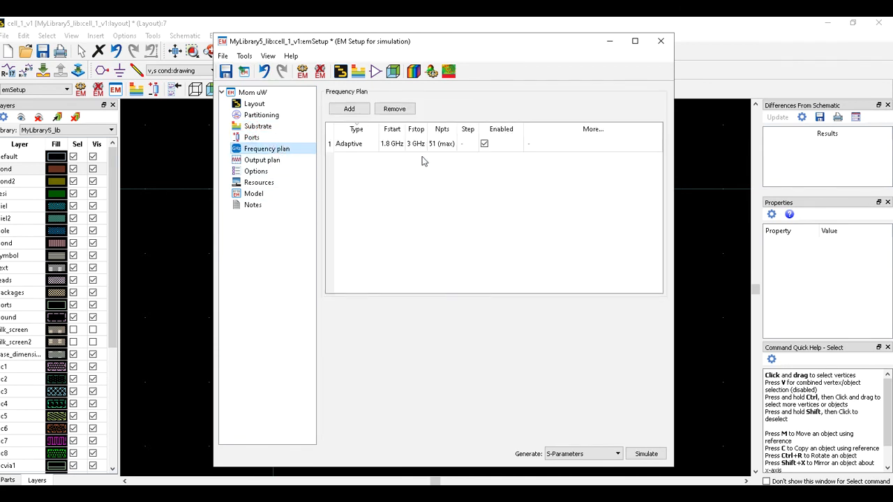
click(260, 159)
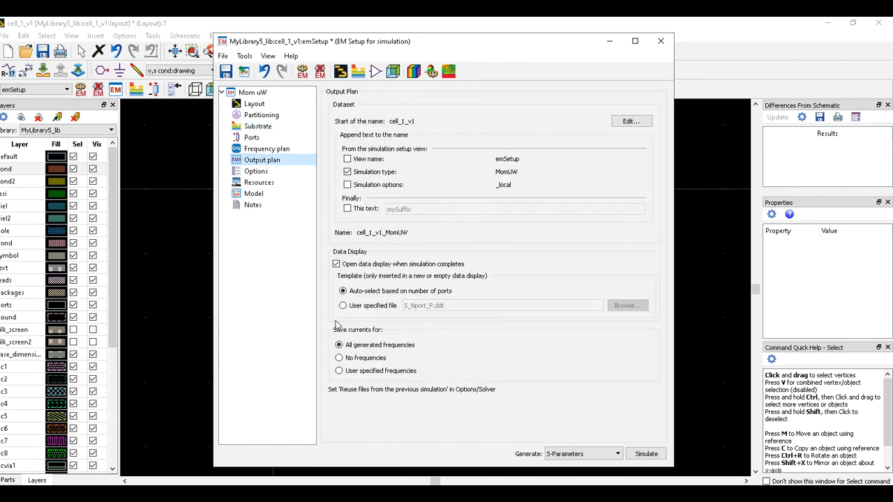
click(646, 457)
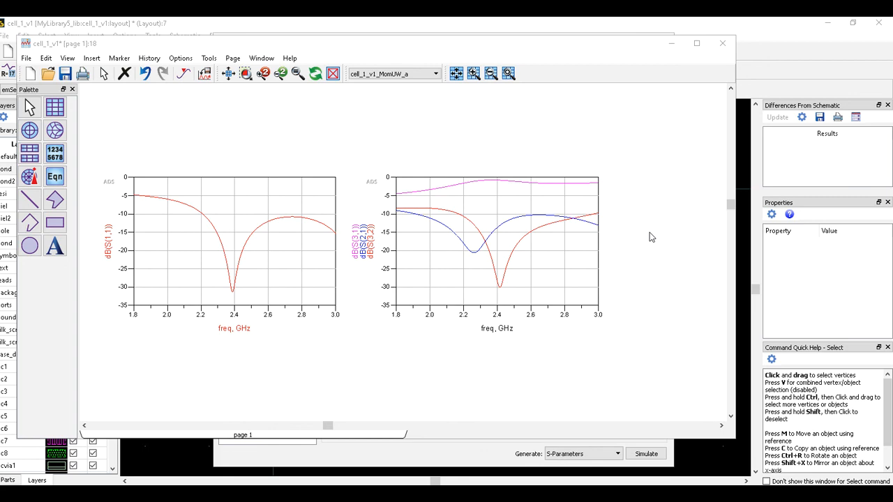
Minimize the Momentum results, close the finished job window, and put away the EM setup.
click(671, 44)
click(640, 82)
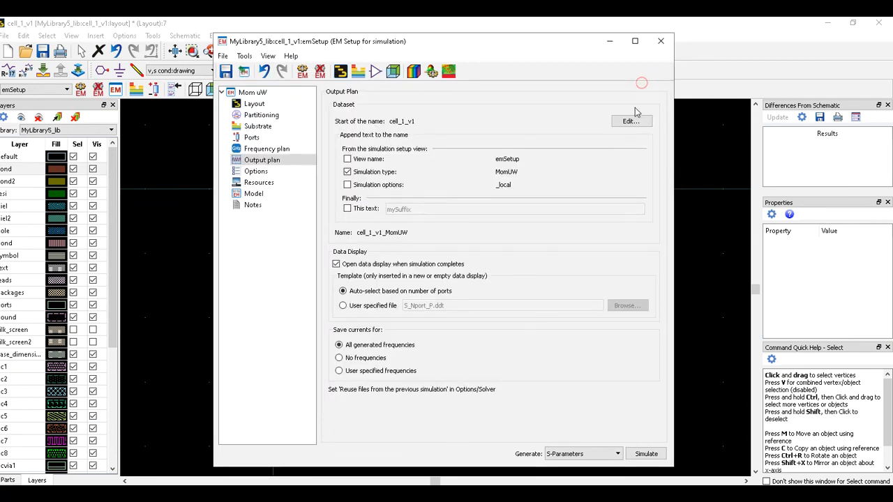
click(609, 43)
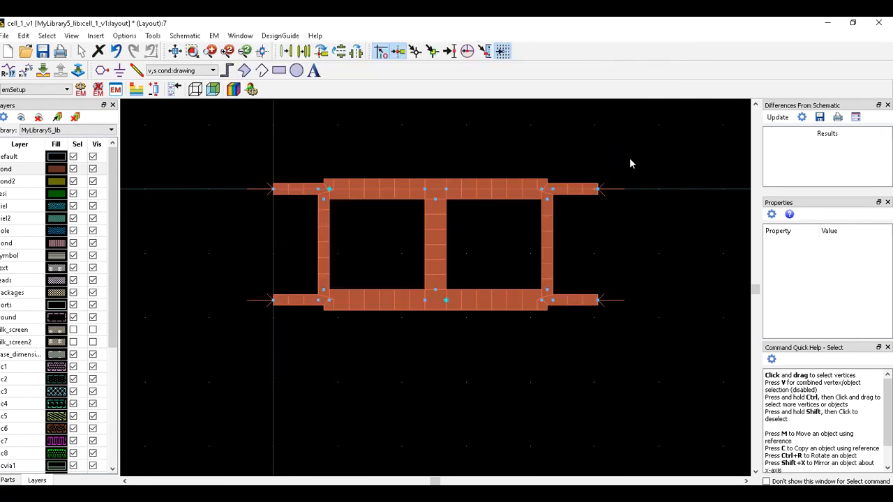